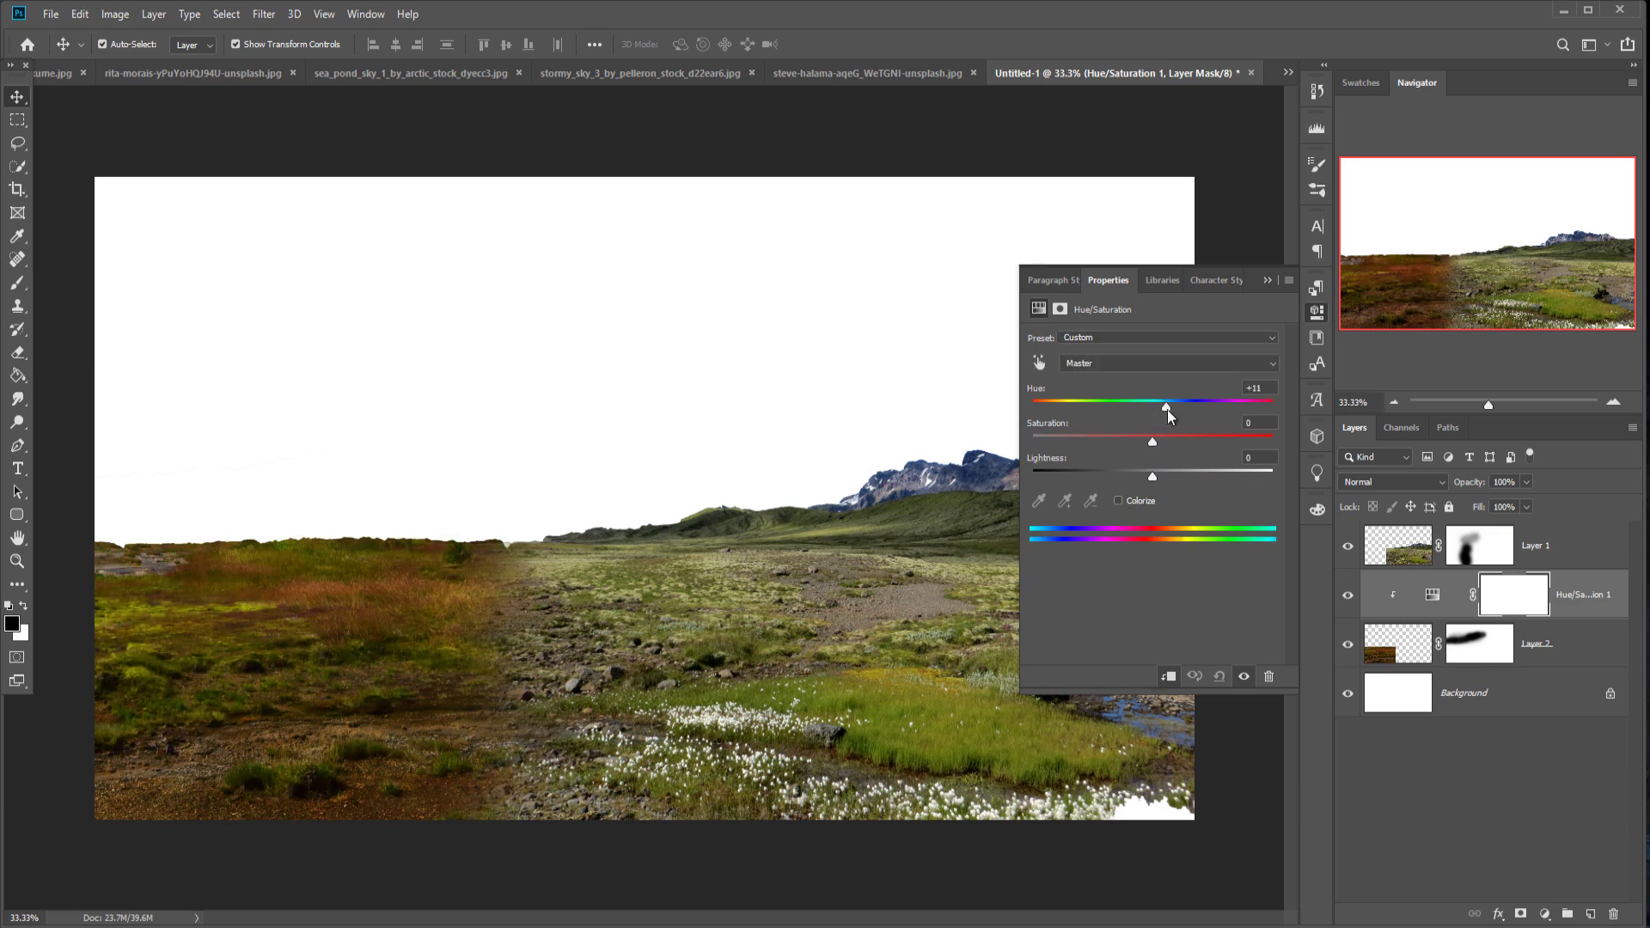
Step: Add a Hue/Saturation adjustment layer above Layer 1 and clip it to that layer
click(1536, 545)
click(1544, 914)
click(1367, 724)
click(1168, 676)
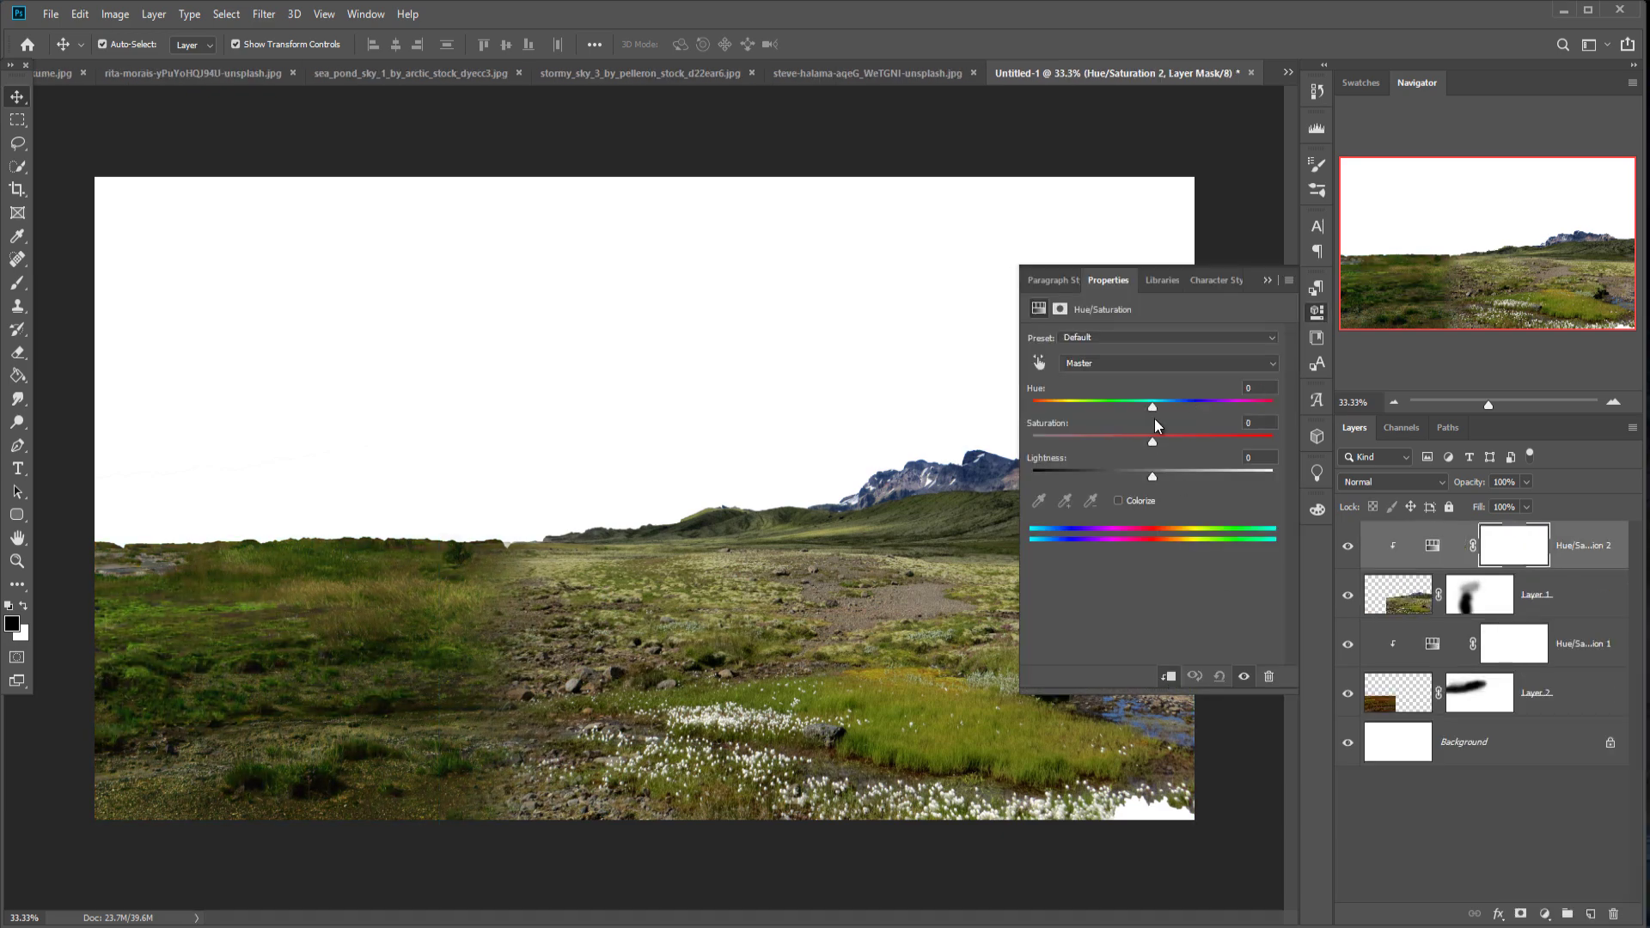
Step: Try repositioning Layer 2 and scaling it to about 96%
click(1267, 280)
click(1579, 691)
drag(387, 653, 429, 653)
drag(650, 369, 608, 407)
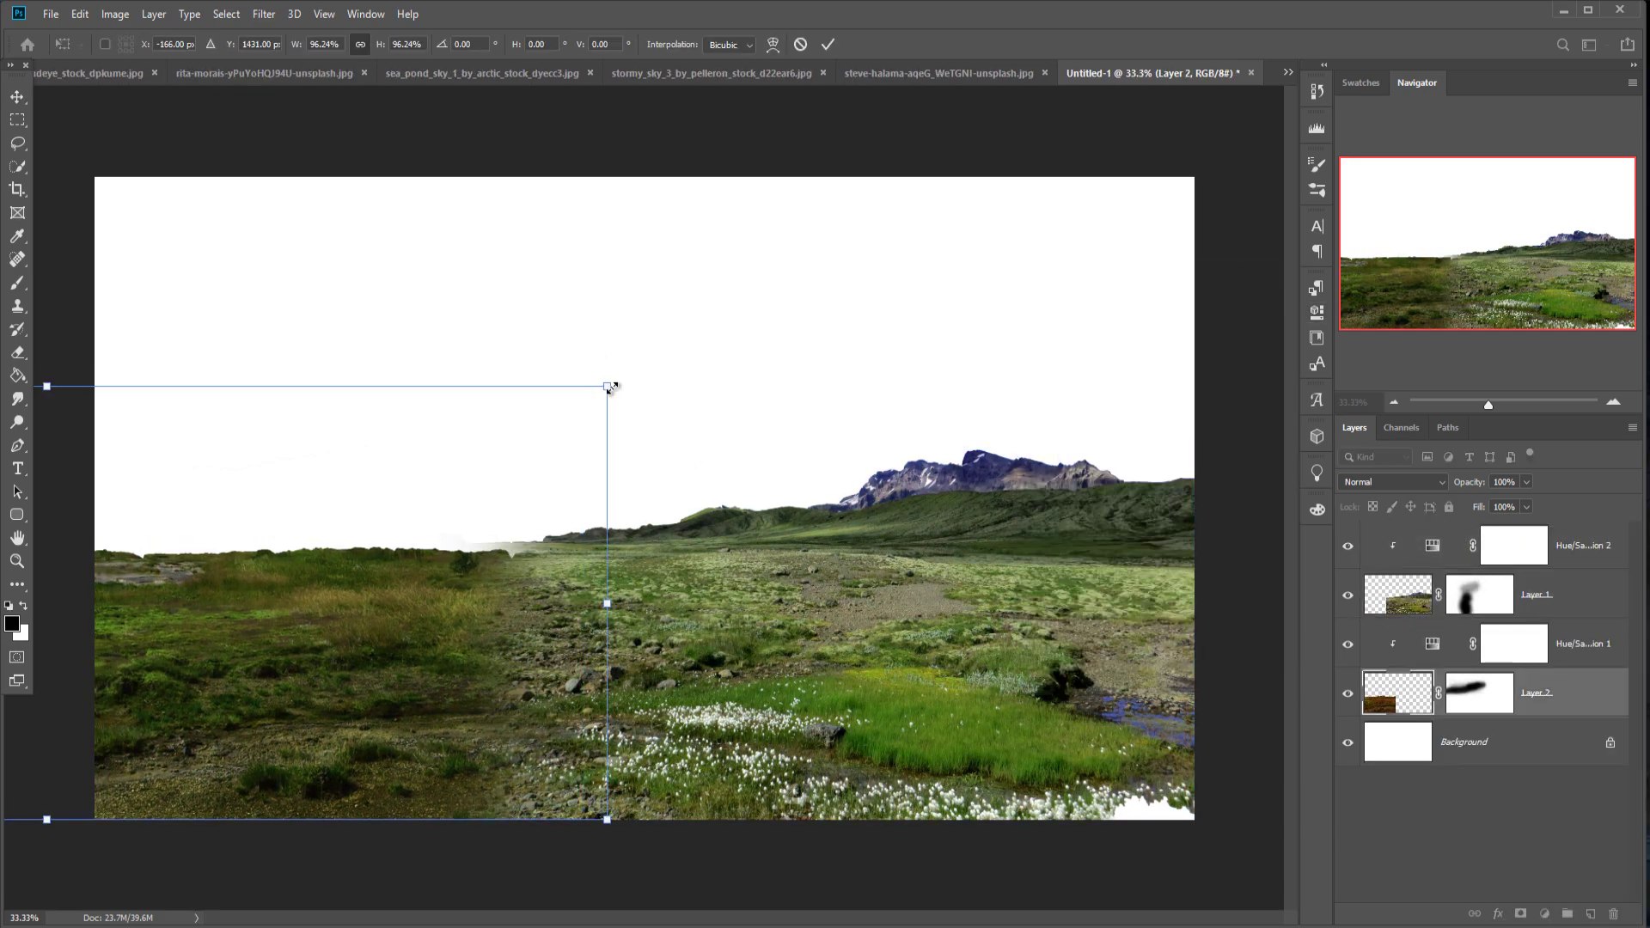
click(809, 45)
Step: Delete Layer 1 and both Hue/Saturation adjustment layers, keeping only Layer 2 above the background
click(1579, 595)
click(1579, 652)
key(Delete)
click(1579, 596)
key(Delete)
Step: Move and resize Layer 2 so the moorland spans the full width of the canvas
drag(594, 651, 1086, 652)
drag(609, 370, 612, 390)
key(Return)
Step: Brush along the horizon on Layer 2's mask to clean the moorland's upper edge, and reselect the layer's image
click(1480, 545)
key(b)
drag(606, 519, 172, 519)
key(v)
click(1398, 545)
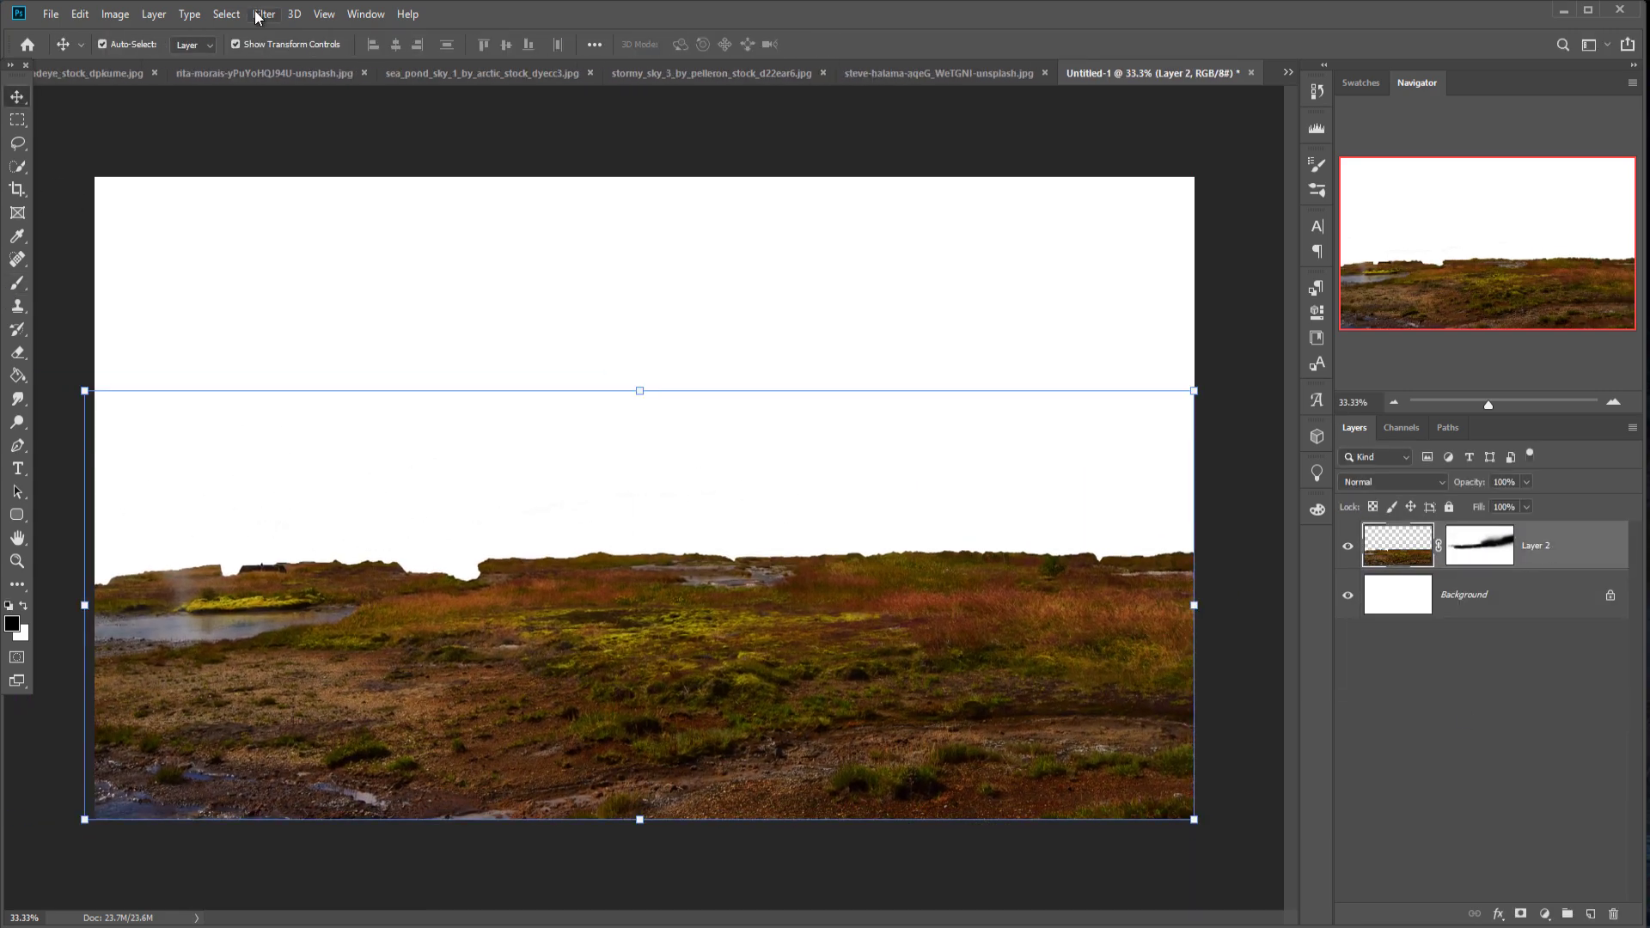
Step: Mute the moorland's colours on Layer 2 with the Camera Raw filter
click(264, 13)
click(301, 117)
drag(1193, 625, 1141, 624)
click(1271, 861)
Step: Open sea_pond_sky_1_by_arctic_stock_dyecc3.jpg and make a rectangular selection of the marsh and pond below the sky
click(1288, 73)
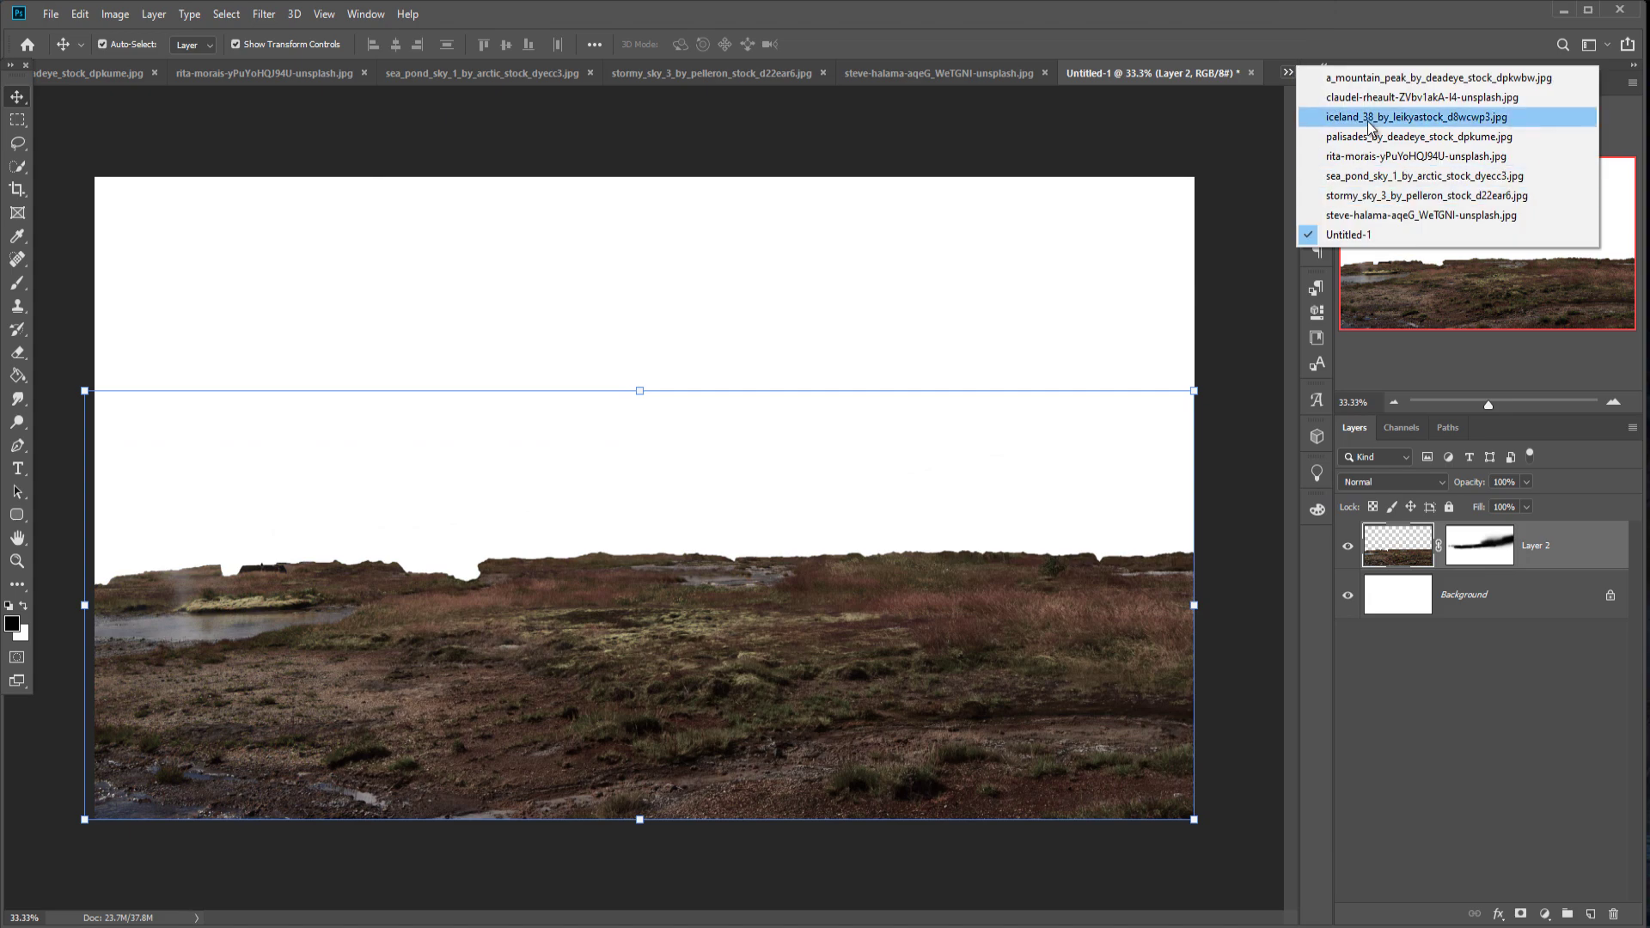
click(1409, 196)
click(1288, 73)
click(1409, 175)
click(17, 120)
drag(180, 425, 1109, 859)
Step: Float the sea pond photo and copy its selected marsh area into the Untitled-1 composition
key(v)
drag(557, 95, 559, 120)
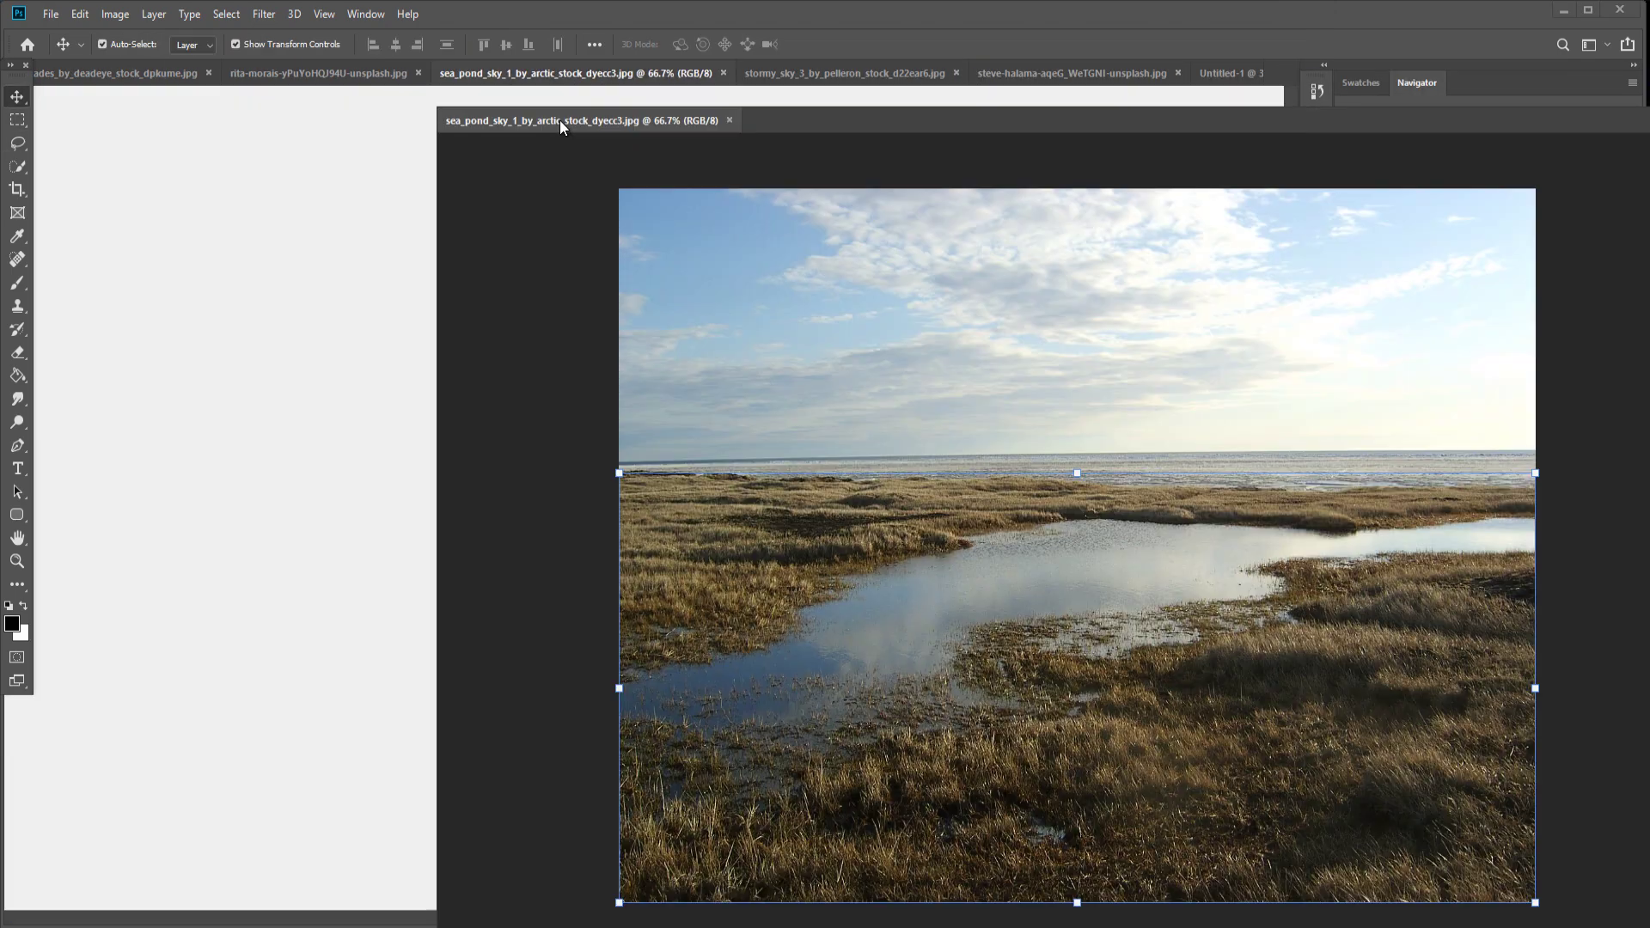
click(1217, 73)
drag(667, 457, 335, 523)
click(1346, 121)
Step: Place the marsh layer in the canvas's lower-left area and enlarge it to about 120%
drag(505, 512, 378, 561)
drag(552, 545, 570, 607)
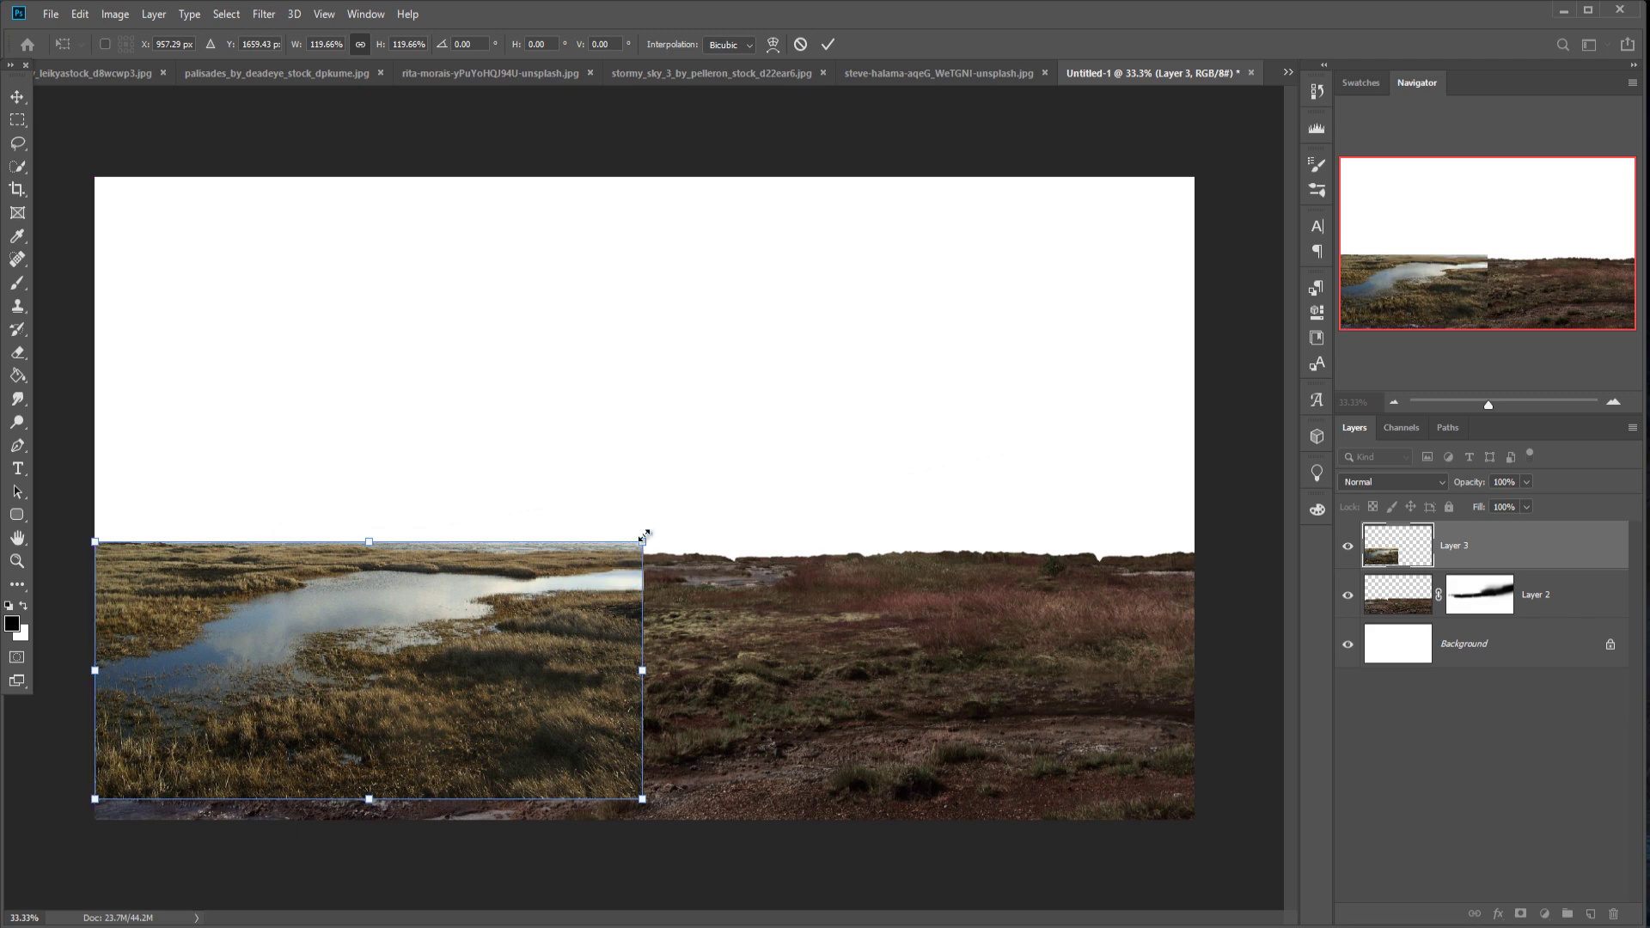
click(828, 45)
Step: Add a mask to Layer 3 and brush out the marsh's hard upper edge with black at 49% opacity
click(1520, 913)
click(12, 285)
drag(449, 518, 135, 520)
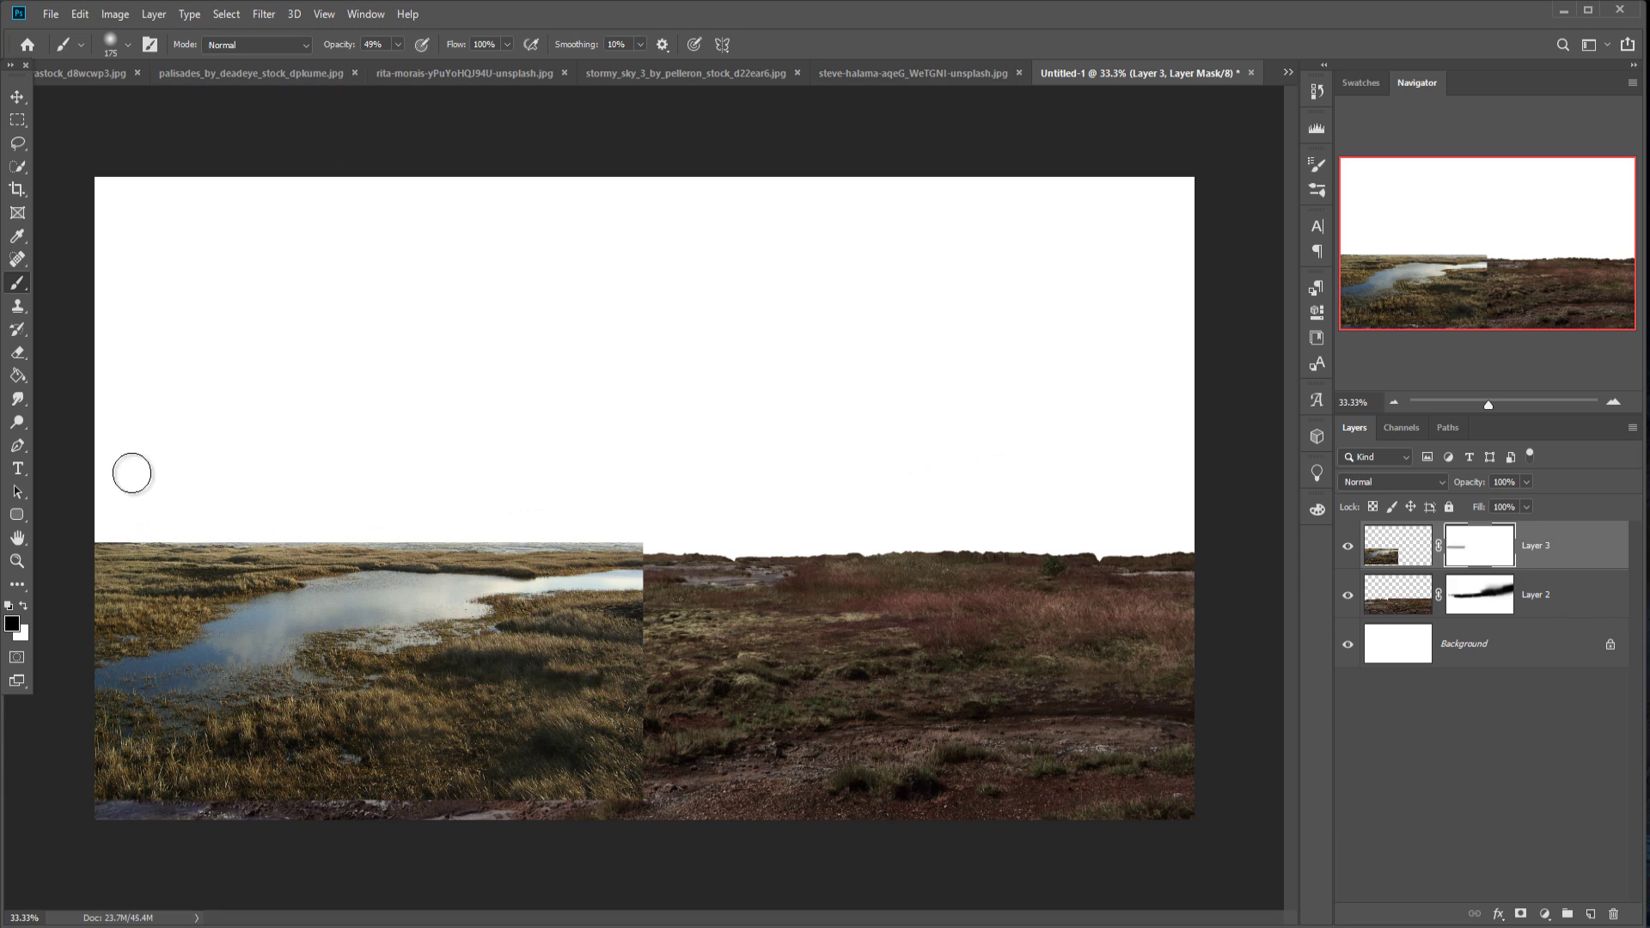
drag(96, 534, 623, 526)
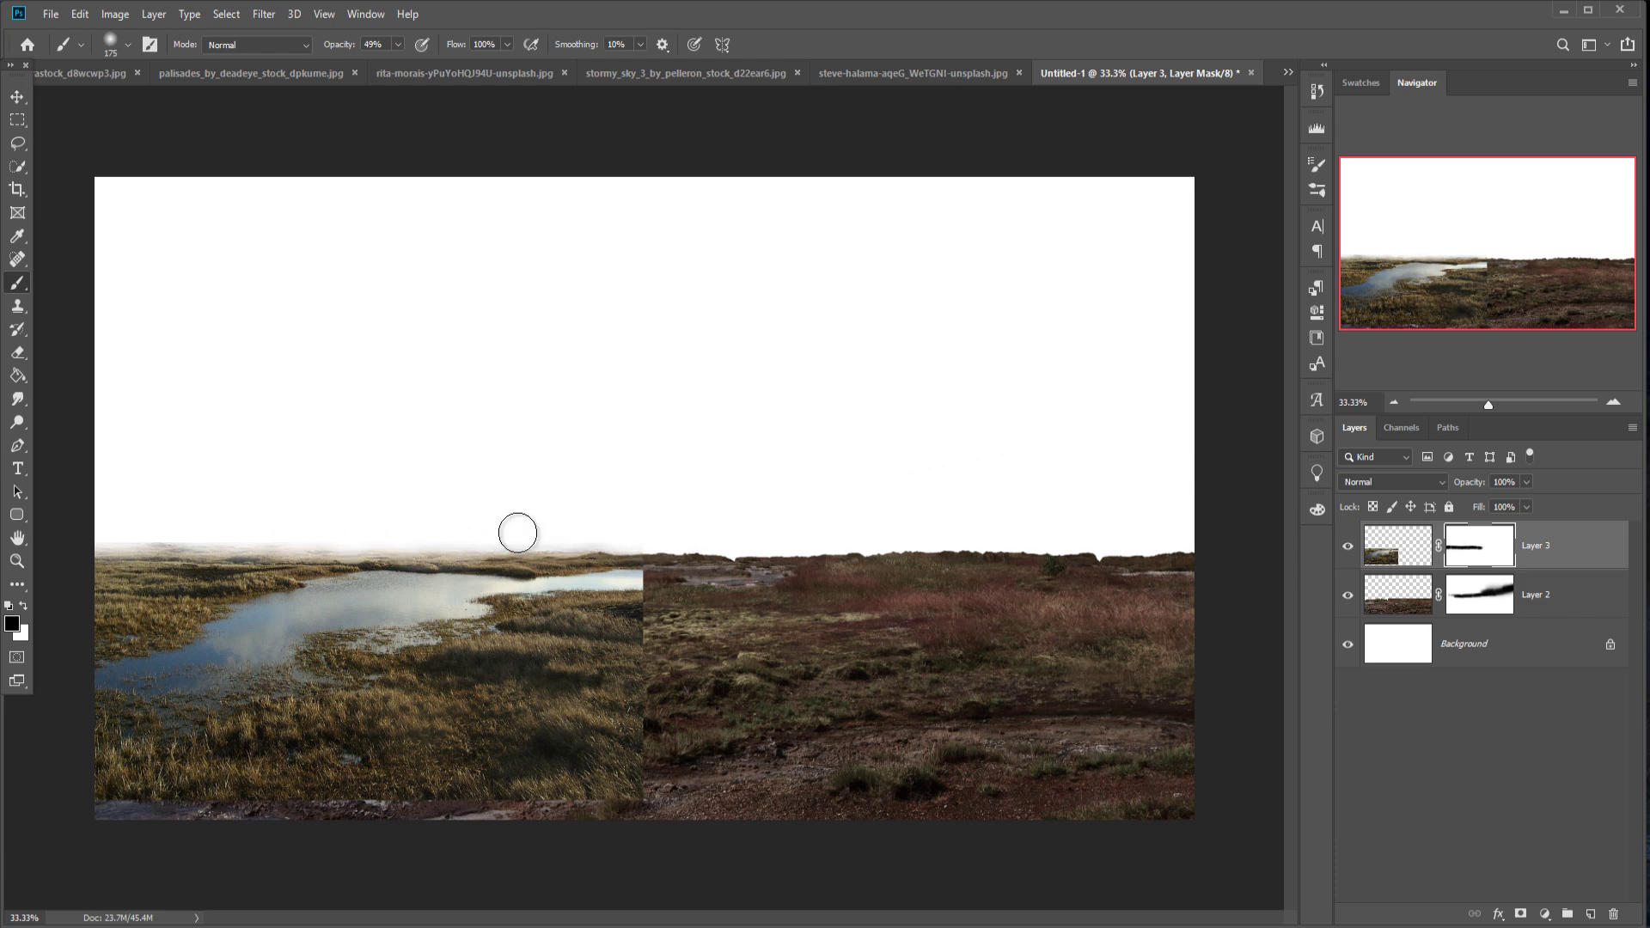
drag(572, 535, 409, 542)
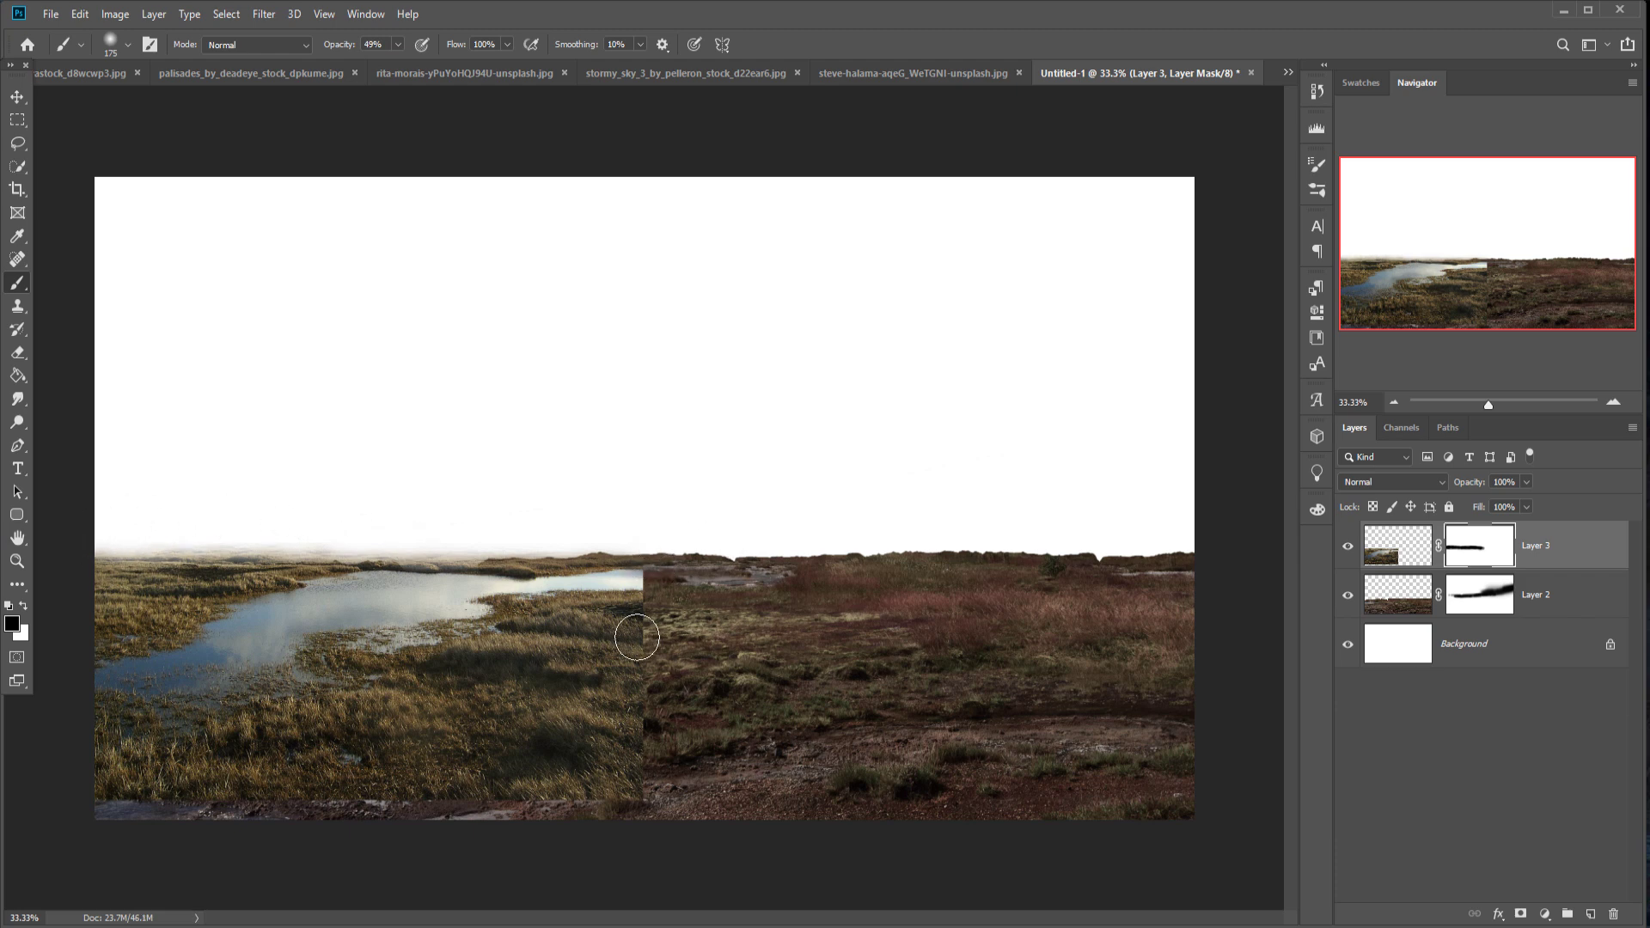
Step: Blend the marsh's right and lower edges into the moorland by painting black on Layer 3's mask with a 400 px brush
mouse_move(608, 690)
mouse_down()
mouse_move(685, 602)
mouse_move(584, 706)
mouse_move(491, 727)
mouse_move(660, 679)
mouse_move(545, 788)
mouse_up()
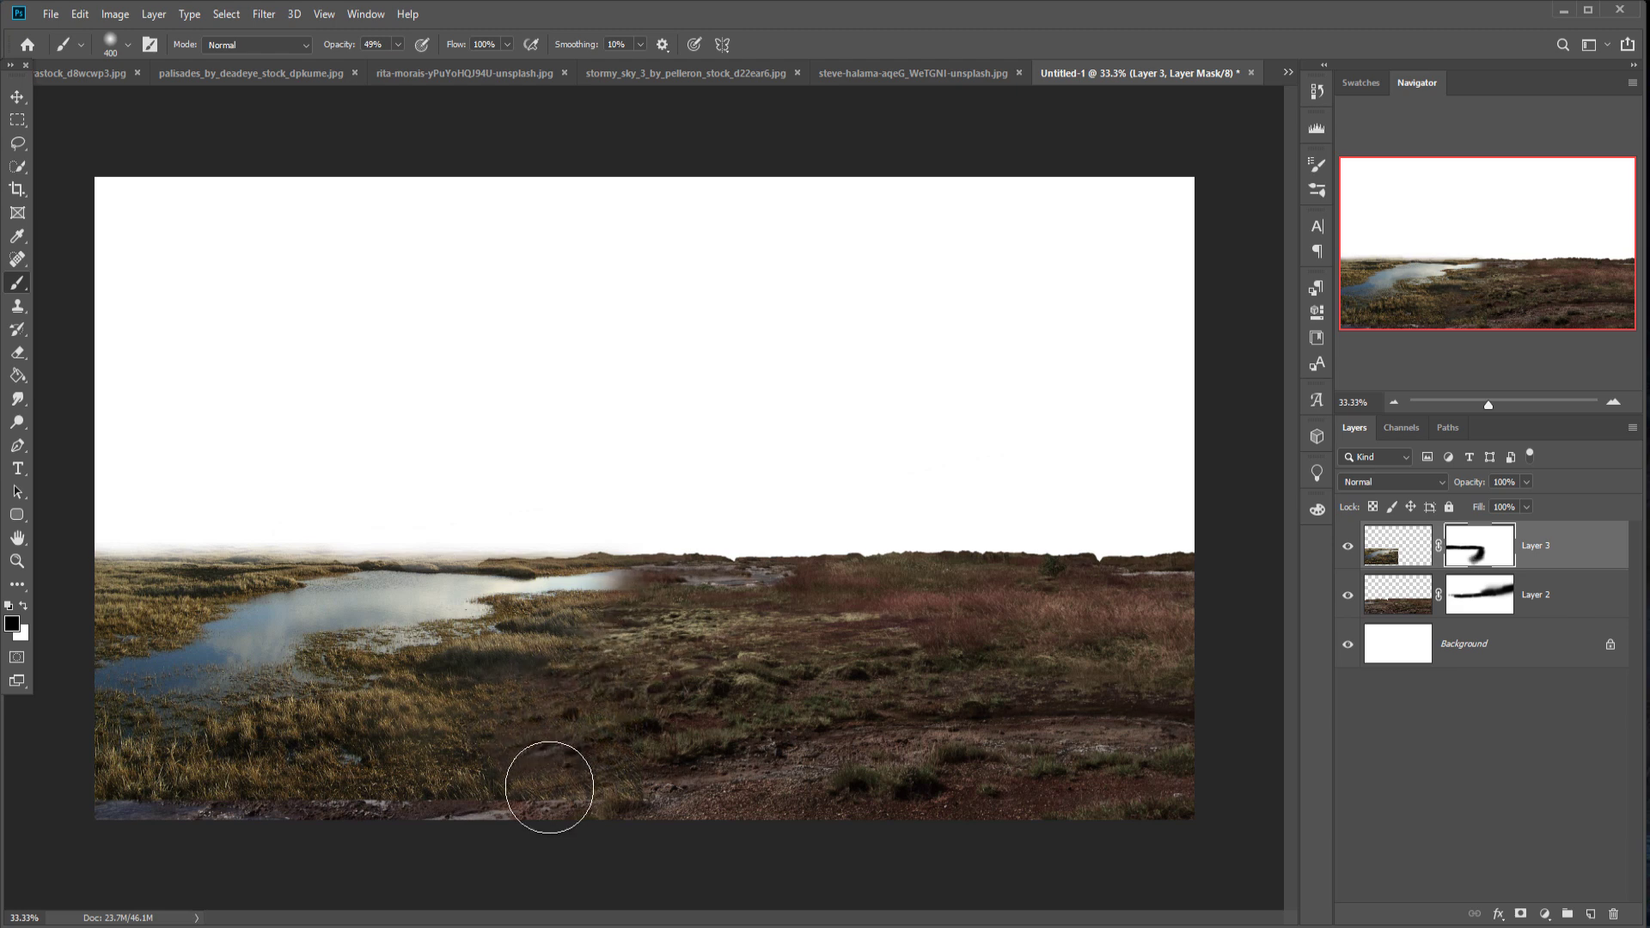
drag(443, 808, 287, 810)
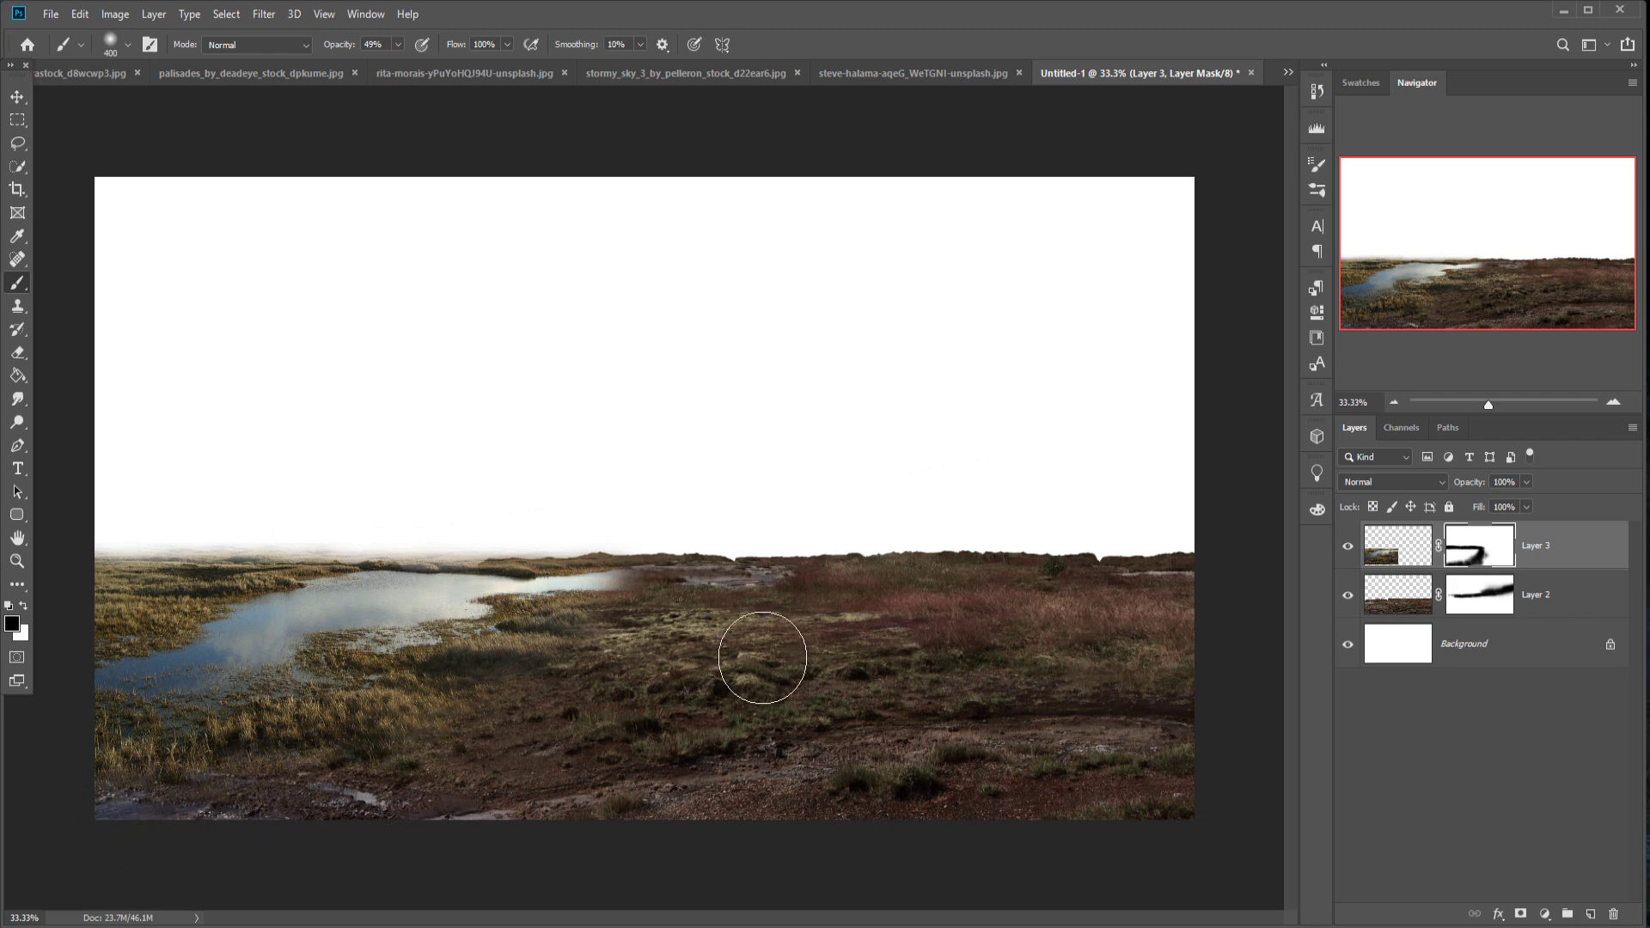
click(567, 645)
drag(532, 644, 472, 678)
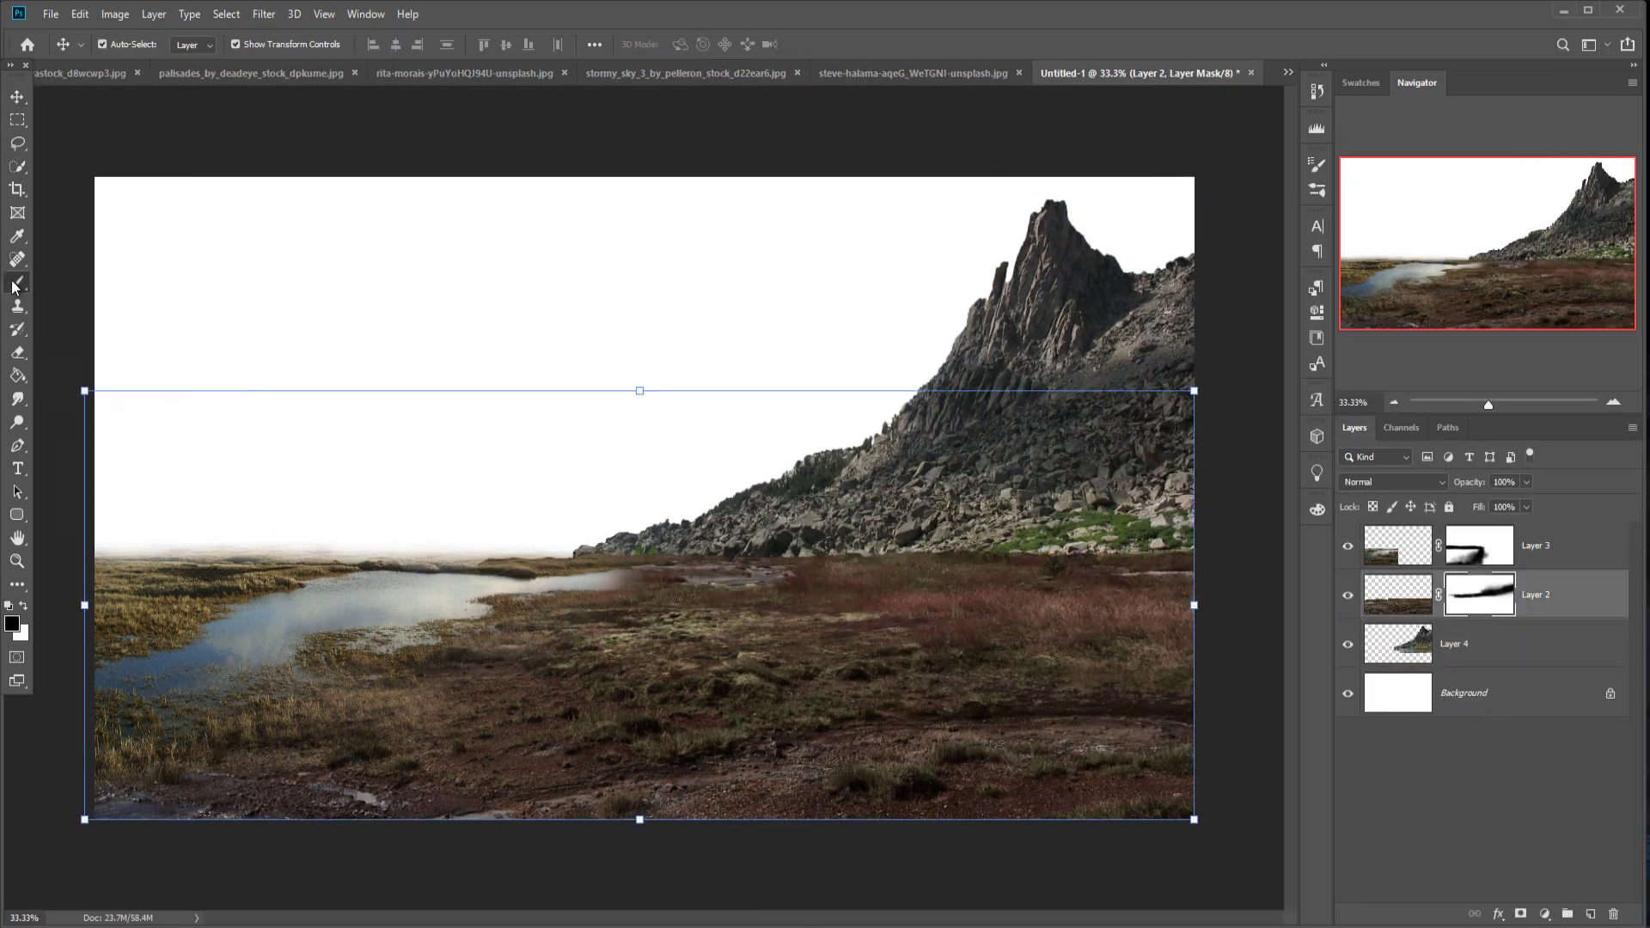
Step: Paint along the base of the right-hand mountain on Layer 2's mask to blend it into the moorland
click(17, 283)
drag(678, 537, 1065, 518)
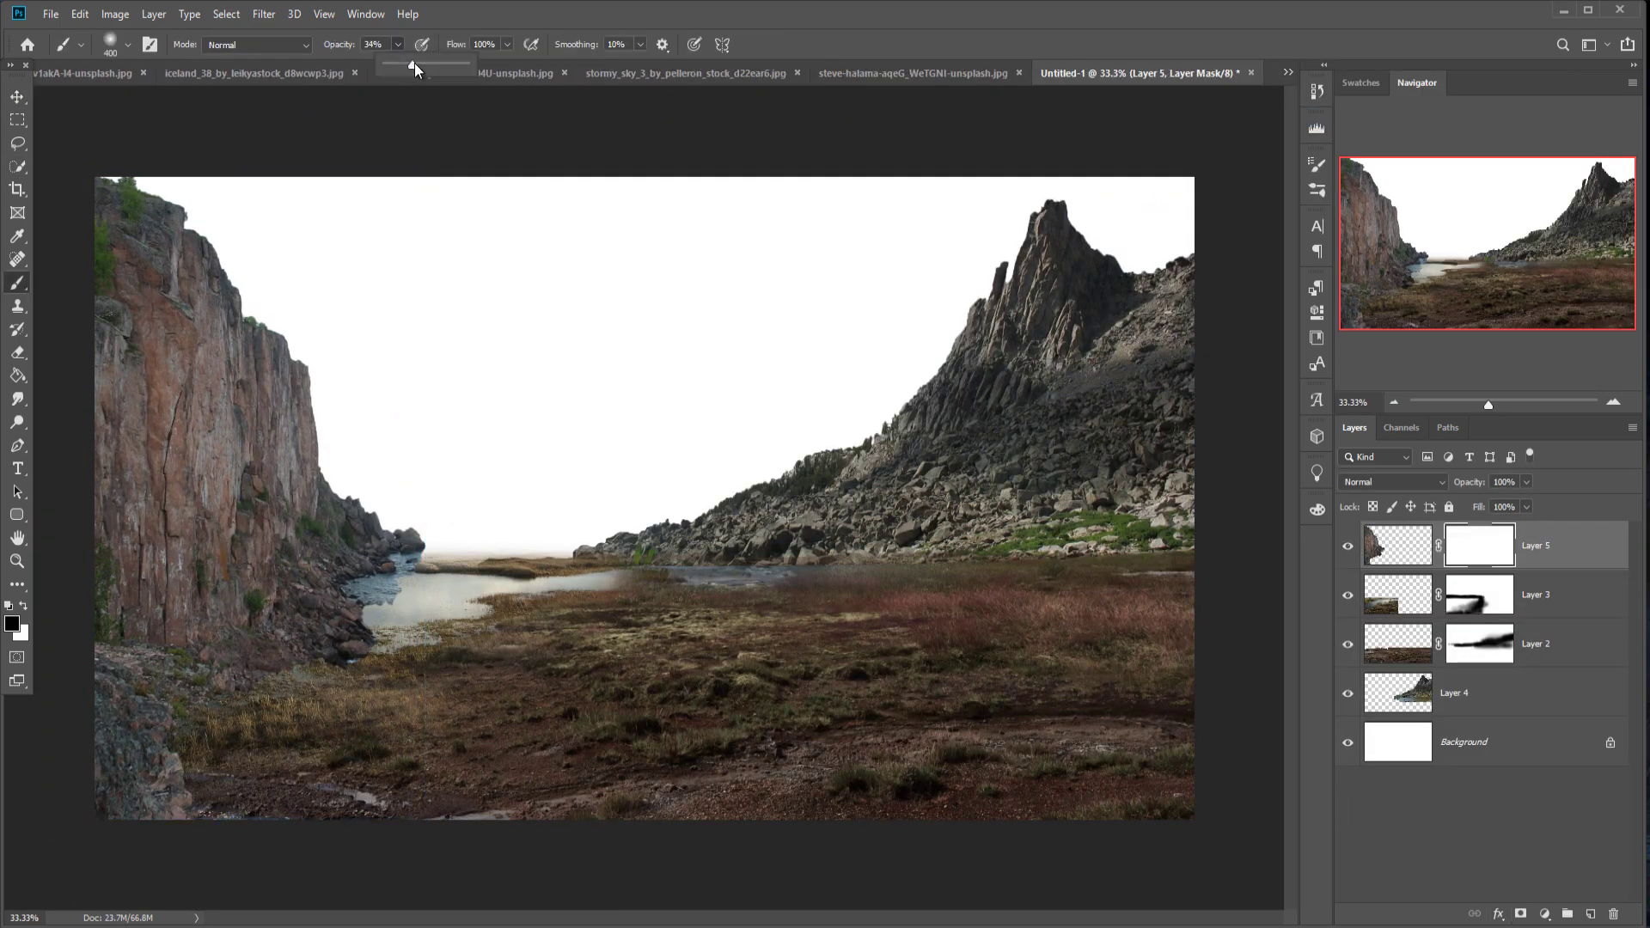
Step: Paint black on Layer 5's mask to hide the cliff photo's water and foreground rocks over the marsh
mouse_move(413, 537)
mouse_down()
mouse_move(189, 679)
mouse_move(118, 803)
mouse_up()
mouse_move(361, 524)
mouse_down()
mouse_move(404, 541)
mouse_move(379, 498)
mouse_up()
key(x)
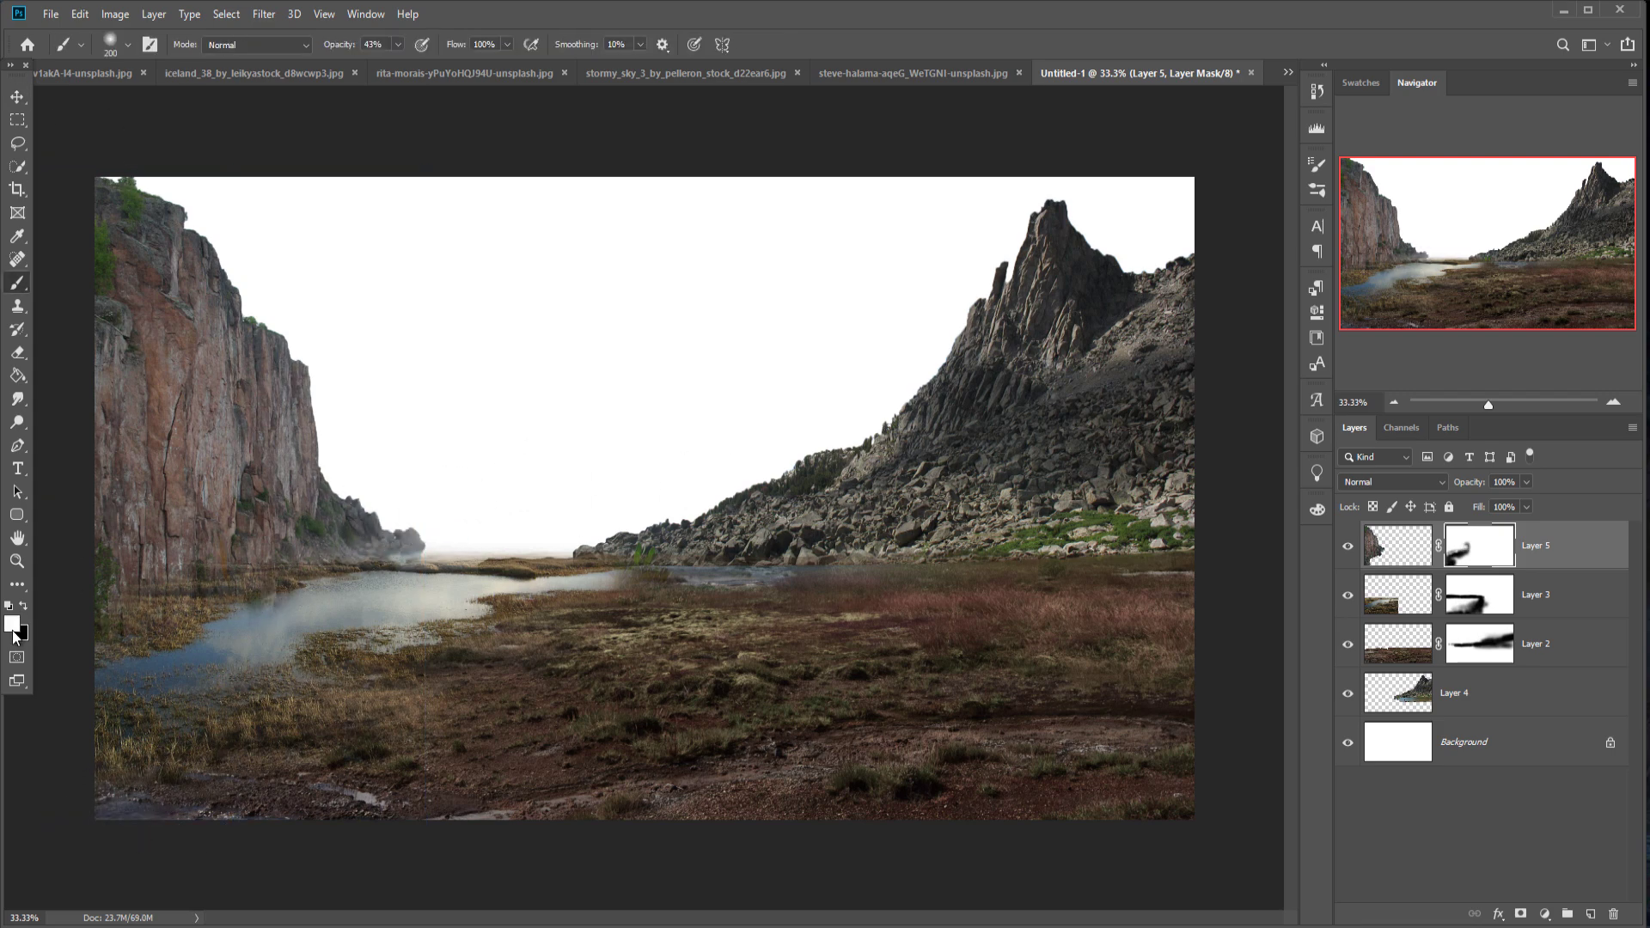
key(x)
Step: Choose a grass-shaped brush and paint grassy edges along the left cliff's base on Layer 5's mask
click(128, 44)
click(81, 178)
drag(92, 636, 255, 595)
click(14, 99)
click(1584, 641)
key(ctrl+j)
drag(1584, 641, 1543, 535)
key(ctrl+z)
key(ctrl+z)
Step: Duplicate Layer 3 and place the copy above Layer 5
right_click(1569, 595)
key(Return)
drag(1569, 594, 1563, 526)
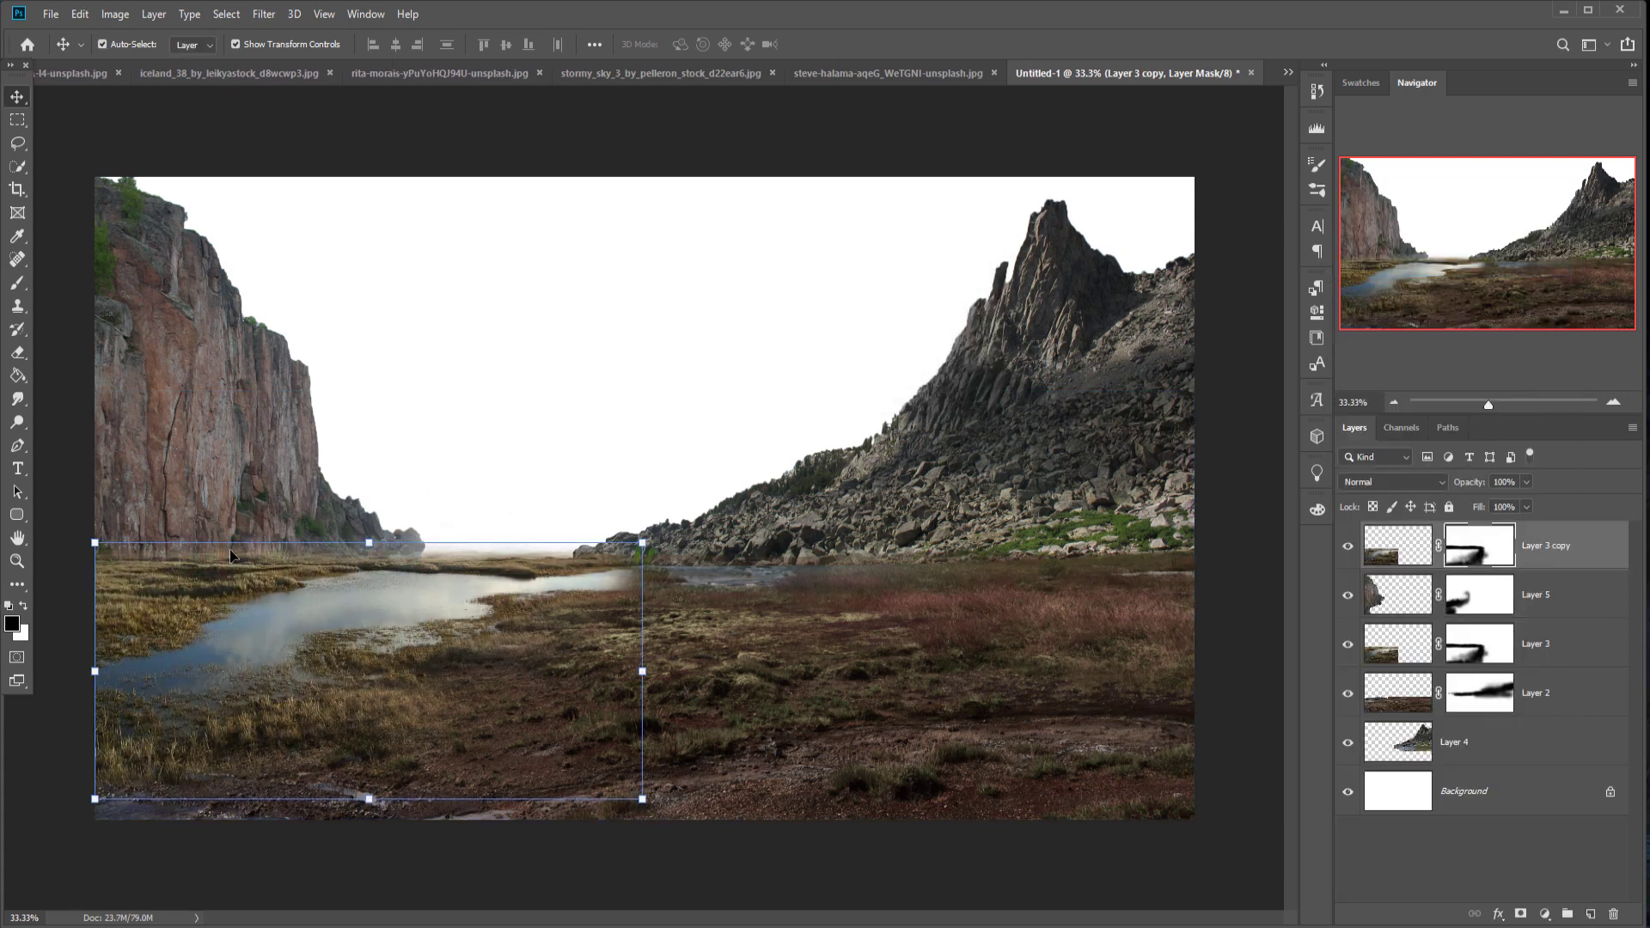
Step: Fill the Layer 3 copy's mask with black and paint grass back at the left edge in white with a grass-shaped brush
click(17, 282)
key(alt+BackSpace)
click(128, 44)
click(81, 178)
key(x)
mouse_move(74, 644)
mouse_down()
mouse_move(175, 625)
mouse_move(57, 650)
mouse_up()
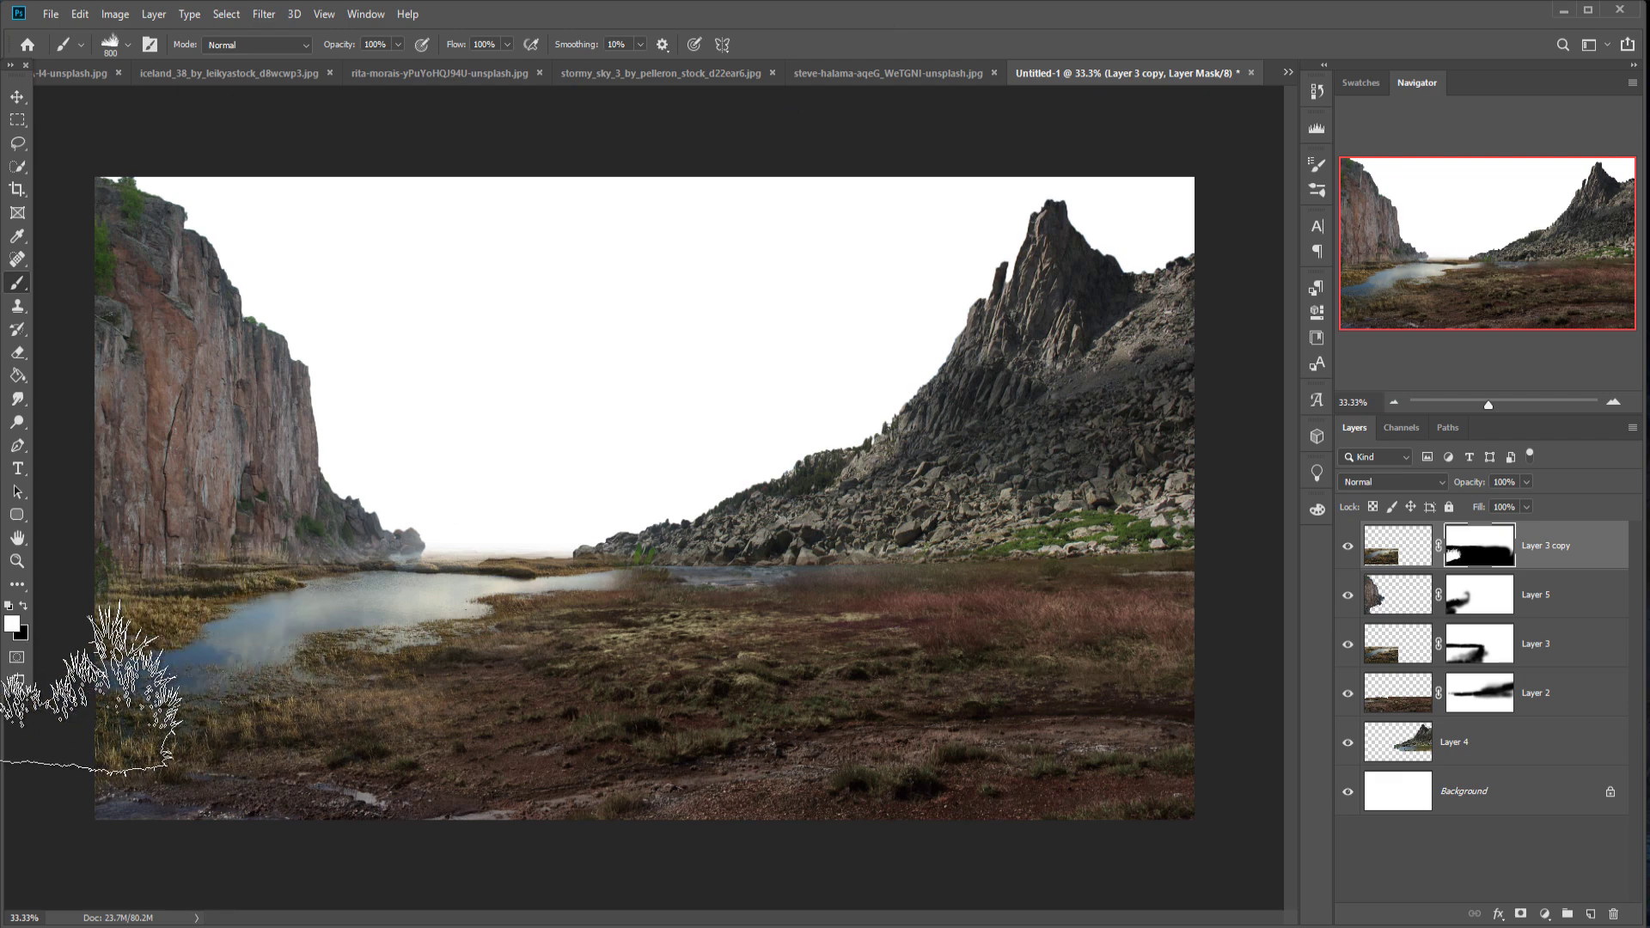
key(v)
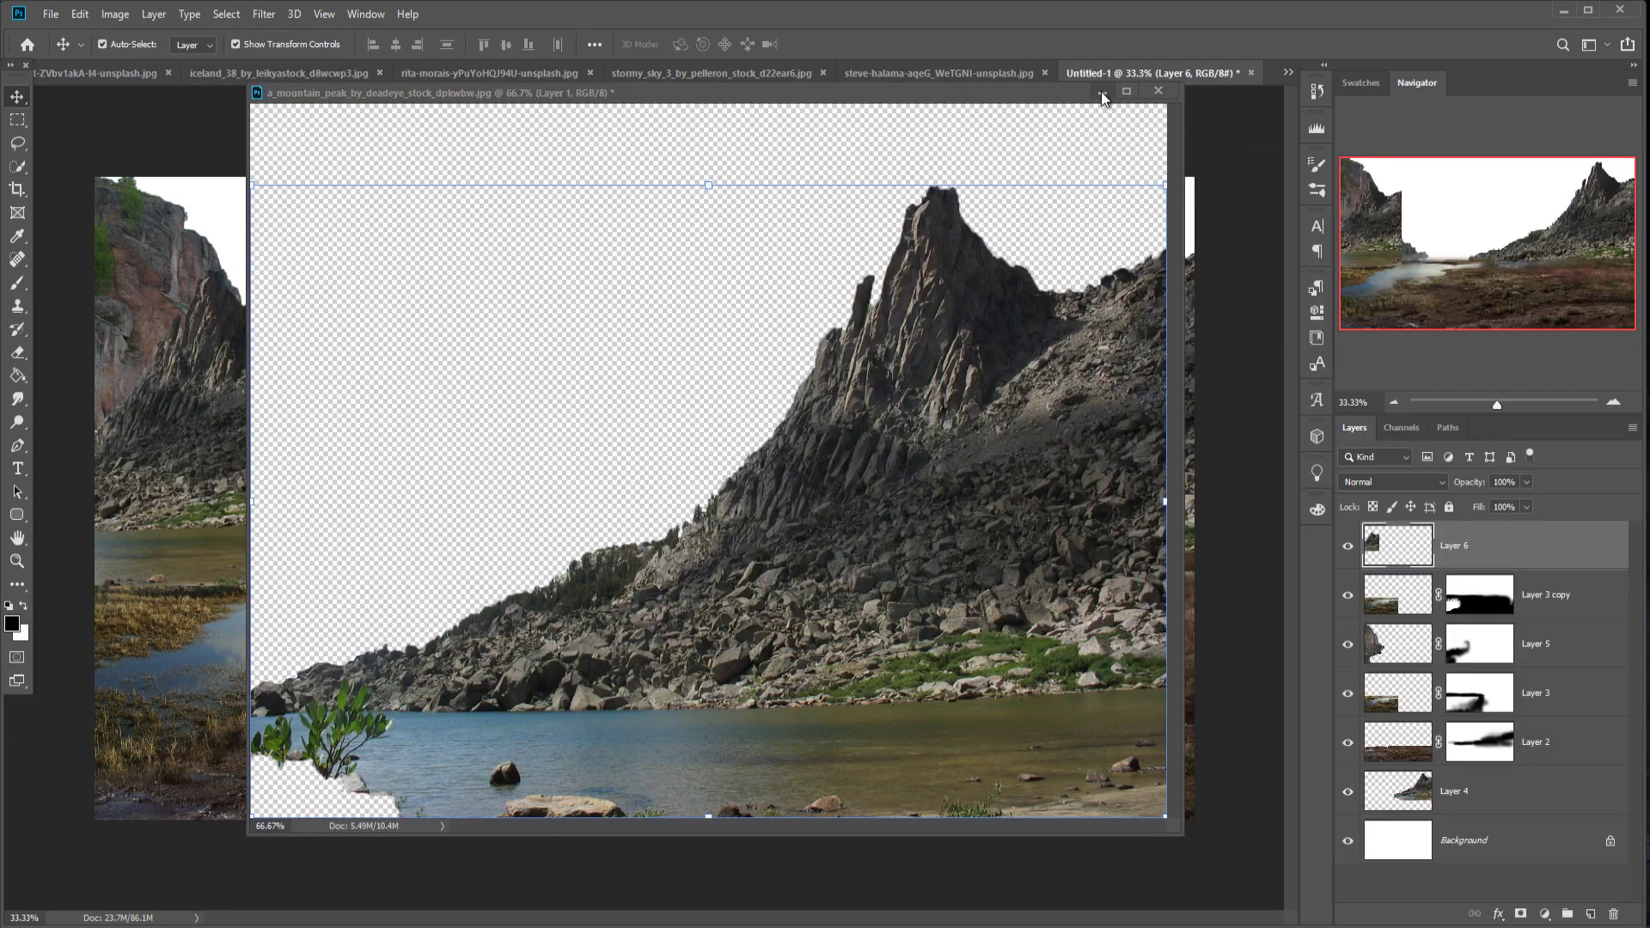
Step: Put away the mountain peak photo, flip Layer 6 horizontally, enlarge it to about 128% and place it over the left cliff
click(1102, 93)
click(79, 14)
mouse_move(172, 423)
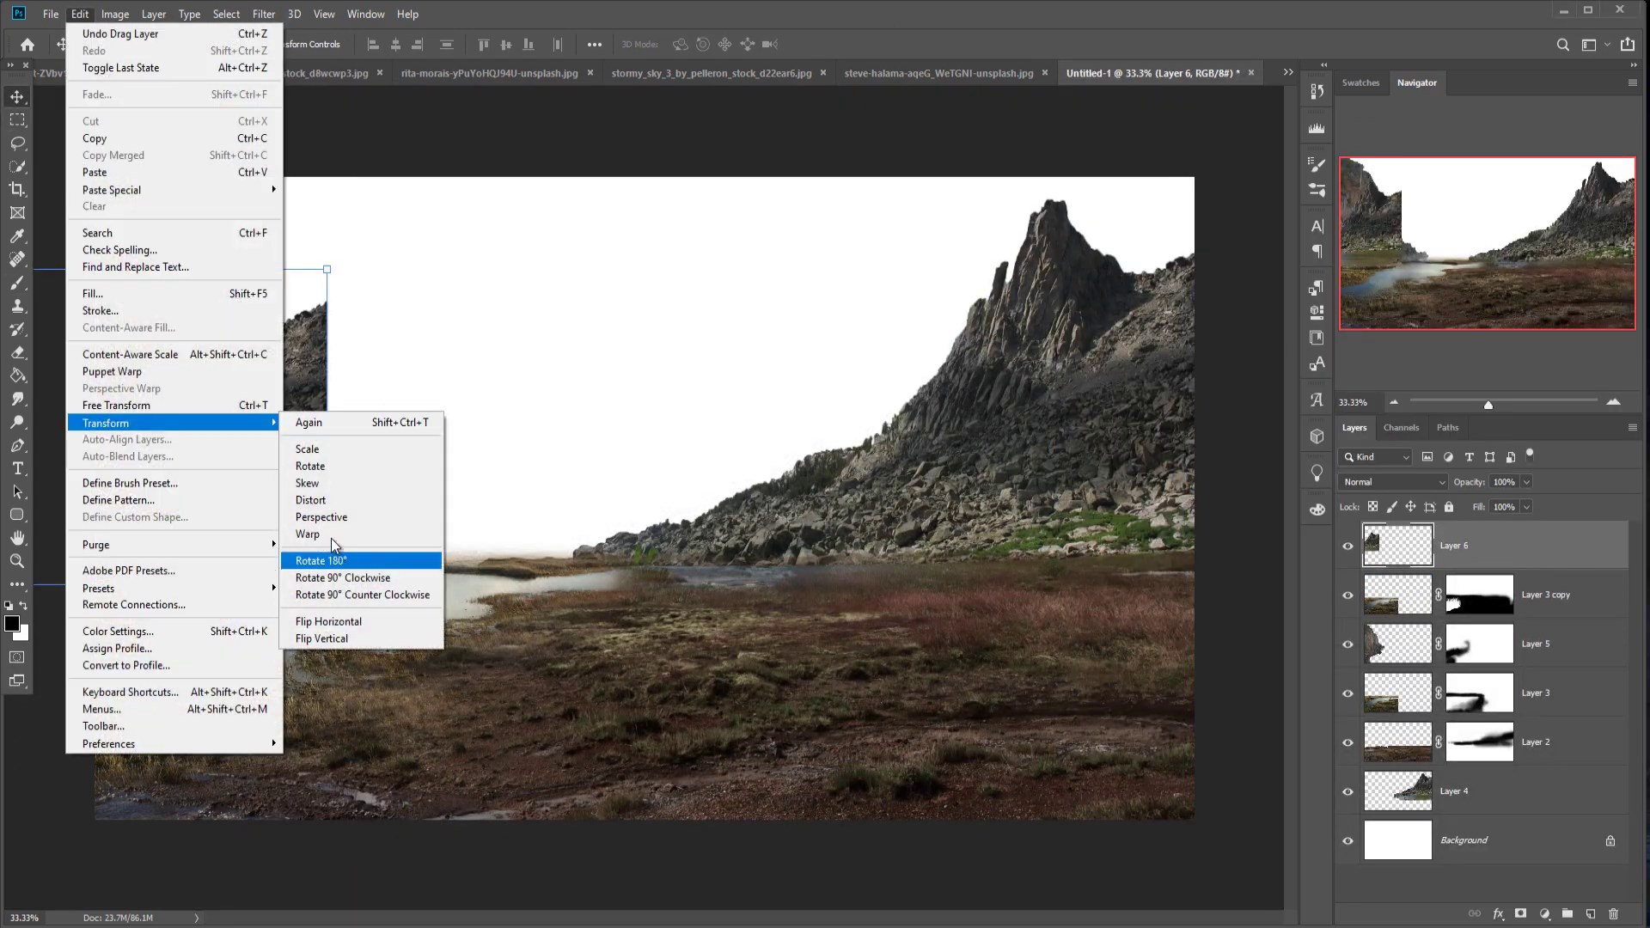
click(337, 620)
drag(329, 267, 491, 225)
drag(259, 430, 345, 500)
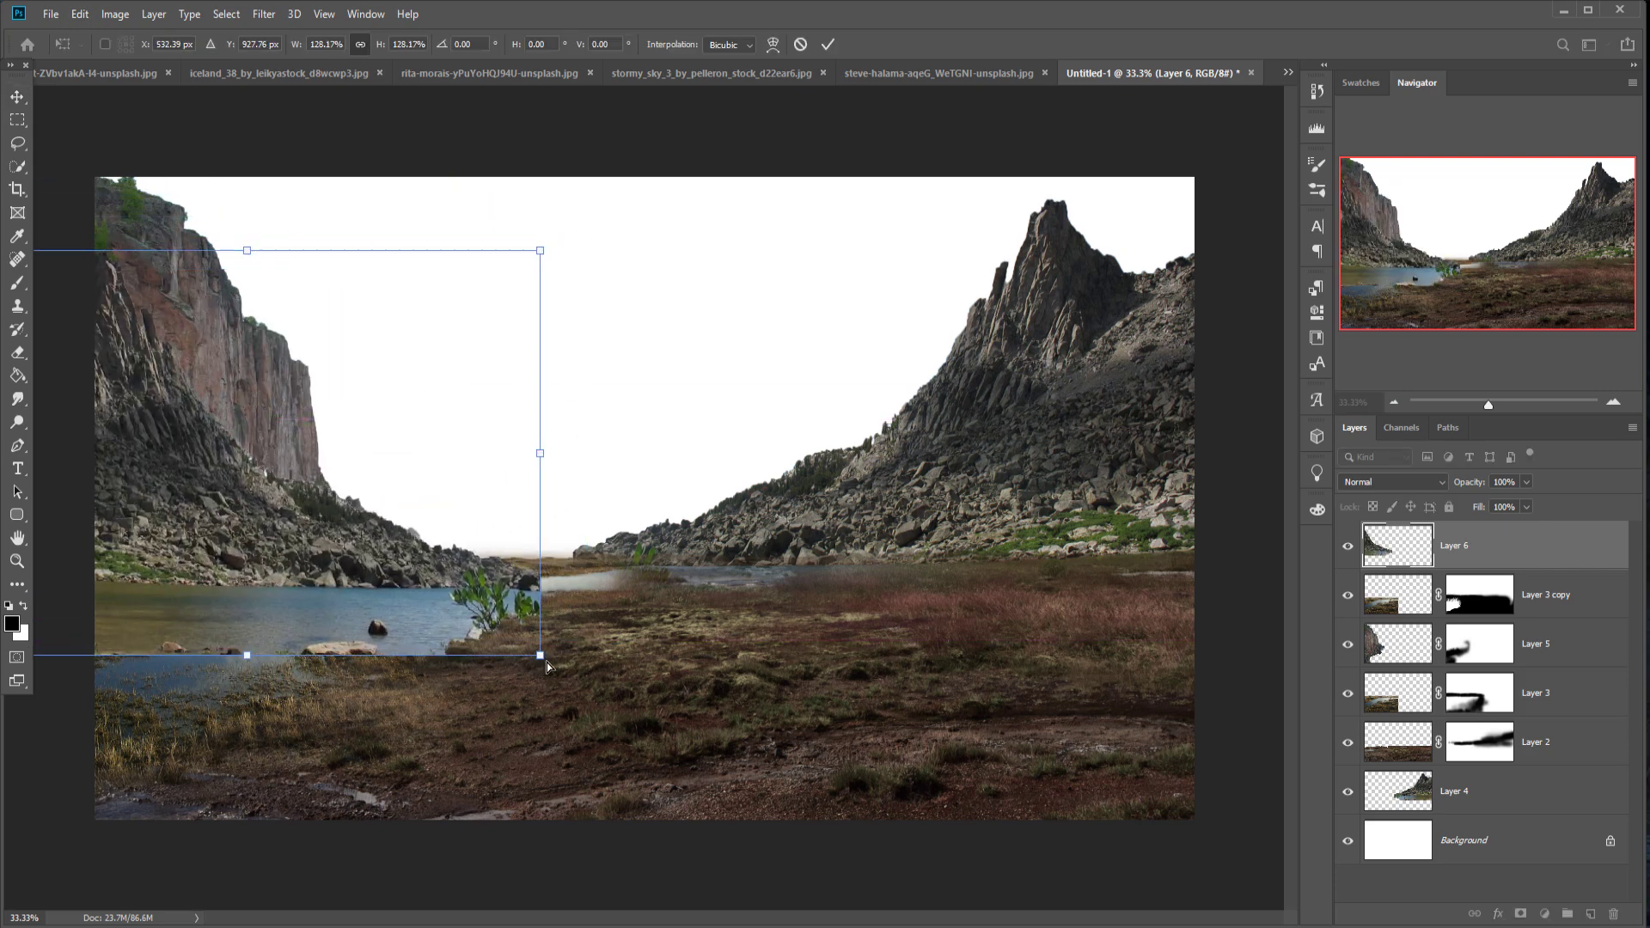
Step: Skew Layer 6 vertically by about -7°, narrow its width to about 121% and align it with the left cliff's base
drag(539, 655, 539, 582)
drag(164, 462, 126, 519)
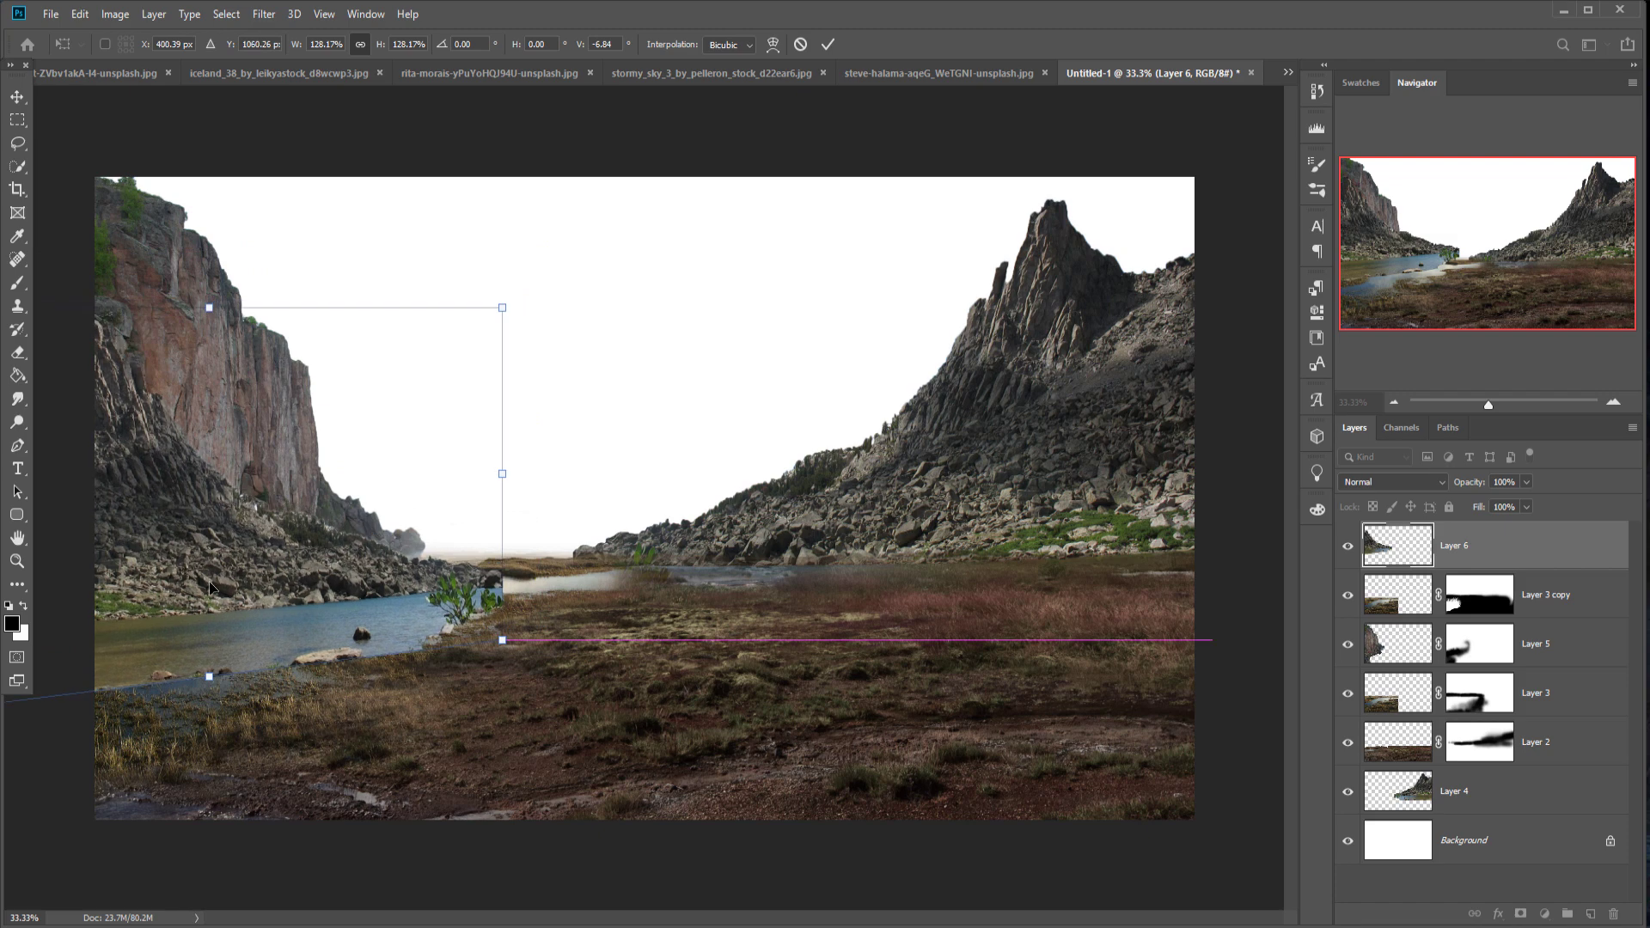
drag(507, 491, 469, 488)
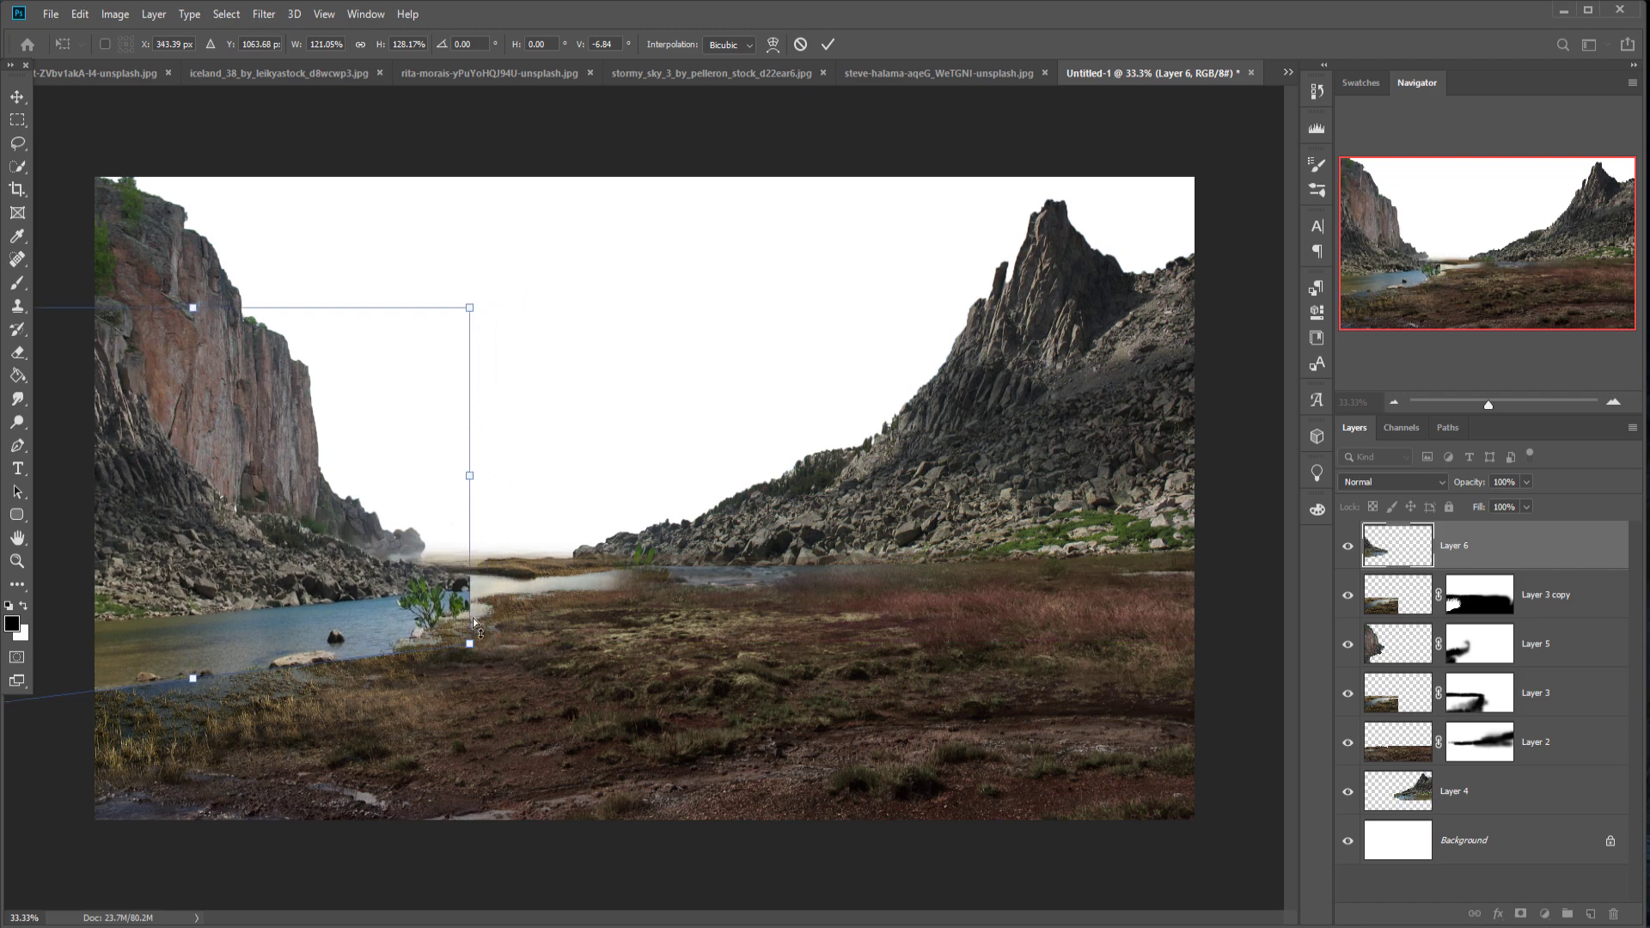
drag(198, 569, 306, 551)
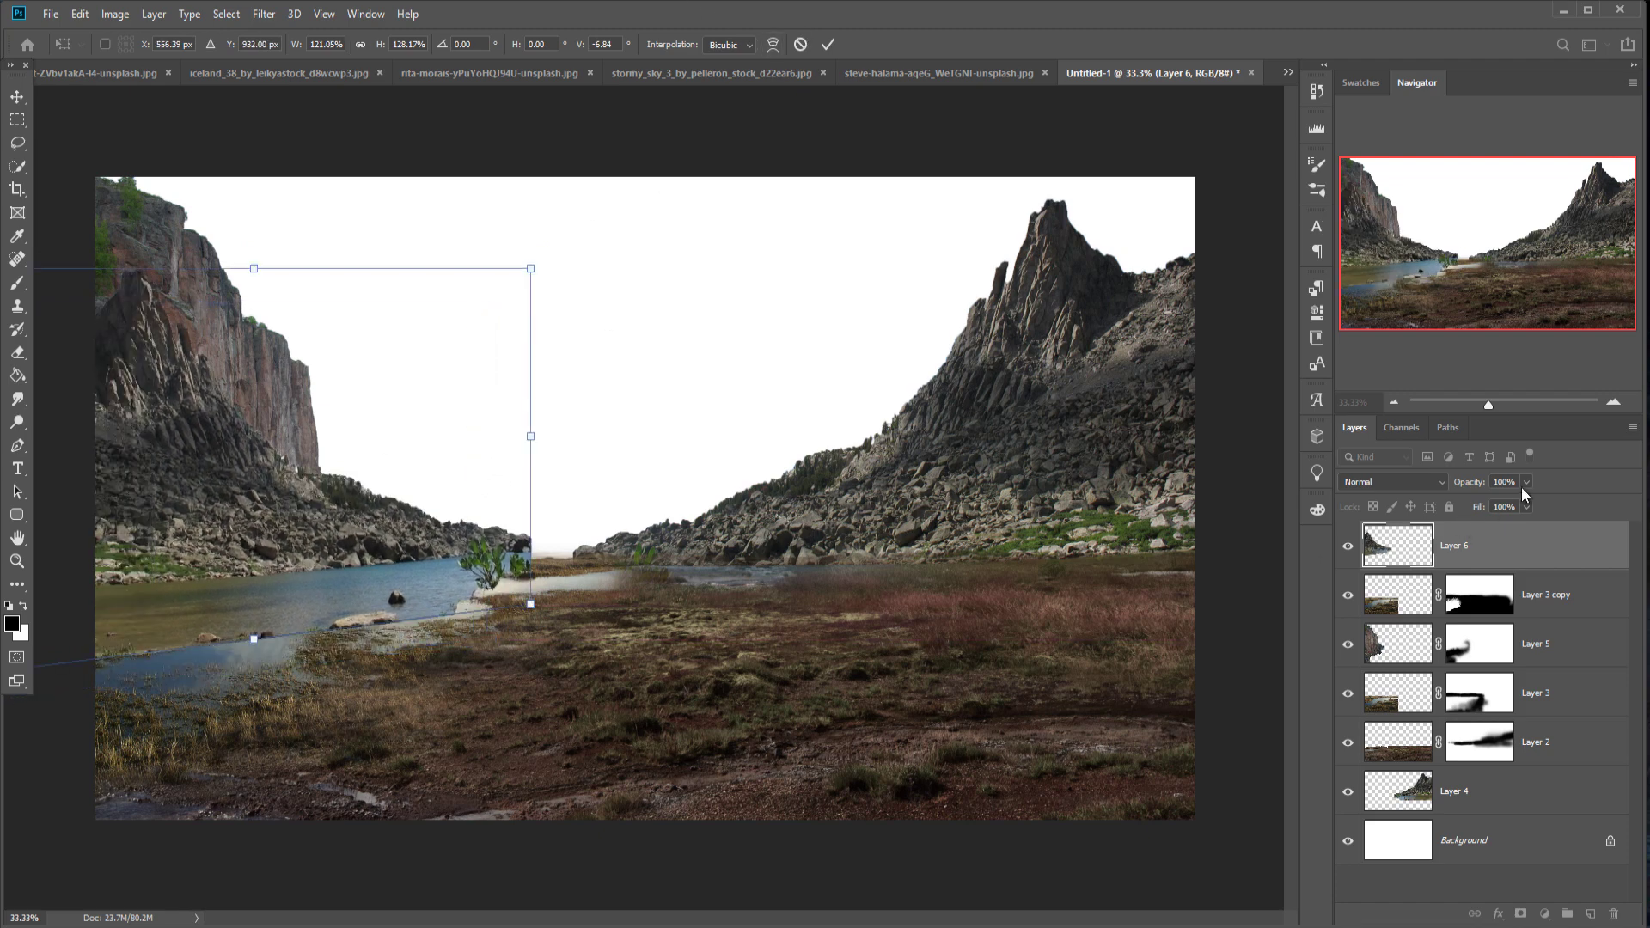
Step: Lower Layer 6's opacity to 57% and shift the rocks to follow the shoreline beneath
drag(1529, 507, 1495, 507)
drag(258, 518, 248, 537)
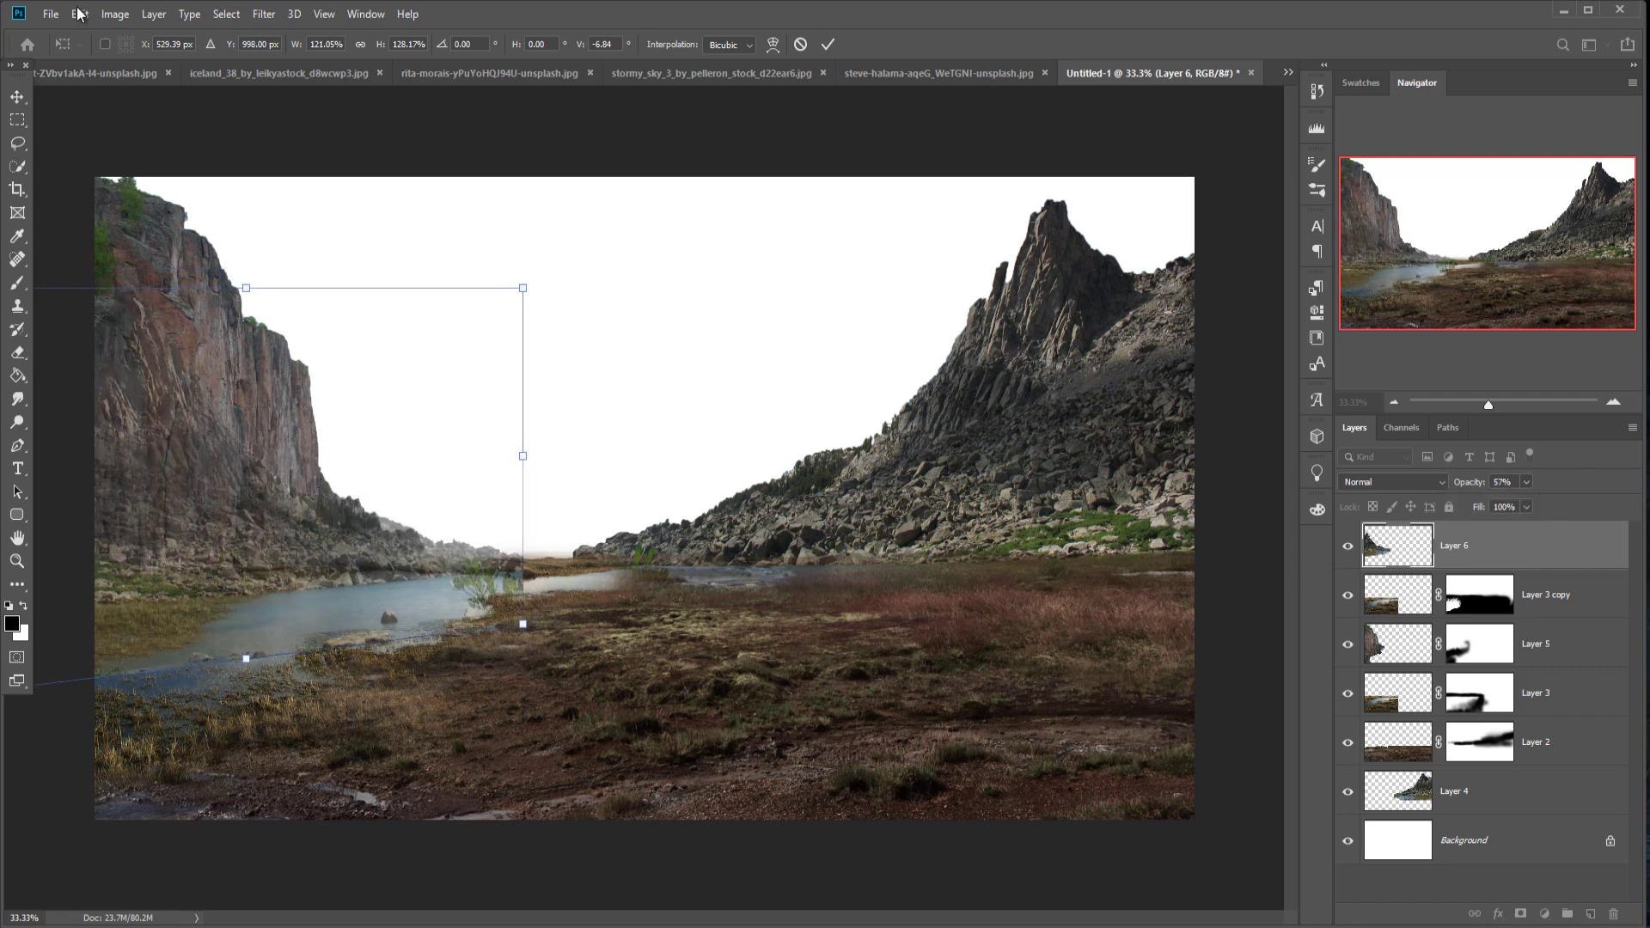
Step: Warp Layer 6 so its rocky slope and waterline follow the left shore, and apply the transformation
click(79, 14)
mouse_move(215, 421)
click(360, 516)
drag(409, 566, 352, 561)
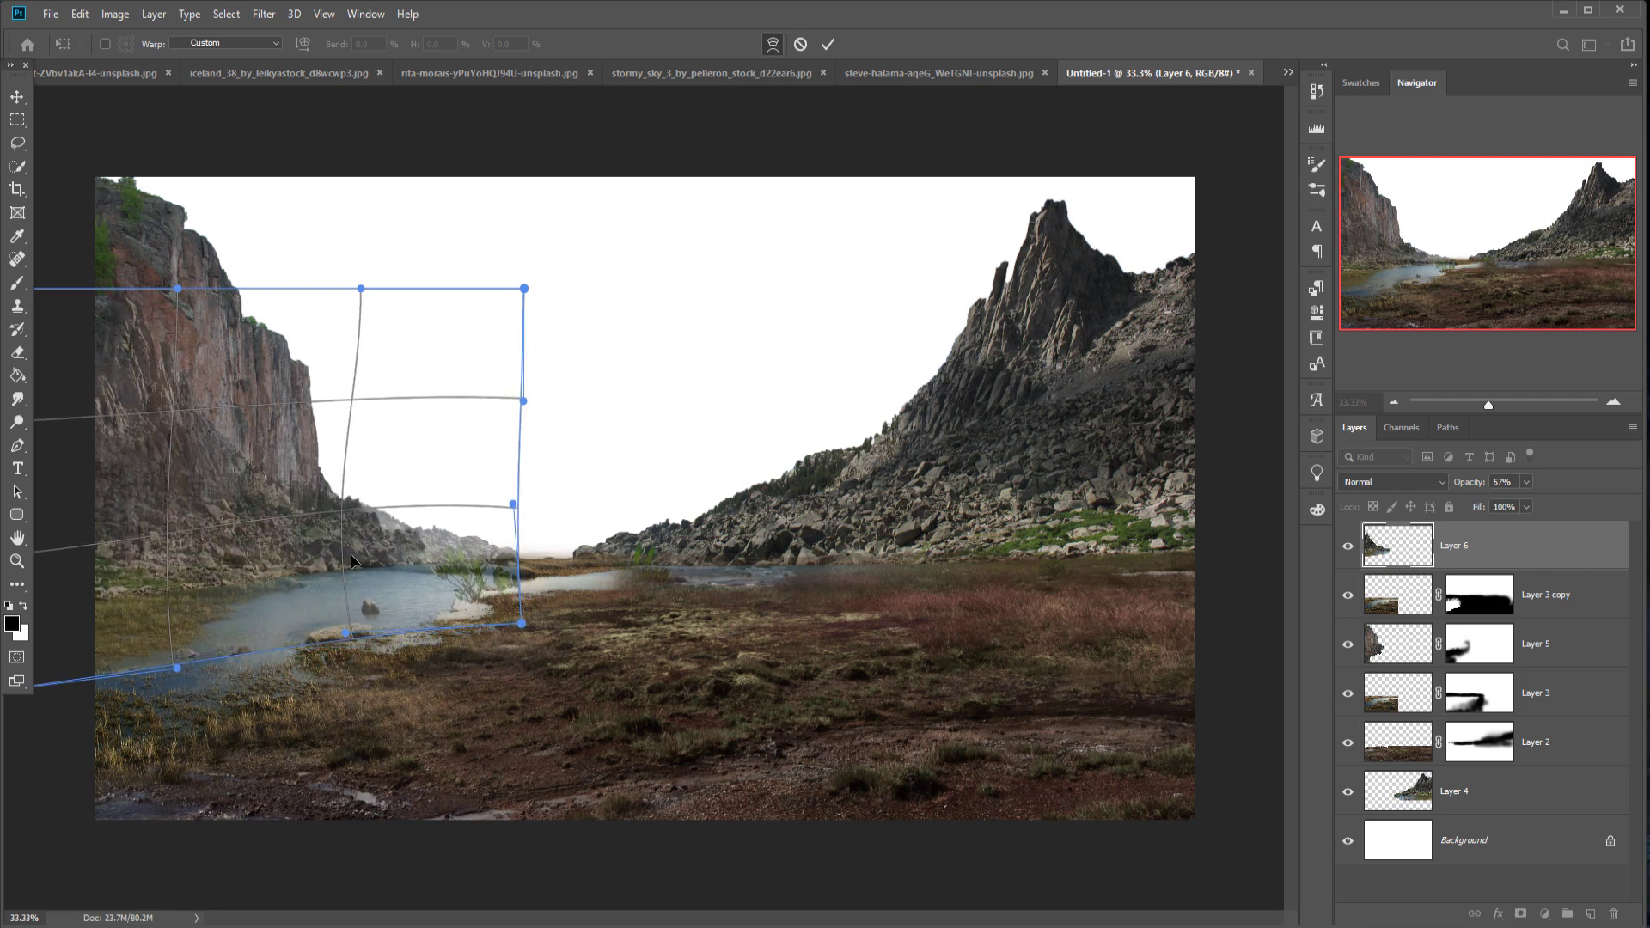
drag(152, 594, 158, 597)
drag(338, 556, 356, 561)
click(829, 45)
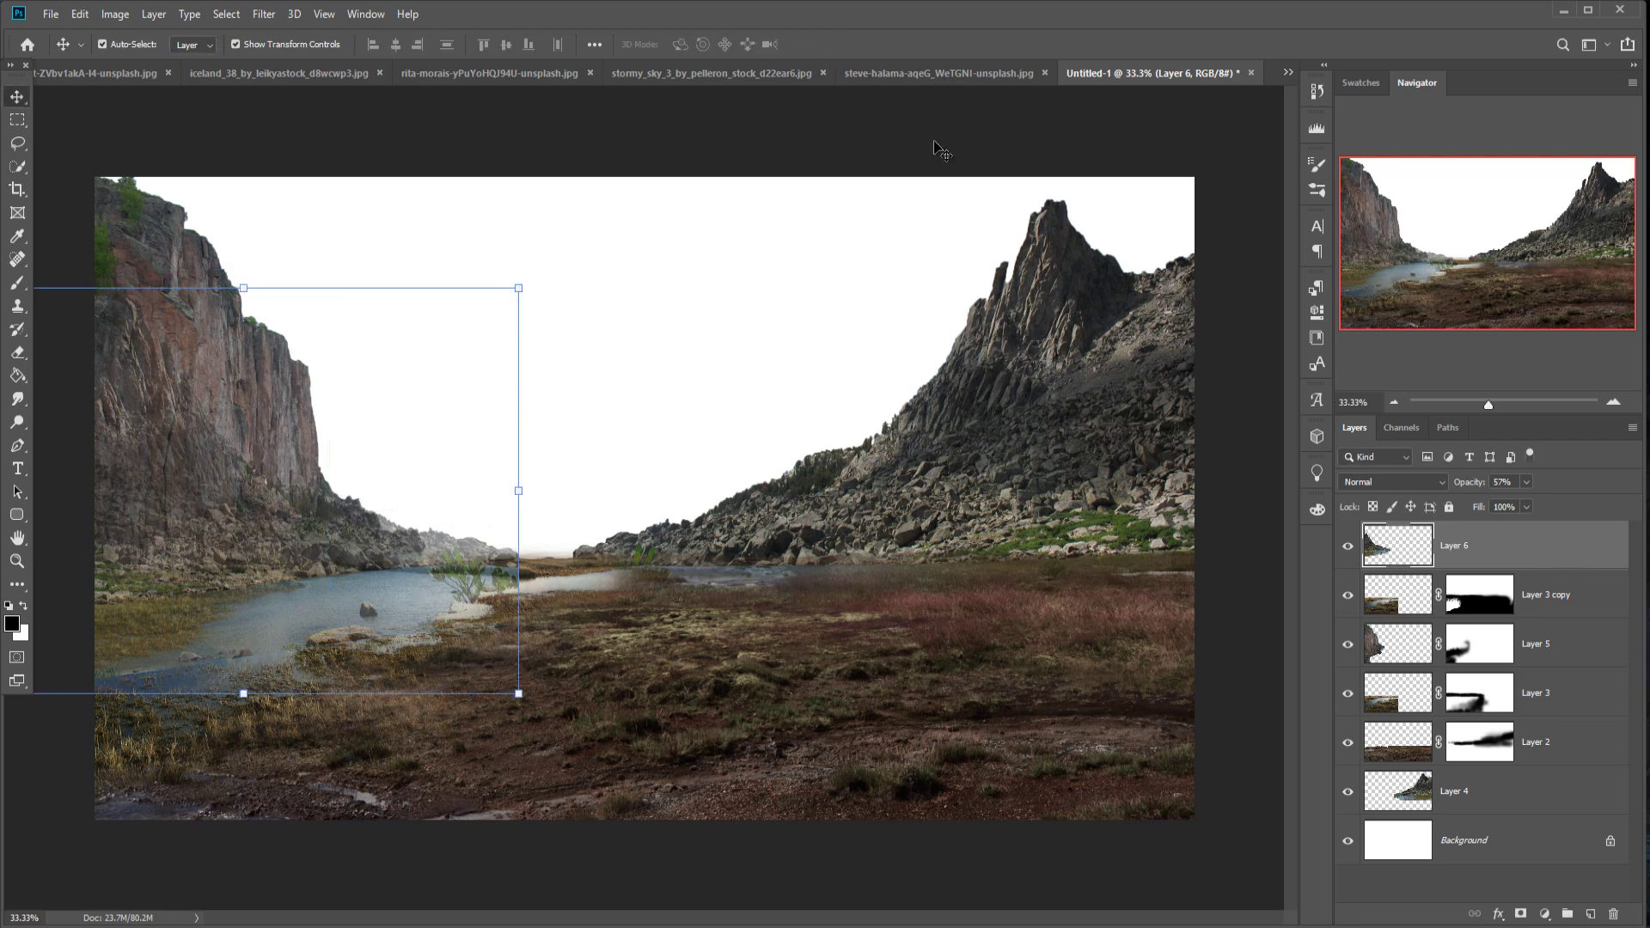
Step: Restore Layer 6 to 100% opacity, add a layer mask and choose a soft round brush
click(1493, 591)
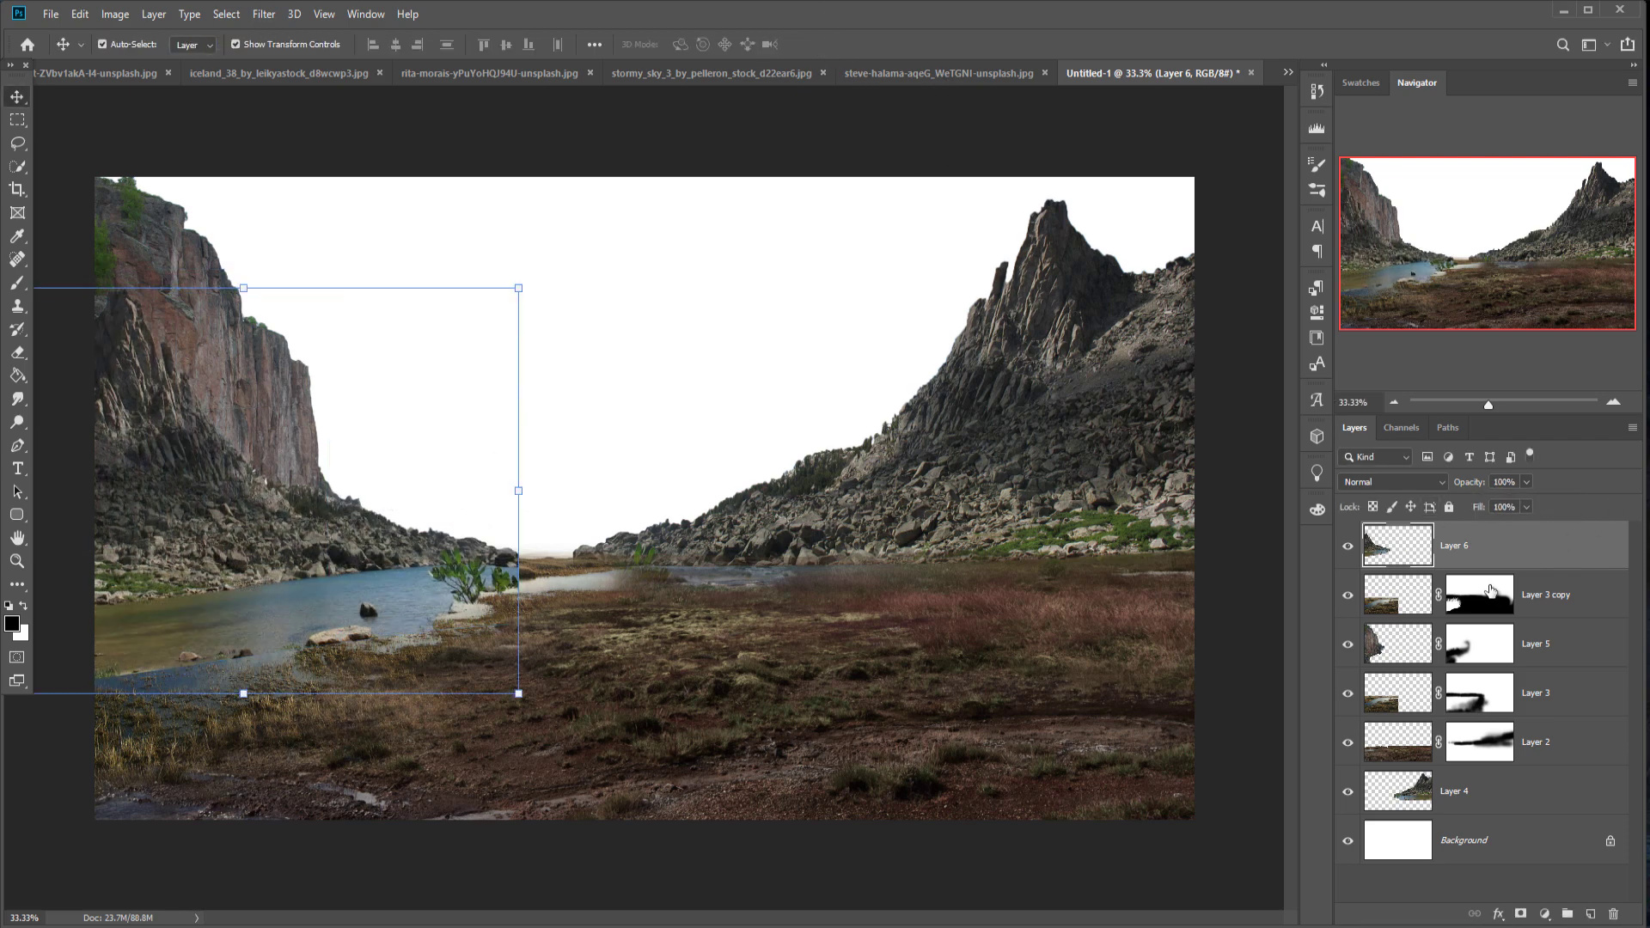
click(1522, 914)
click(18, 285)
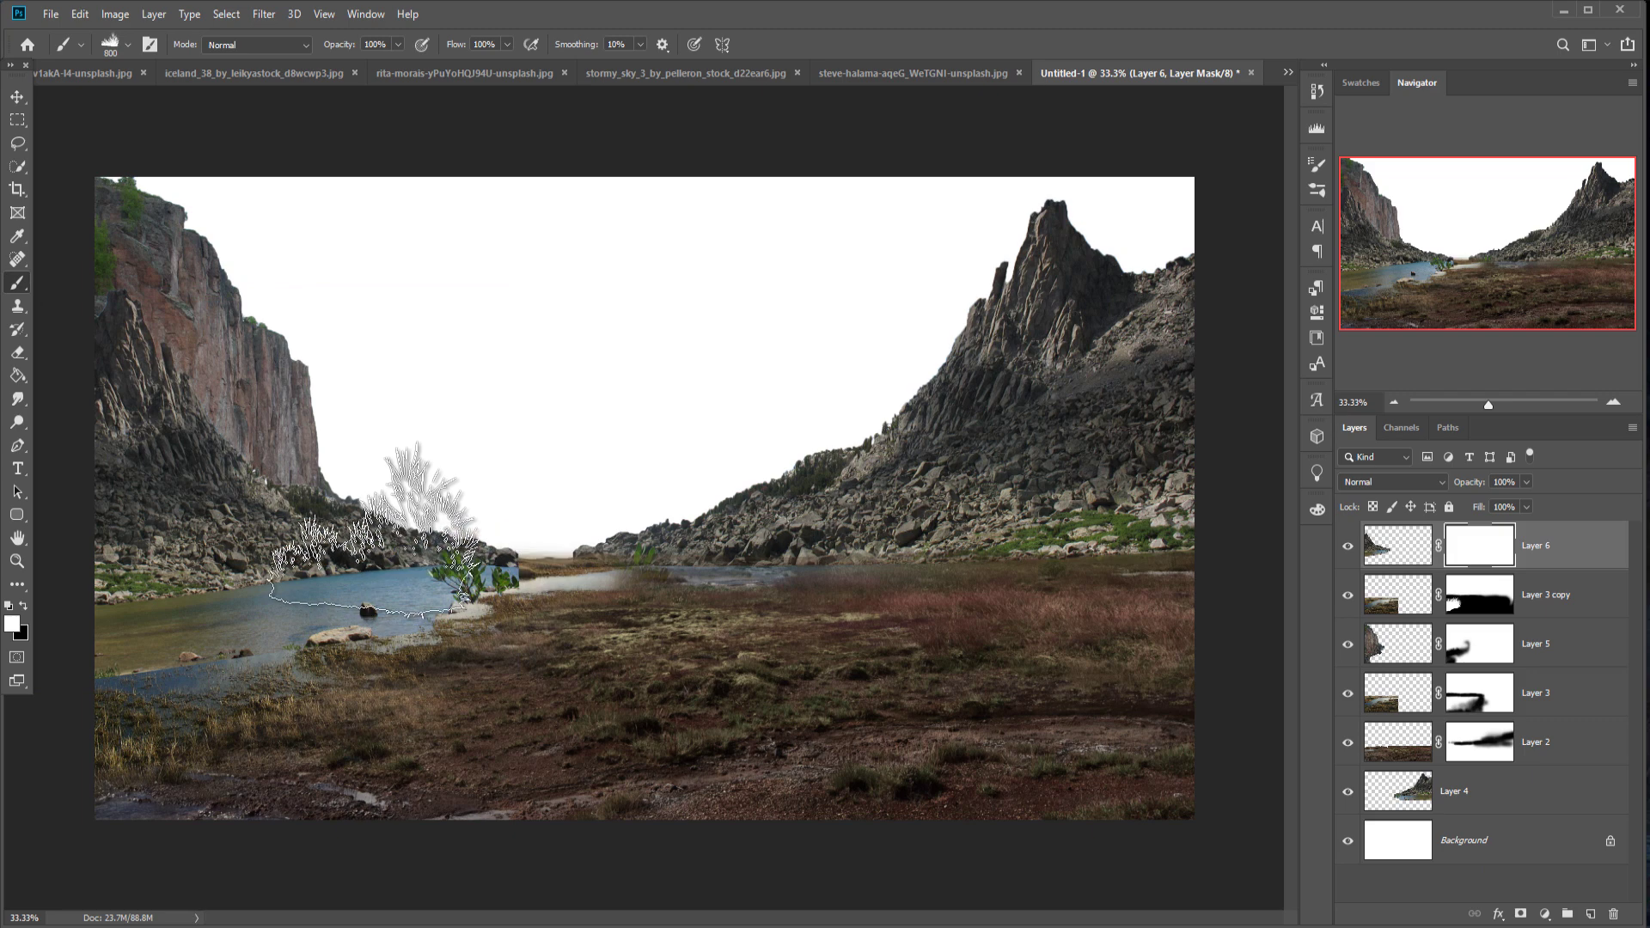
click(127, 45)
click(670, 9)
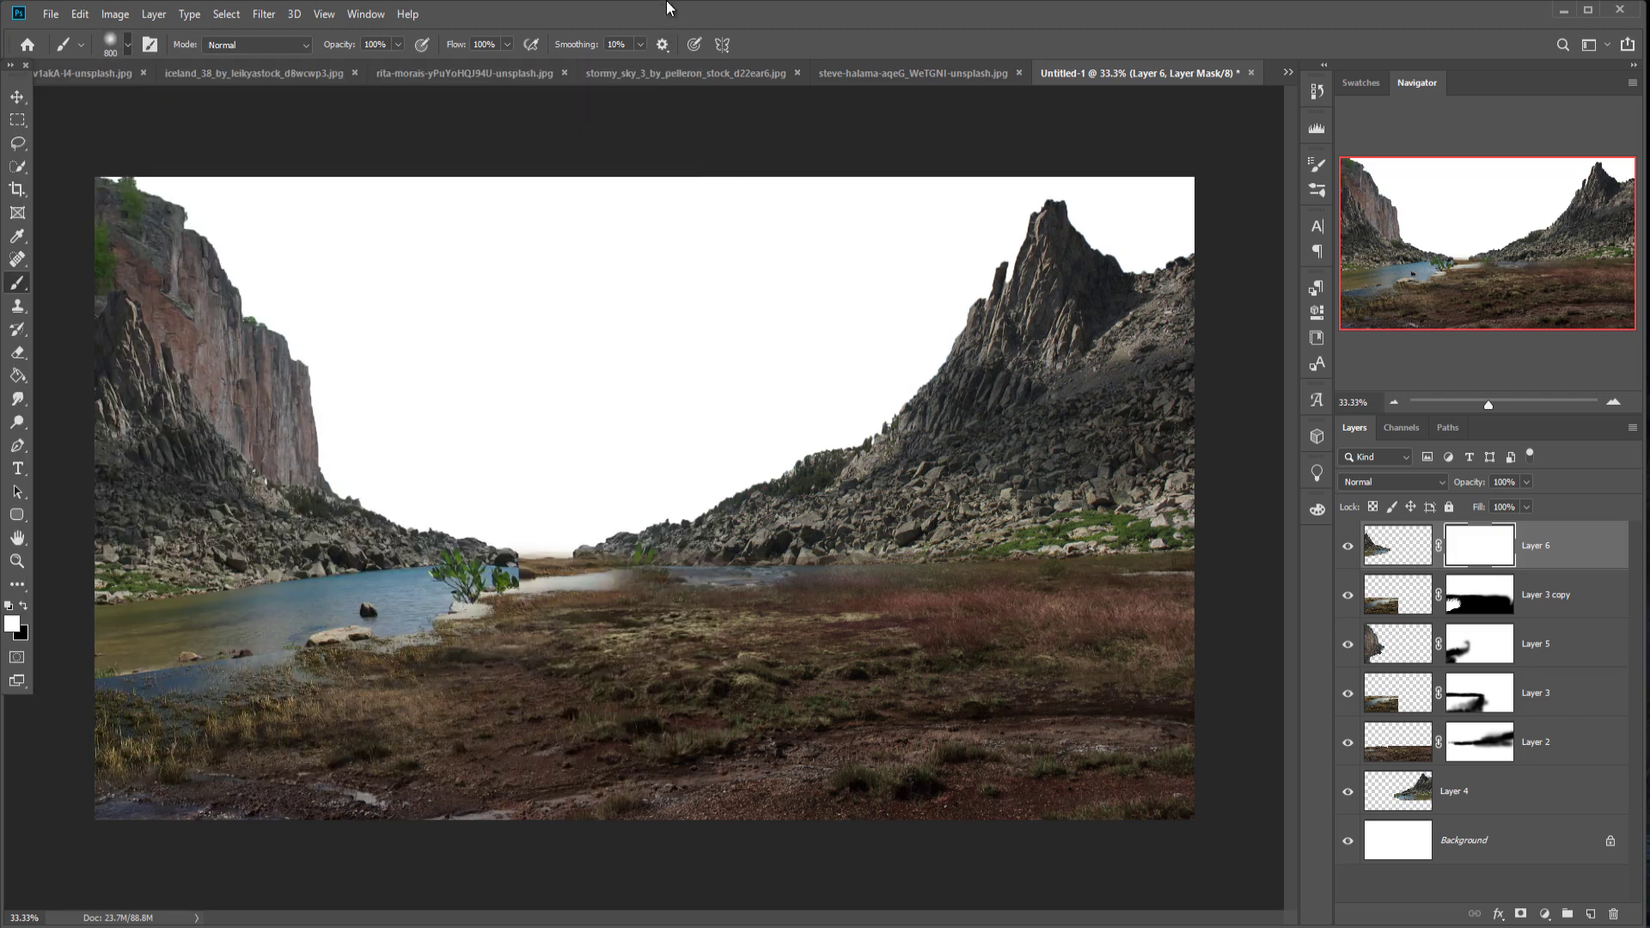
Step: Shrink the brush and paint black on Layer 6's mask to hide the peak and upper slope over the left cliff
key(bracketleft)
key(bracketleft)
key(bracketleft)
key(bracketleft)
key(x)
drag(142, 282, 101, 371)
drag(398, 45, 329, 86)
mouse_move(205, 419)
mouse_down()
mouse_move(376, 468)
mouse_move(535, 545)
mouse_up()
Step: Mask out Layer 6's water, plant and far rocks, and soften its upper slope with the brush at 24% opacity
drag(398, 45, 427, 65)
key(bracketleft)
key(bracketleft)
drag(423, 527, 487, 580)
drag(186, 628, 297, 633)
drag(129, 372, 145, 423)
mouse_move(398, 44)
mouse_down()
mouse_move(398, 66)
mouse_move(375, 67)
mouse_up()
drag(183, 466, 302, 513)
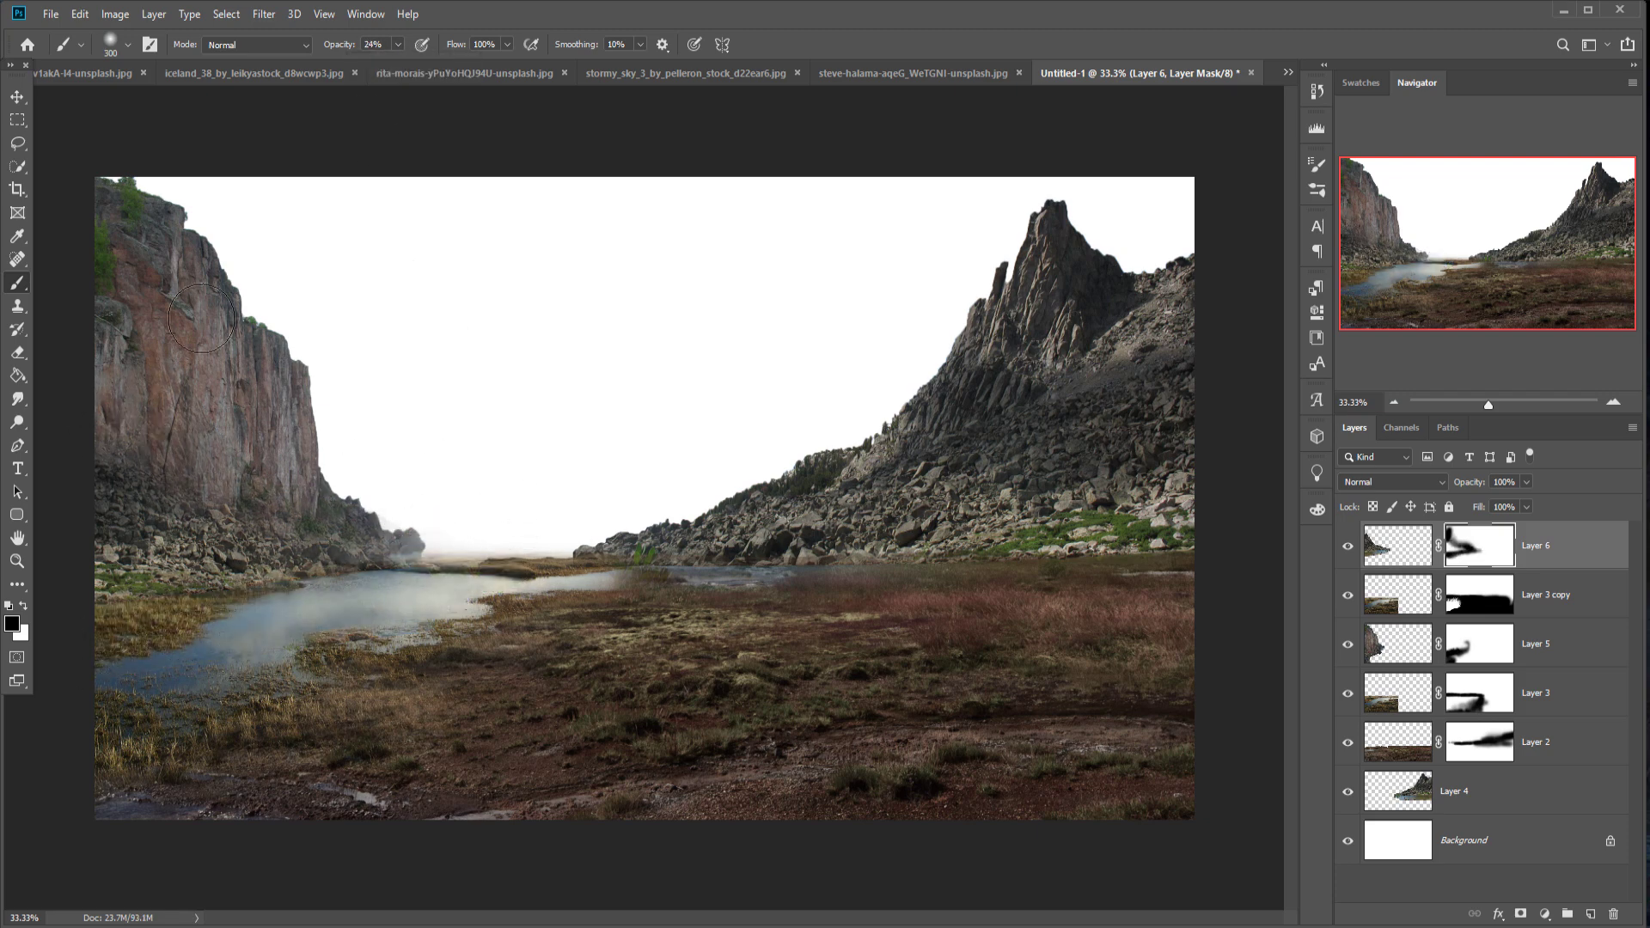
Step: Fill the selected area of the stormy sky photo and bring the sky into the composition behind the mountains
click(829, 740)
click(730, 73)
click(80, 15)
click(90, 297)
click(834, 250)
click(846, 328)
click(931, 250)
click(17, 97)
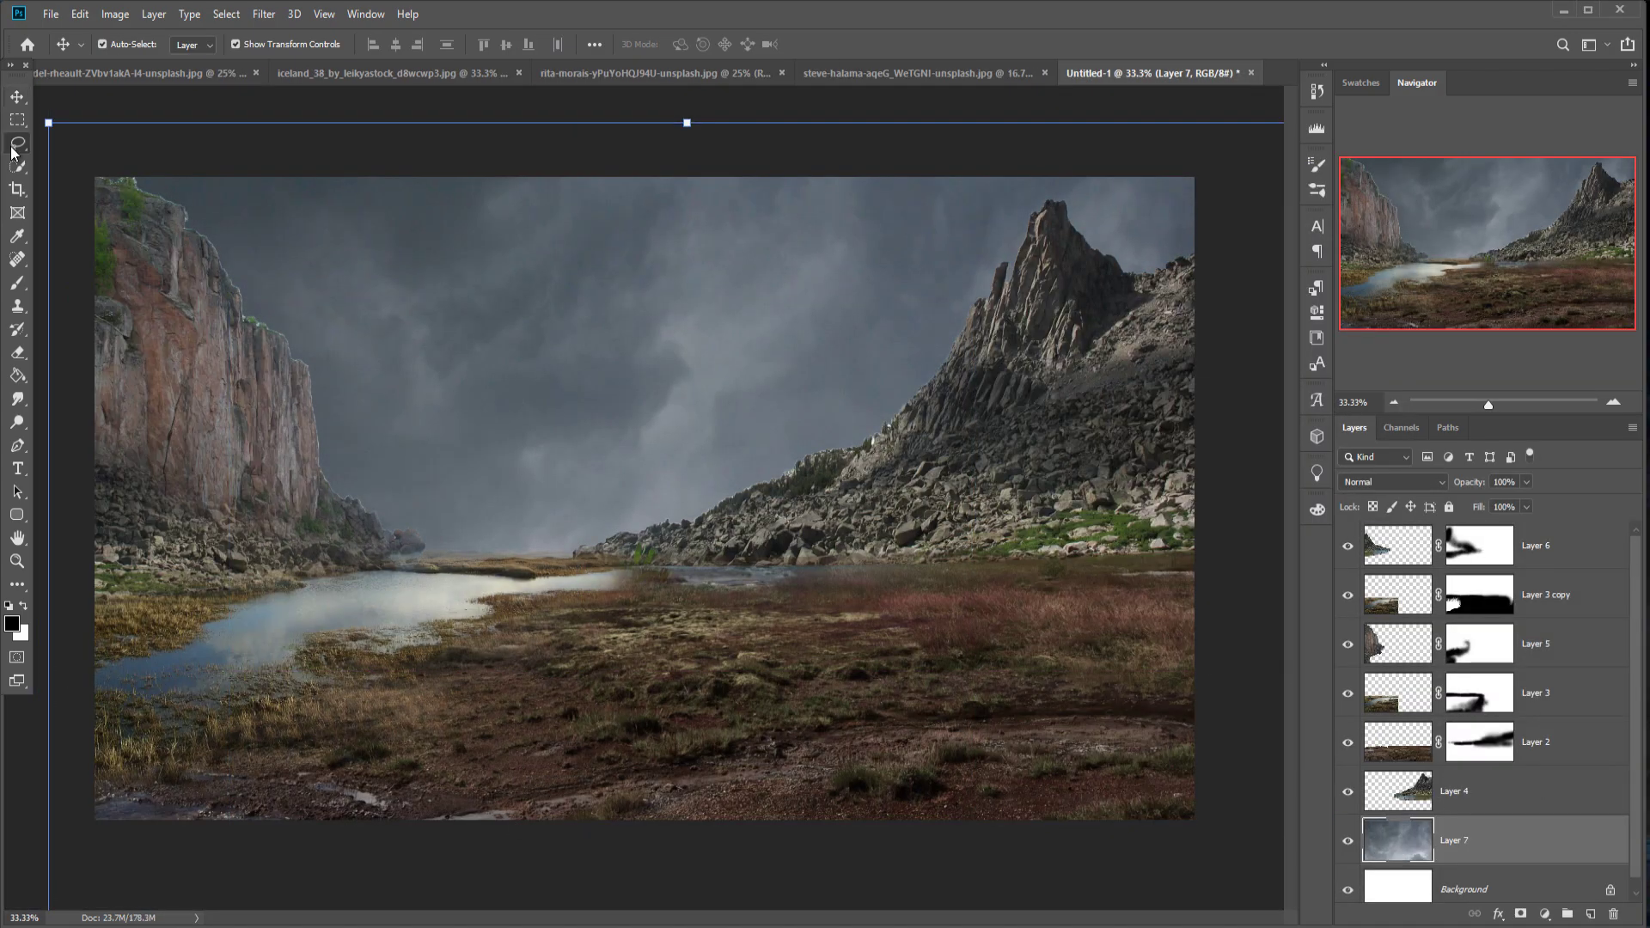
Step: Remove the pale fringe and leftover spots around the left cliff by painting black on Layer 5's mask
click(15, 146)
key(ctrl+plus)
key(ctrl+plus)
key(ctrl+plus)
mouse_move(464, 323)
mouse_down()
mouse_move(1022, 555)
mouse_move(1079, 653)
mouse_up()
click(1465, 651)
key(b)
drag(361, 199, 359, 227)
mouse_move(240, 116)
mouse_down()
mouse_move(296, 148)
mouse_move(630, 533)
mouse_move(777, 665)
mouse_up()
drag(825, 773, 641, 559)
drag(667, 662, 559, 331)
drag(636, 611, 762, 684)
drag(1237, 550, 111, 515)
Step: Add a mask to Layer 4 and brush away the bright fringe along the right mountain's skyline
click(1479, 546)
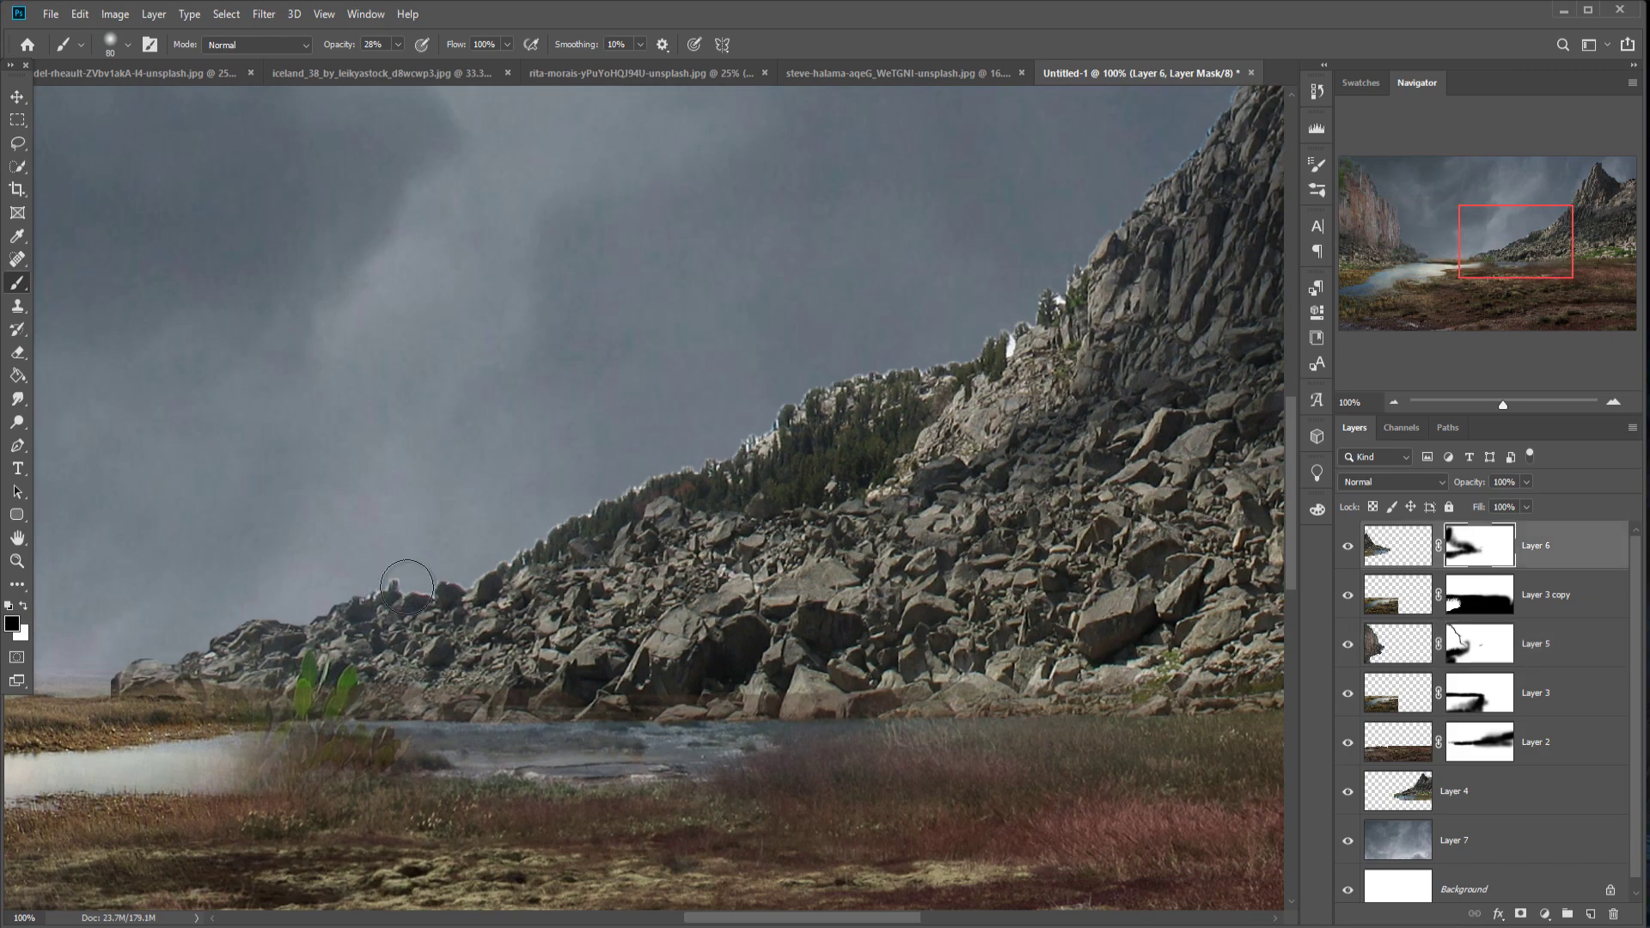
click(1478, 742)
click(1471, 791)
click(1520, 913)
mouse_move(339, 610)
mouse_down()
mouse_move(767, 414)
mouse_move(1040, 318)
mouse_up()
drag(1207, 146, 826, 420)
drag(680, 567, 911, 228)
drag(1054, 348, 908, 601)
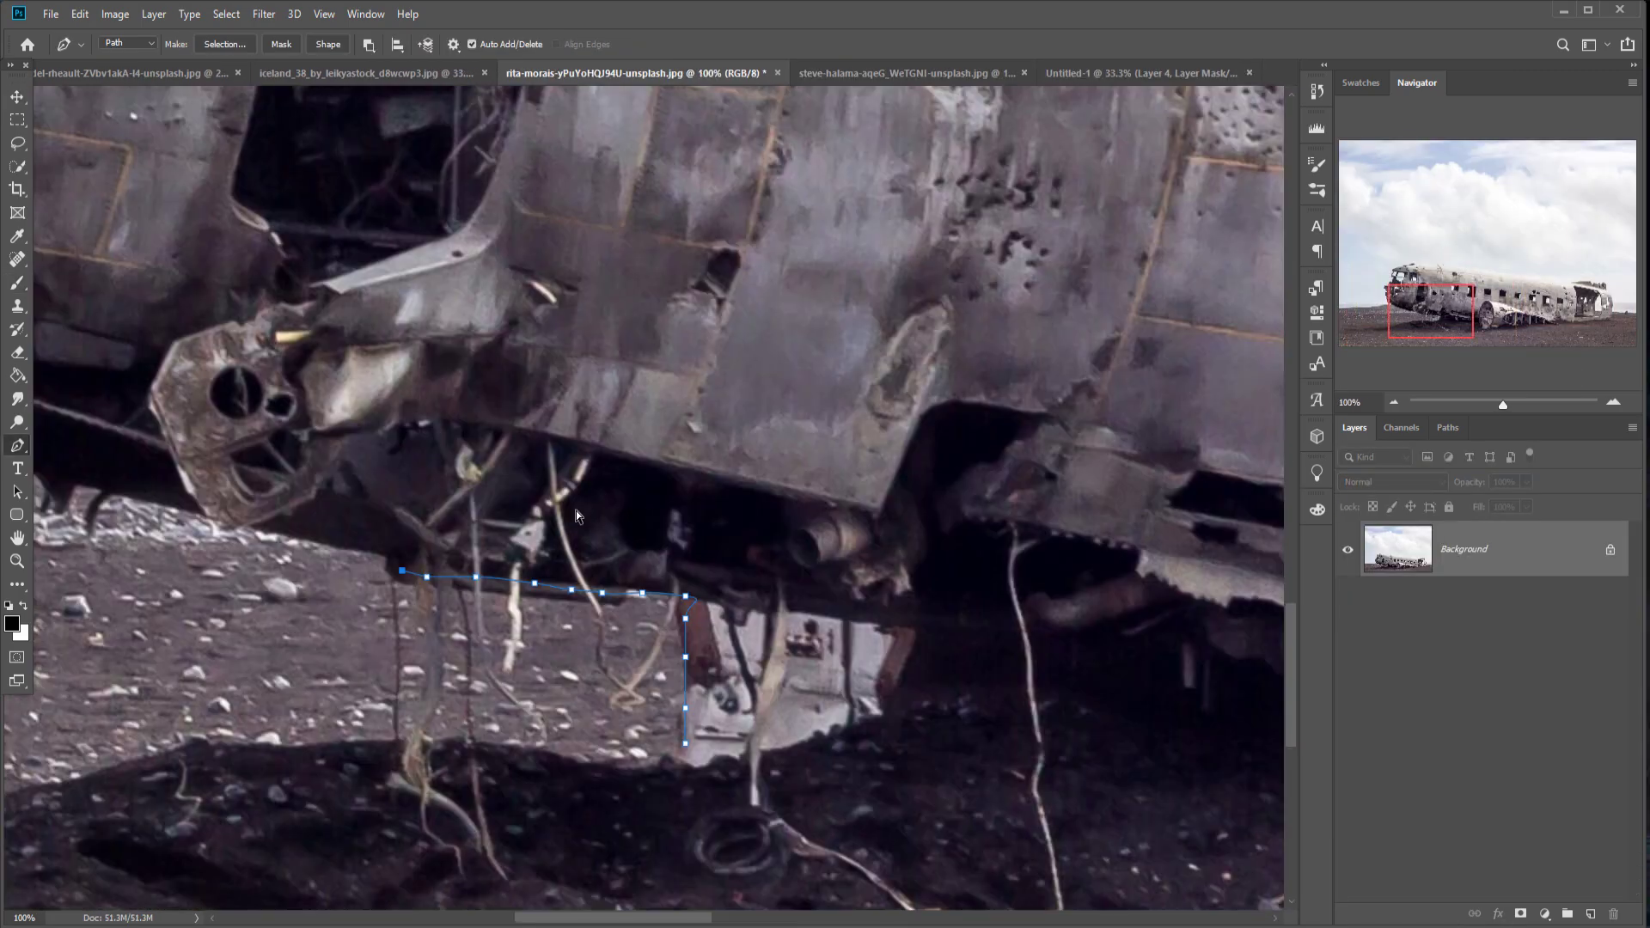
Step: Trace the plane wreck's nose and roof with a Pen tool path in rita-morais-yPuYoHQJ94U-unsplash.jpg
click(333, 312)
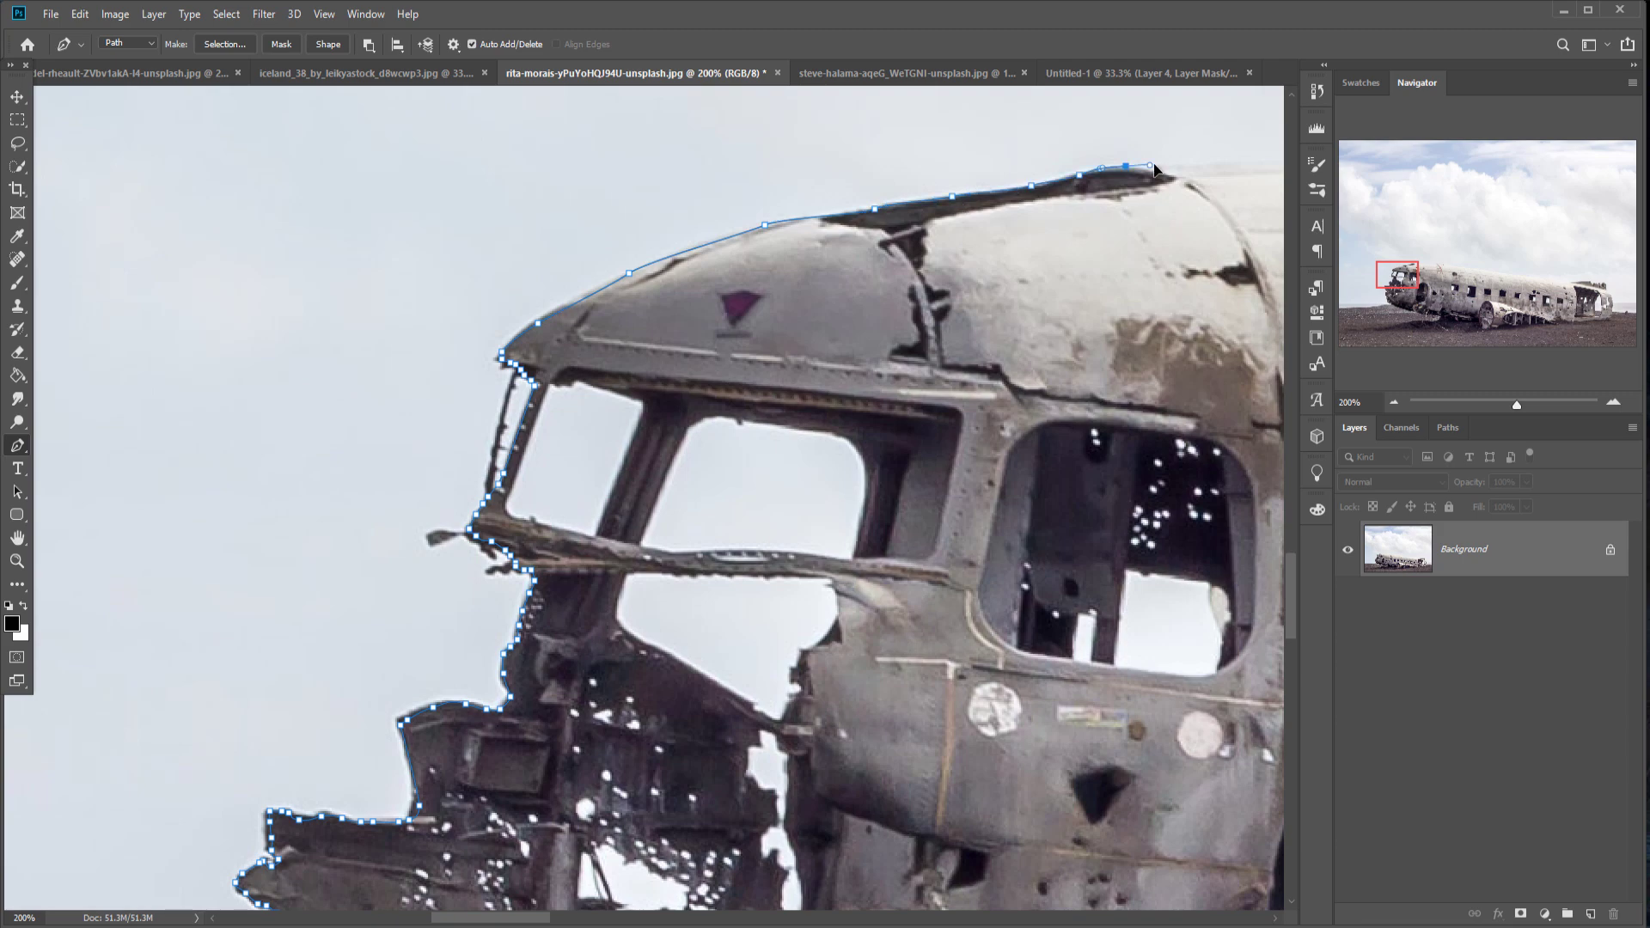
click(895, 404)
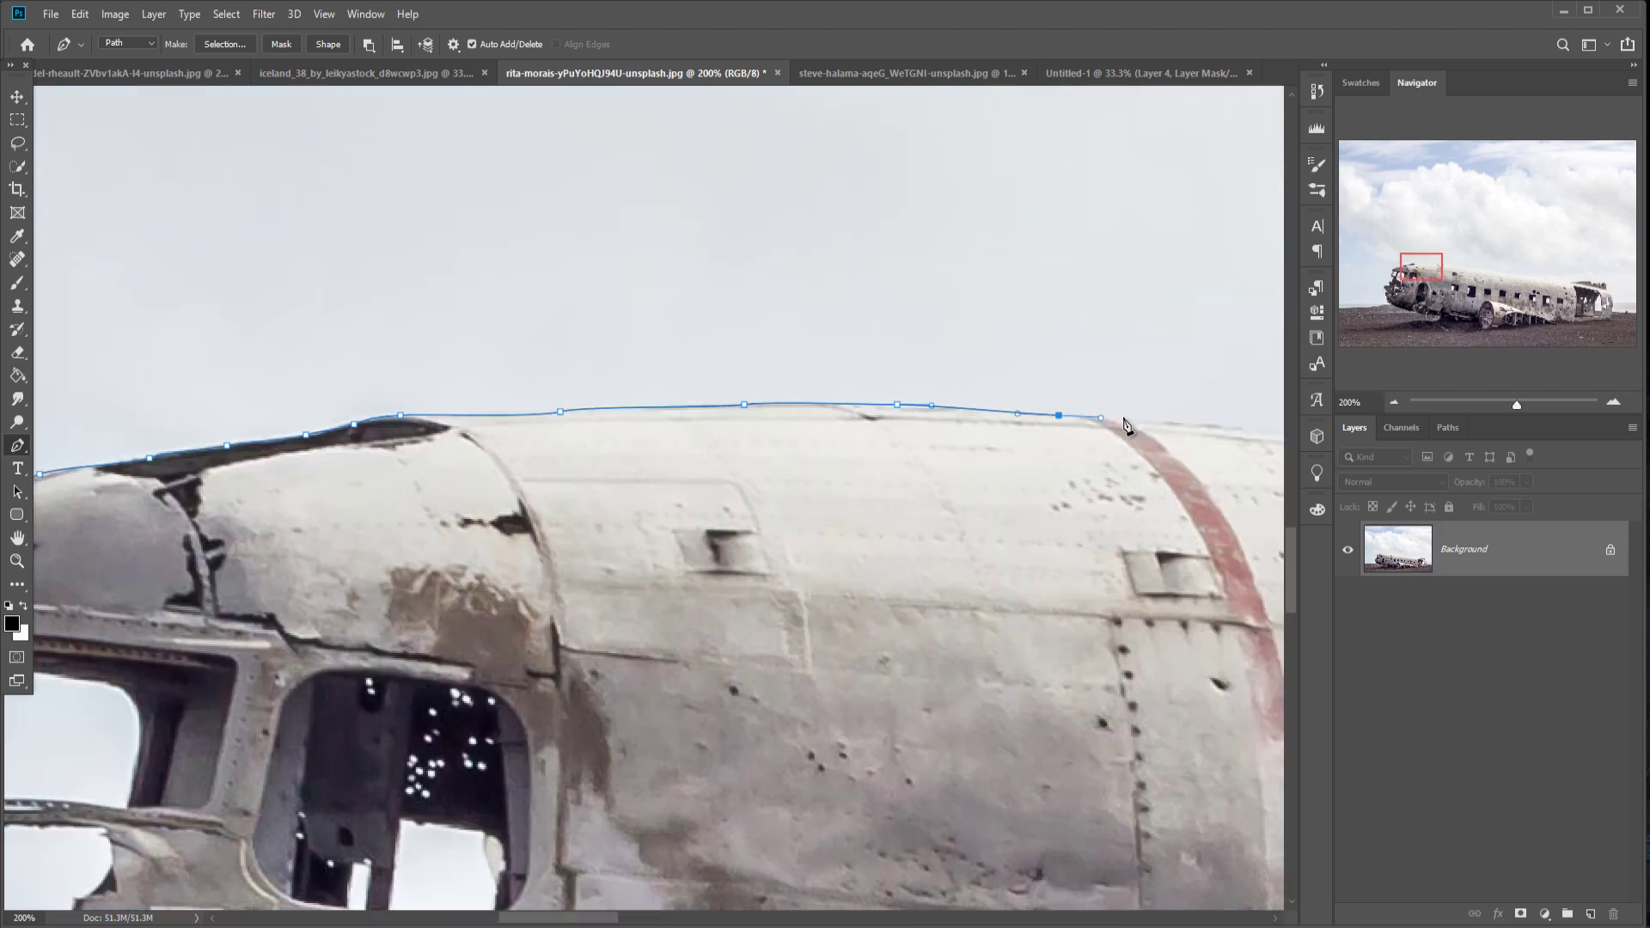
click(1178, 435)
click(1013, 409)
click(754, 373)
drag(543, 381, 136, 352)
Step: Continue the Pen tool path along the wreck's rear roof and up the tail fin's sloping edge to its tip
click(475, 362)
click(1130, 319)
click(1140, 322)
click(1134, 332)
click(1121, 334)
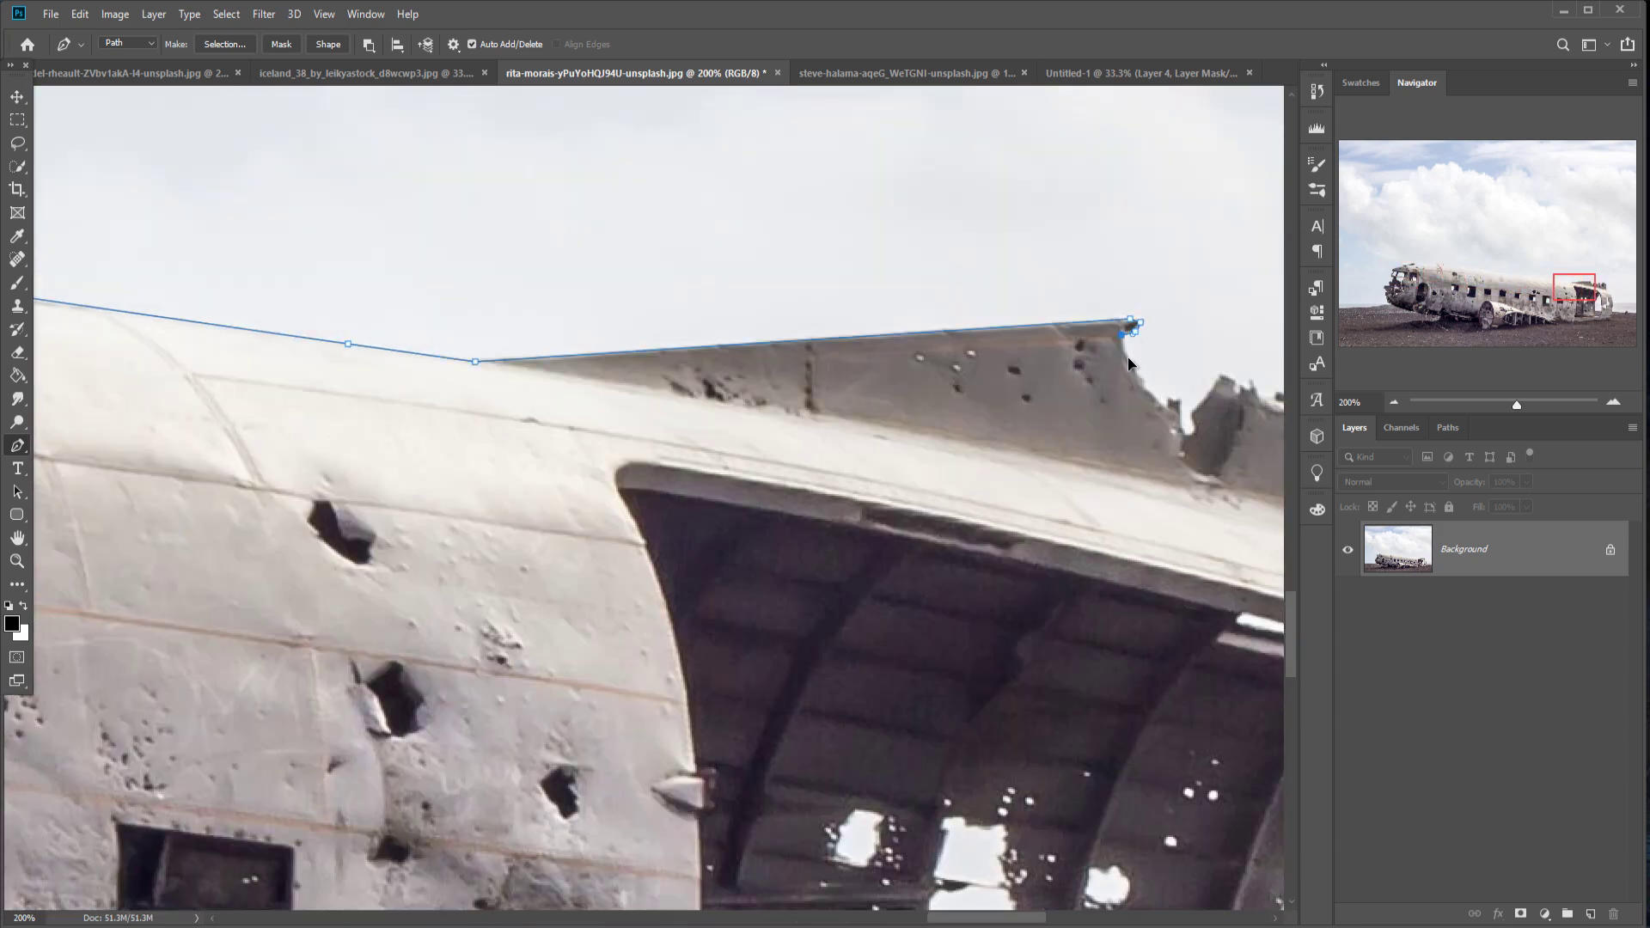
Step: Trace the jagged, torn upper edge of the tail fin with closely spaced anchor points
click(1233, 378)
click(1239, 389)
click(1252, 388)
drag(1252, 389, 558, 361)
click(573, 370)
click(590, 368)
click(606, 383)
click(623, 379)
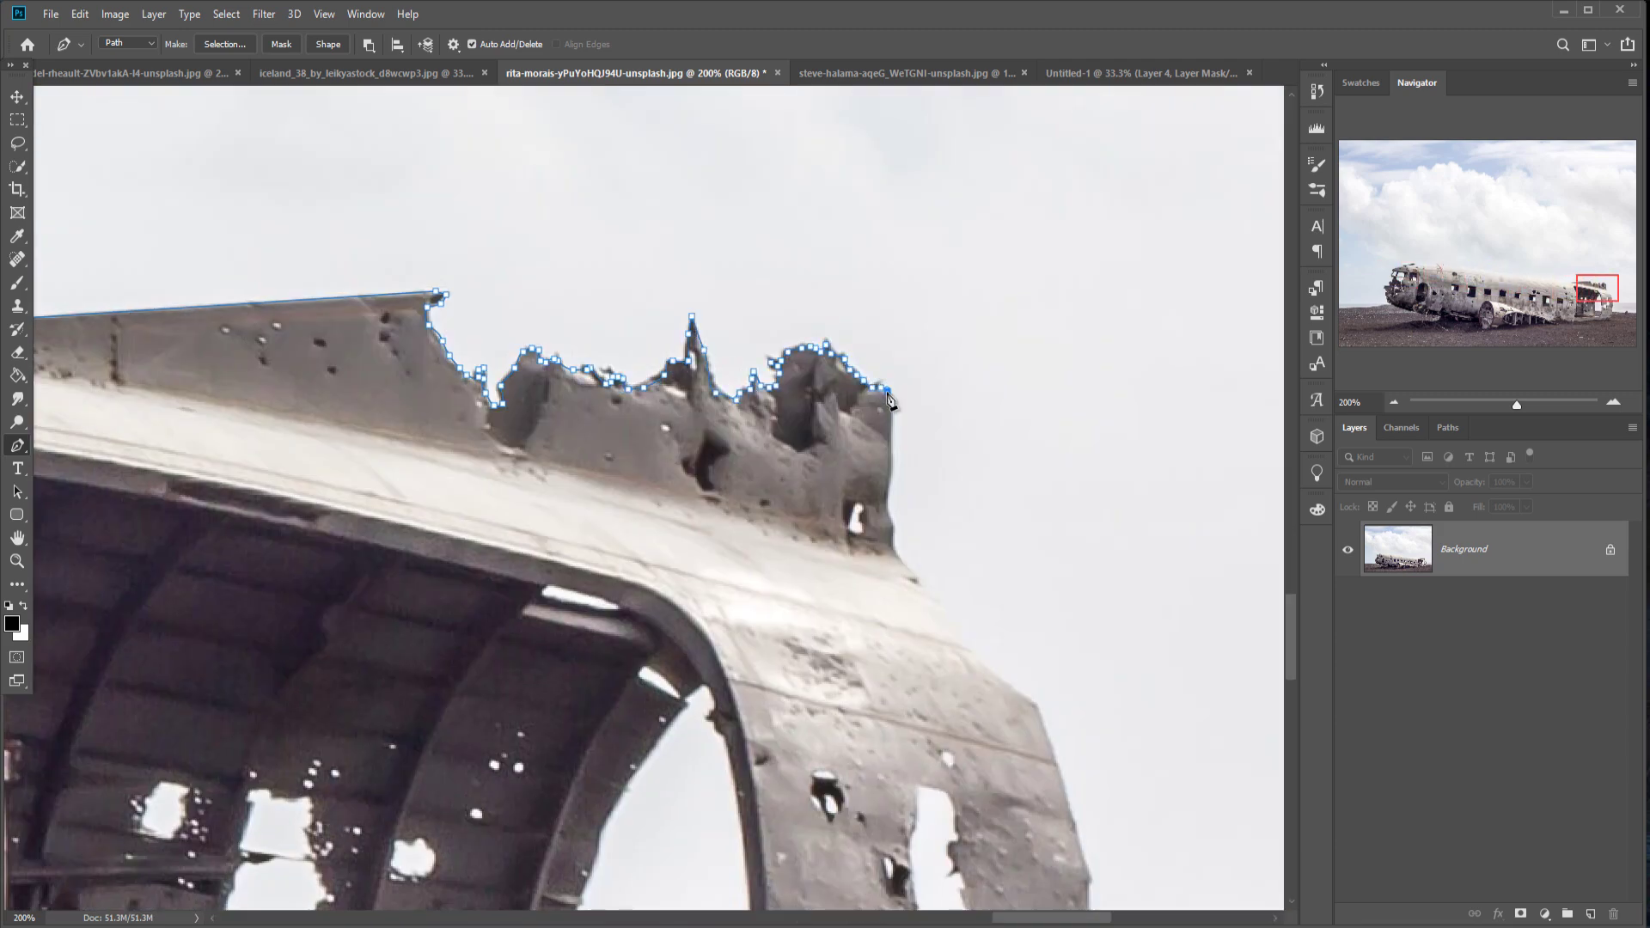
Step: Trace the path down the open tail end and across the ground, closing it around the photo's lower gravel area
drag(1034, 707, 776, 297)
click(831, 560)
drag(839, 626, 796, 251)
click(772, 428)
drag(744, 538, 689, 317)
click(1143, 431)
key(ctrl+0)
click(1226, 901)
click(60, 903)
Step: Convert the path to a selection and bring the plane with its ground into the Untitled-1 composition
right_click(663, 371)
click(705, 446)
key(Return)
key(v)
drag(634, 74, 739, 219)
drag(1100, 769, 378, 446)
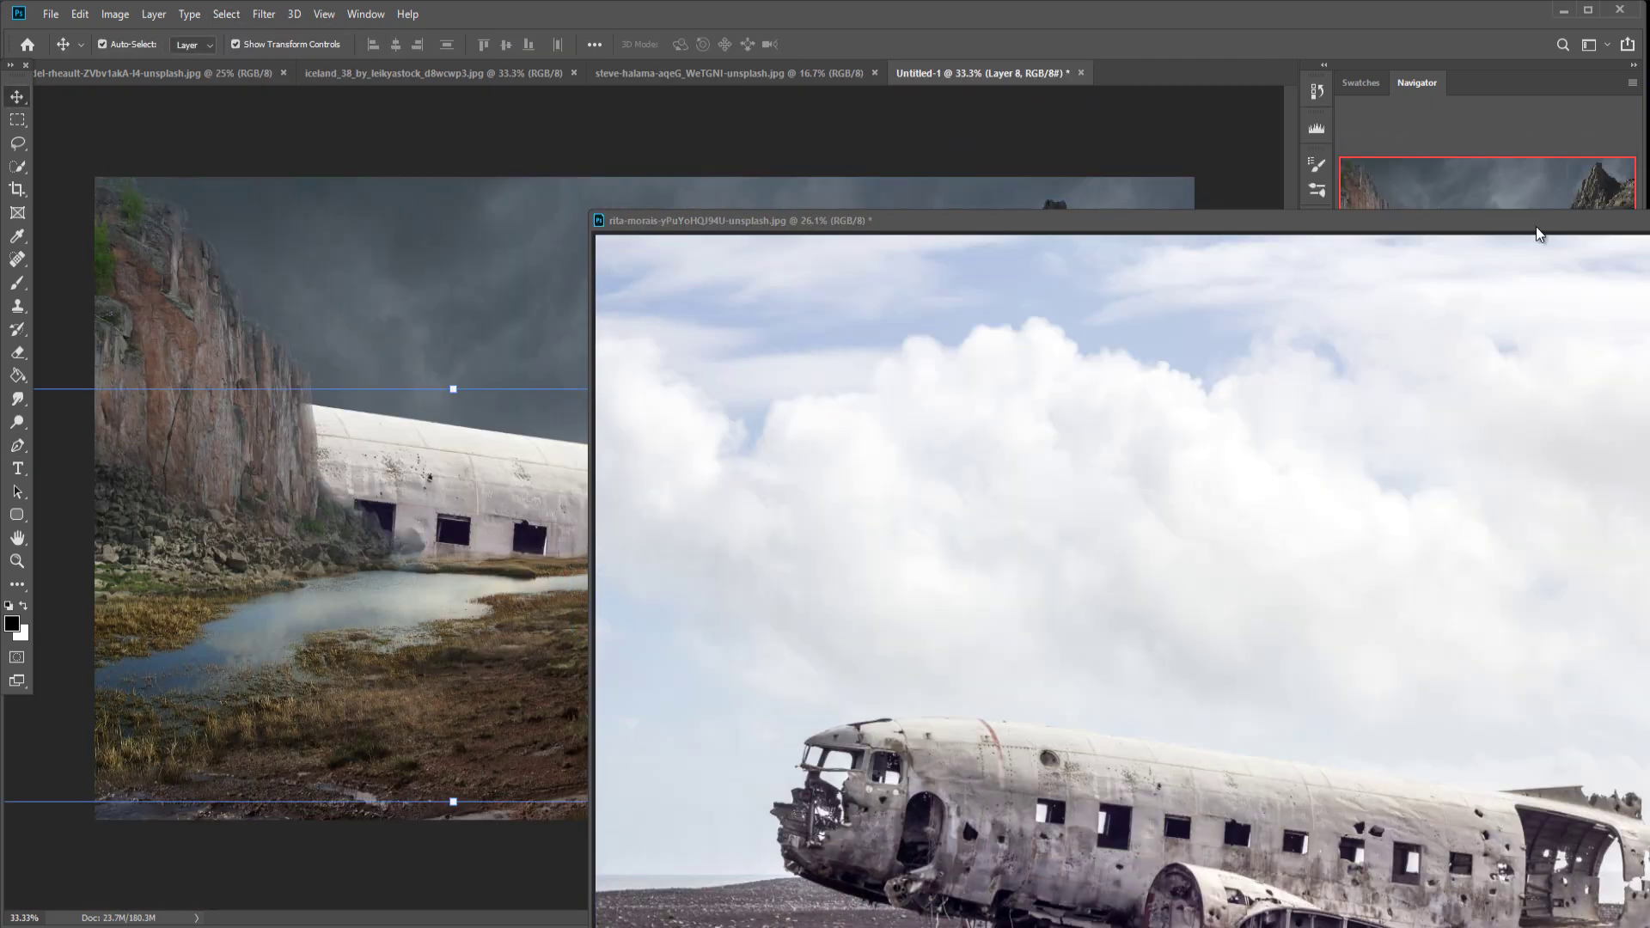
Step: Scale down the imported plane wreck and position it between the left cliff and the right mountain
double_click(1538, 602)
click(1626, 481)
drag(1460, 742, 1460, 525)
drag(1193, 802, 922, 721)
drag(515, 550, 817, 553)
key(Return)
Step: Select the larger bright holes in the broken nose section with the Lasso and delete them from Layer 8
key(l)
key(ctrl+plus)
key(ctrl+plus)
key(ctrl+plus)
key(ctrl+plus)
drag(258, 464, 881, 473)
mouse_move(485, 459)
mouse_down()
mouse_move(522, 468)
mouse_move(485, 461)
mouse_up()
key(Delete)
drag(492, 418, 490, 416)
key(Delete)
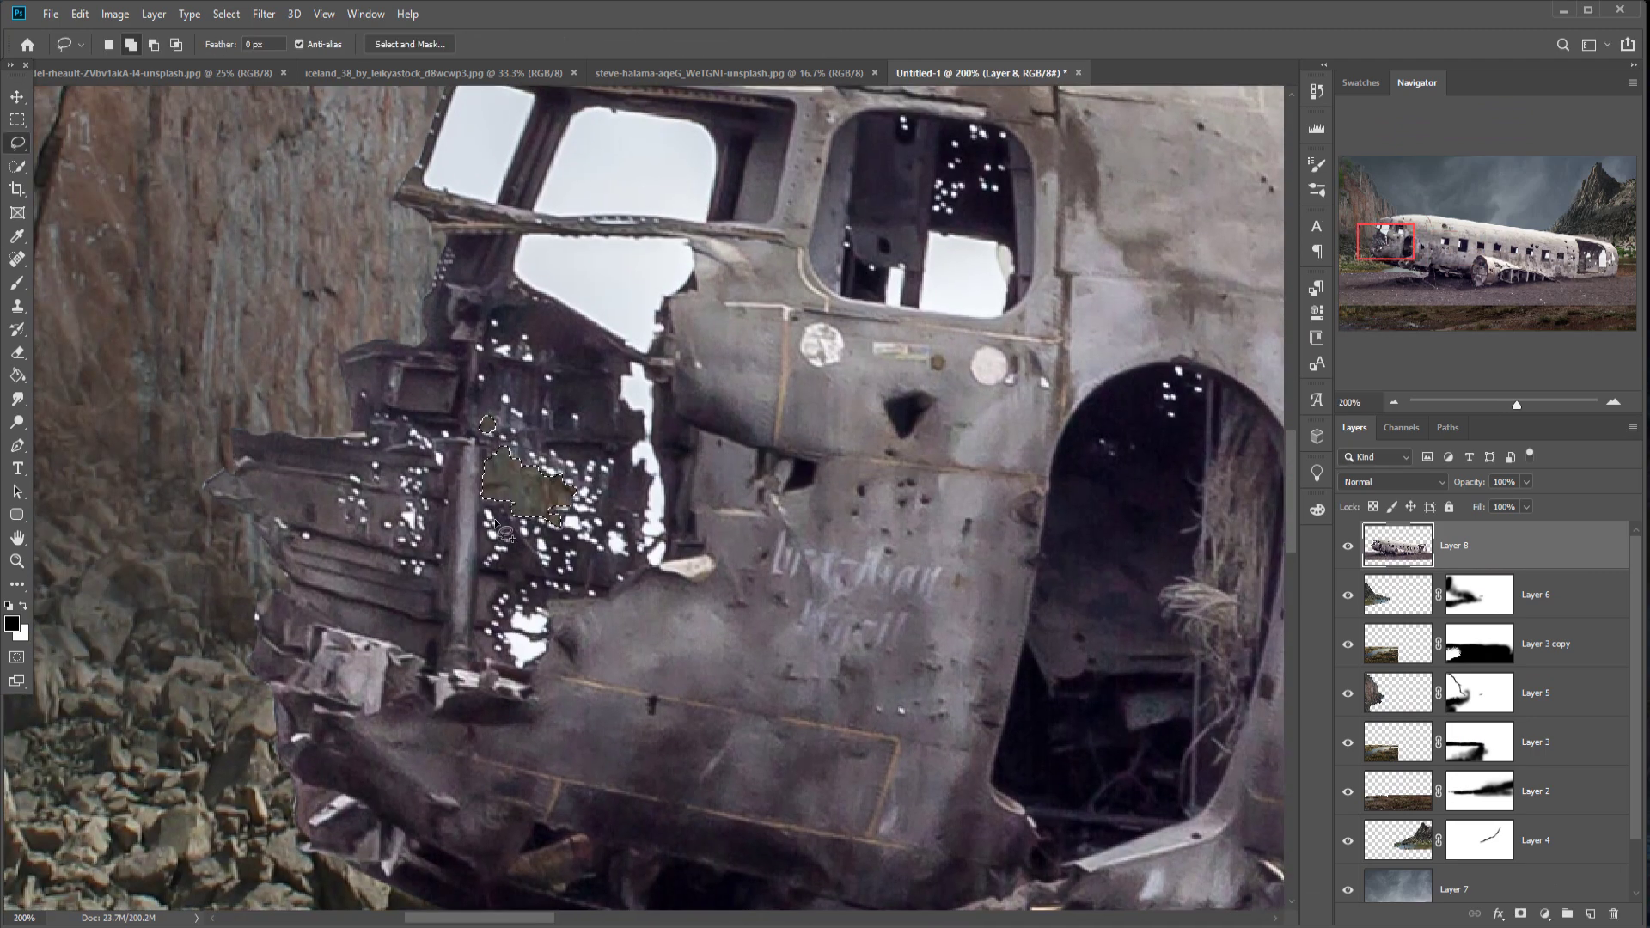
key(Delete)
drag(636, 365, 650, 378)
key(Delete)
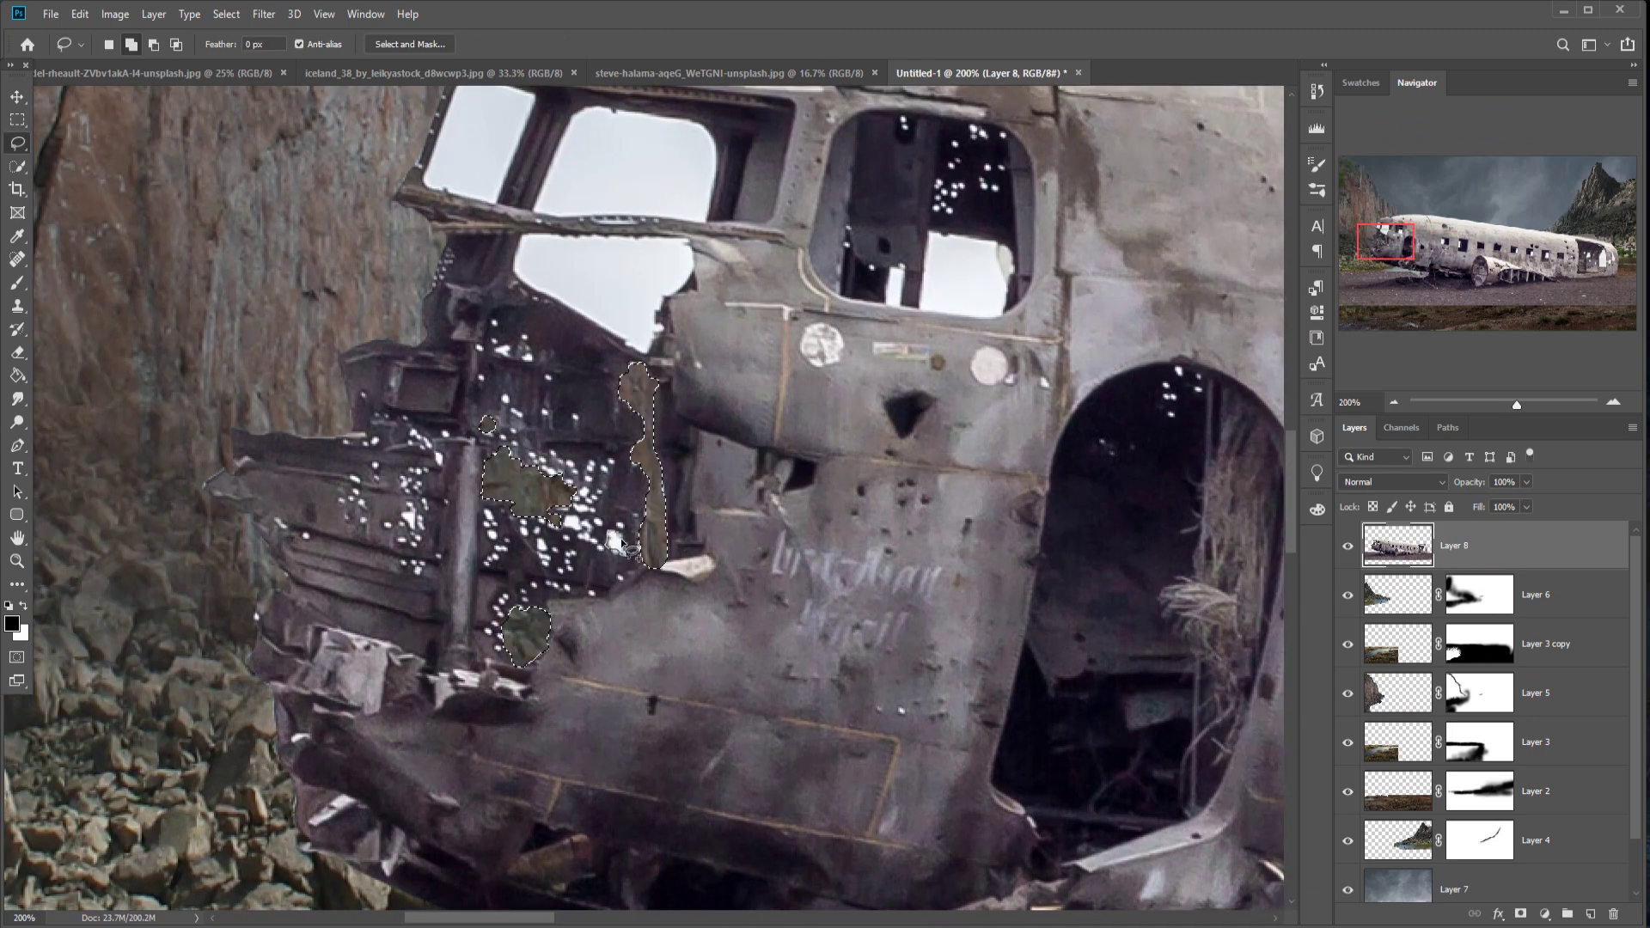
Step: Lasso and delete the pale sky showing through the front cockpit windows
scroll(481, 232, up, 3)
drag(439, 225, 492, 239)
drag(415, 320, 414, 323)
key(Delete)
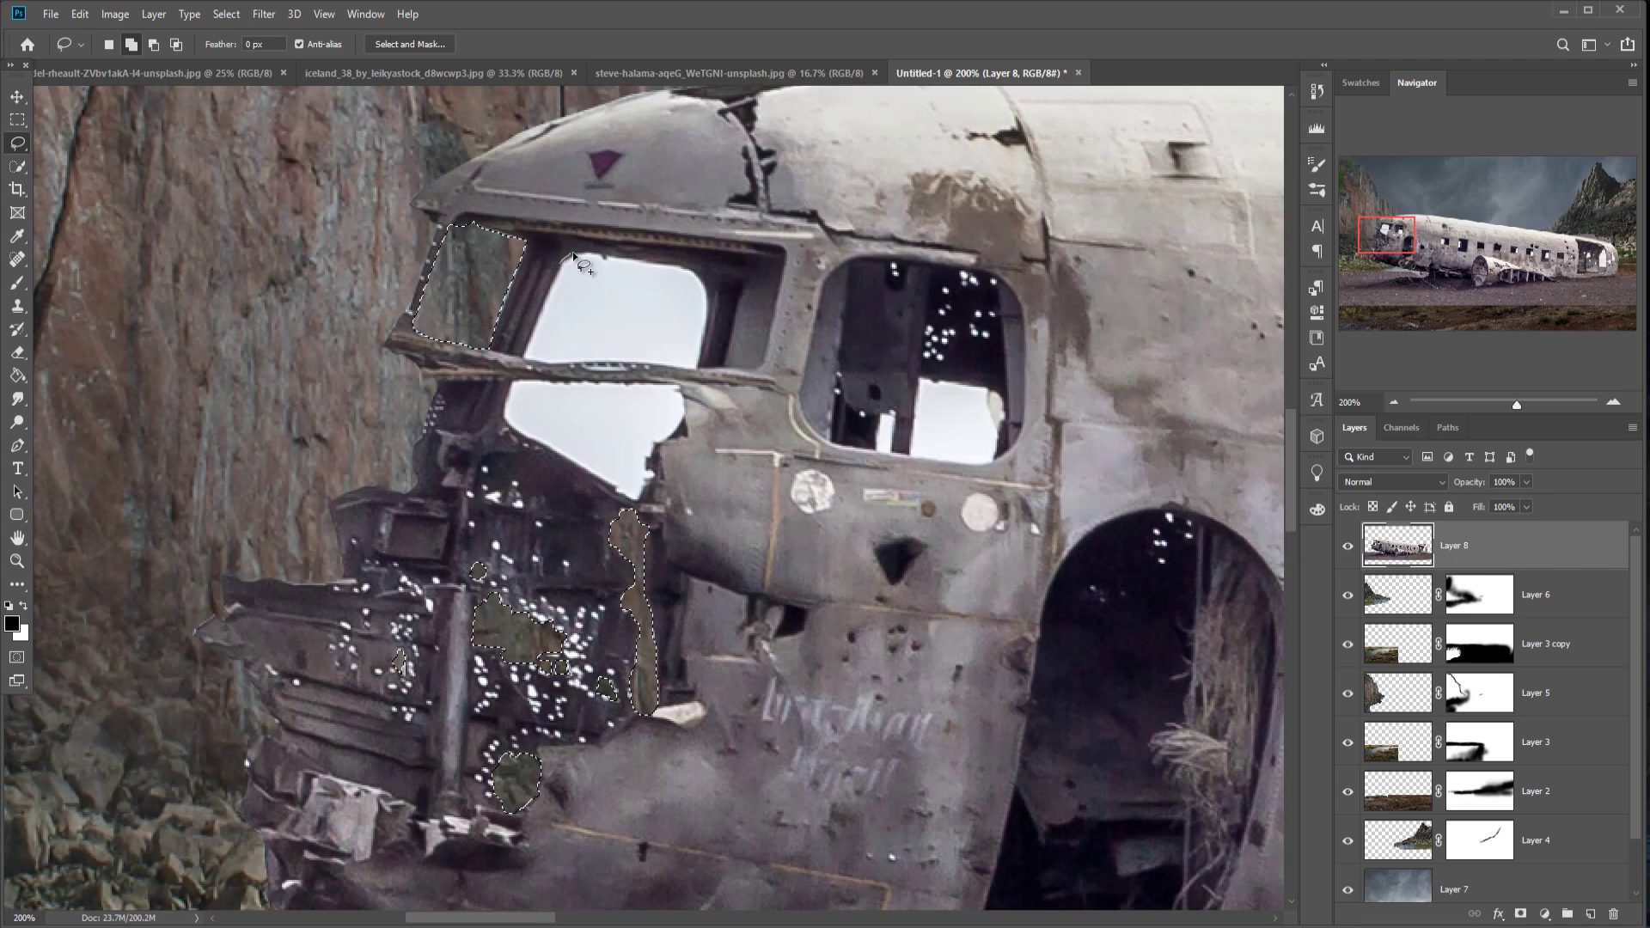
key(Delete)
drag(522, 363, 509, 383)
key(Delete)
Step: Cut the bright sky out of the cockpit's side window and clear the selection
drag(928, 396, 442, 223)
mouse_move(434, 209)
mouse_down()
mouse_move(511, 221)
mouse_move(434, 209)
mouse_up()
key(Delete)
drag(394, 242, 393, 247)
key(Delete)
click(226, 13)
click(231, 50)
Step: Lasso and delete the sky visible through the windows along the front part of the fuselage
drag(1203, 429, 228, 391)
drag(397, 375, 463, 382)
key(Delete)
mouse_move(828, 431)
mouse_down()
mouse_move(780, 561)
mouse_move(825, 428)
mouse_up()
key(Delete)
drag(851, 510, 405, 387)
drag(1246, 430, 648, 319)
drag(689, 316, 691, 358)
drag(1038, 451, 1026, 337)
key(Delete)
Step: Remove the white sky patches from the windows in the rear part of the fuselage
drag(1237, 463, 415, 432)
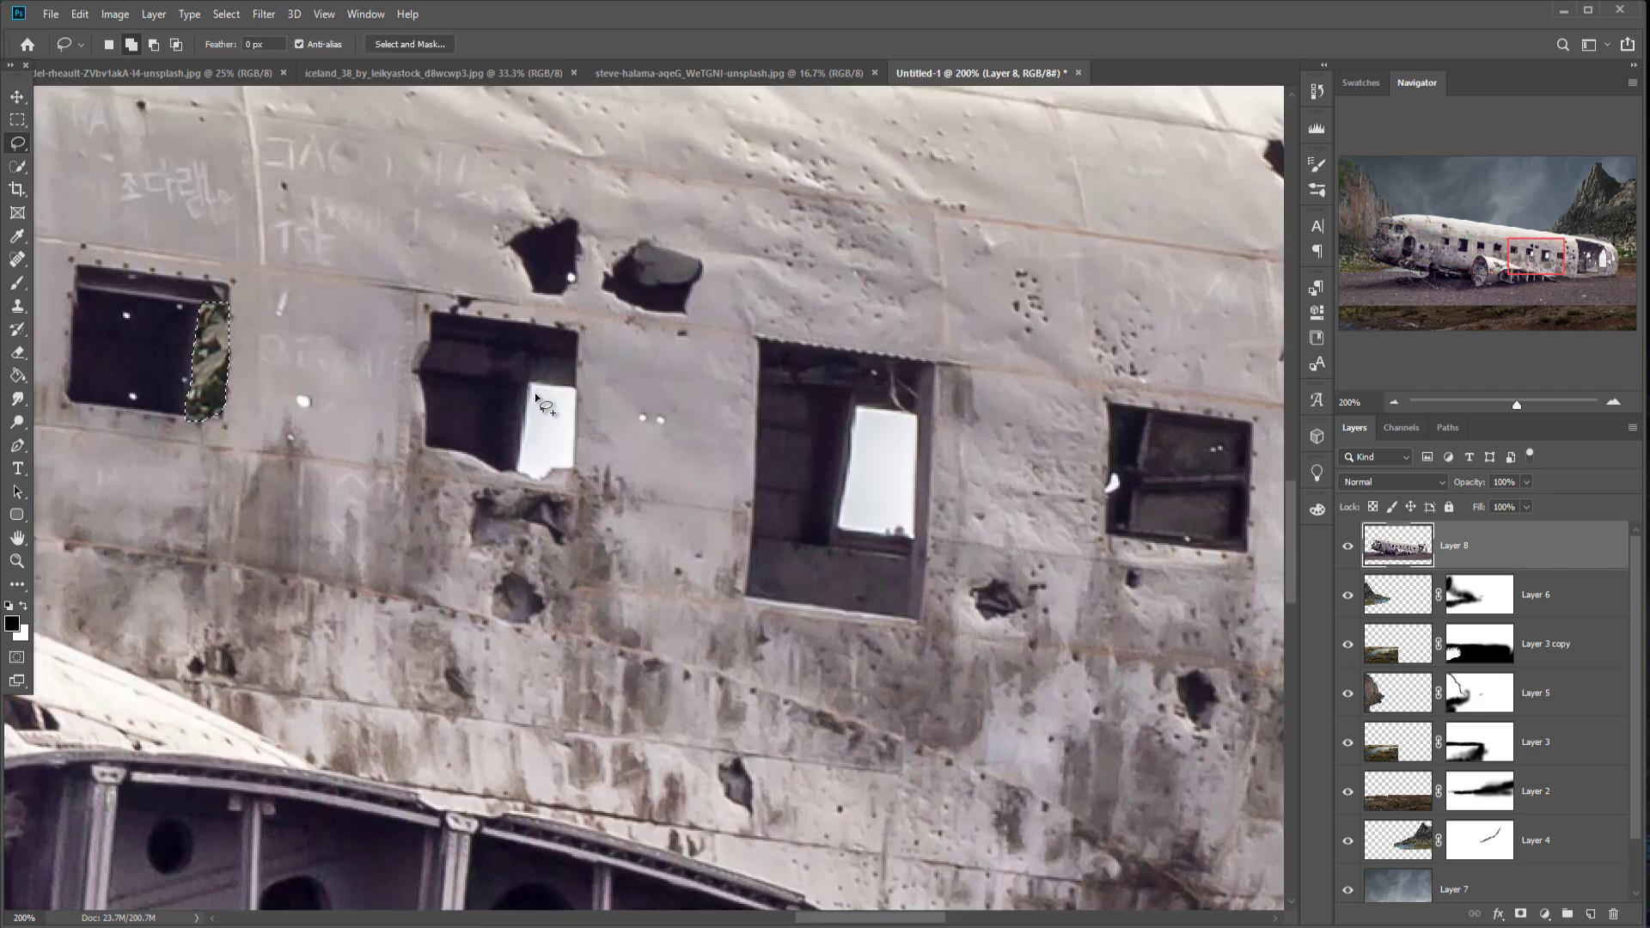
drag(521, 430, 528, 382)
key(Delete)
mouse_move(853, 407)
mouse_down()
mouse_move(916, 507)
mouse_move(853, 409)
mouse_up()
key(Delete)
Step: Cut out the torn hole in the tail skin and the large opening at the rear of the fuselage
drag(1238, 499, 620, 365)
drag(696, 402, 737, 408)
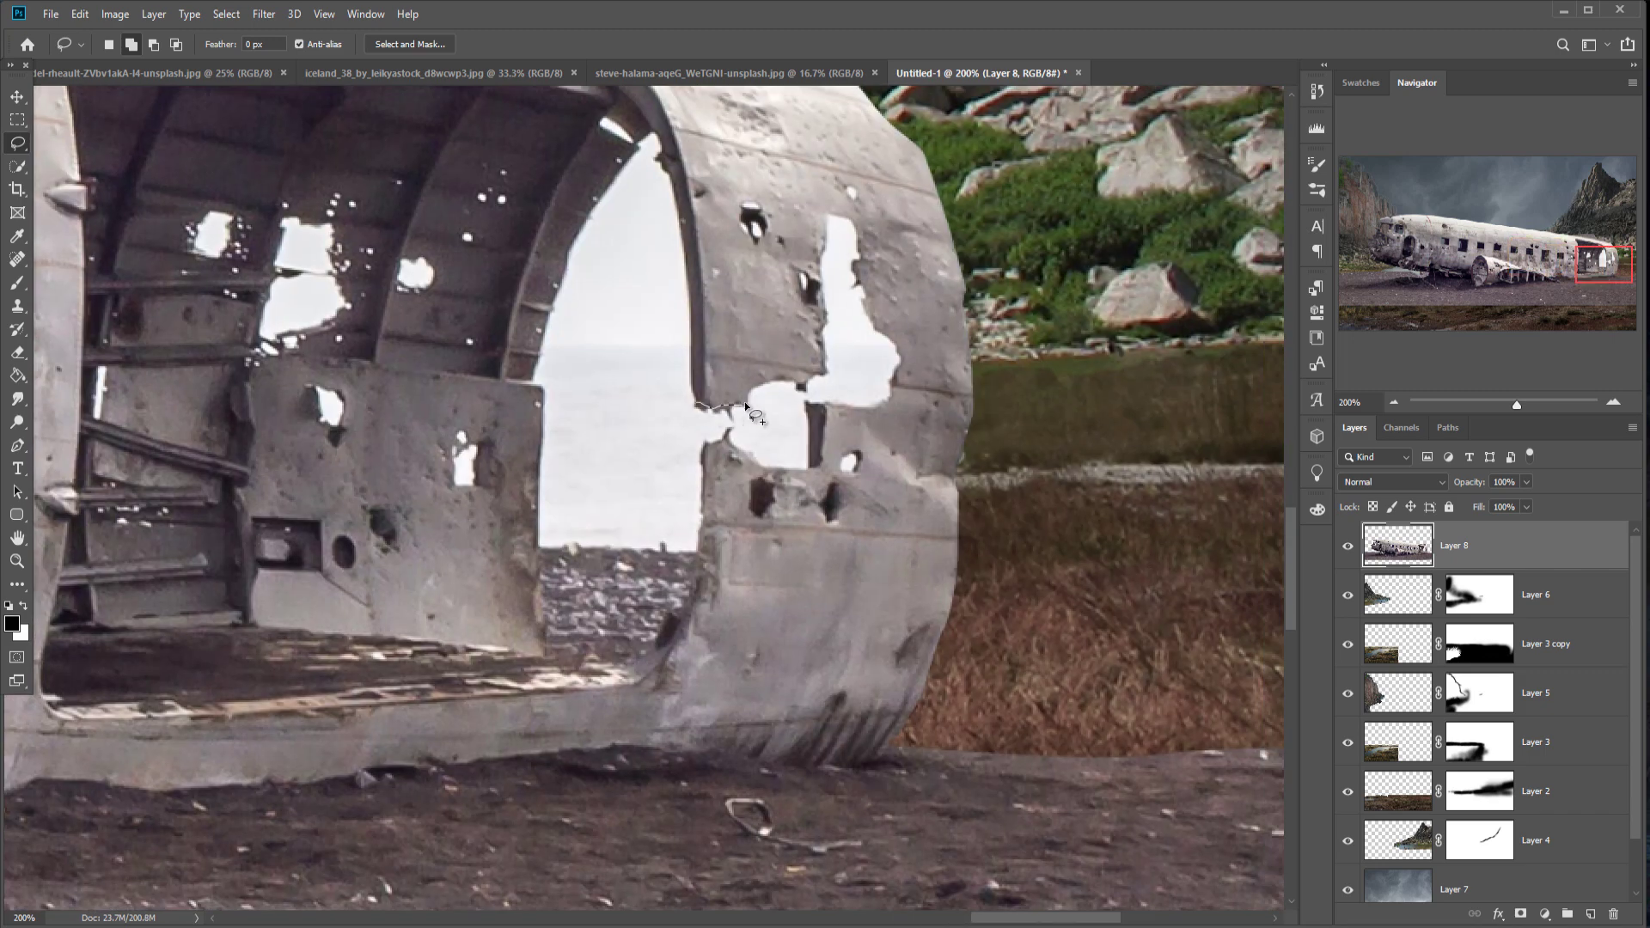
drag(753, 464, 698, 404)
key(Delete)
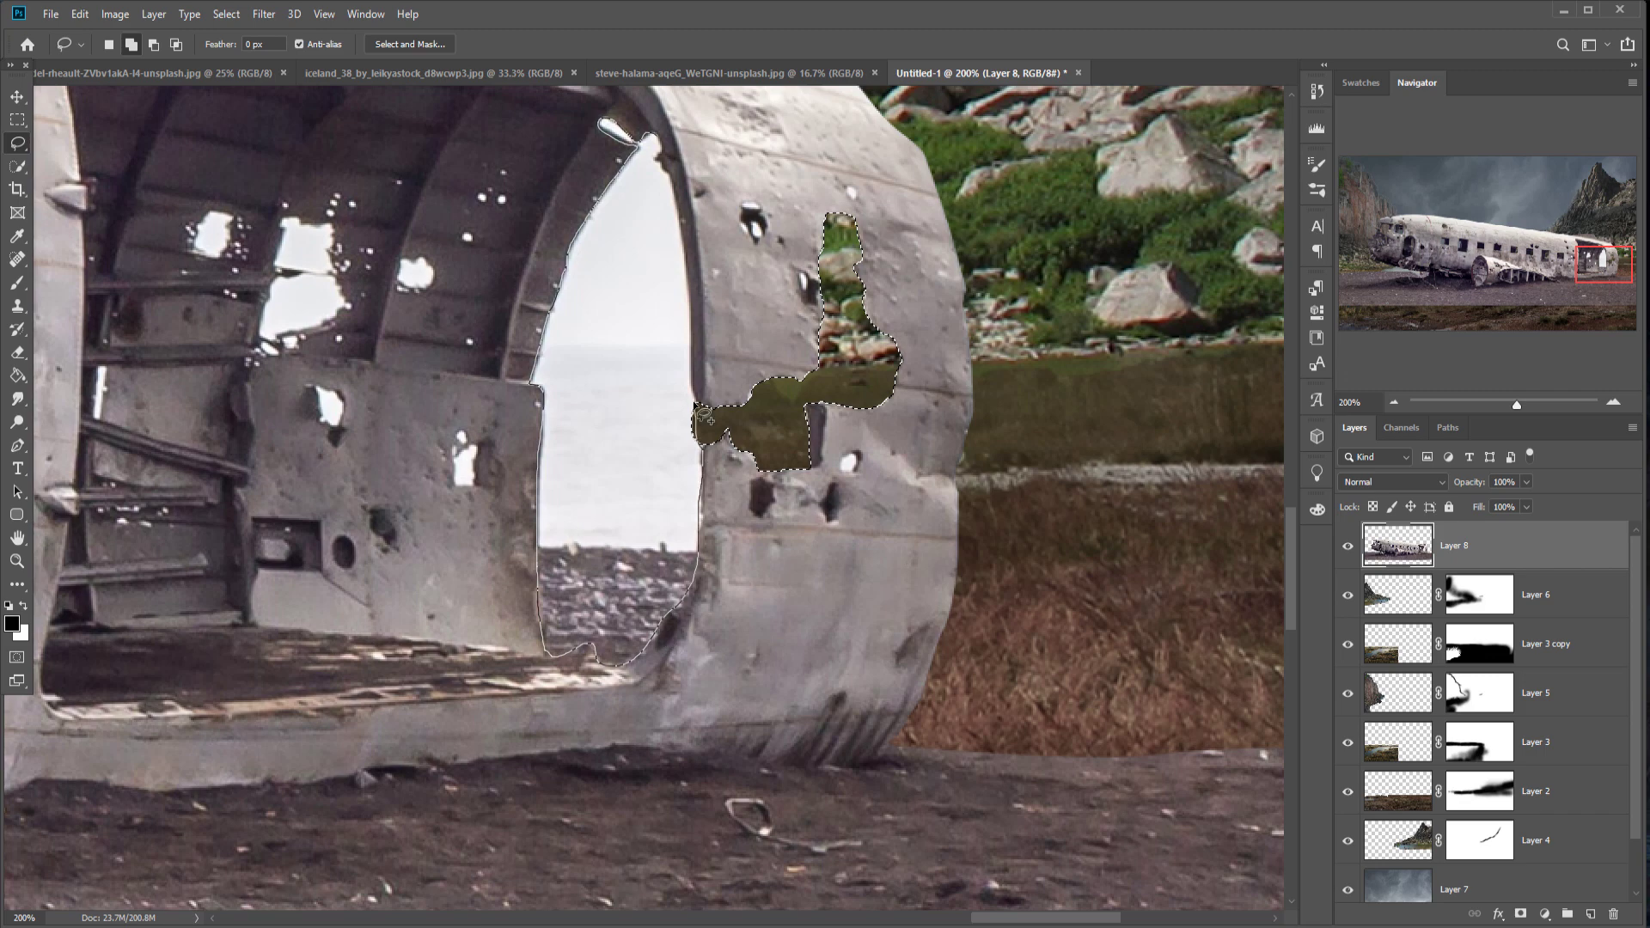
drag(662, 139, 653, 135)
key(Delete)
Step: Delete the remaining bright holes in the tail section's interior and outer skin, and deselect
mouse_move(328, 331)
mouse_down()
mouse_move(732, 335)
mouse_move(660, 326)
mouse_up()
key(Delete)
drag(591, 232, 588, 225)
key(Delete)
drag(800, 262, 799, 266)
key(Delete)
drag(726, 391, 715, 388)
drag(870, 488, 873, 449)
key(Delete)
drag(319, 331, 321, 333)
key(Delete)
mouse_move(322, 392)
mouse_down()
mouse_move(359, 393)
mouse_move(324, 395)
mouse_up()
key(Delete)
drag(279, 375, 296, 376)
key(ctrl+d)
Step: Scale Layer 8 down to about 92%, add a layer mask and brush away the gravel ground around the wreck
key(v)
key(ctrl+0)
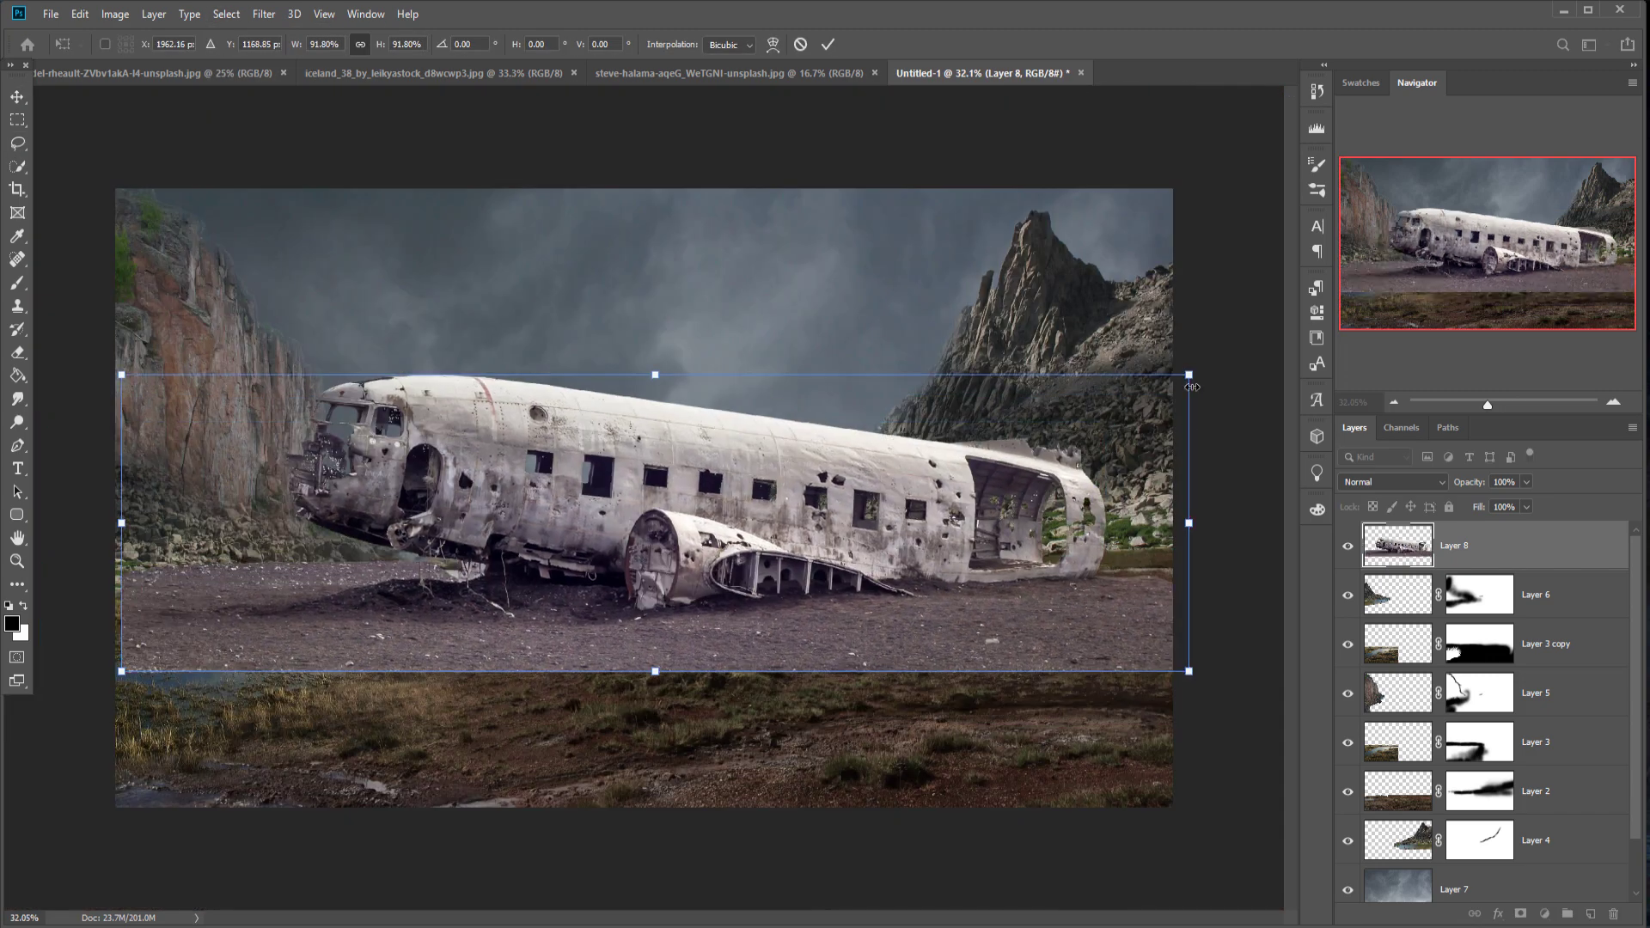
click(1520, 914)
key(b)
mouse_move(211, 584)
mouse_down()
mouse_move(343, 700)
mouse_move(849, 644)
mouse_up()
key(bracketleft)
key(bracketleft)
key(bracketleft)
key(bracketleft)
mouse_move(320, 597)
mouse_down()
mouse_move(468, 597)
mouse_move(317, 606)
mouse_up()
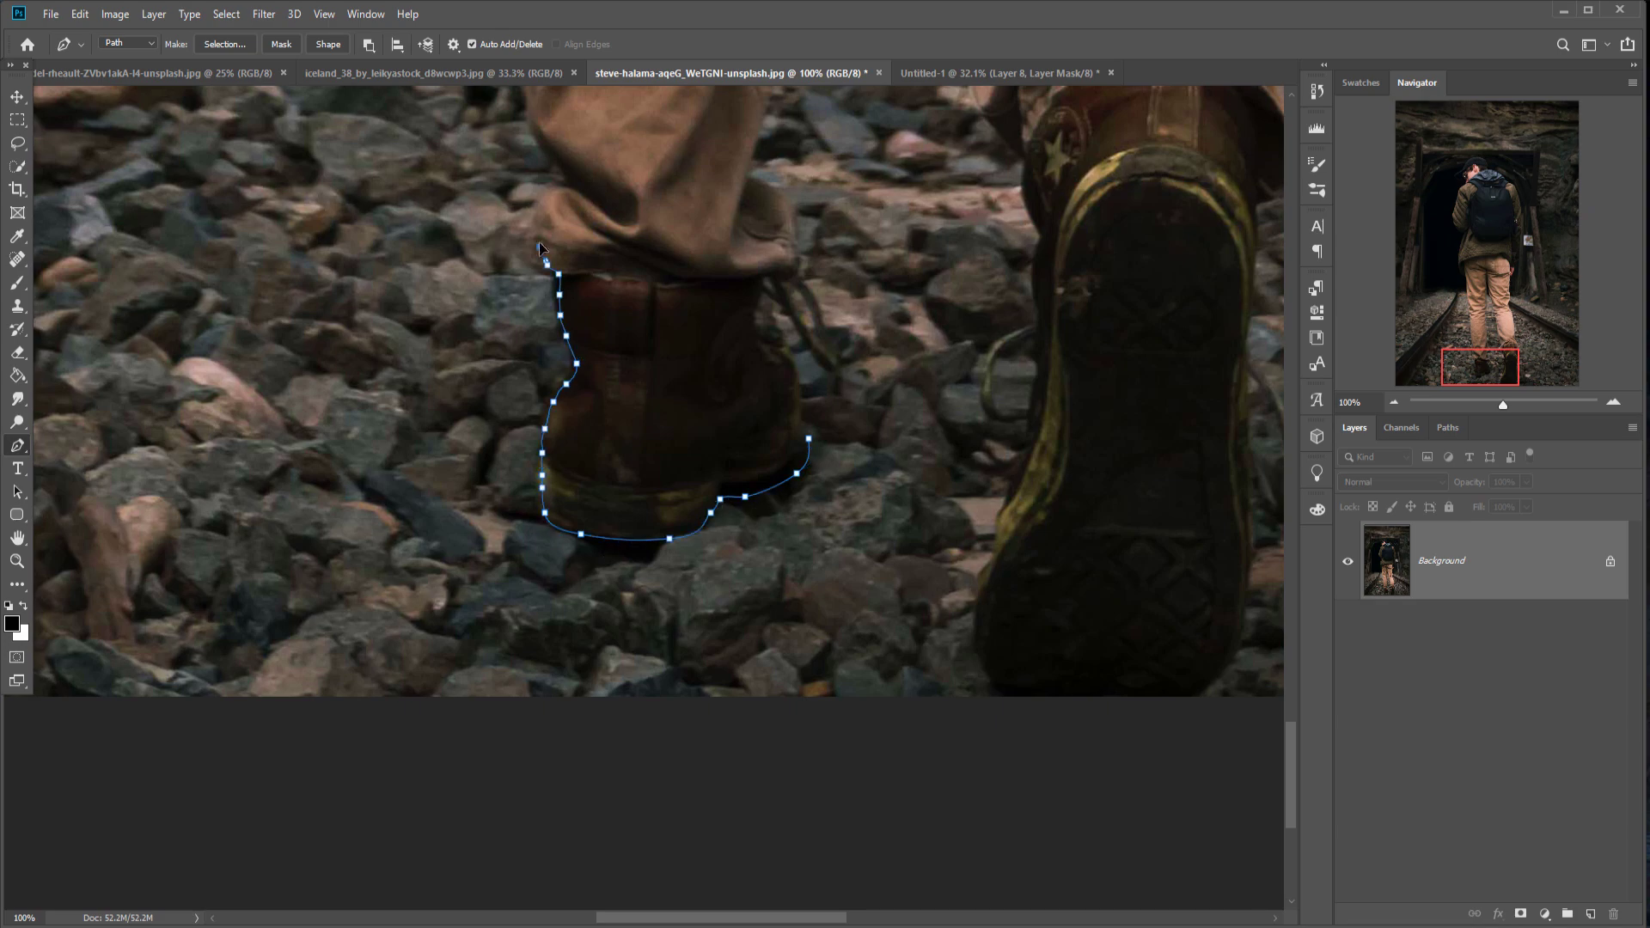
Step: In the backpacker photo, extend the Pen tool path from the left boot up the trouser leg to the jacket's lower edge
click(528, 114)
drag(529, 138, 614, 494)
drag(593, 297, 578, 851)
click(589, 342)
click(527, 370)
click(542, 560)
drag(493, 367, 561, 534)
click(556, 525)
click(519, 502)
click(482, 392)
Step: Trace the backpacker's left sleeve and shoulder up to the face with the Pen tool
drag(485, 185, 507, 441)
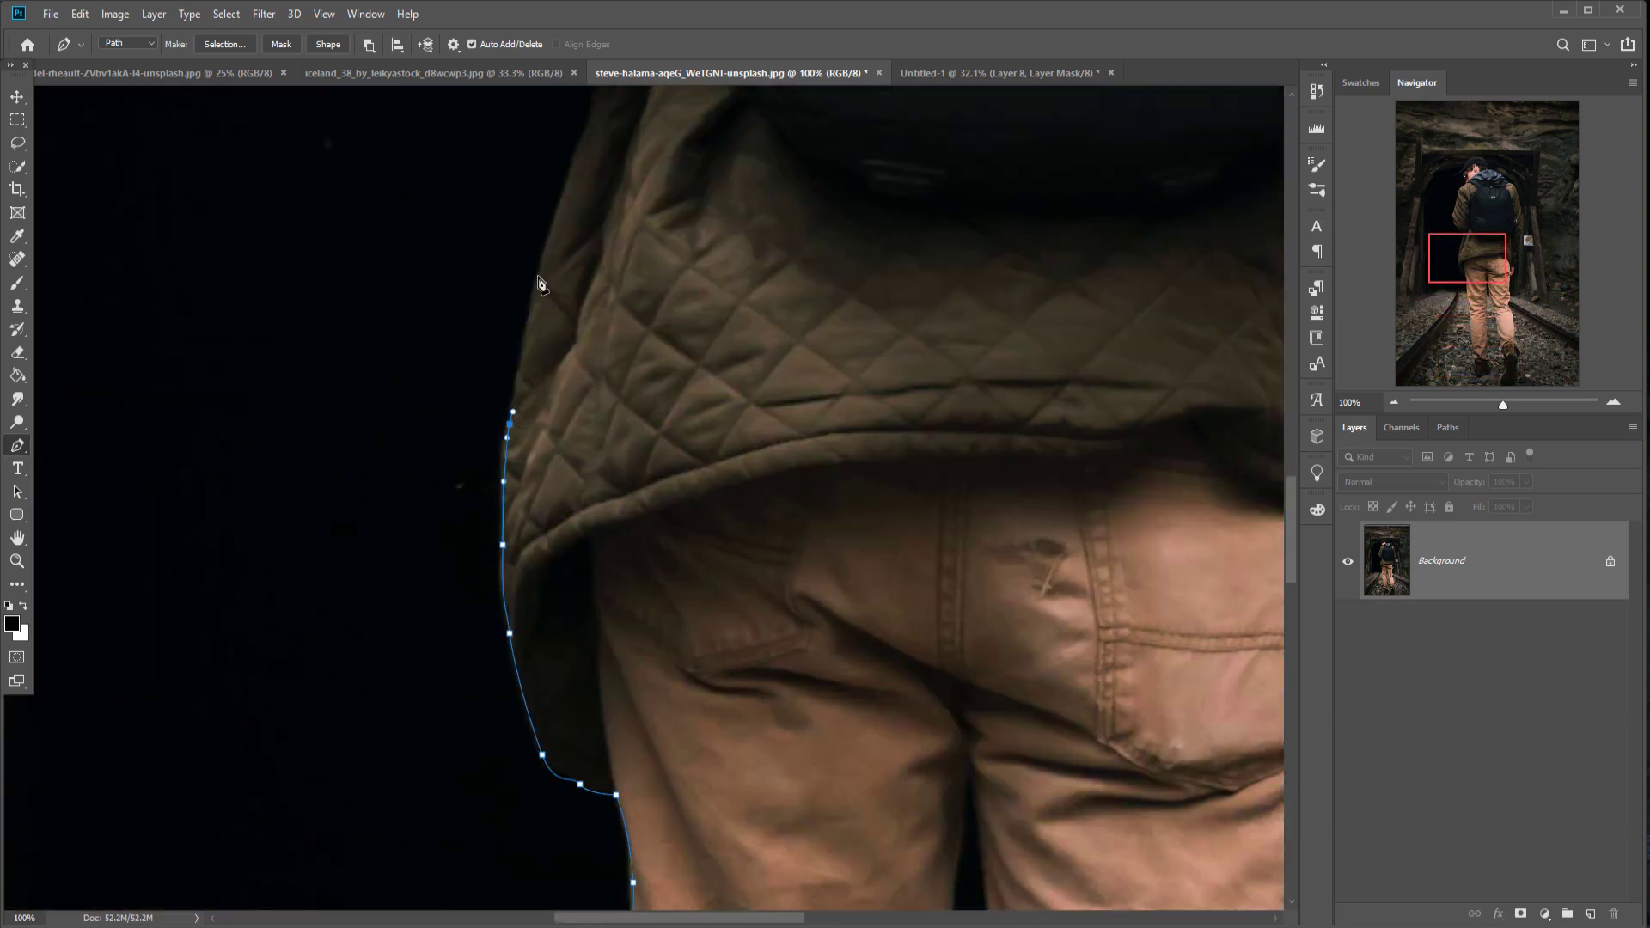
drag(561, 111, 588, 524)
click(607, 479)
click(444, 295)
drag(433, 171, 483, 500)
drag(601, 172, 627, 437)
click(653, 324)
click(721, 246)
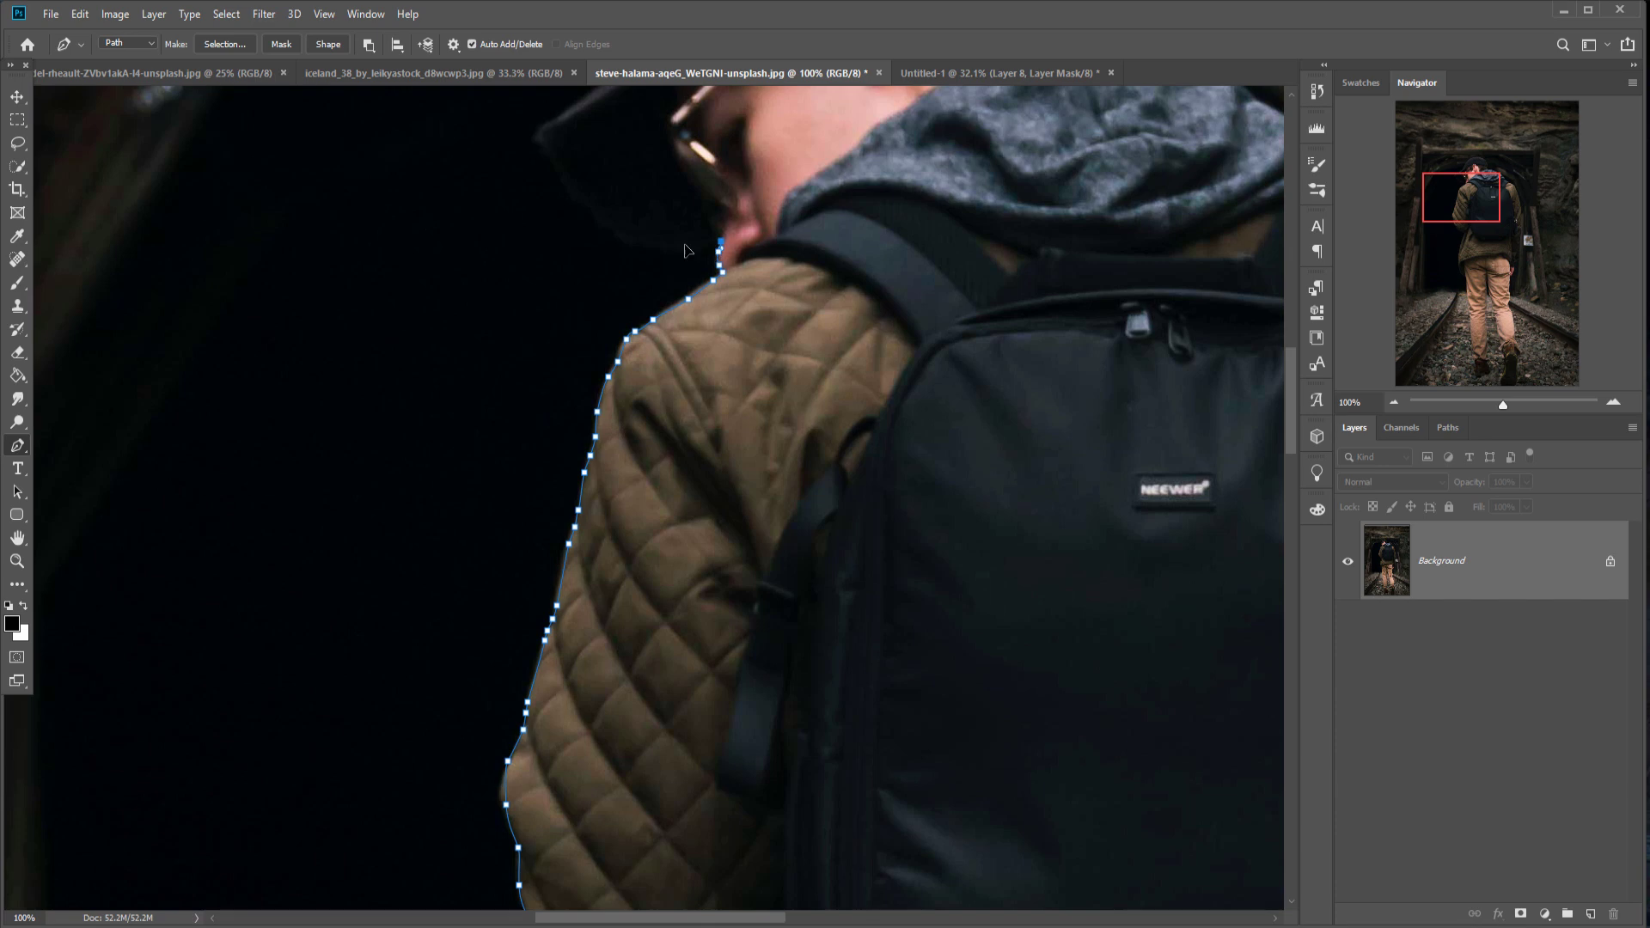
Step: Carry the path around the backpacker's cap and the back of the head
click(554, 124)
drag(567, 146, 509, 385)
drag(717, 122, 581, 242)
click(731, 203)
drag(864, 269, 869, 278)
Step: Trace the outline of the hood, backpack strap and right shoulder
click(1132, 518)
click(1148, 530)
click(1157, 541)
click(1163, 557)
click(1163, 572)
click(1220, 598)
drag(1241, 622, 548, 386)
click(609, 417)
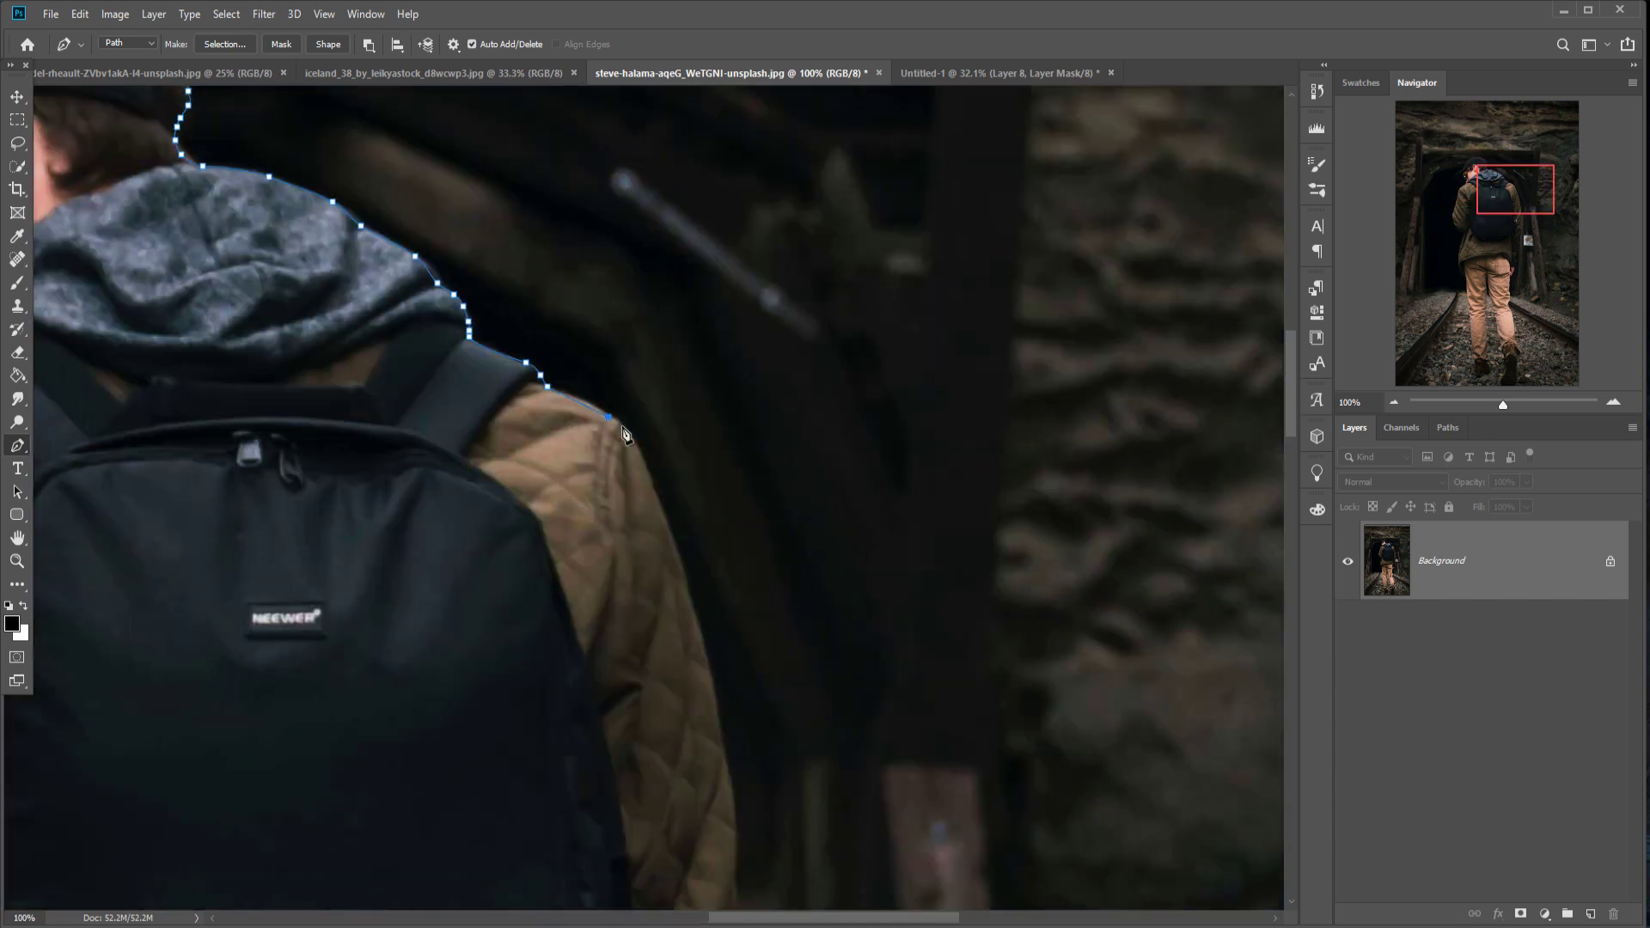
Step: Trace the path down the backpacker's right sleeve and around the outer edge of the hand
click(727, 766)
drag(730, 859, 677, 395)
click(685, 607)
click(674, 799)
drag(670, 774, 648, 358)
click(636, 736)
drag(589, 803, 647, 327)
drag(599, 490, 590, 513)
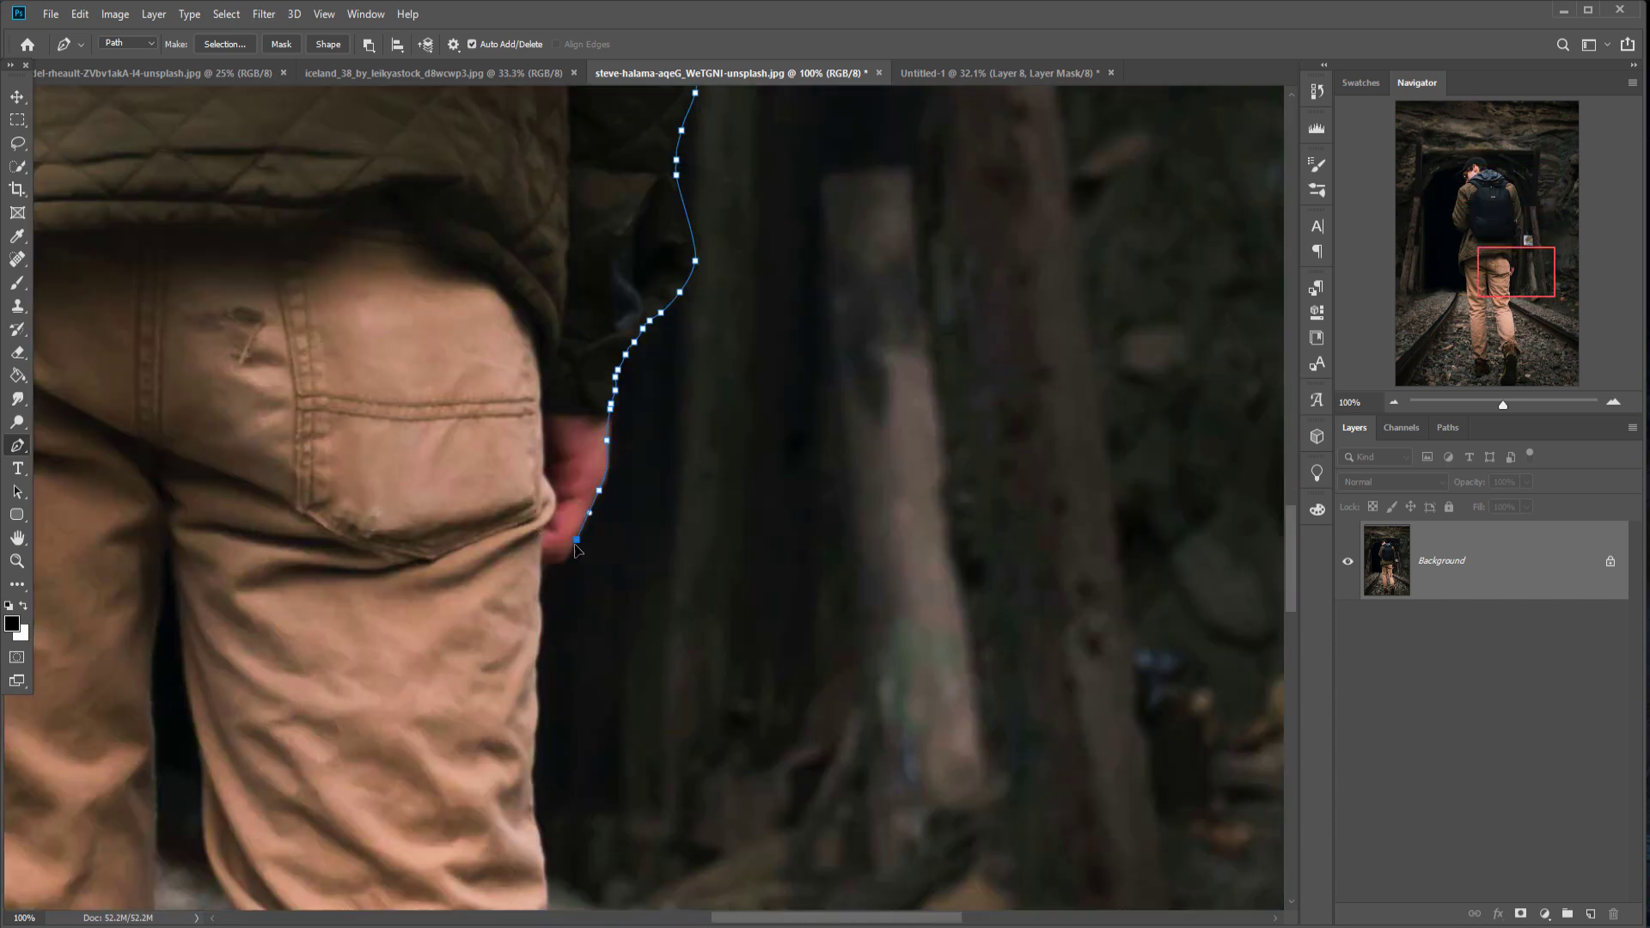
Step: Continue the Pen path from the backpacker's hand down the outer right trouser leg to the hem above the boot
drag(531, 817, 534, 344)
click(545, 421)
click(522, 537)
click(524, 603)
click(551, 645)
click(572, 686)
drag(587, 741, 516, 329)
drag(537, 467, 537, 500)
drag(617, 879, 445, 385)
click(464, 493)
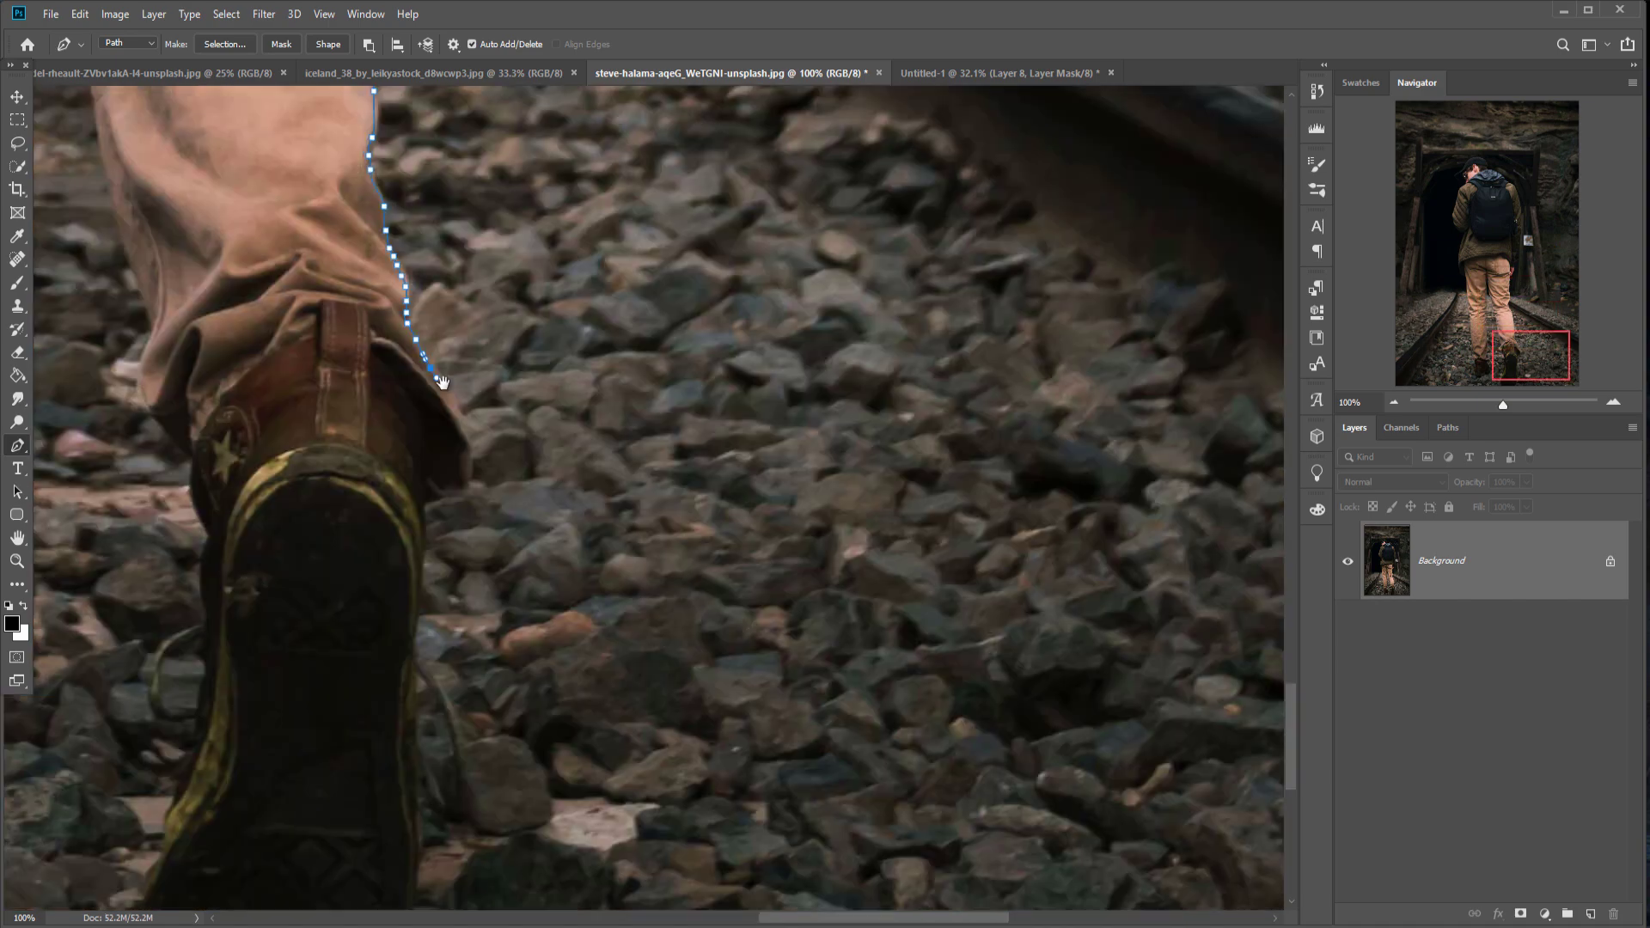
Step: Carry the path around the backpacker's boots and along the remaining edges of the trouser legs
drag(412, 744, 449, 346)
click(221, 603)
drag(249, 219, 322, 504)
click(257, 246)
drag(236, 110, 332, 462)
drag(283, 183, 416, 567)
click(305, 113)
click(344, 399)
drag(344, 730, 355, 206)
click(358, 716)
drag(377, 838, 416, 412)
drag(434, 547, 436, 559)
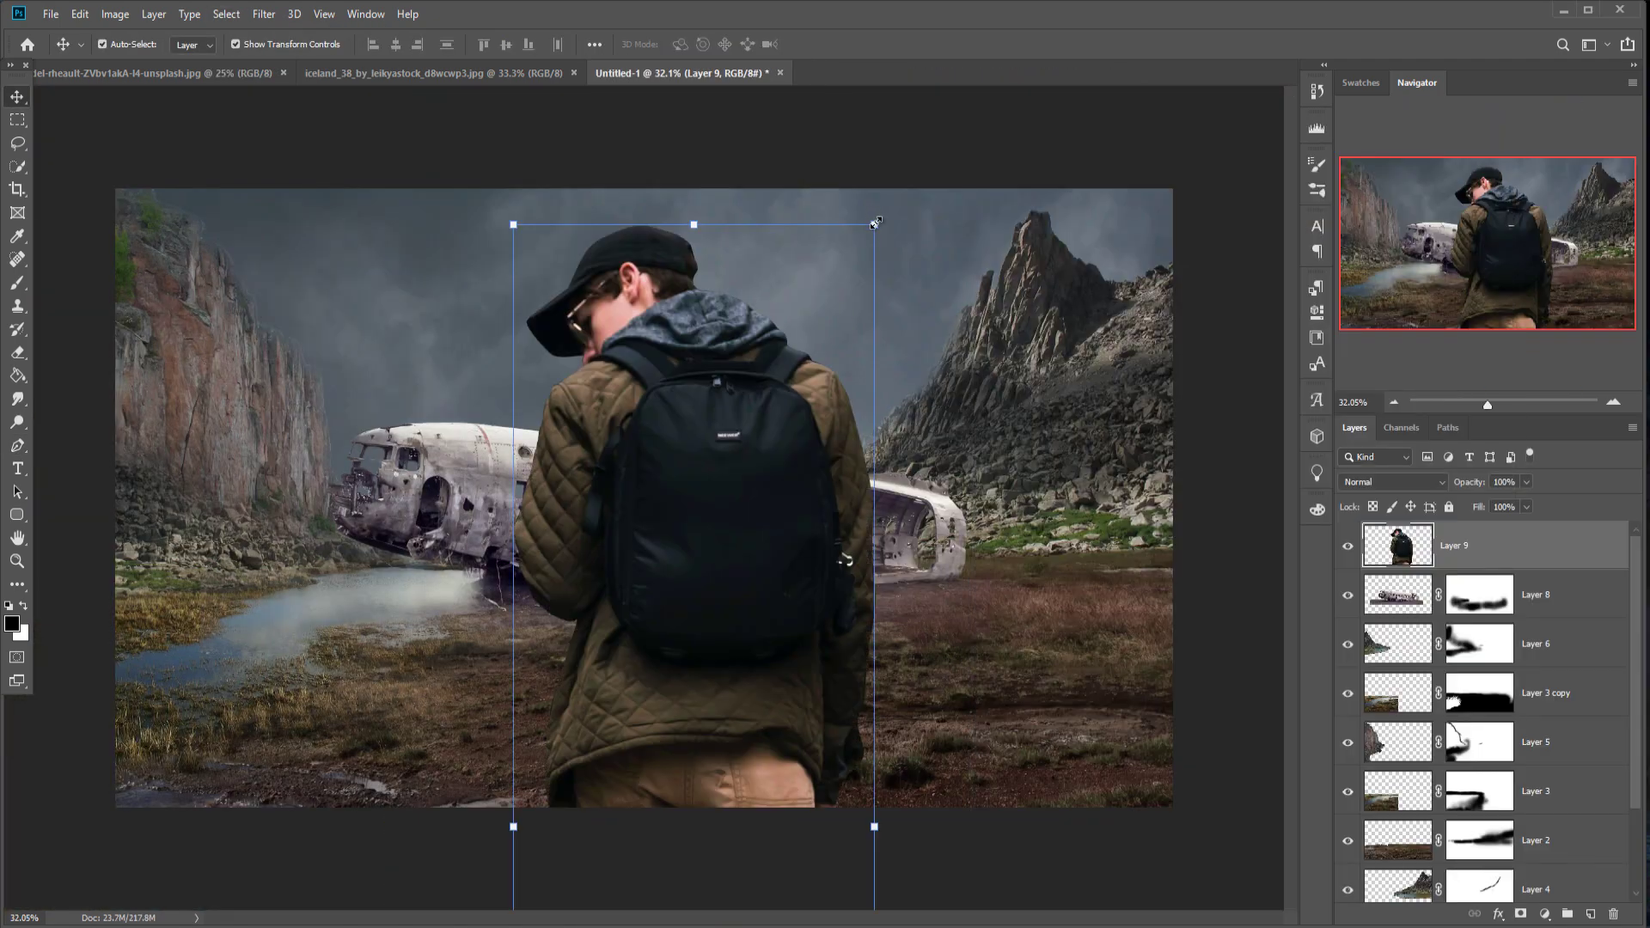
Step: Scale the backpacker down to 16.45% in the composite and stand the figure in front of the plane wreck
drag(872, 221, 746, 539)
drag(728, 677, 776, 637)
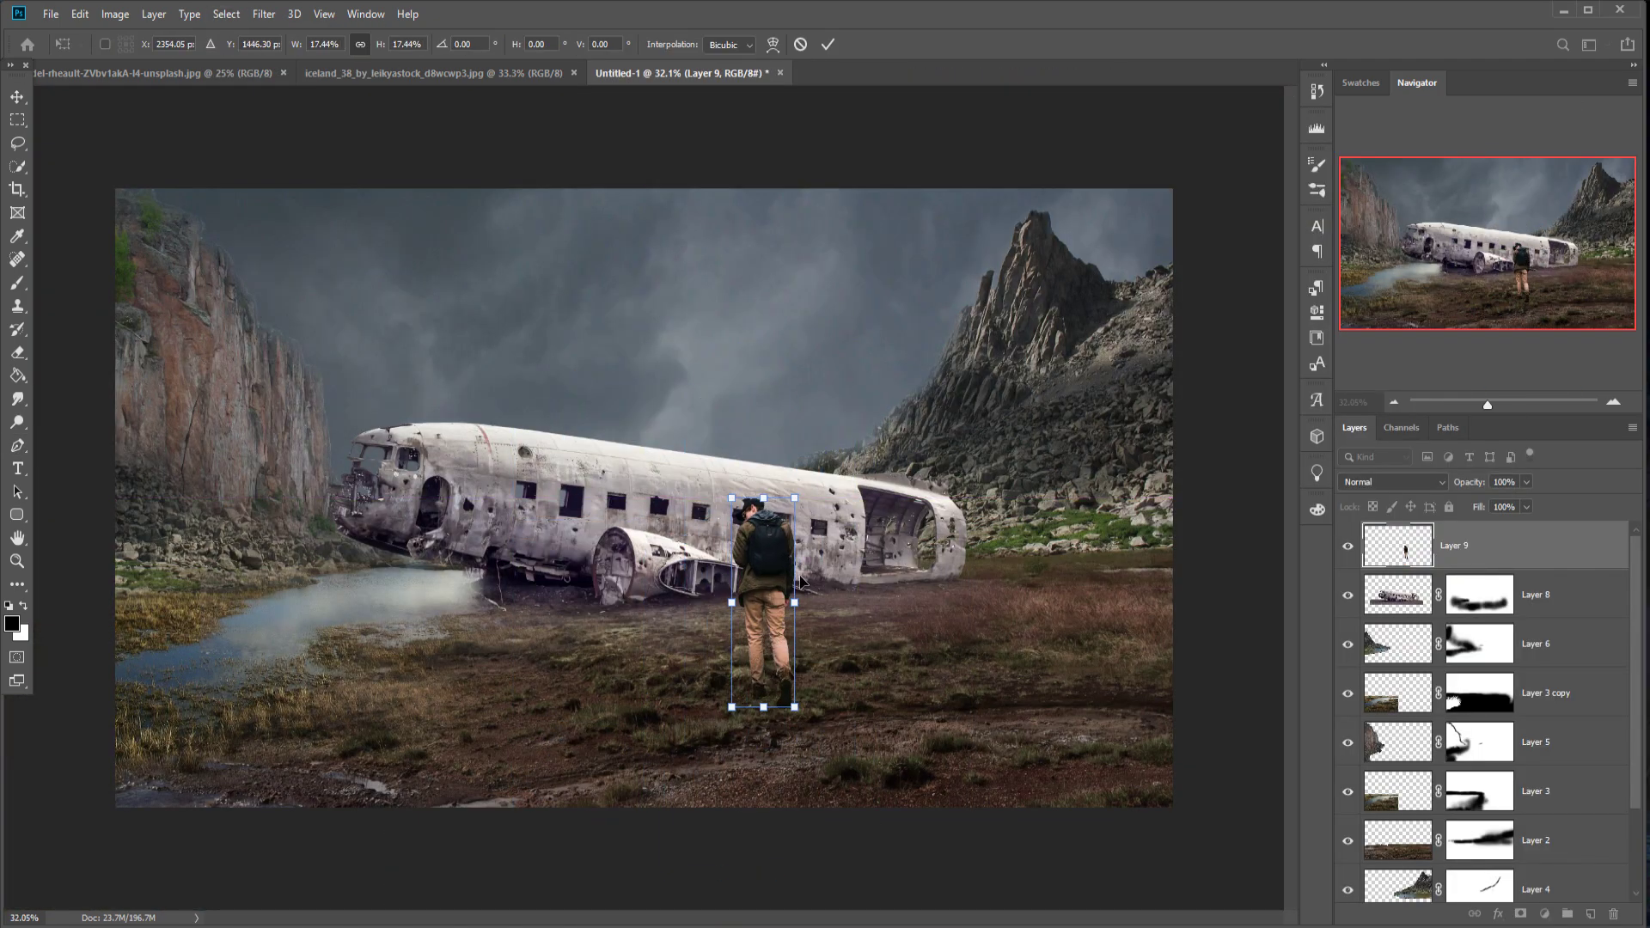
drag(798, 503, 791, 512)
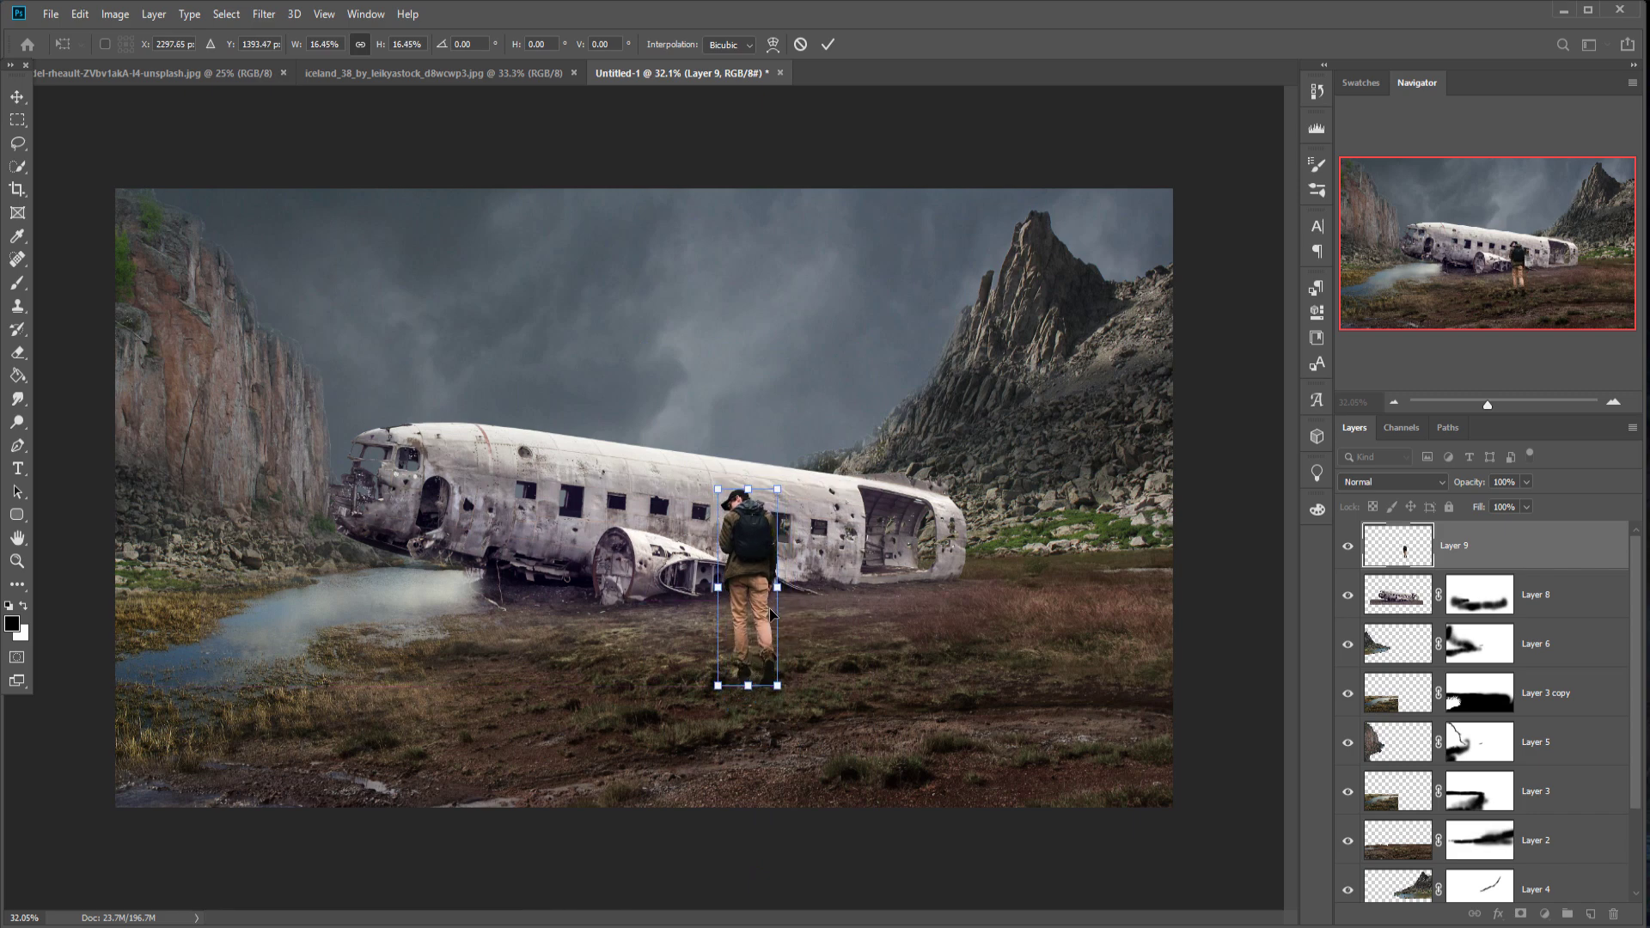
Step: Flip the backpacker horizontally, scale the figure to 14.17%, and position it on the ground beside the wreck's engine
click(79, 14)
mouse_move(112, 424)
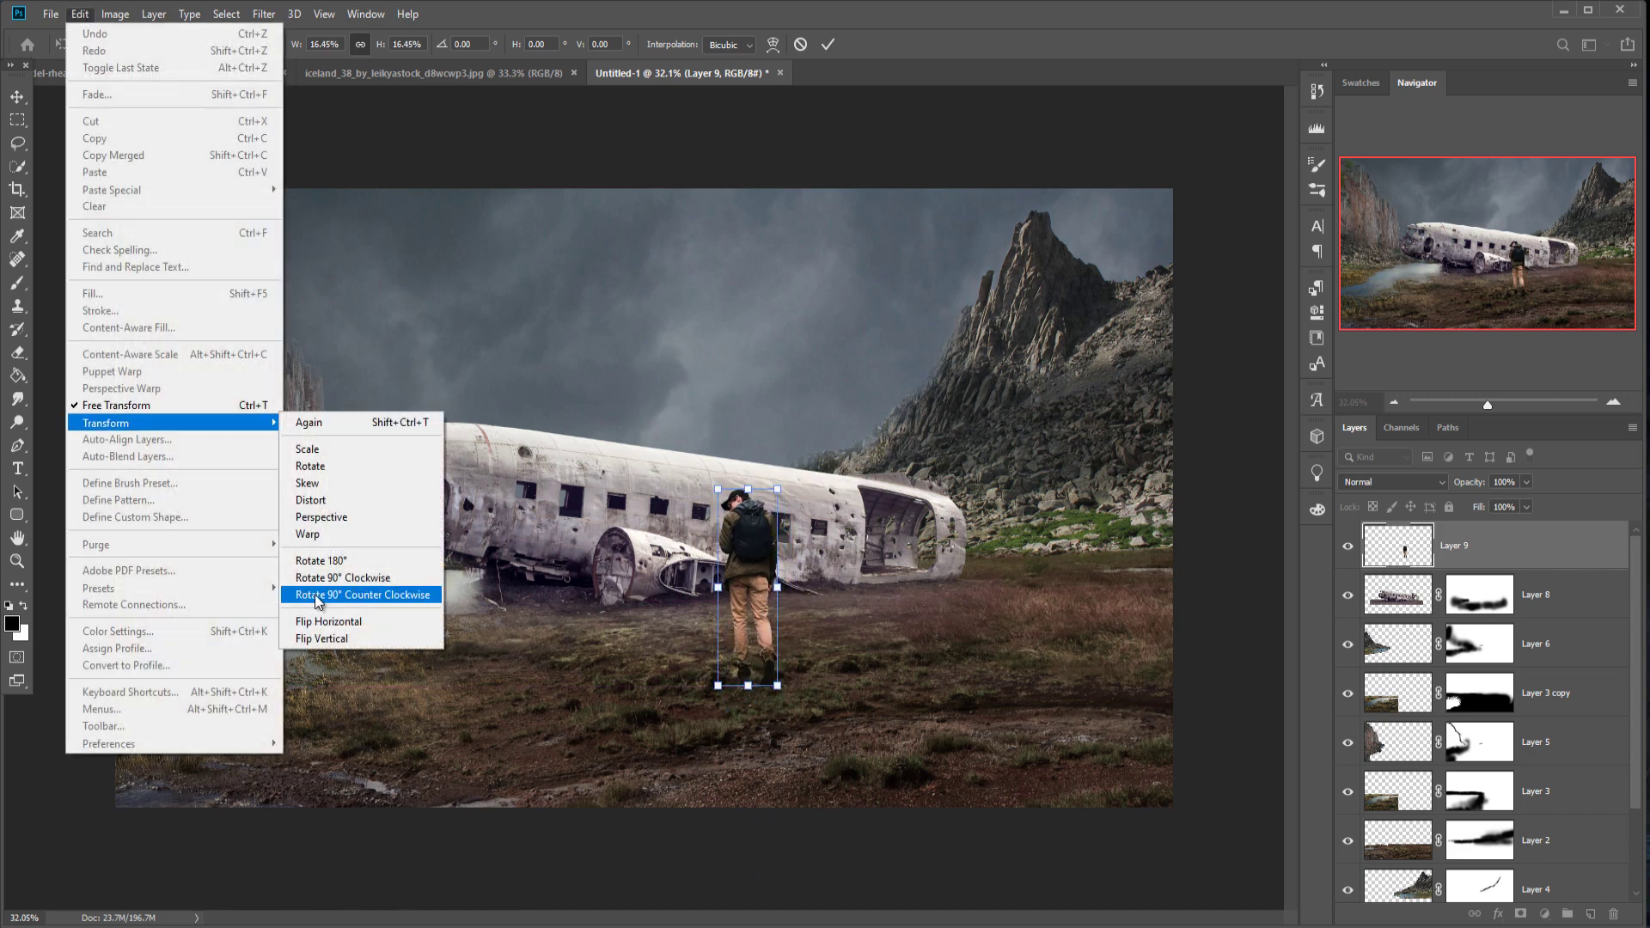
click(317, 621)
drag(778, 493, 767, 518)
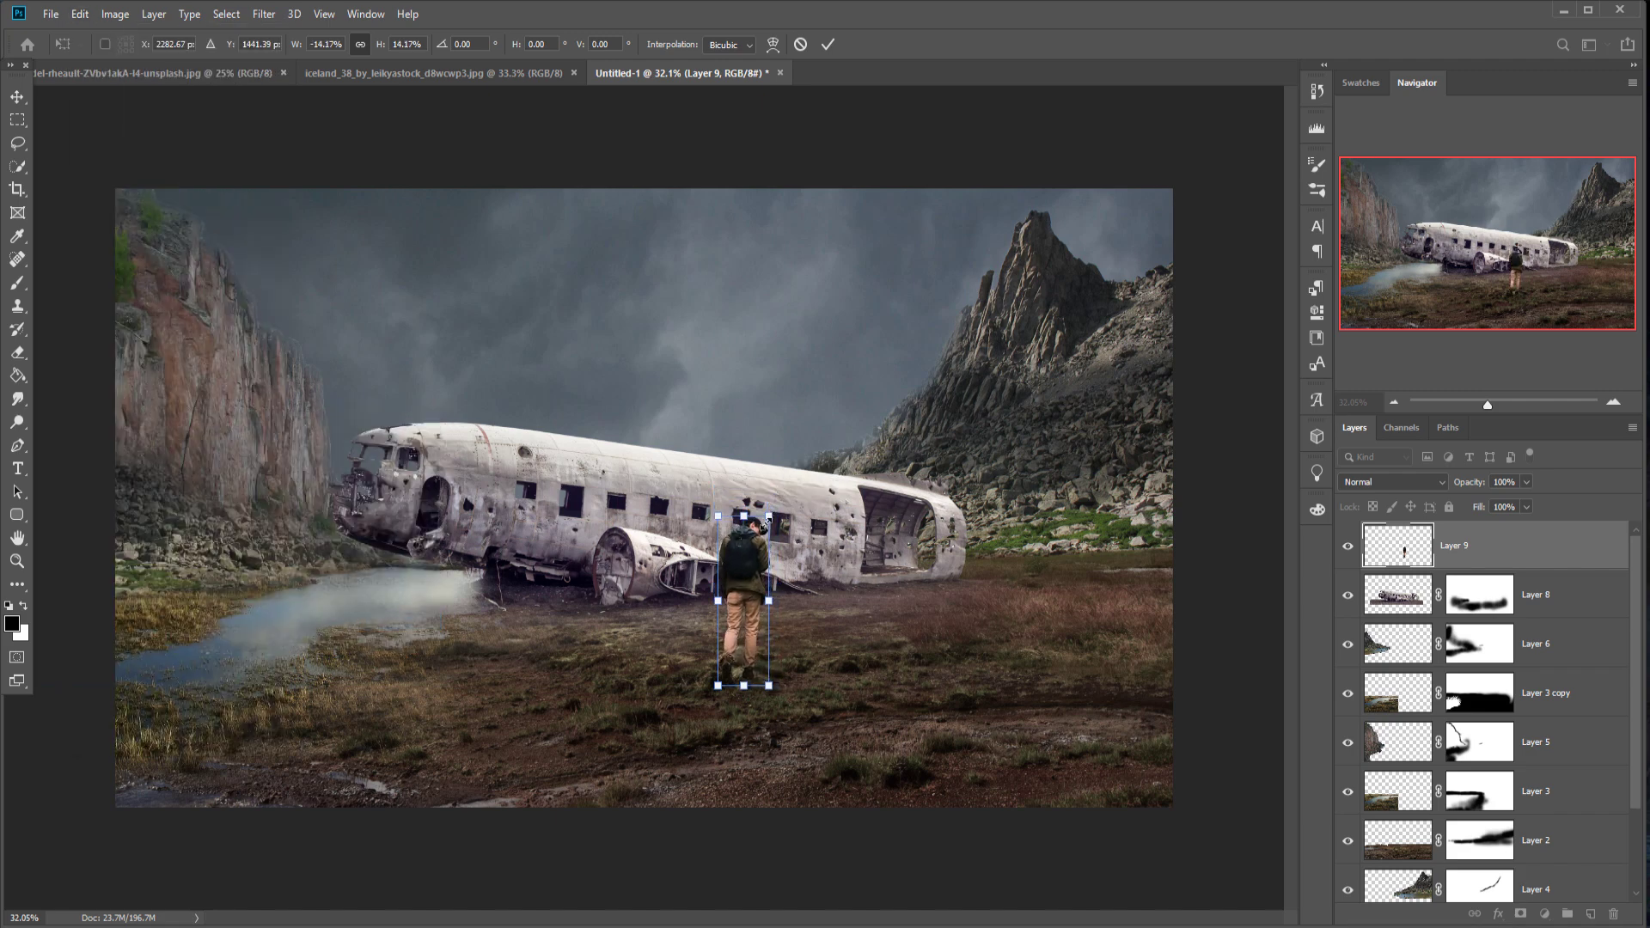
drag(738, 648, 727, 646)
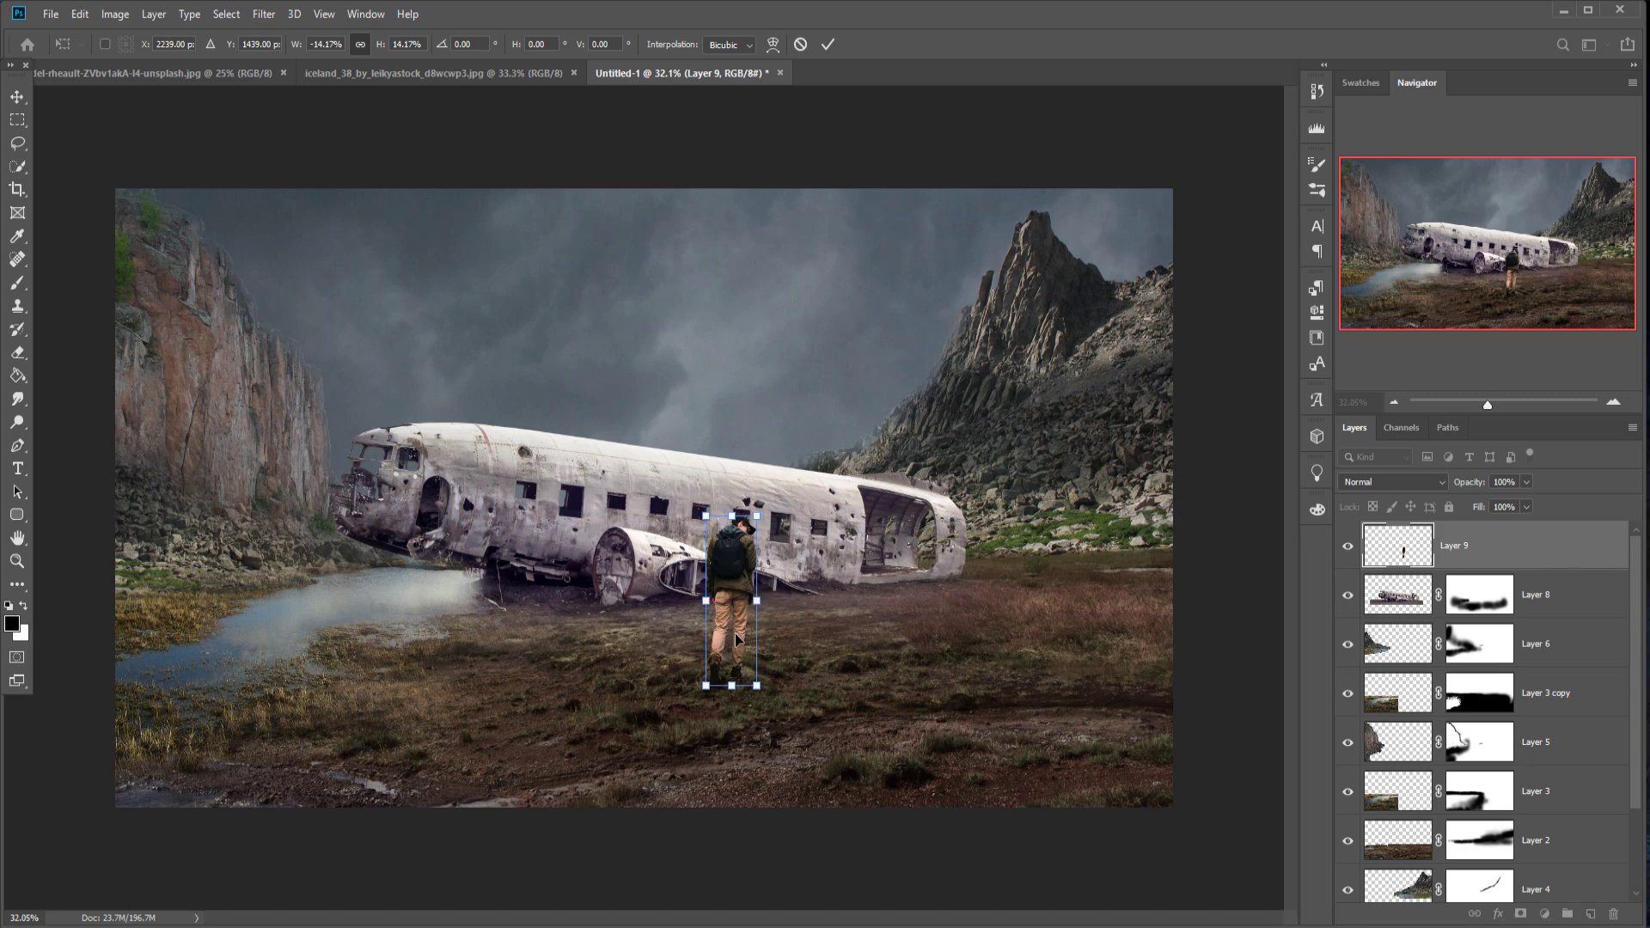
key(Up)
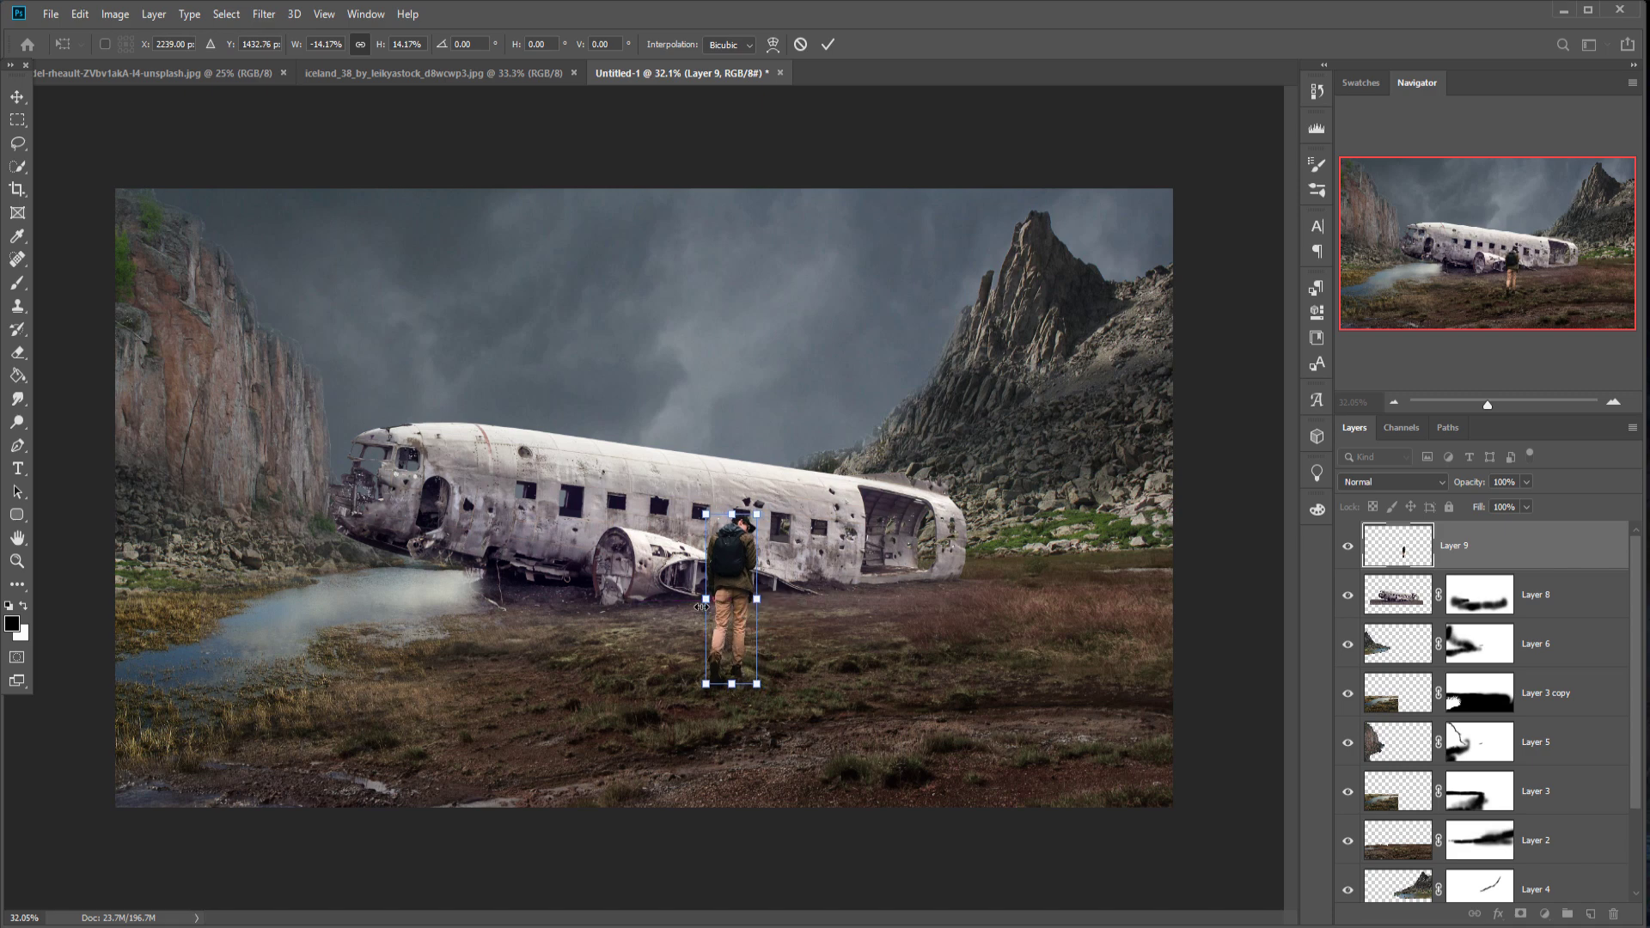
click(830, 44)
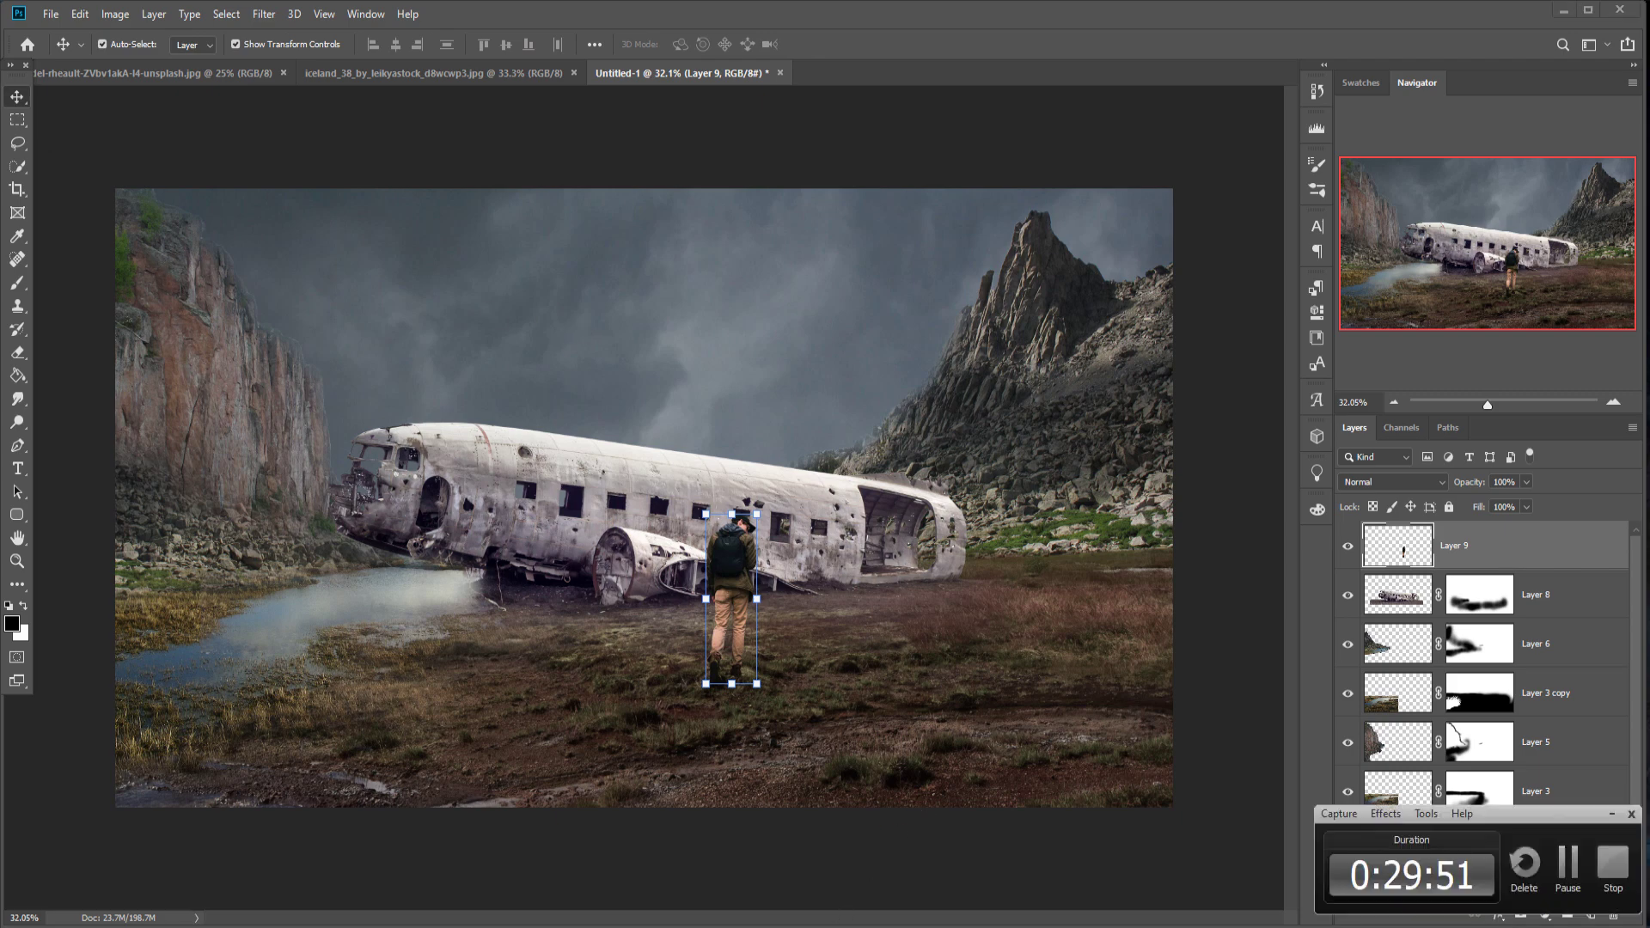
click(1572, 872)
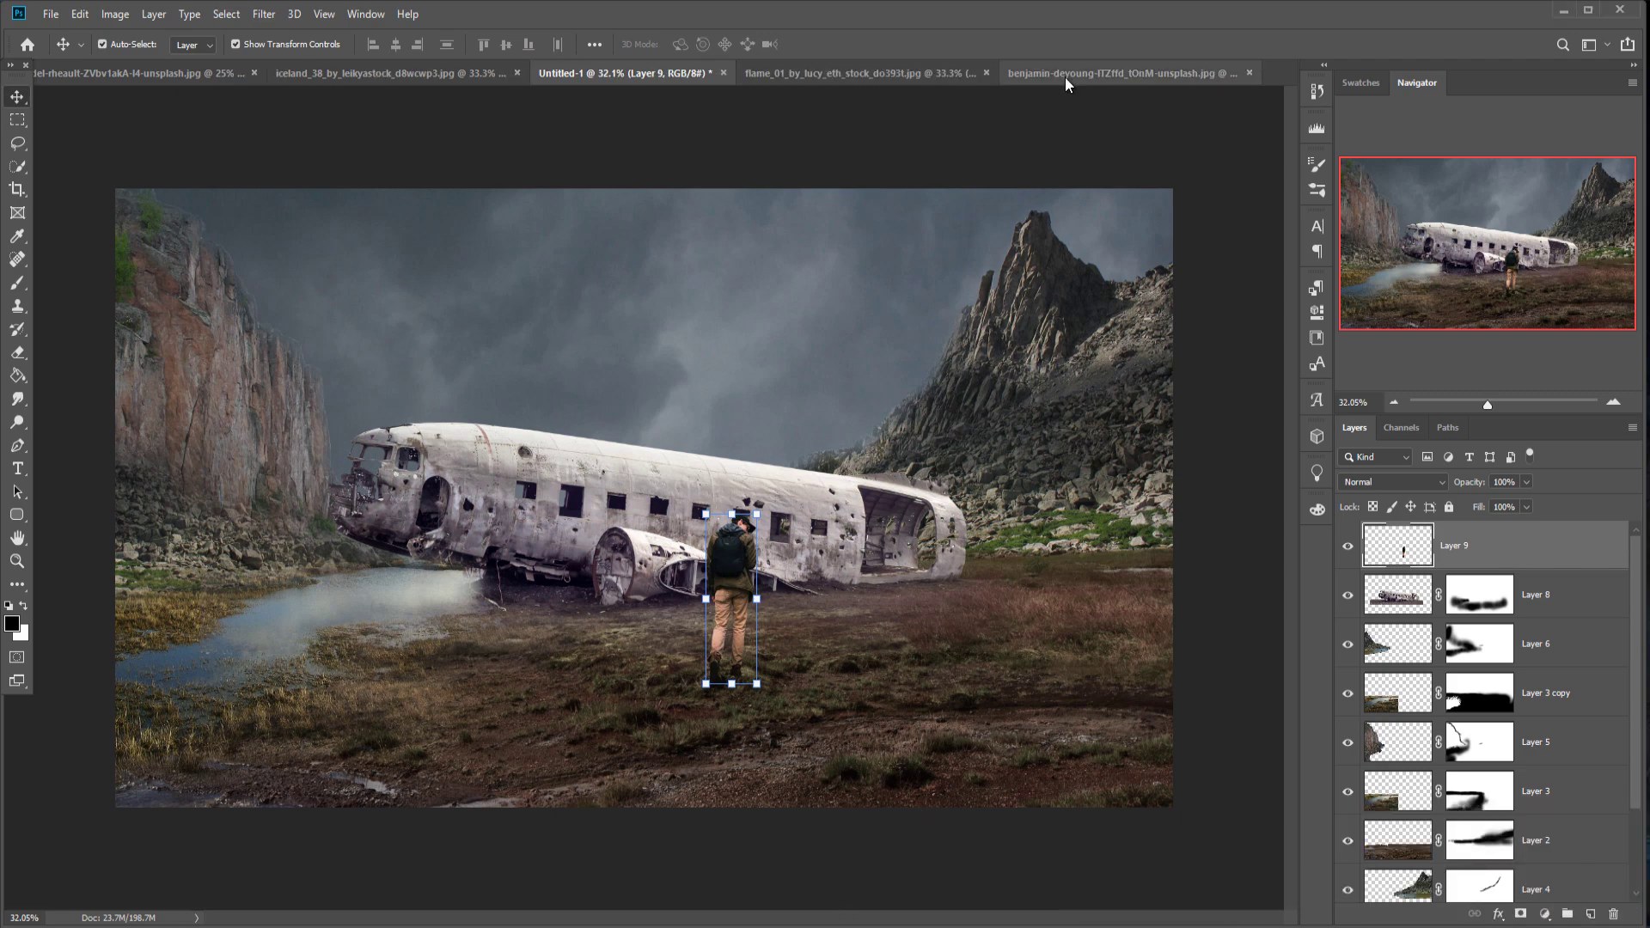
Step: Switch to the campfire photo and trace the ground edge beneath the log pile with the Pen tool
click(1068, 79)
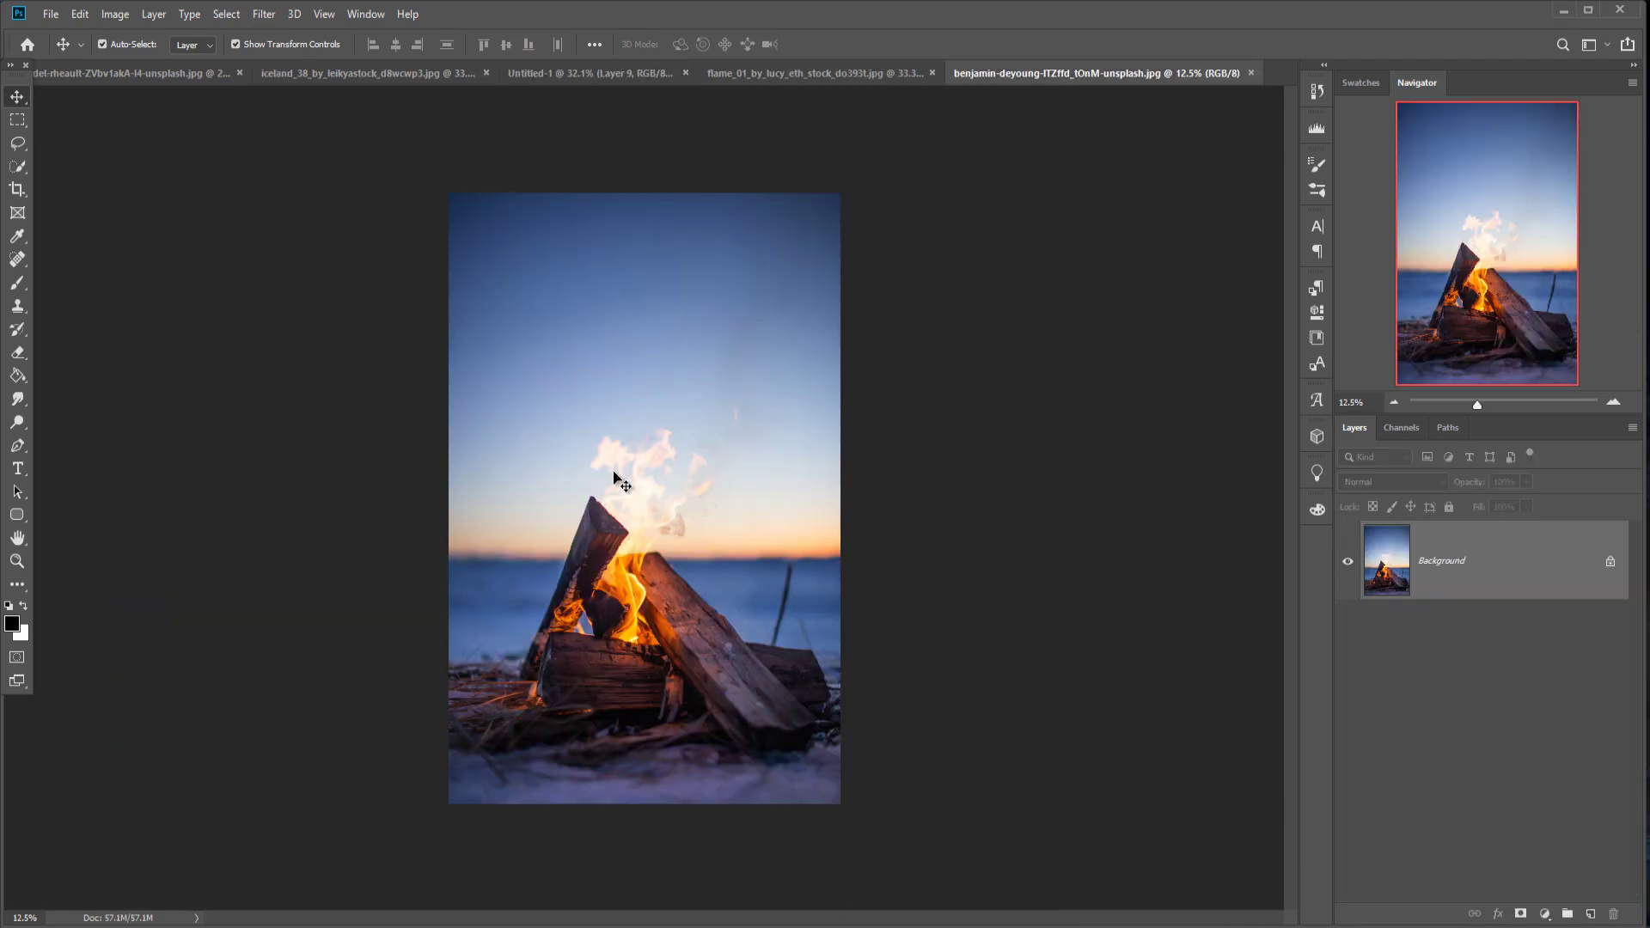
click(17, 445)
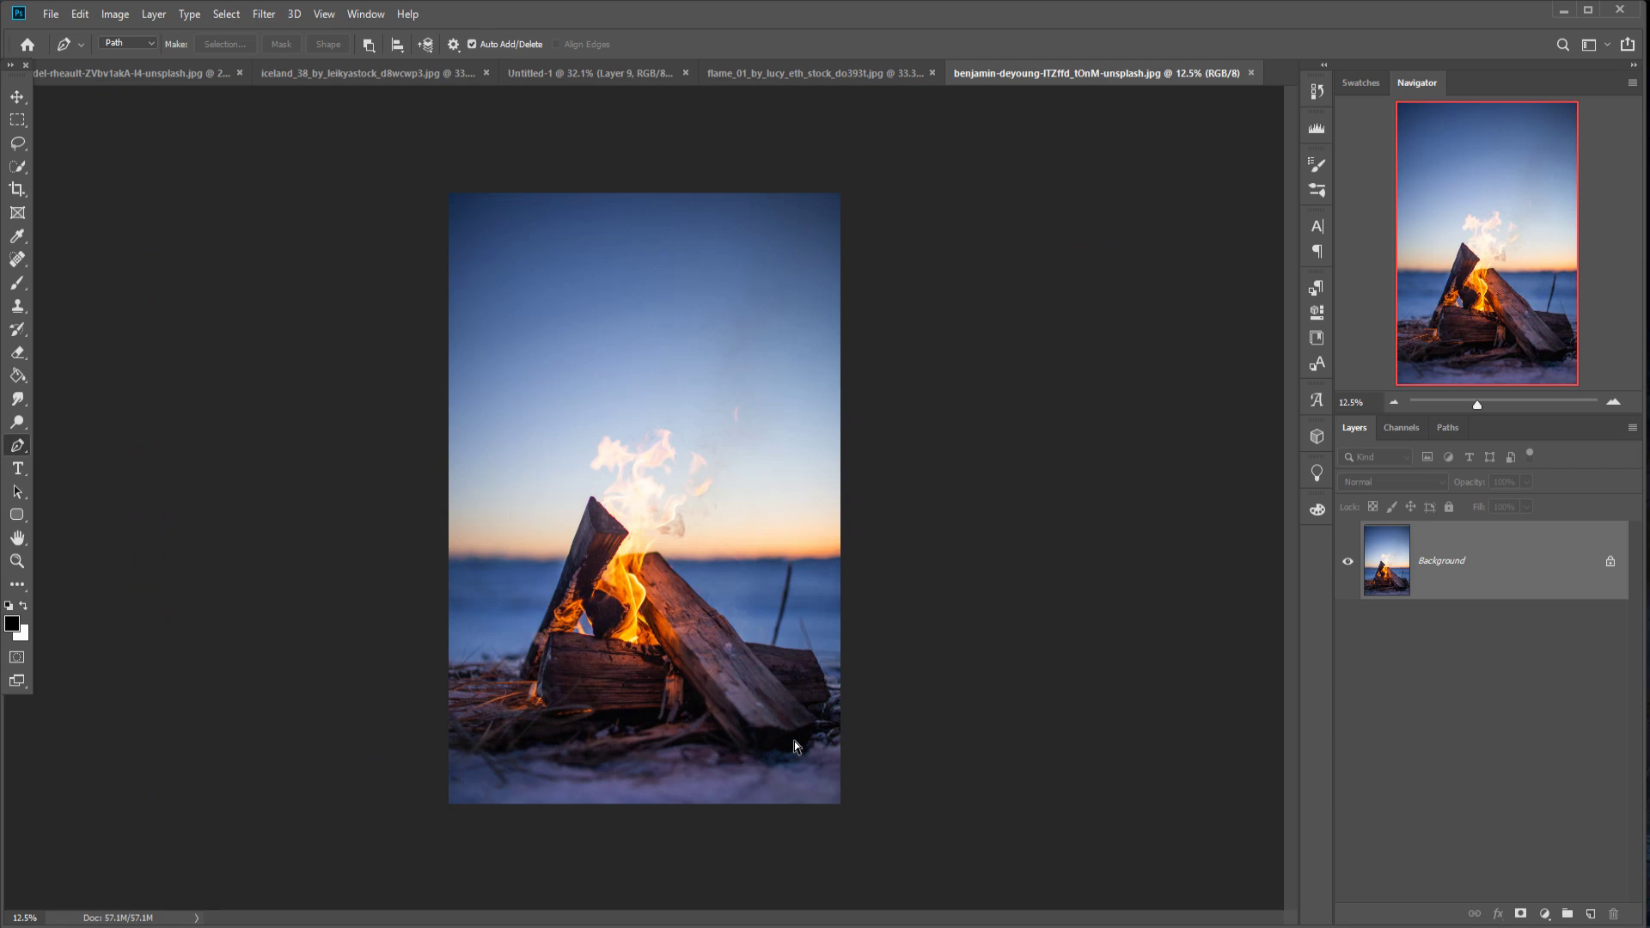
key(ctrl+plus)
key(ctrl+plus)
key(ctrl+plus)
drag(817, 829, 790, 371)
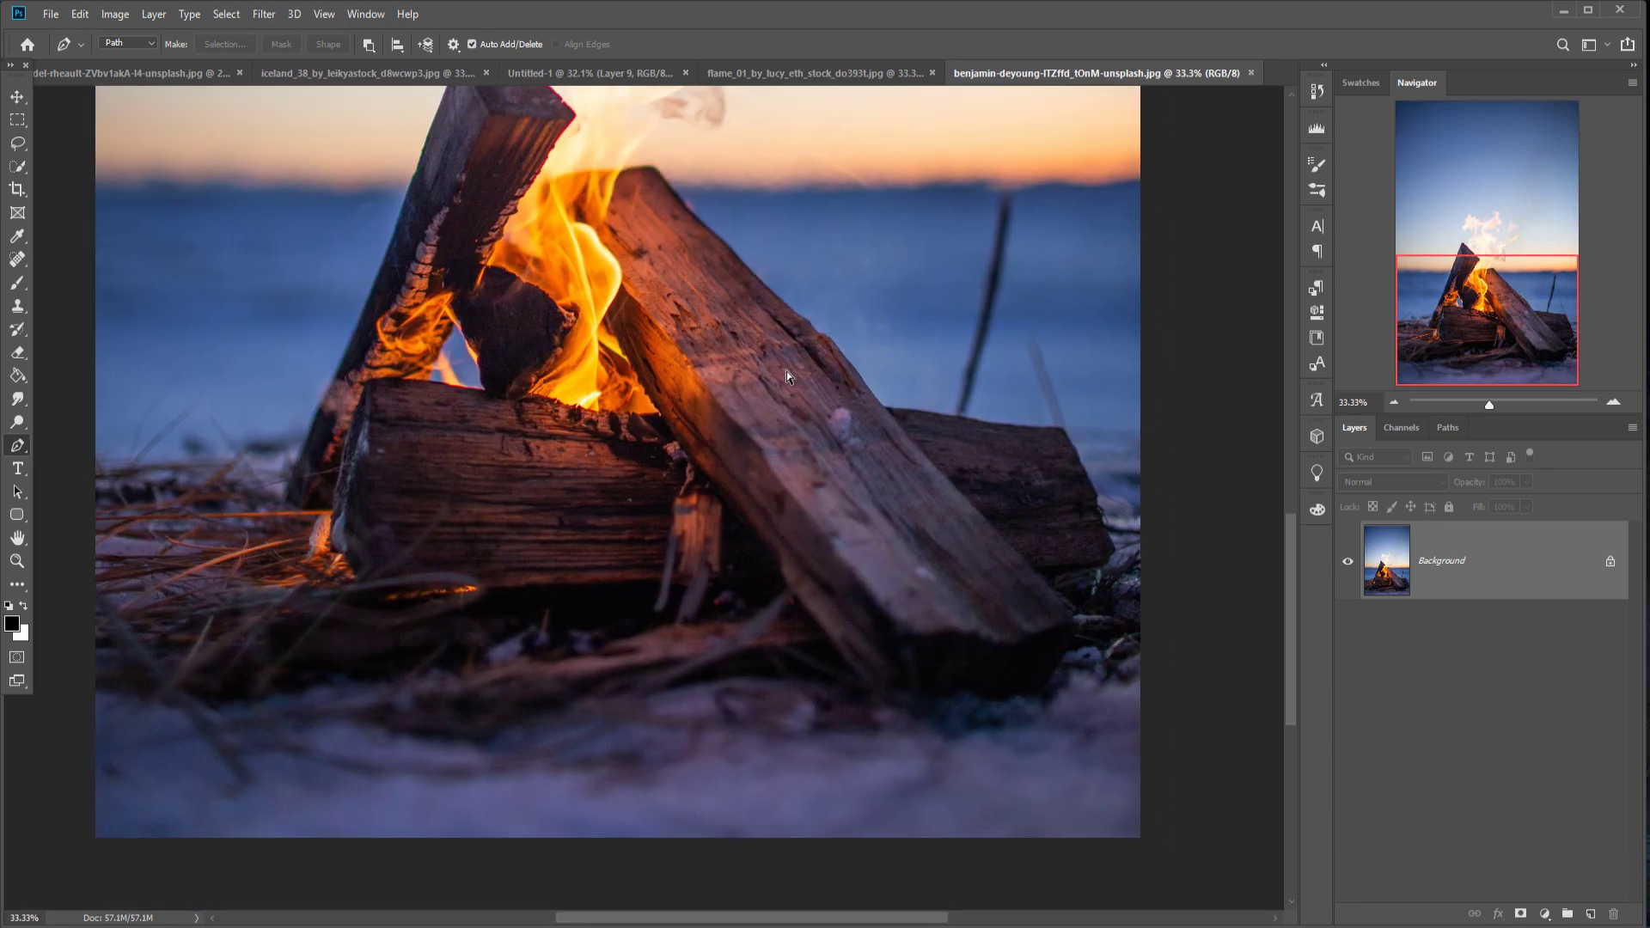
key(ctrl+plus)
drag(1149, 792, 679, 590)
click(916, 574)
drag(851, 552, 824, 559)
drag(111, 593, 1200, 501)
click(799, 524)
click(497, 524)
Step: Trace up the left leaning log, around its tip, and across the flames to the top of the right log
drag(550, 185, 411, 867)
drag(476, 666, 506, 616)
drag(558, 465, 568, 428)
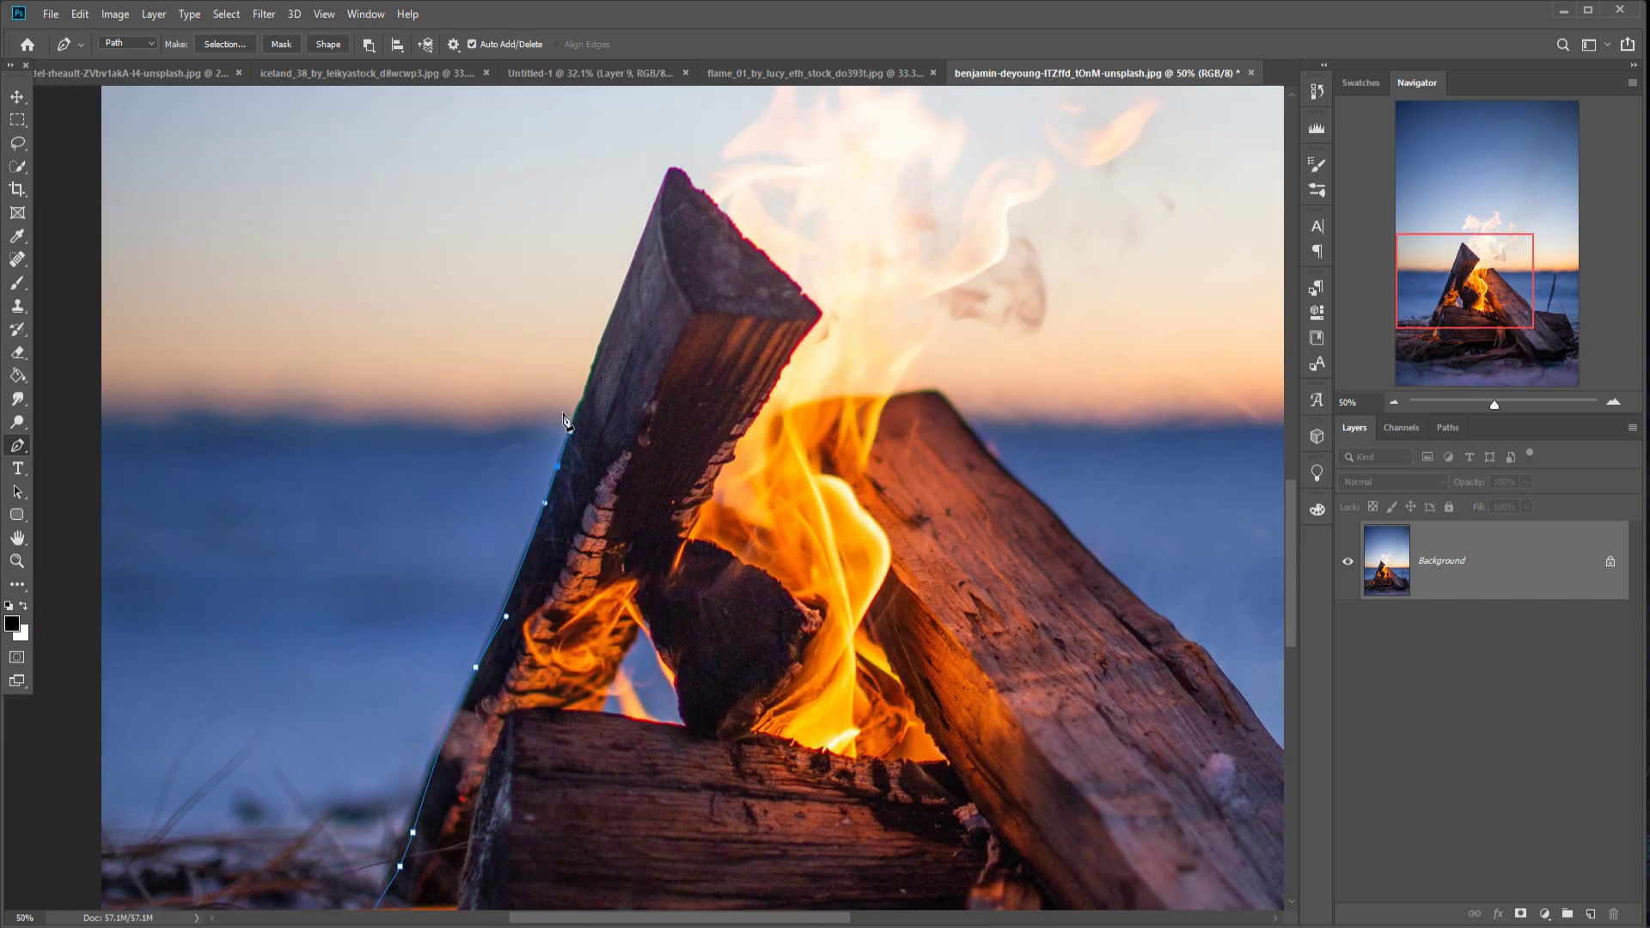
click(776, 373)
click(773, 391)
click(769, 400)
click(771, 406)
drag(805, 405, 821, 402)
drag(868, 396, 885, 397)
drag(900, 399, 908, 397)
drag(934, 393, 943, 395)
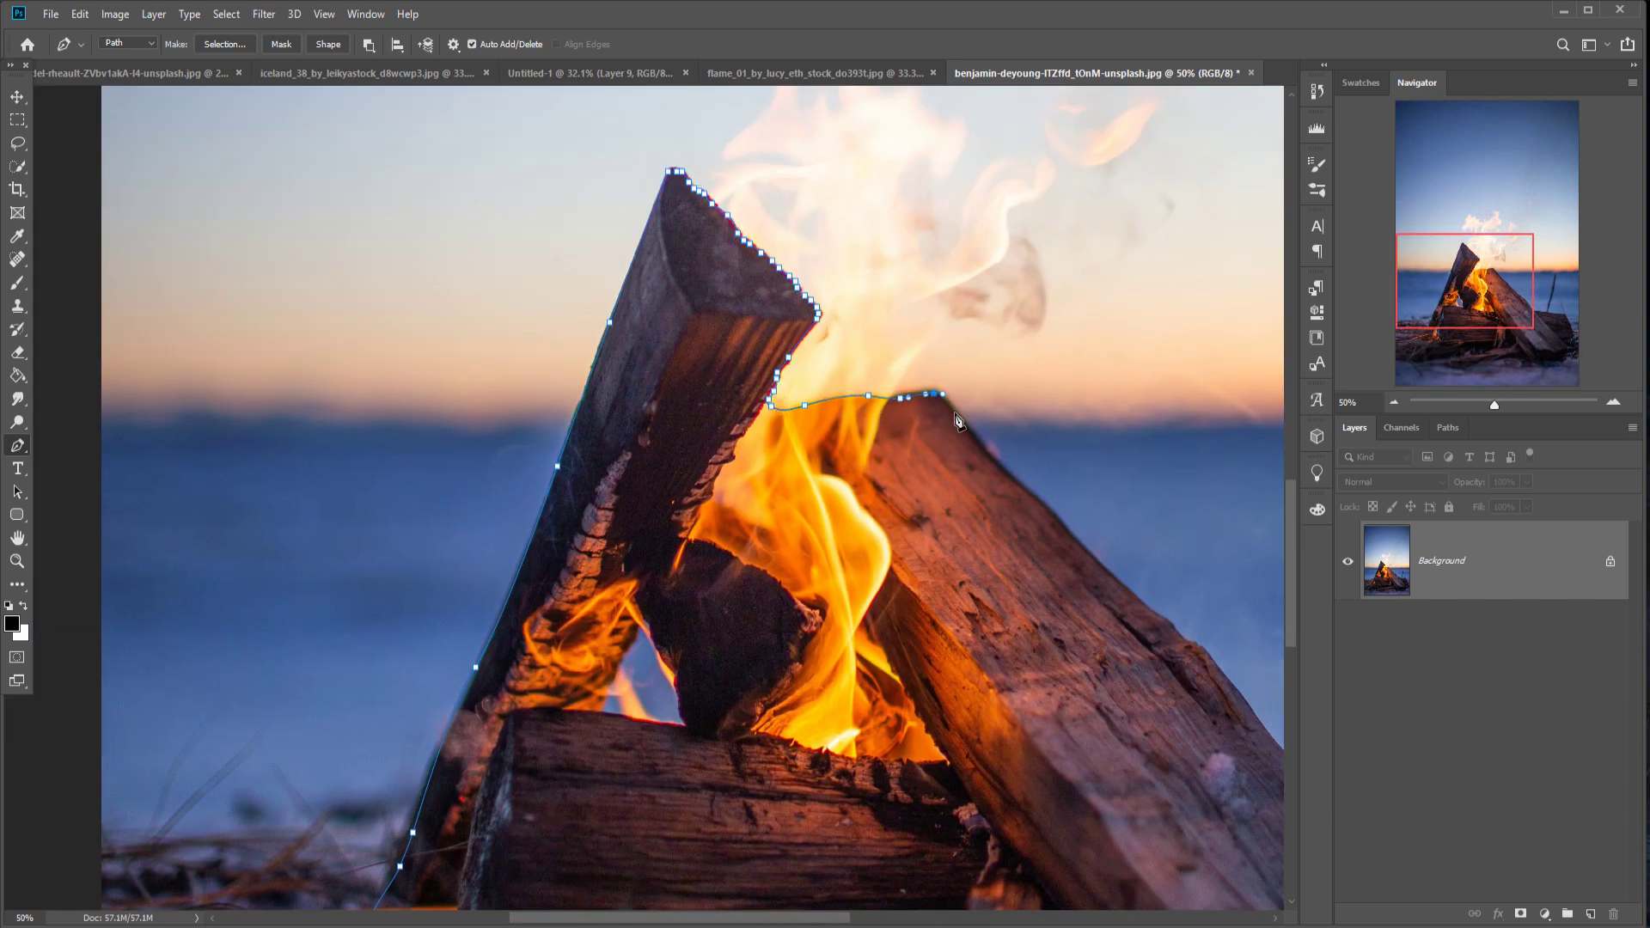
Step: Trace down the right side of the log pile, close the path, convert it to a selection and invert that selection
drag(1175, 634, 687, 338)
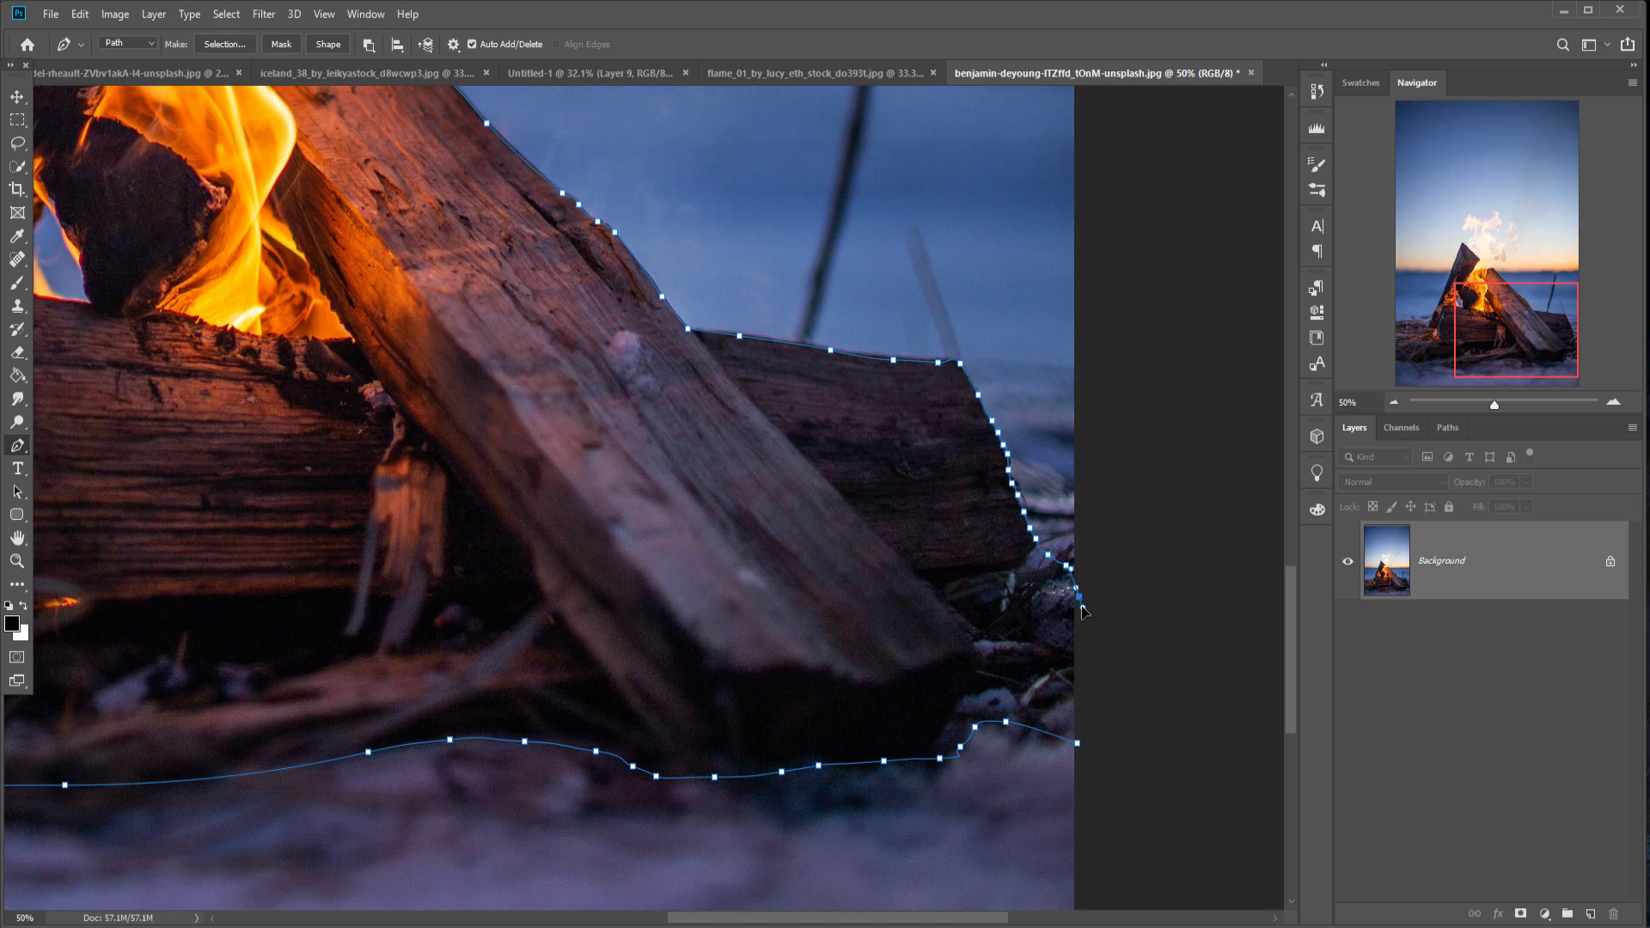
click(1077, 743)
right_click(649, 649)
click(704, 327)
click(226, 14)
click(240, 85)
Step: Scale the campfire cut-out down in the composite and place it on the ground by the wreck's open tail
drag(1148, 697, 791, 442)
drag(675, 248, 929, 473)
drag(1065, 423, 923, 573)
click(829, 44)
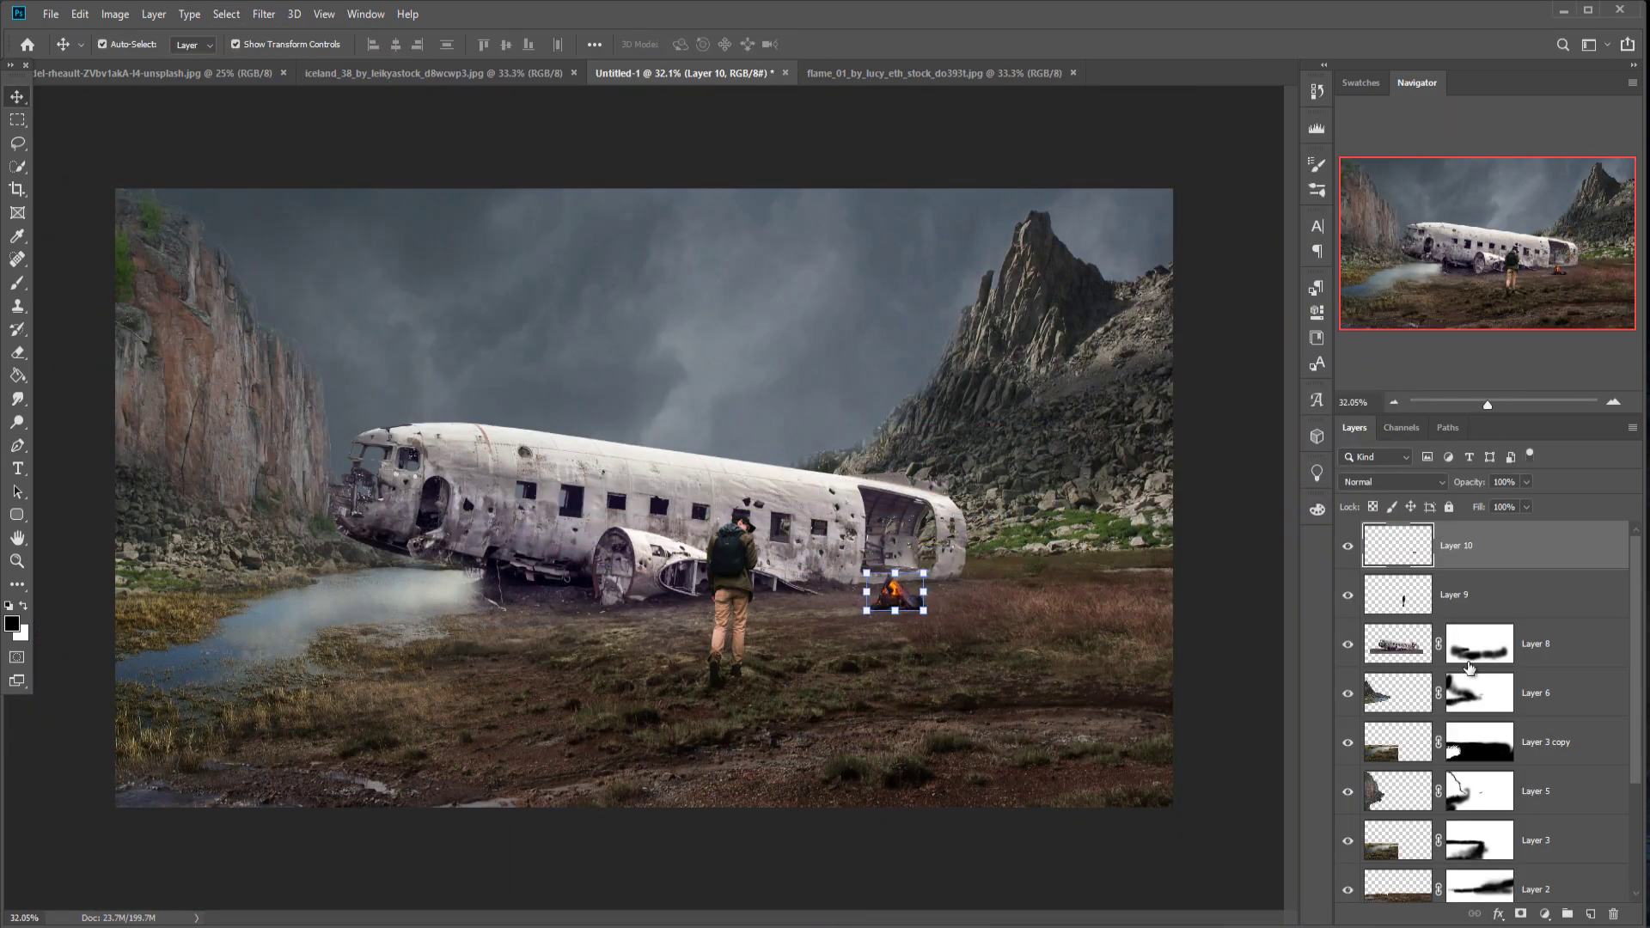
Step: Add a layer mask to the campfire layer and brush a black shadow spot on a new layer beneath it
click(1520, 914)
key(b)
key(ctrl+plus)
key(ctrl+plus)
key(ctrl+plus)
drag(1165, 692, 799, 275)
ctrl+click(1591, 913)
click(396, 45)
click(805, 323)
Step: Transform the black spot into a wide, flattened ground shadow under the campfire
key(v)
drag(891, 326, 1088, 326)
drag(906, 239, 906, 354)
drag(904, 378, 794, 318)
drag(976, 321, 1112, 320)
drag(893, 320, 861, 318)
drag(583, 317, 528, 318)
Step: Bring the flame image with the black background into the composite and scale it down over the campfire
click(17, 98)
drag(934, 73, 1117, 158)
drag(1194, 447, 773, 481)
click(1399, 158)
drag(472, 848, 1173, 263)
drag(1237, 189, 797, 270)
click(828, 45)
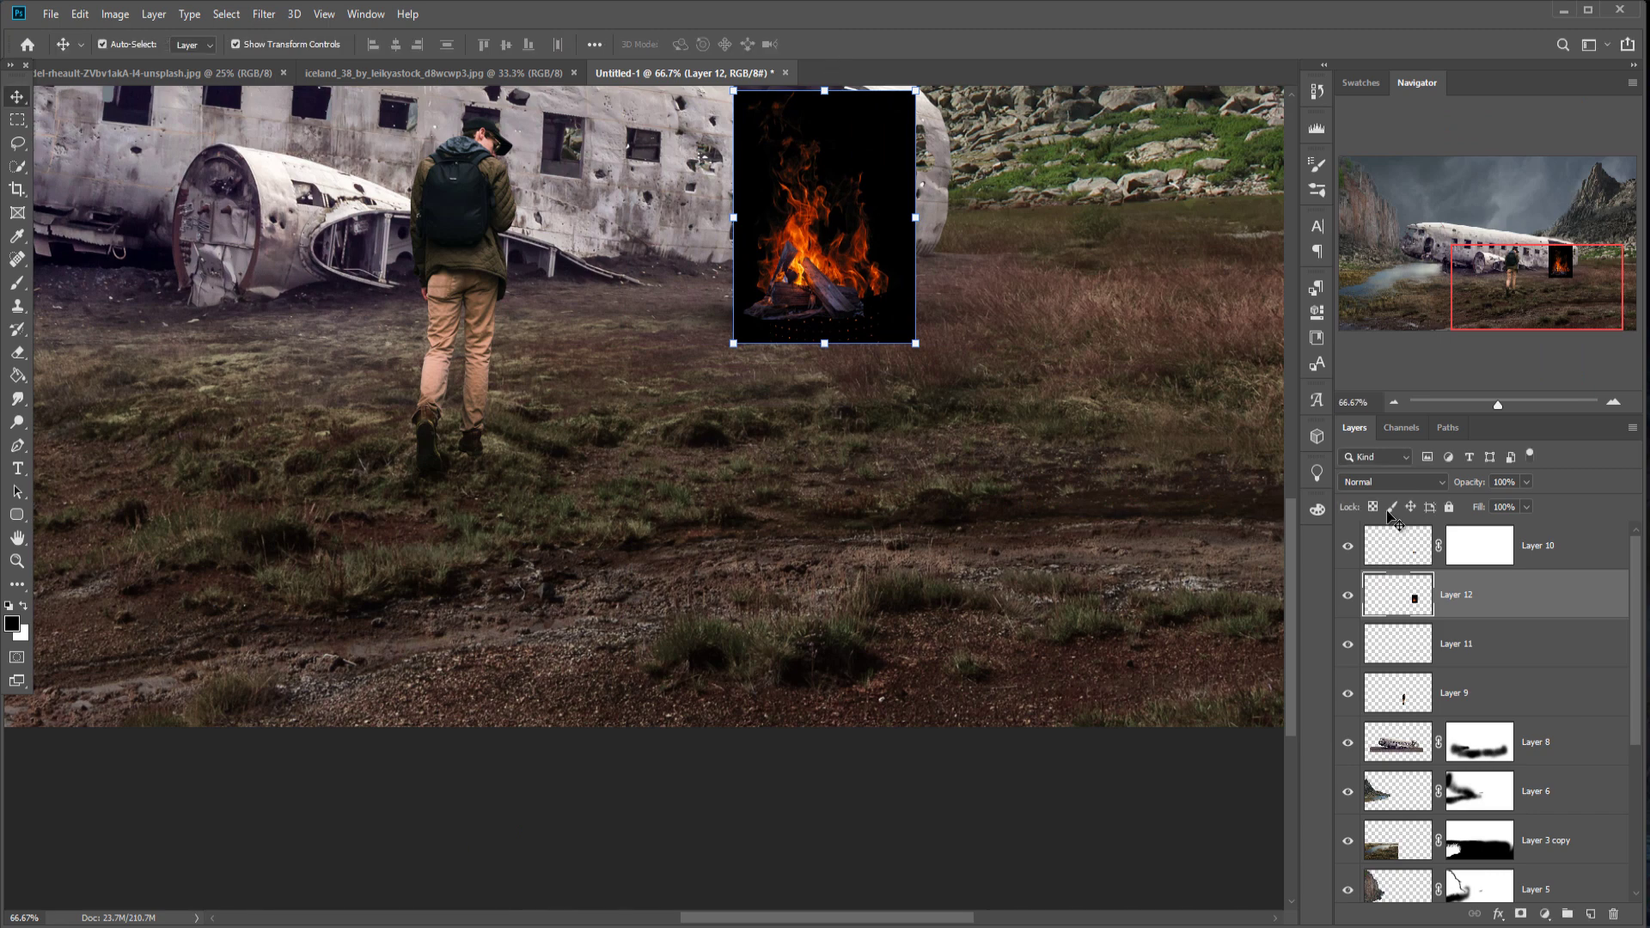
Step: Move the flame layer above the campfire layer and set its blend mode to Screen
drag(1484, 575, 1469, 526)
click(1430, 482)
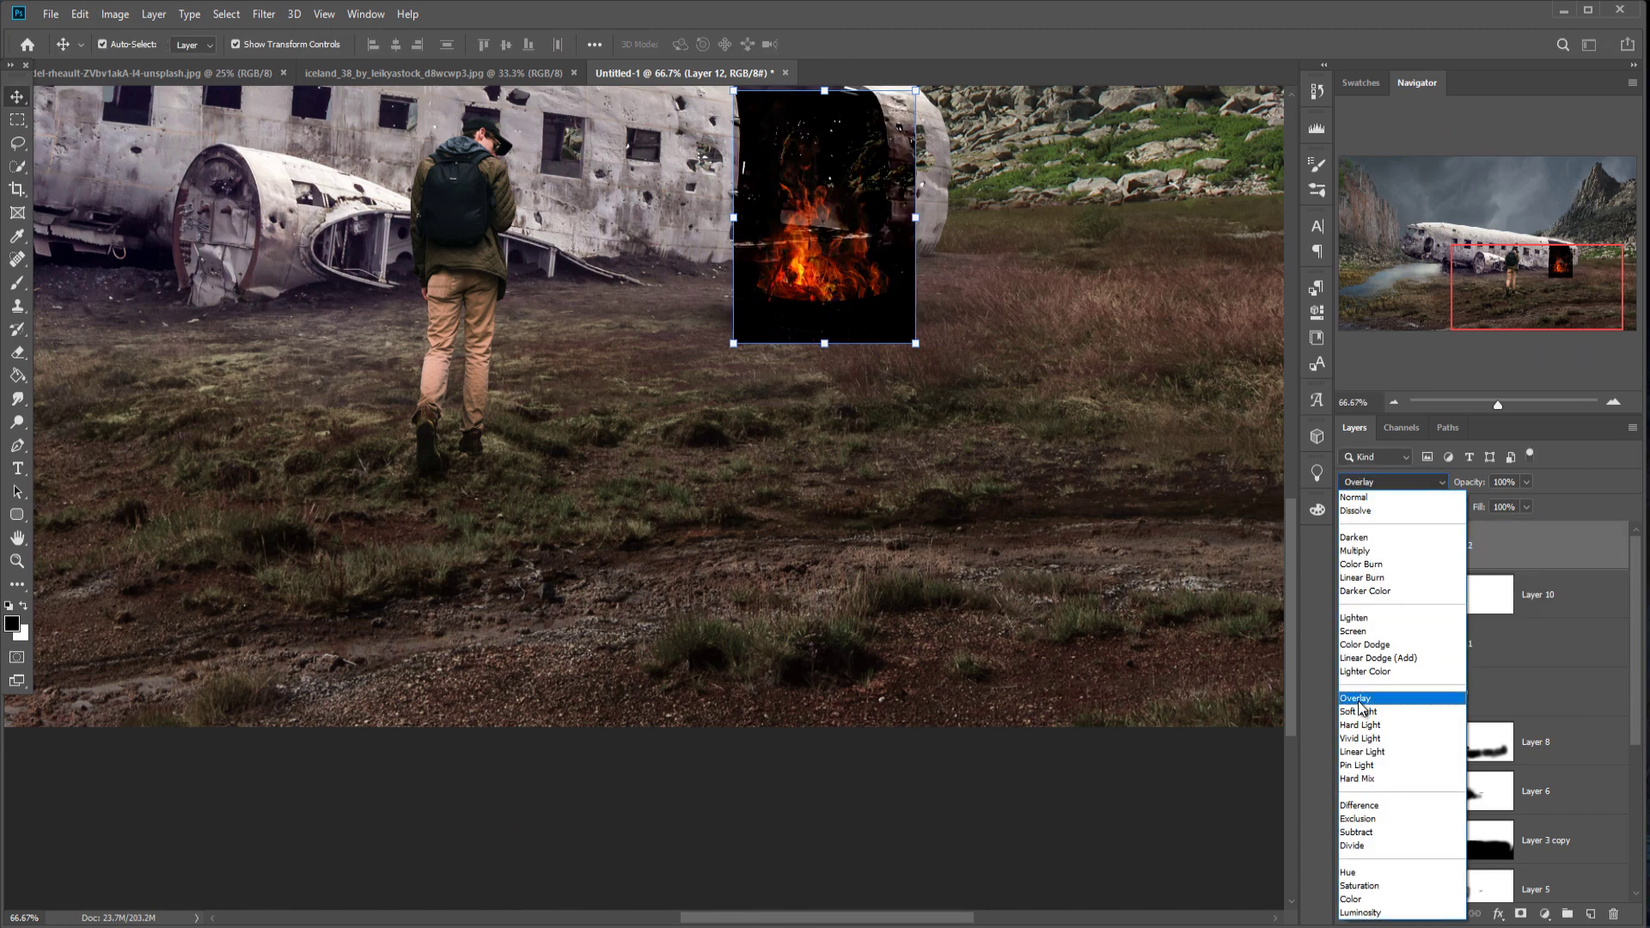
click(1374, 670)
Step: Scale the flames to 90.13%, align them with the campfire logs, and add a layer mask to the flame layer
drag(915, 220, 899, 220)
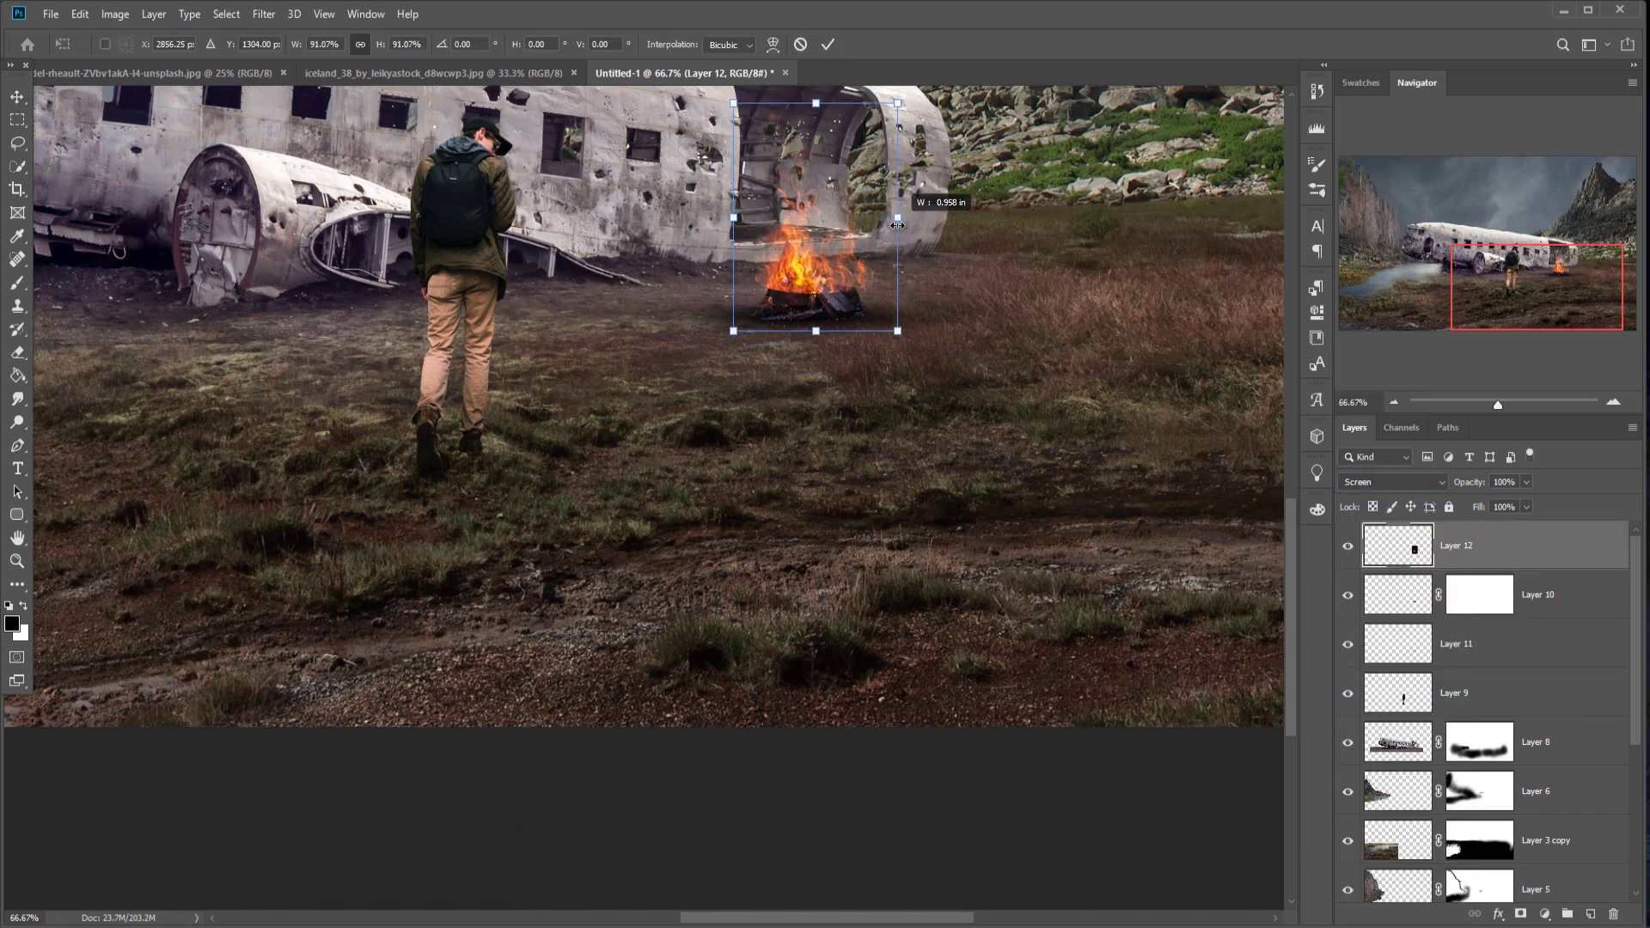
drag(855, 289, 851, 288)
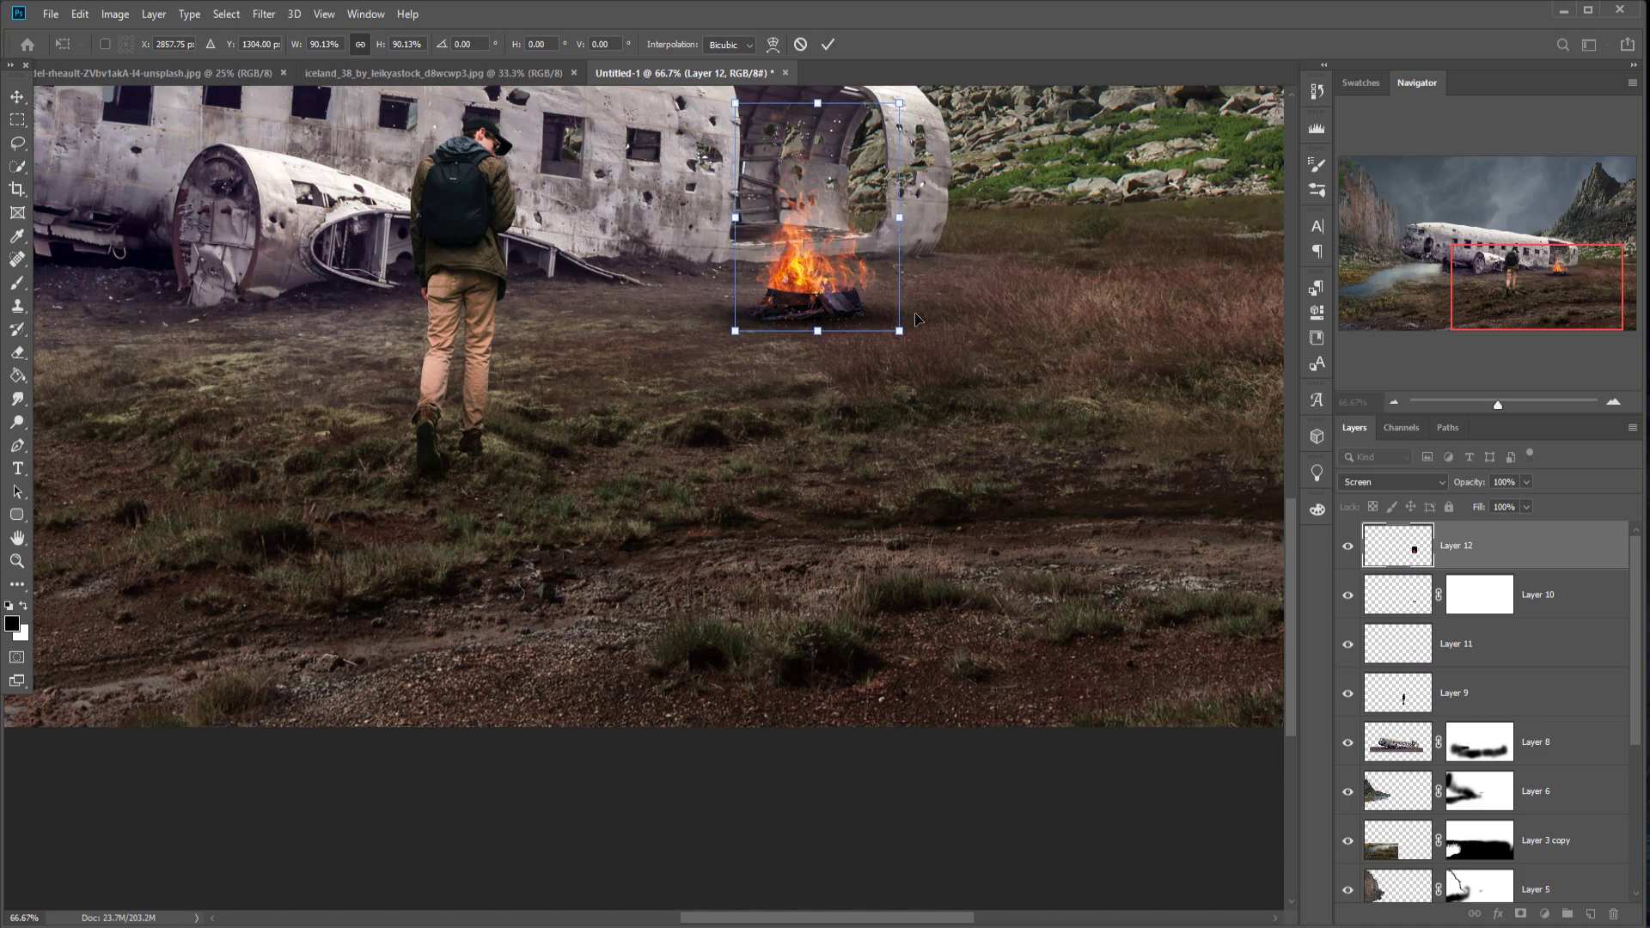
key(Return)
click(1520, 914)
click(17, 306)
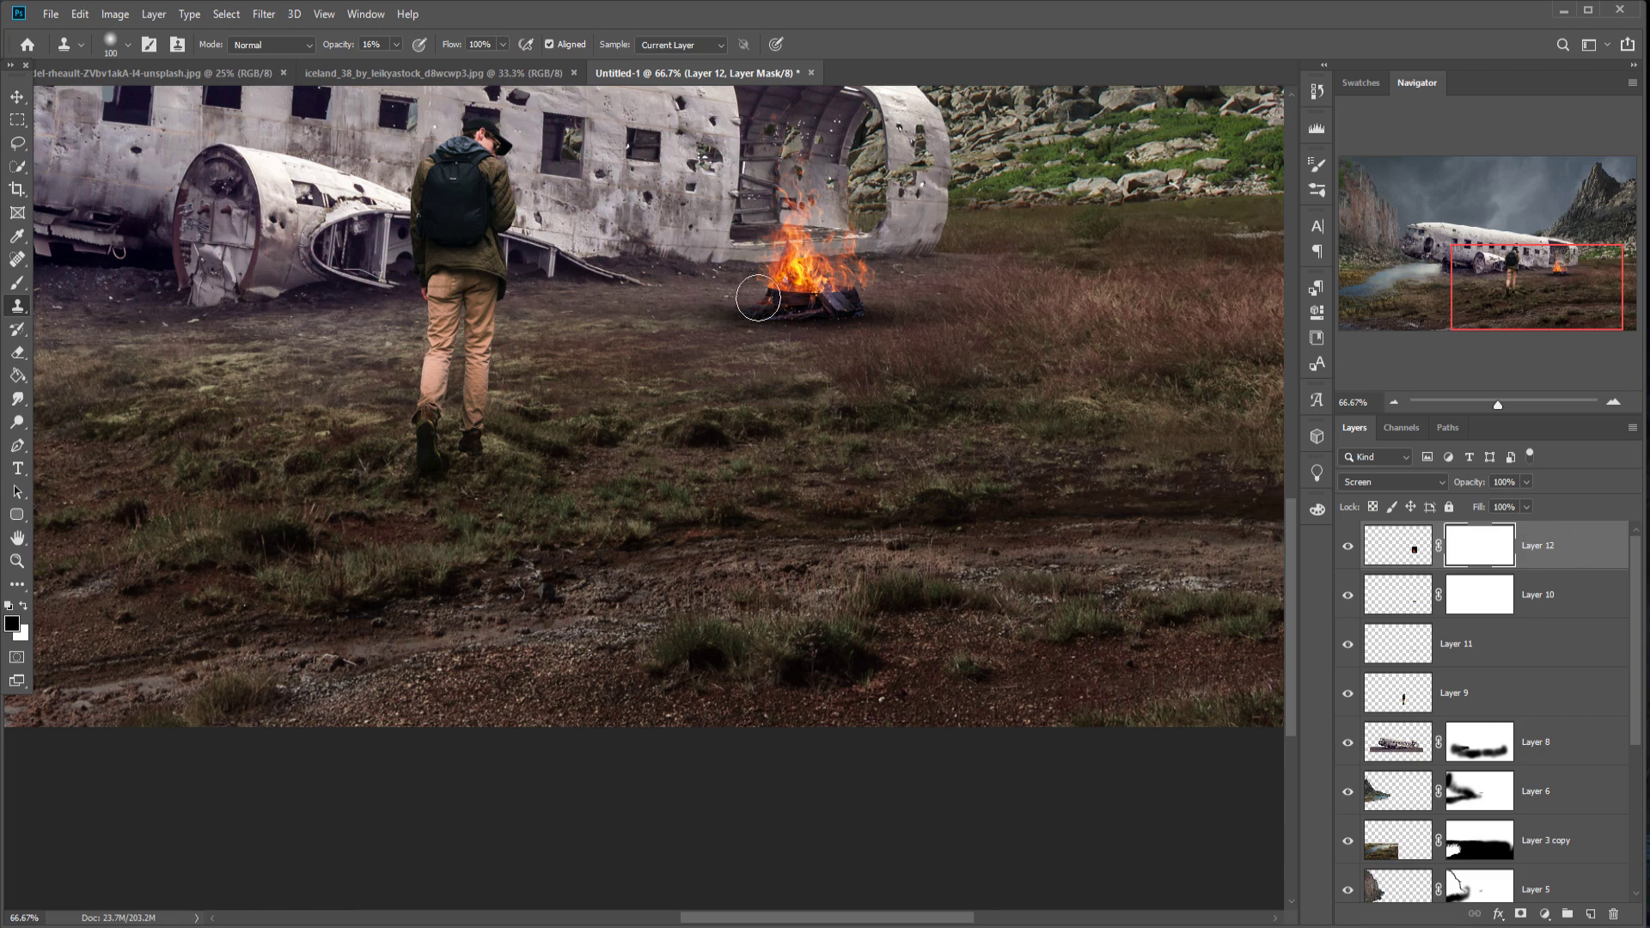
drag(429, 64, 422, 64)
click(829, 328)
click(820, 367)
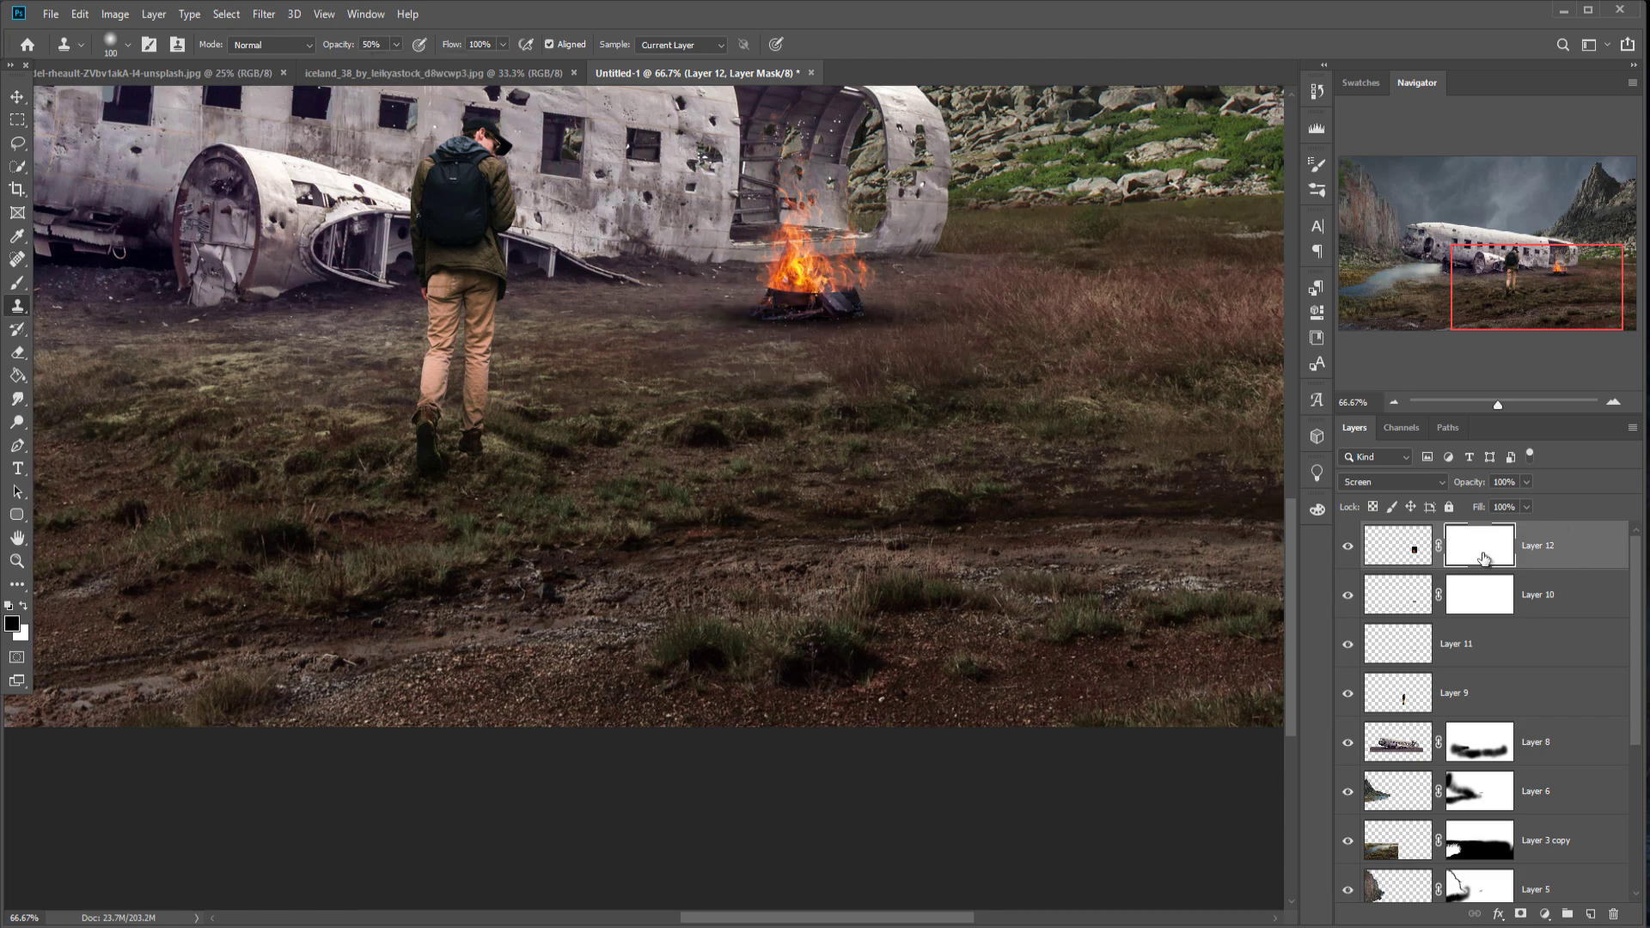
Step: Brush black on the flame layer's mask to hide the lower part of the flame image over the logs
click(17, 283)
drag(764, 319, 833, 334)
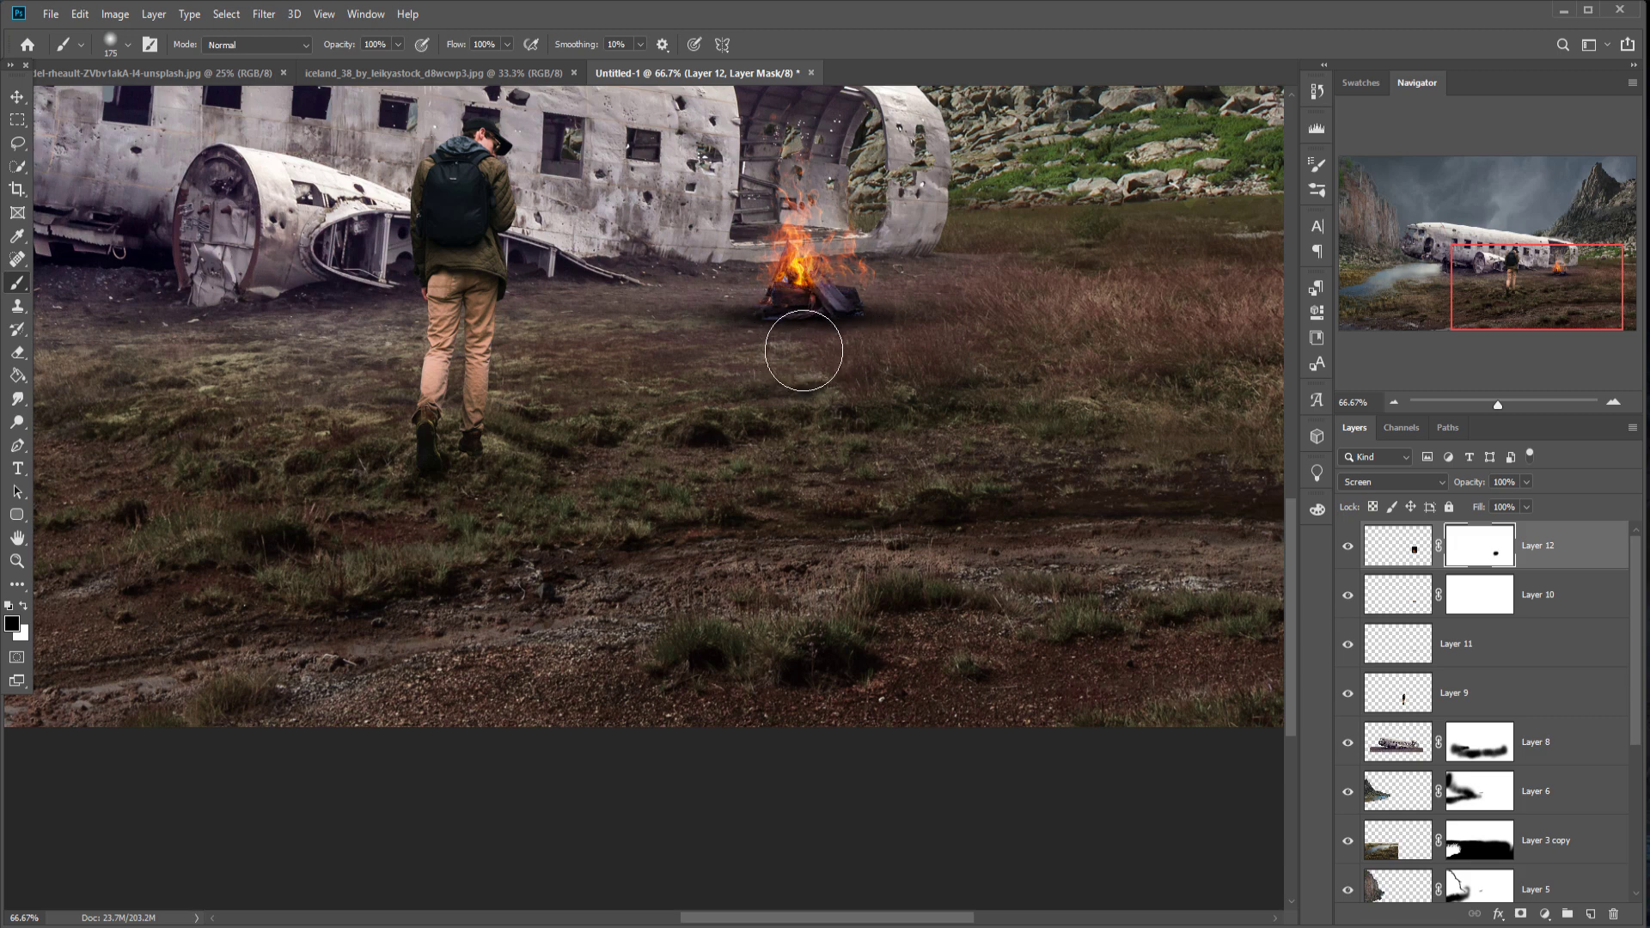
Step: Warp the flame layer inward so the fire narrows and rises above the center of the logs
click(80, 13)
mouse_move(155, 423)
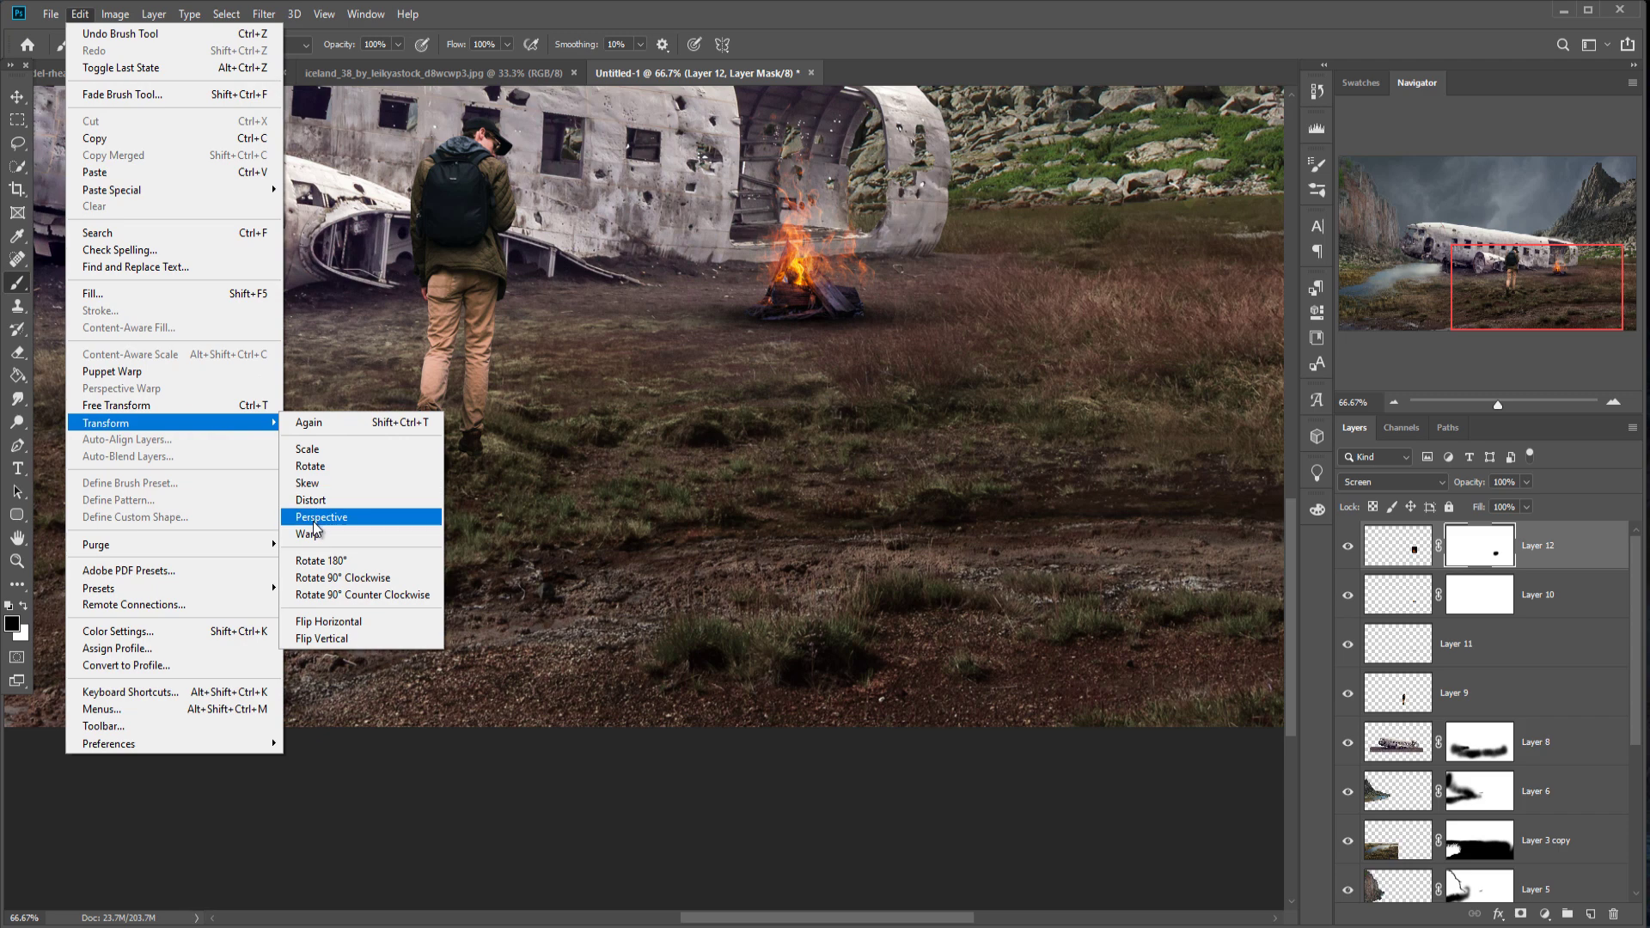
click(310, 533)
drag(871, 266, 799, 218)
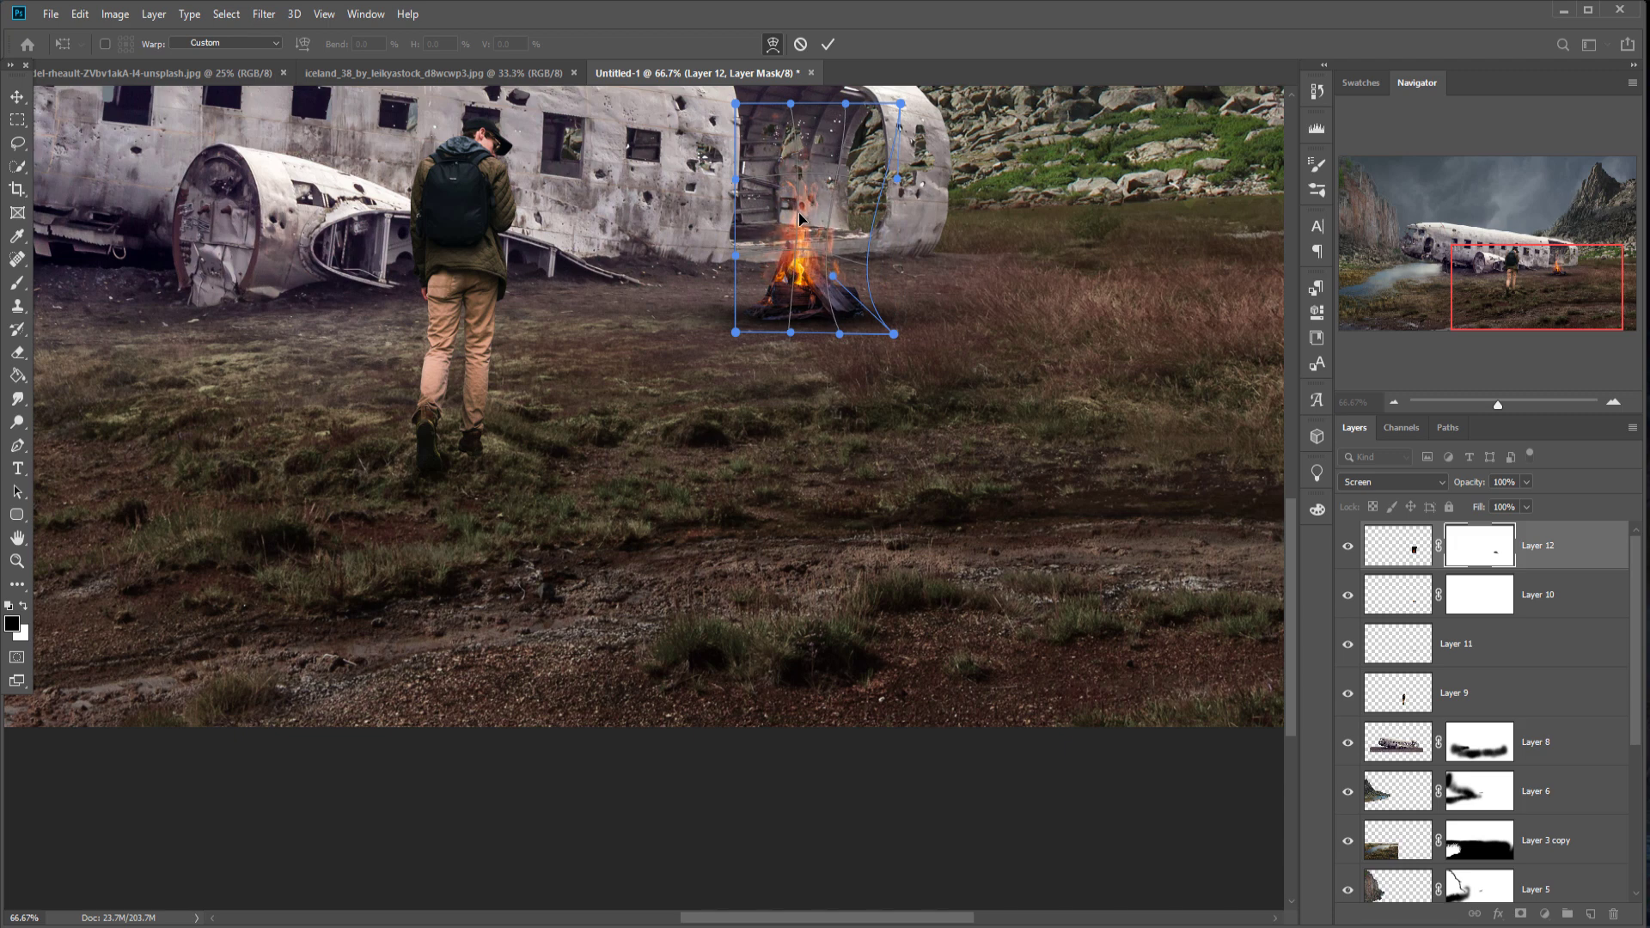
click(827, 44)
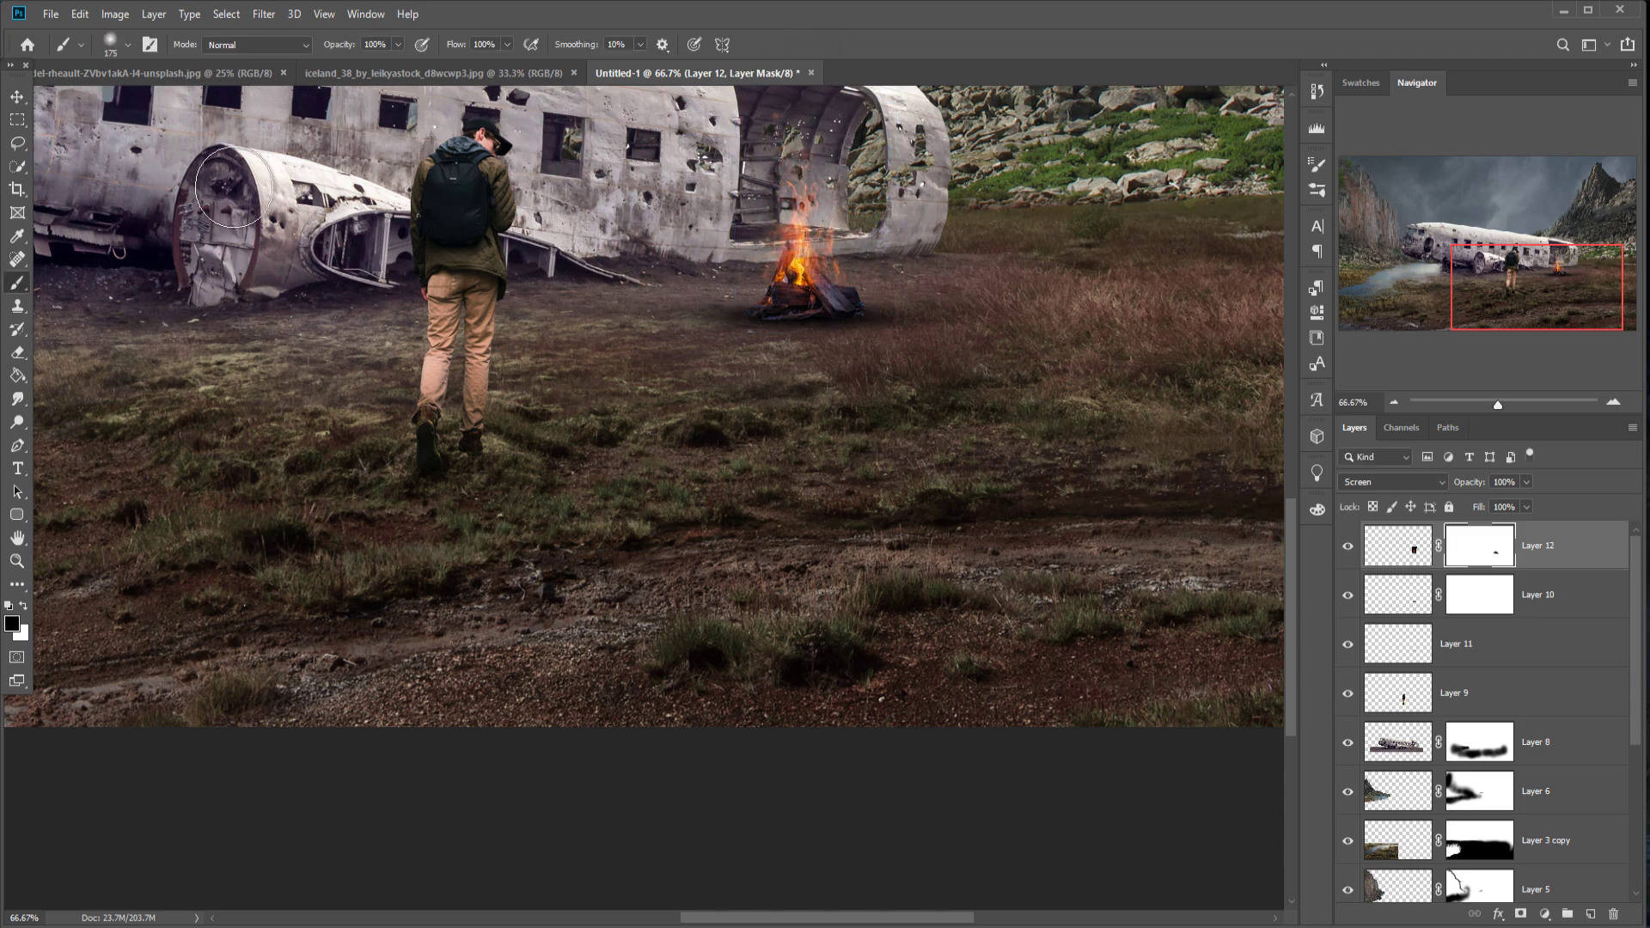
Step: Add a Curves adjustment above the plane layer and darken the scene with input 162 and output 118
click(18, 97)
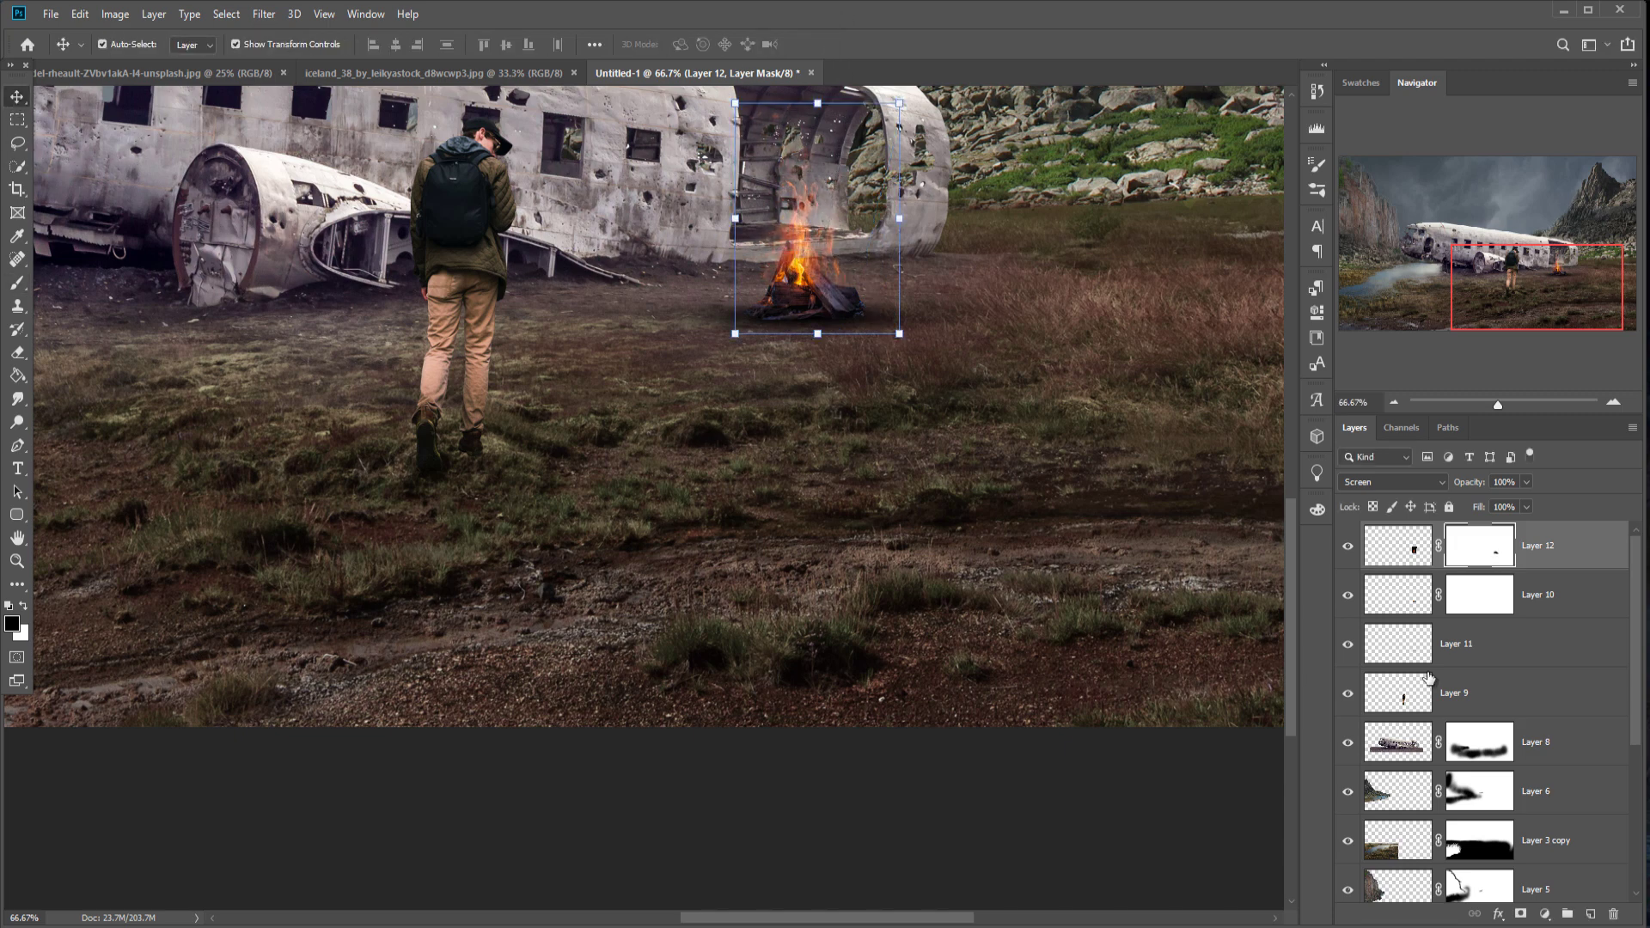
click(1479, 696)
key(ctrl+minus)
key(ctrl+minus)
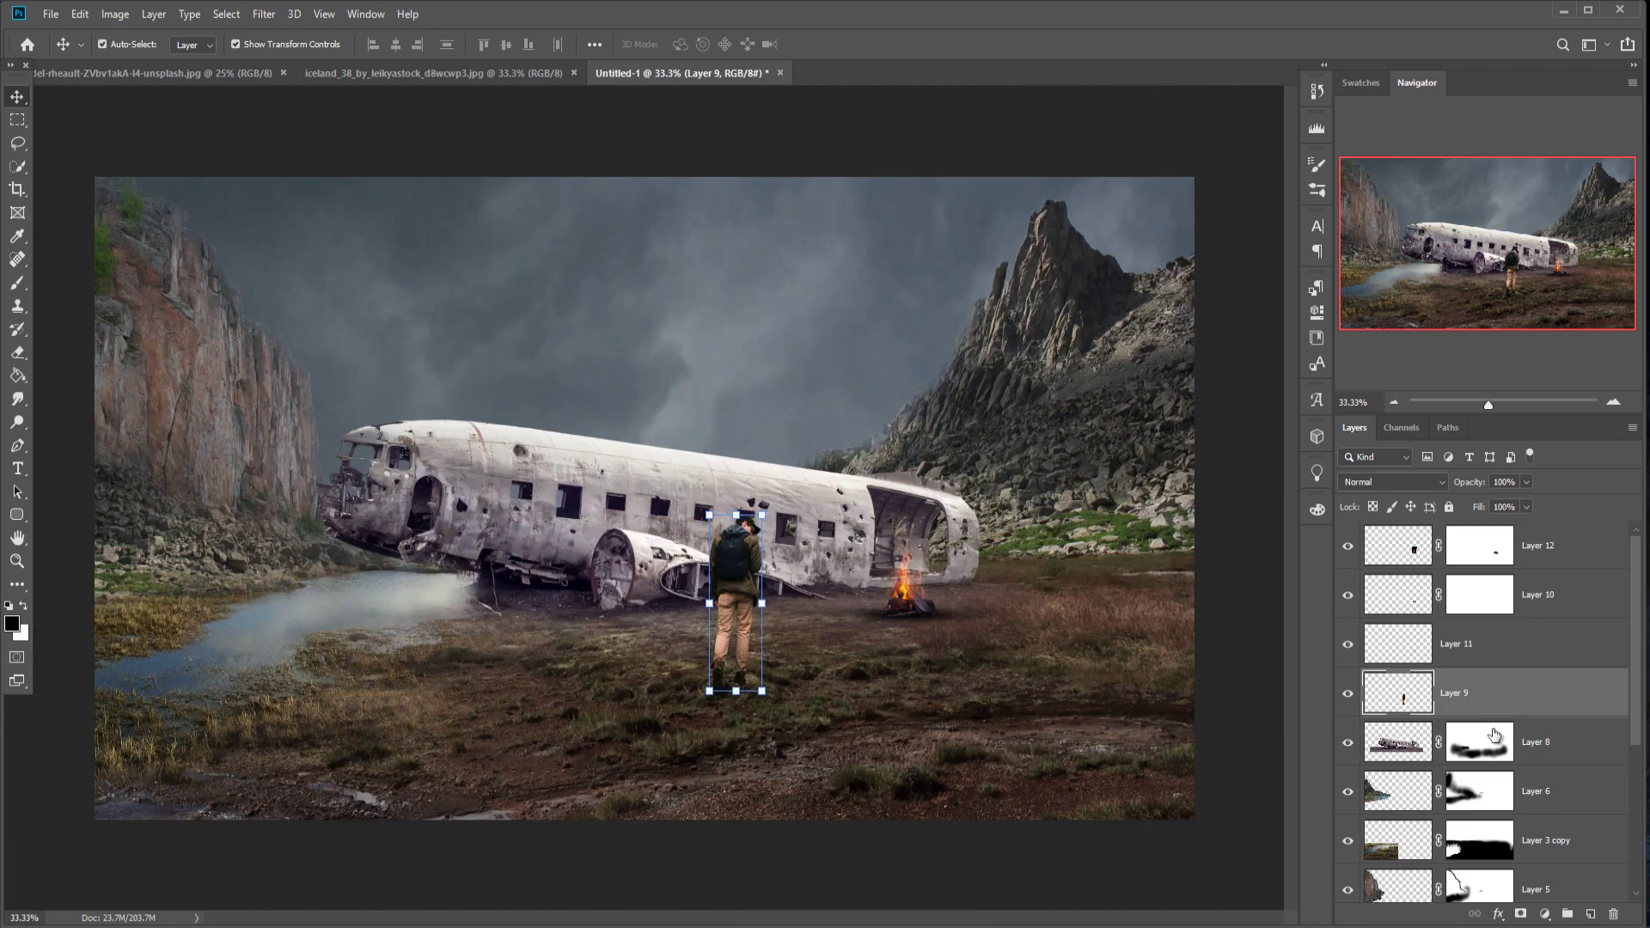
click(1563, 755)
click(1545, 914)
click(1547, 696)
drag(1175, 482, 1197, 494)
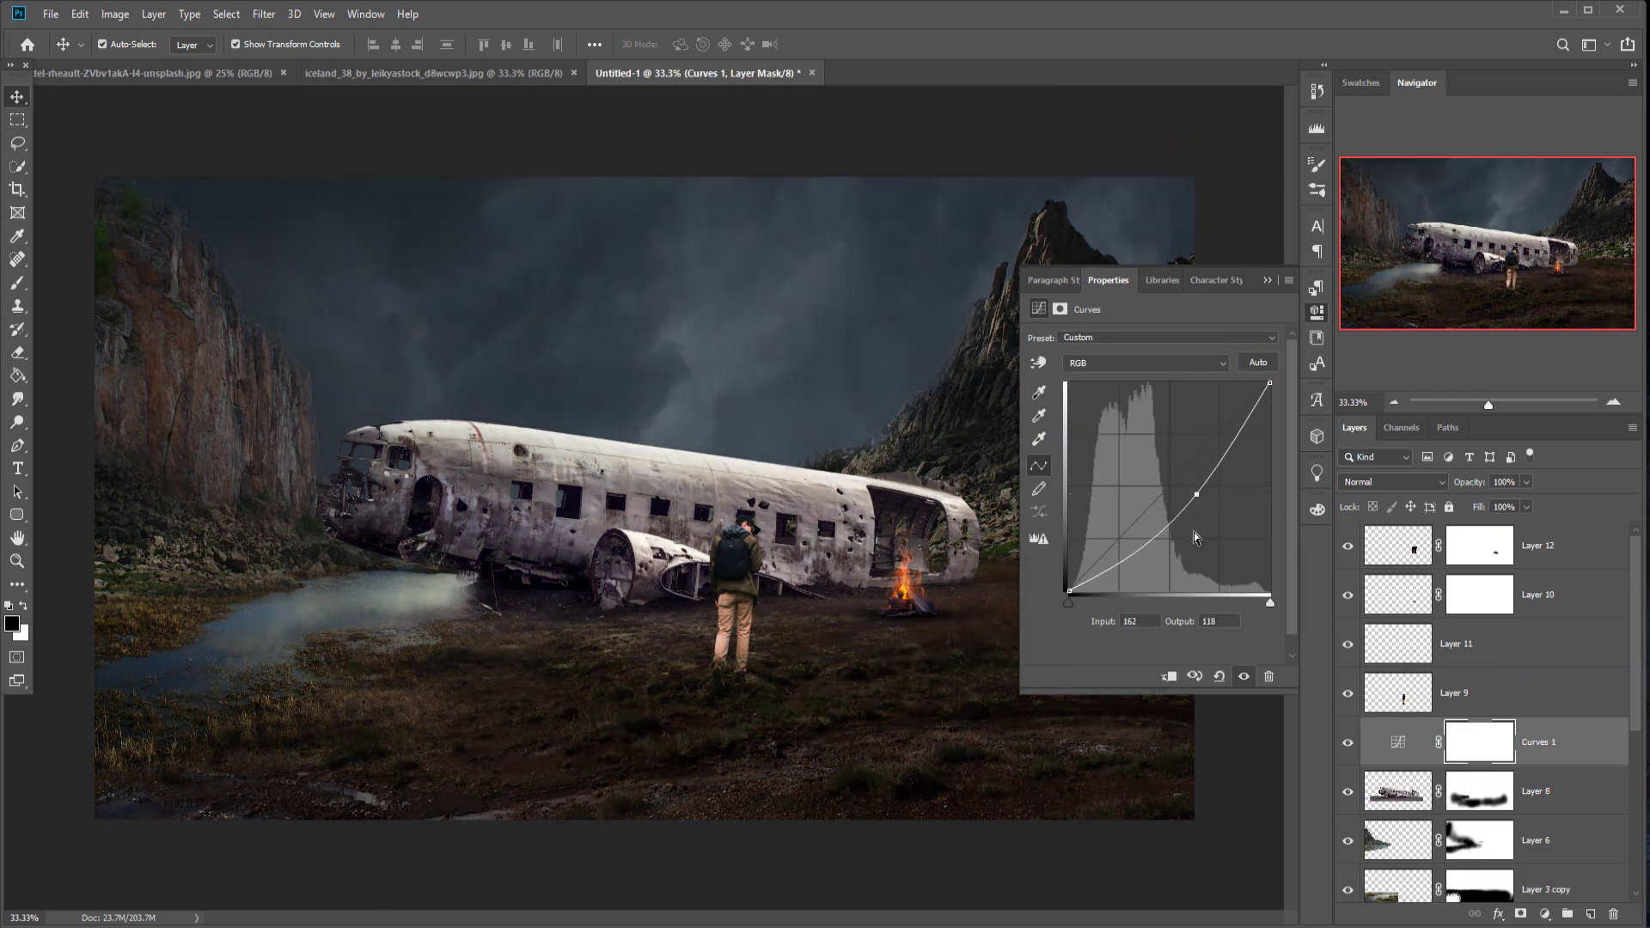
click(1266, 280)
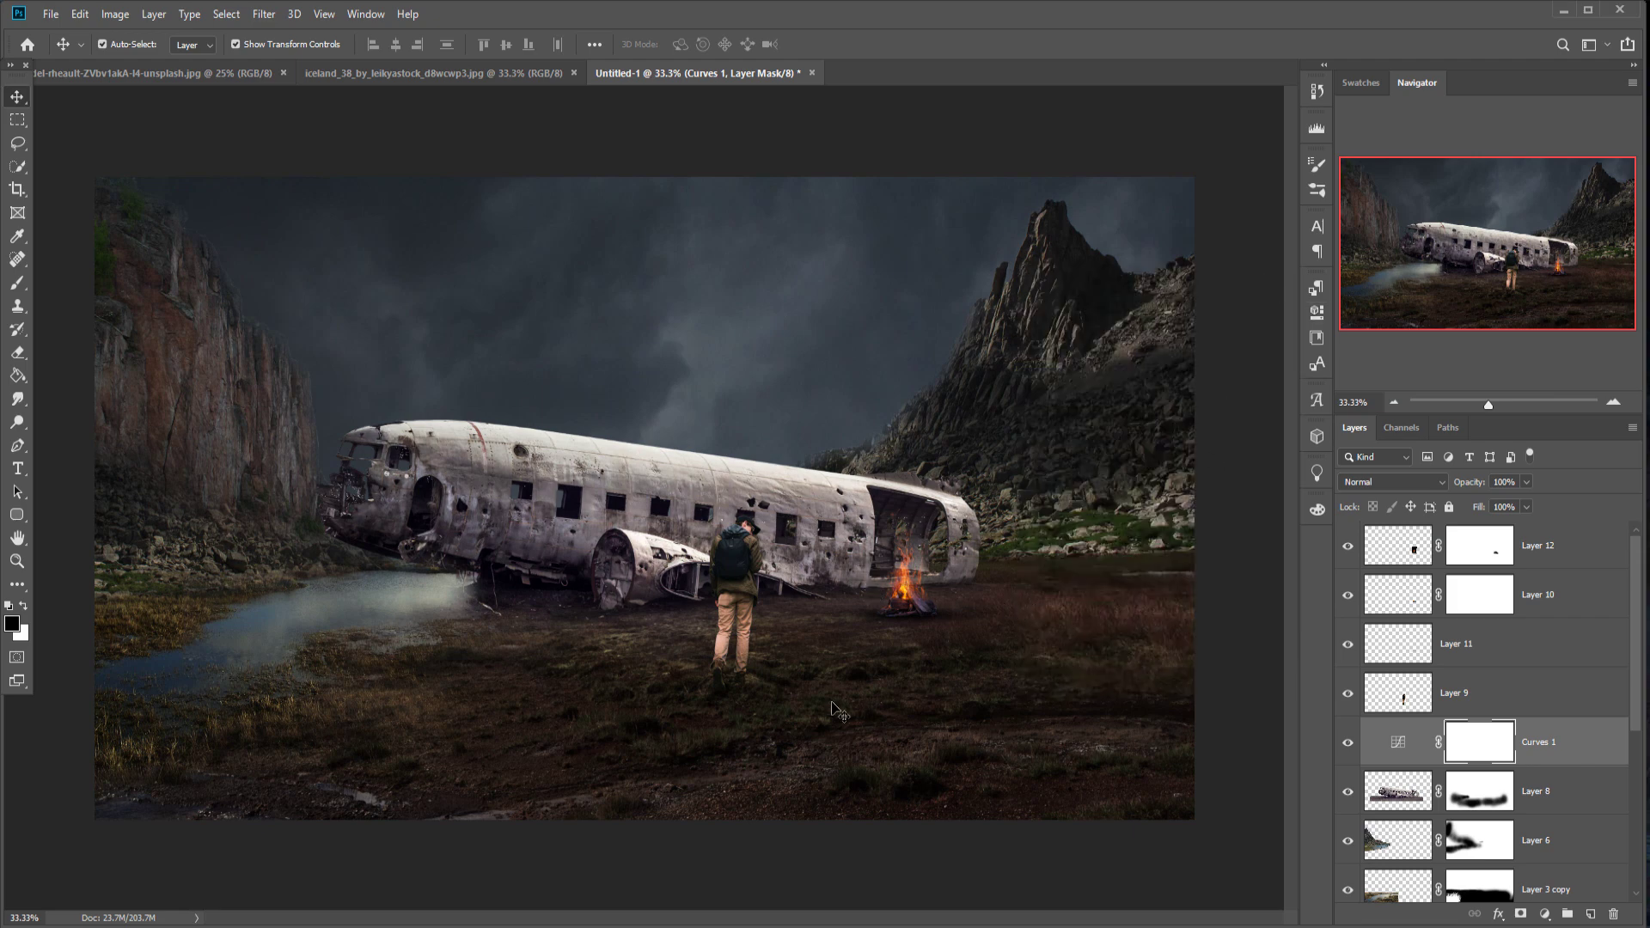
Step: Clip a Curves adjustment to the backpacker layer and darken the figure with input 143 and output 121
click(737, 576)
click(1544, 914)
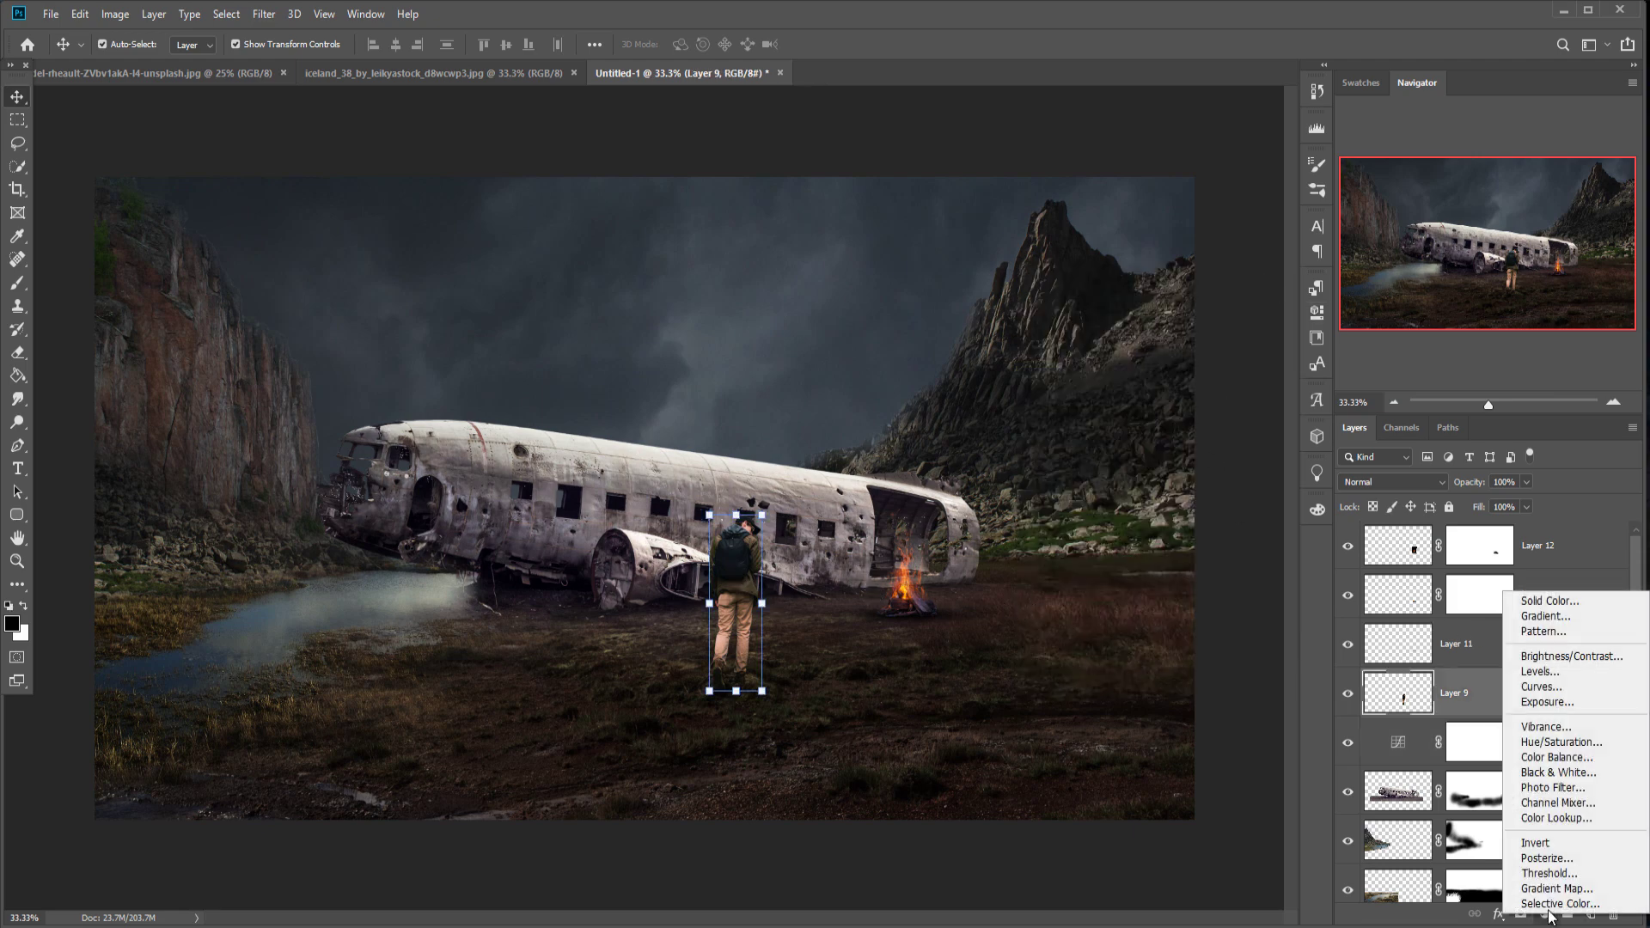
click(1525, 683)
click(1169, 677)
drag(1181, 474, 1181, 492)
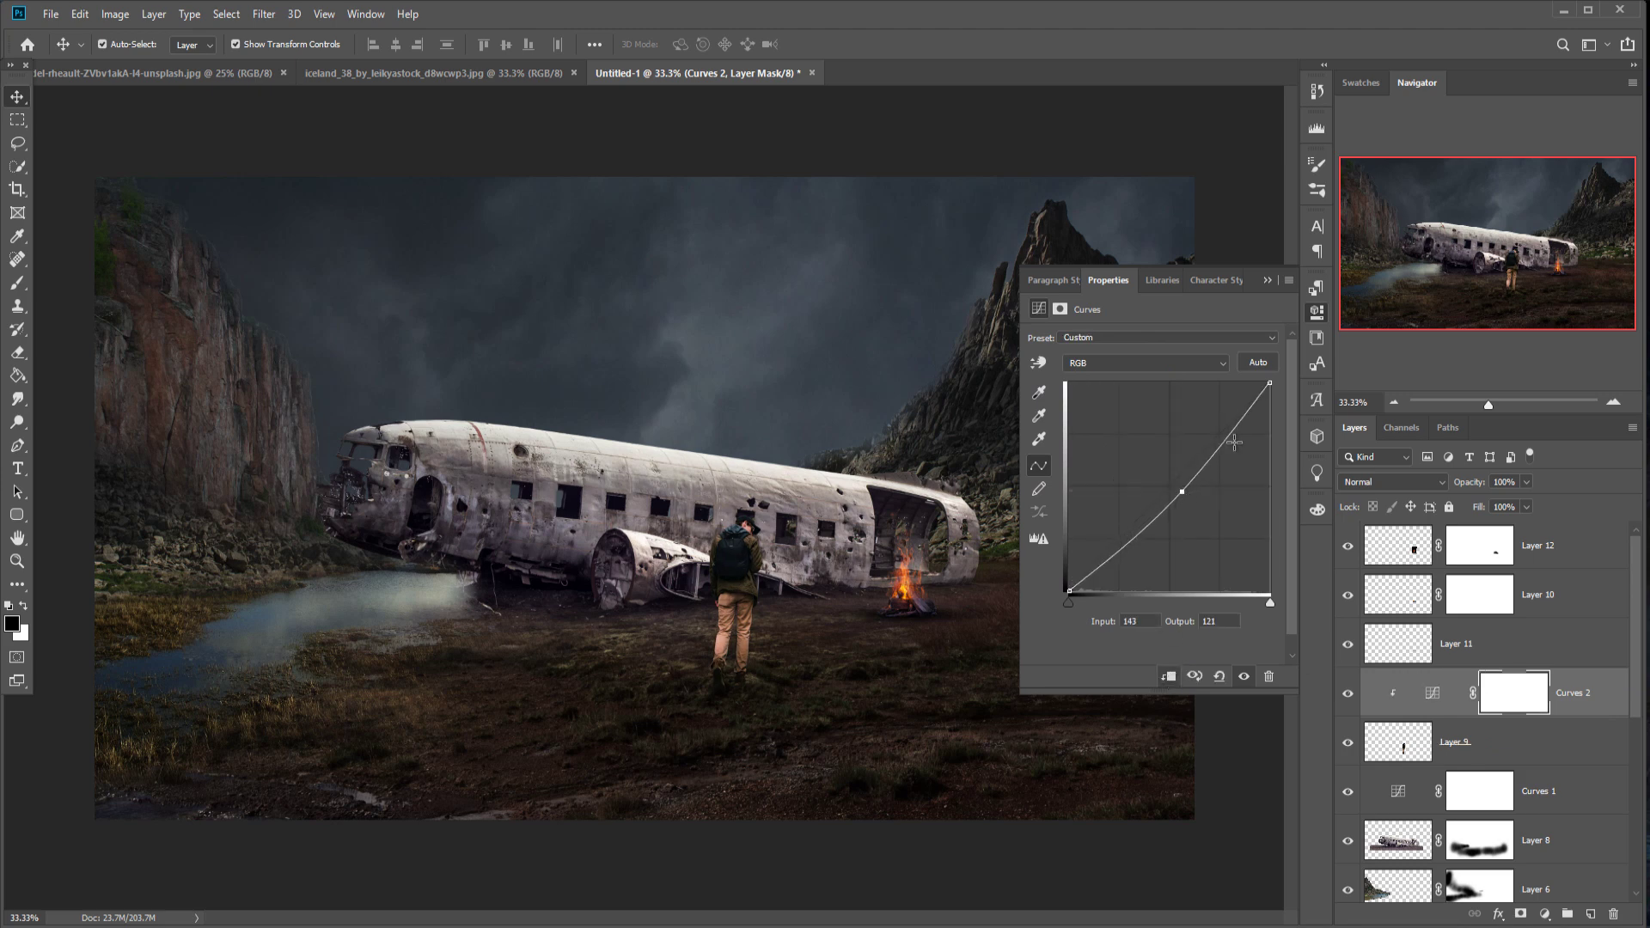
click(1267, 281)
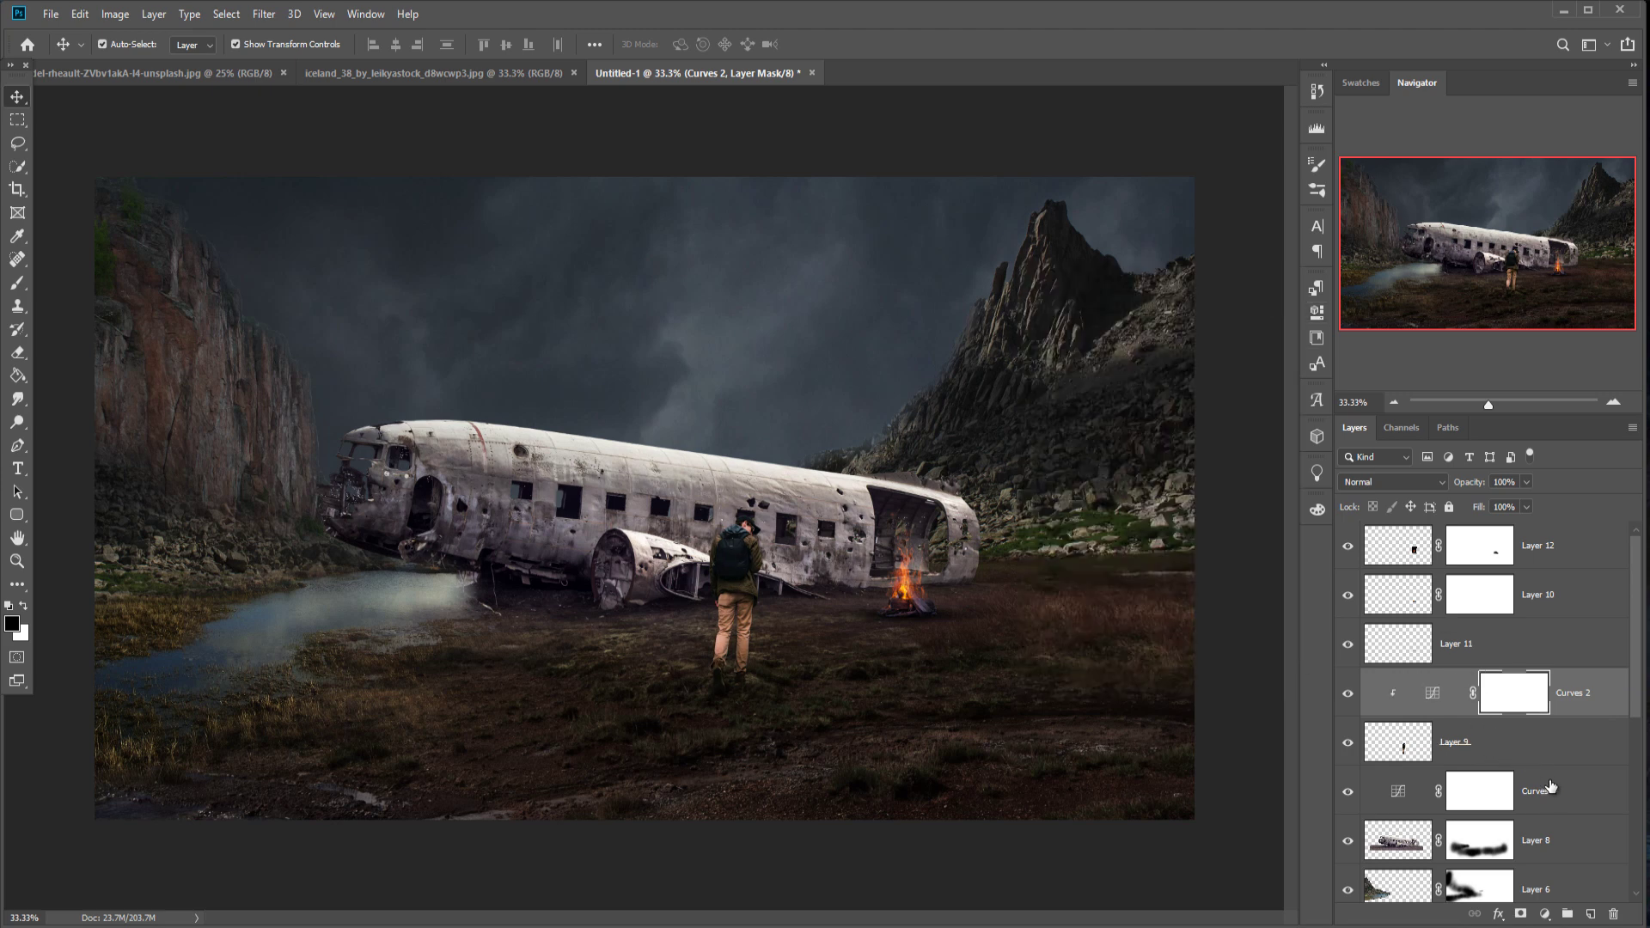
Step: Add a new layer beneath the backpacker and brush a soft black shadow on the ground at his feet with 16% opacity
click(1551, 788)
click(1590, 915)
key(b)
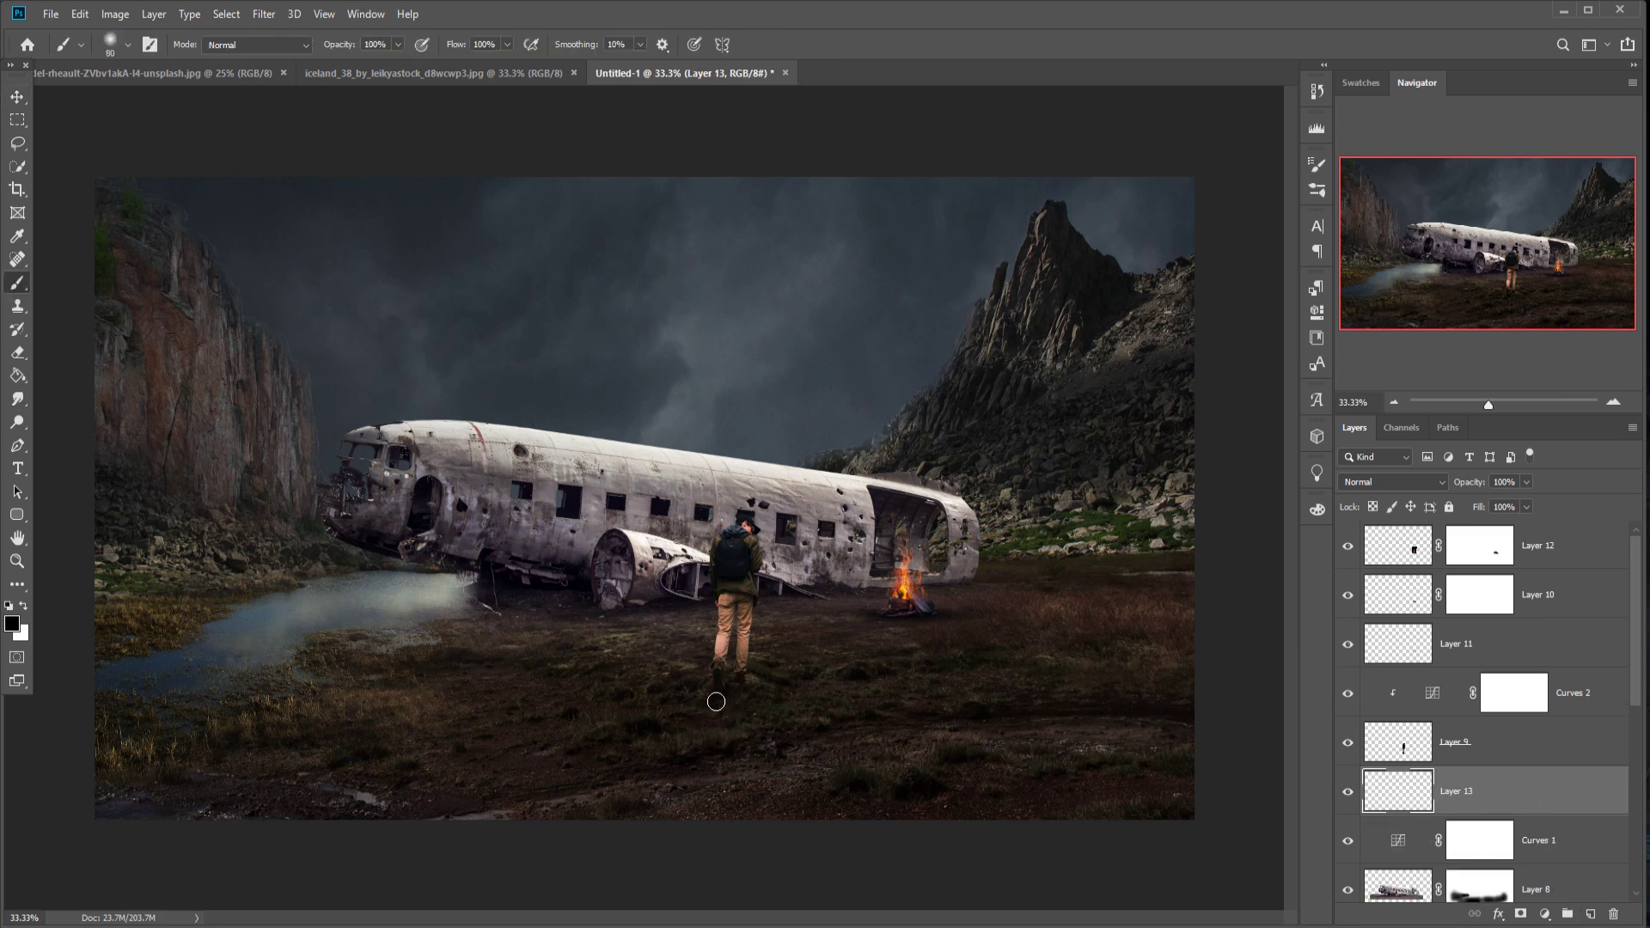
click(398, 43)
drag(401, 64, 317, 71)
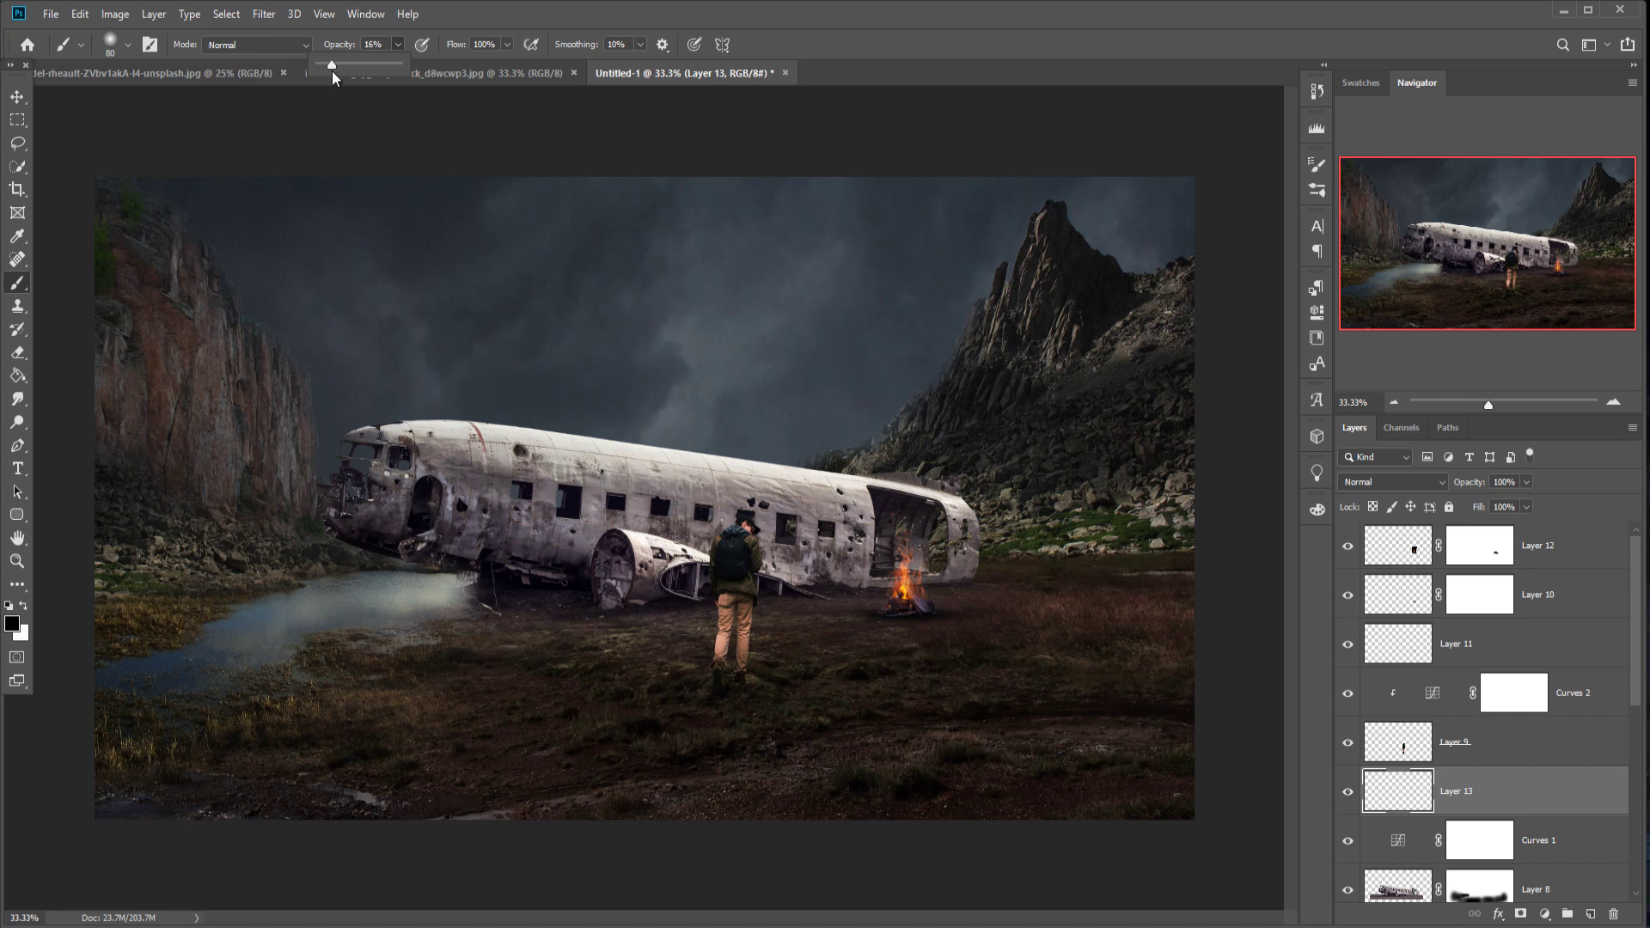
click(717, 693)
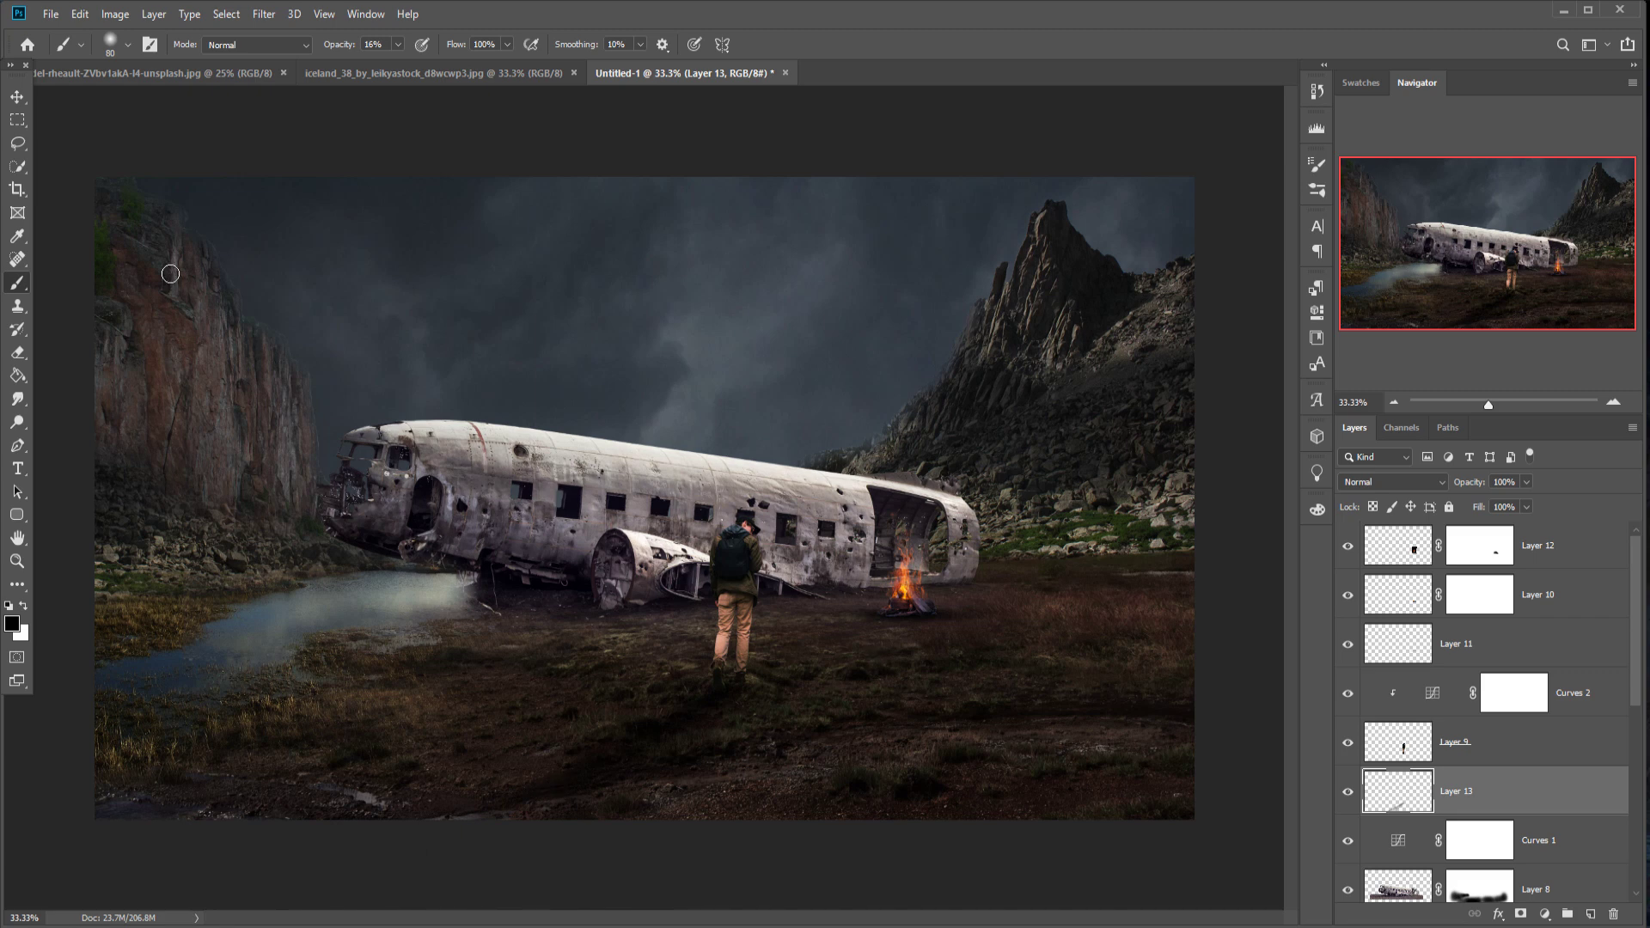
Step: Add a new layer directly above the plane layer and clip it to the plane
click(18, 96)
click(735, 601)
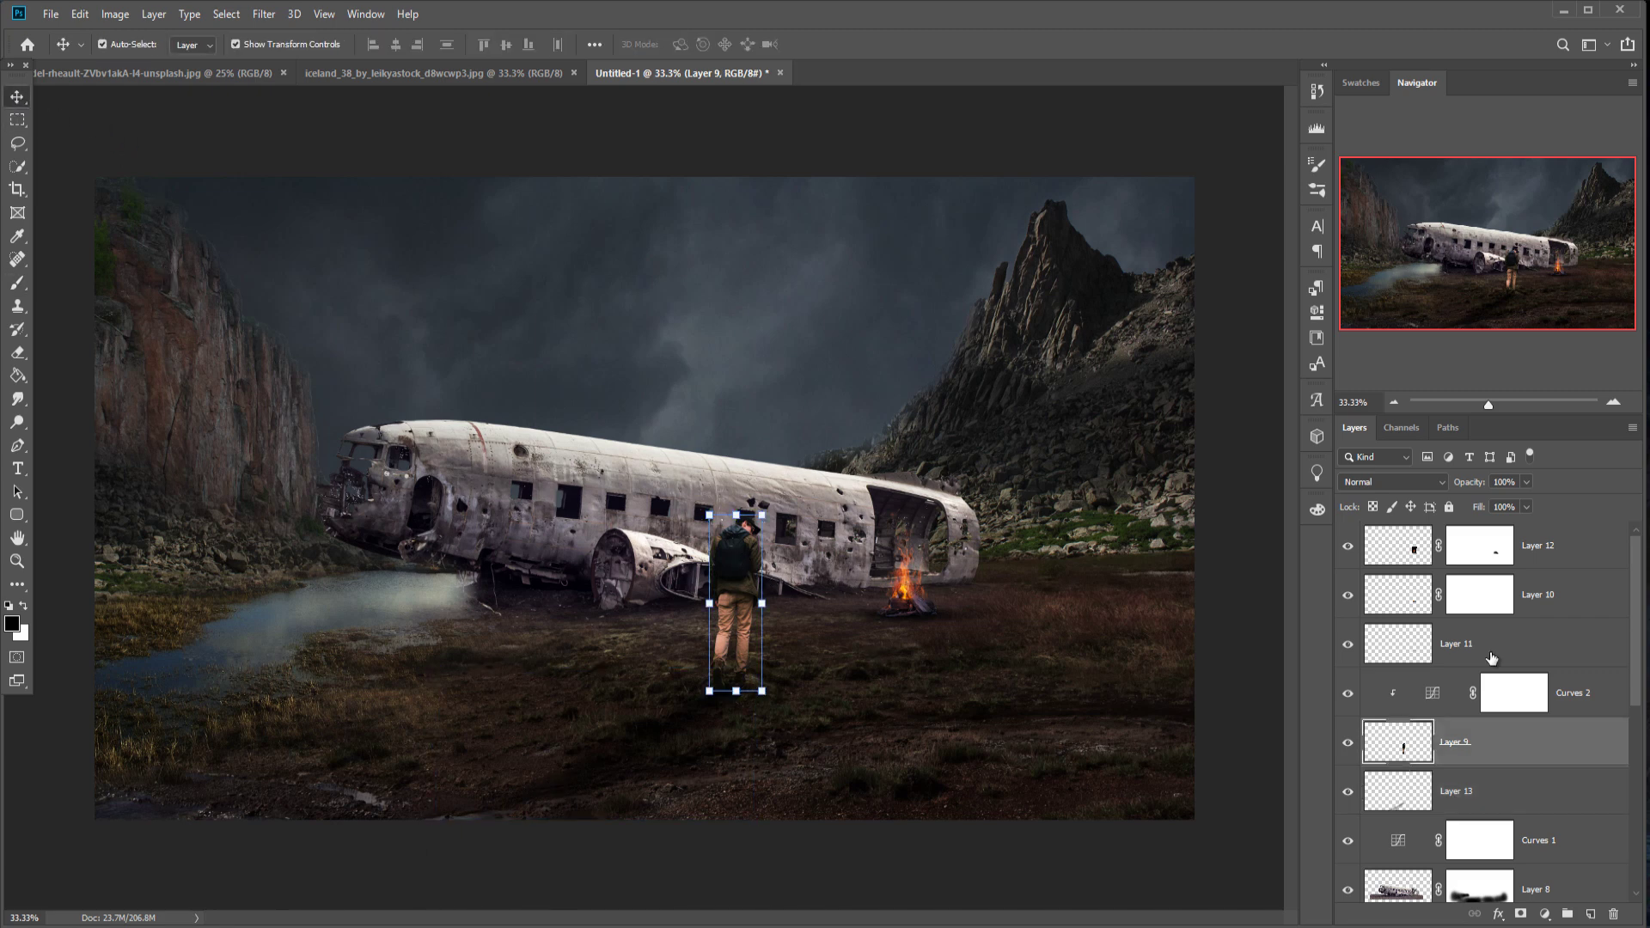
scroll(1521, 729, down, 3)
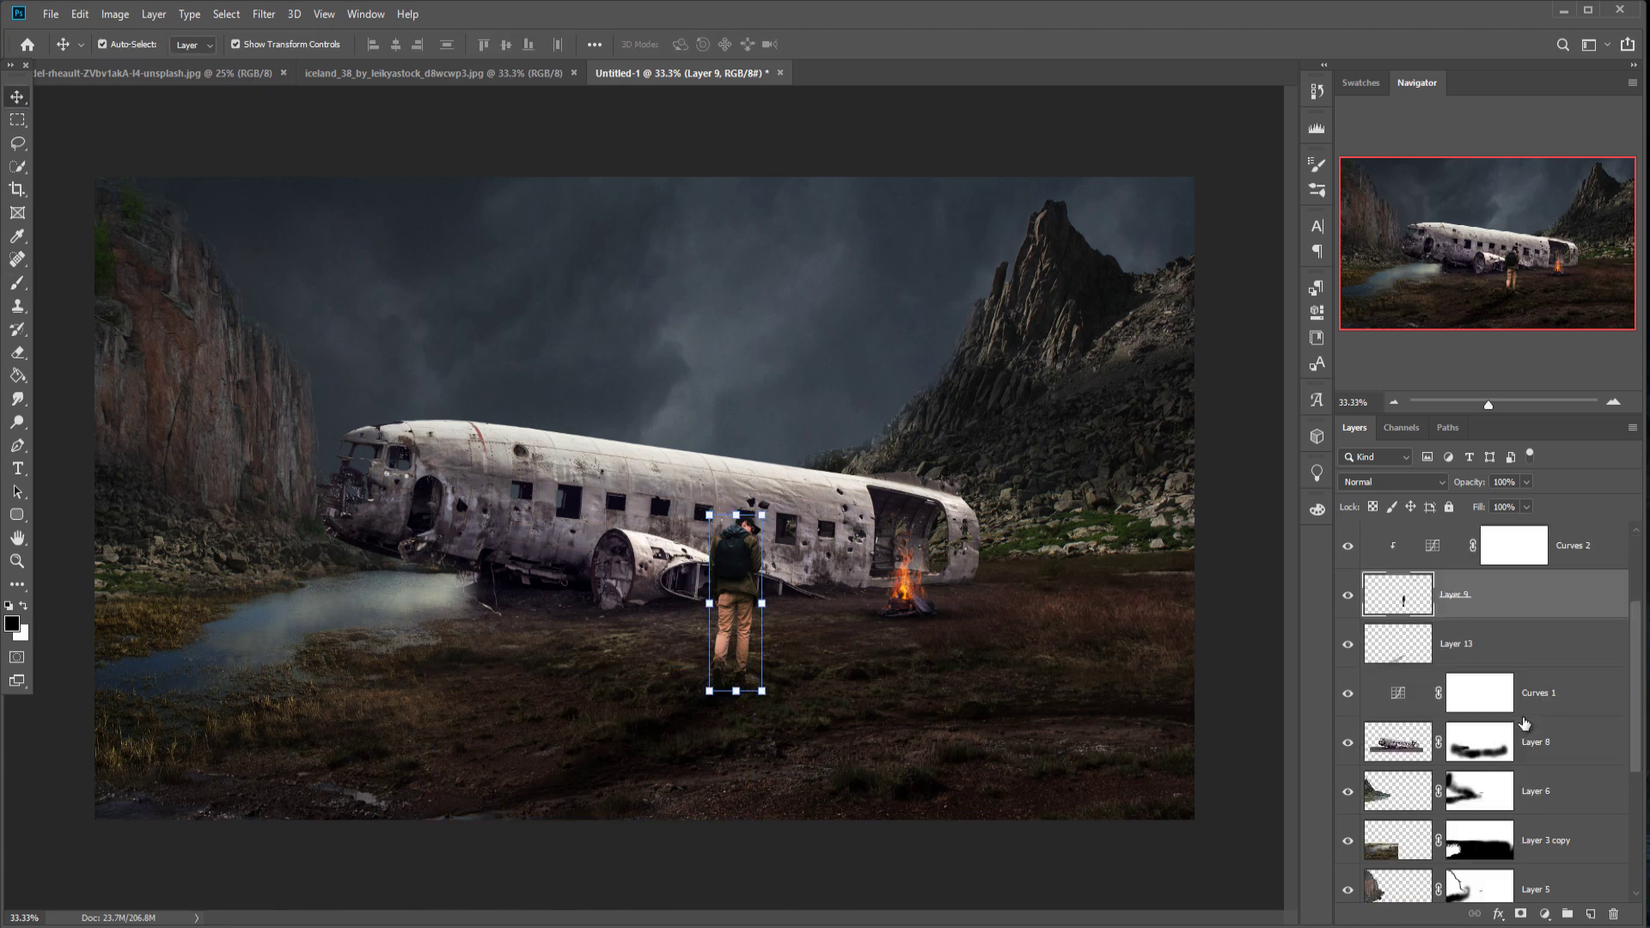
click(1555, 744)
click(1589, 915)
right_click(1519, 744)
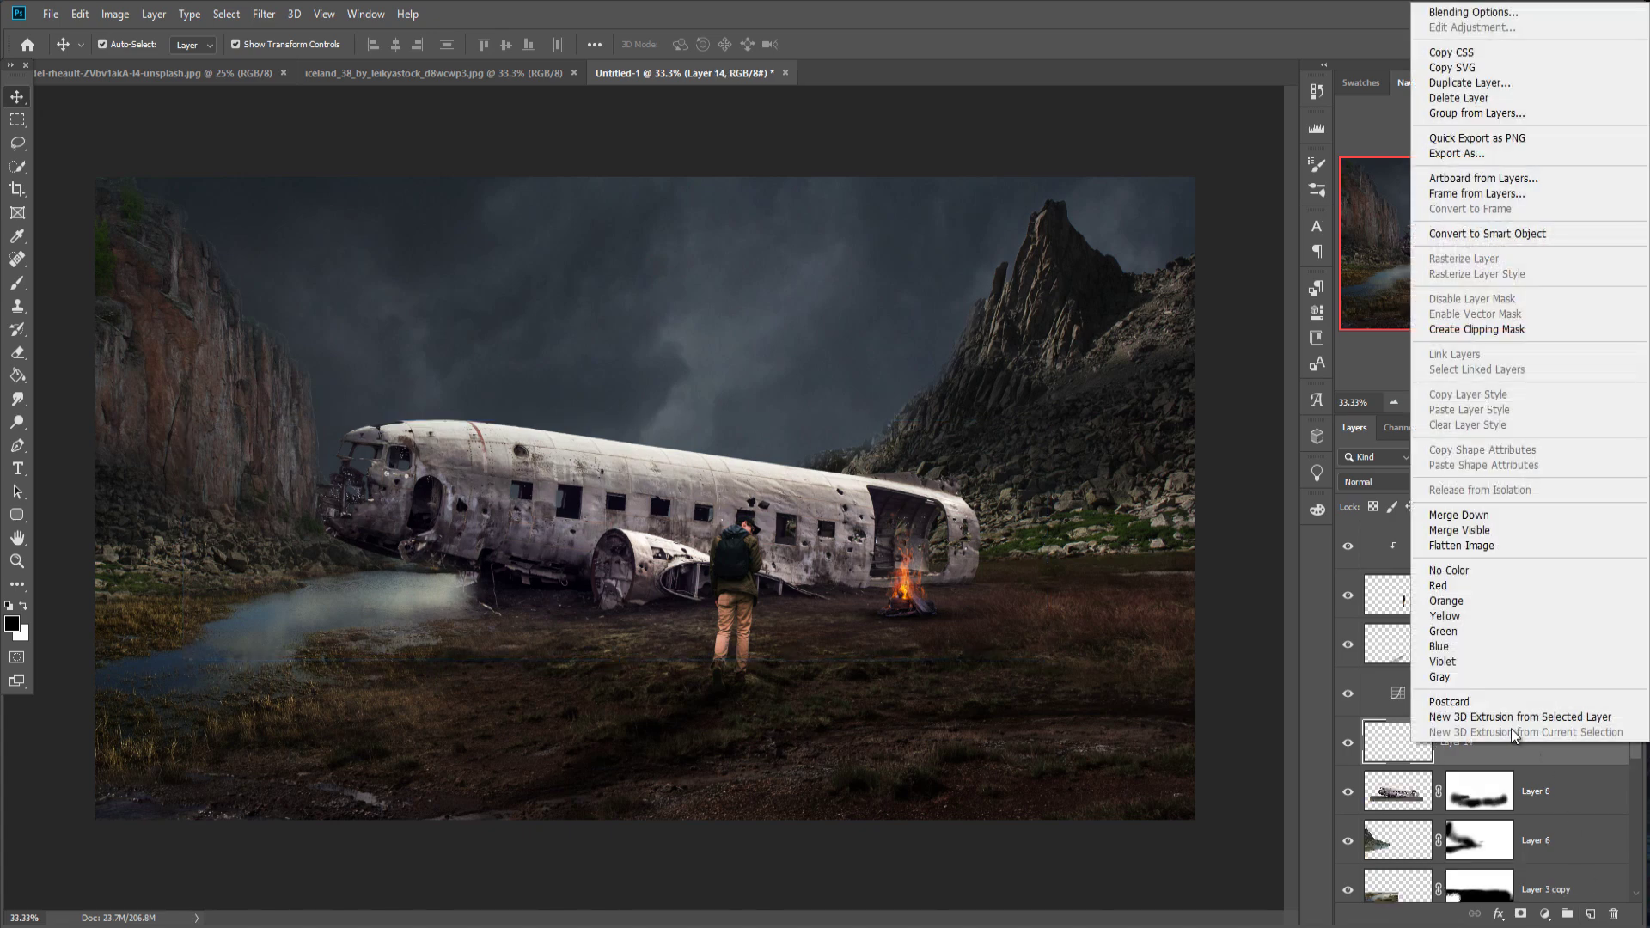
click(1498, 330)
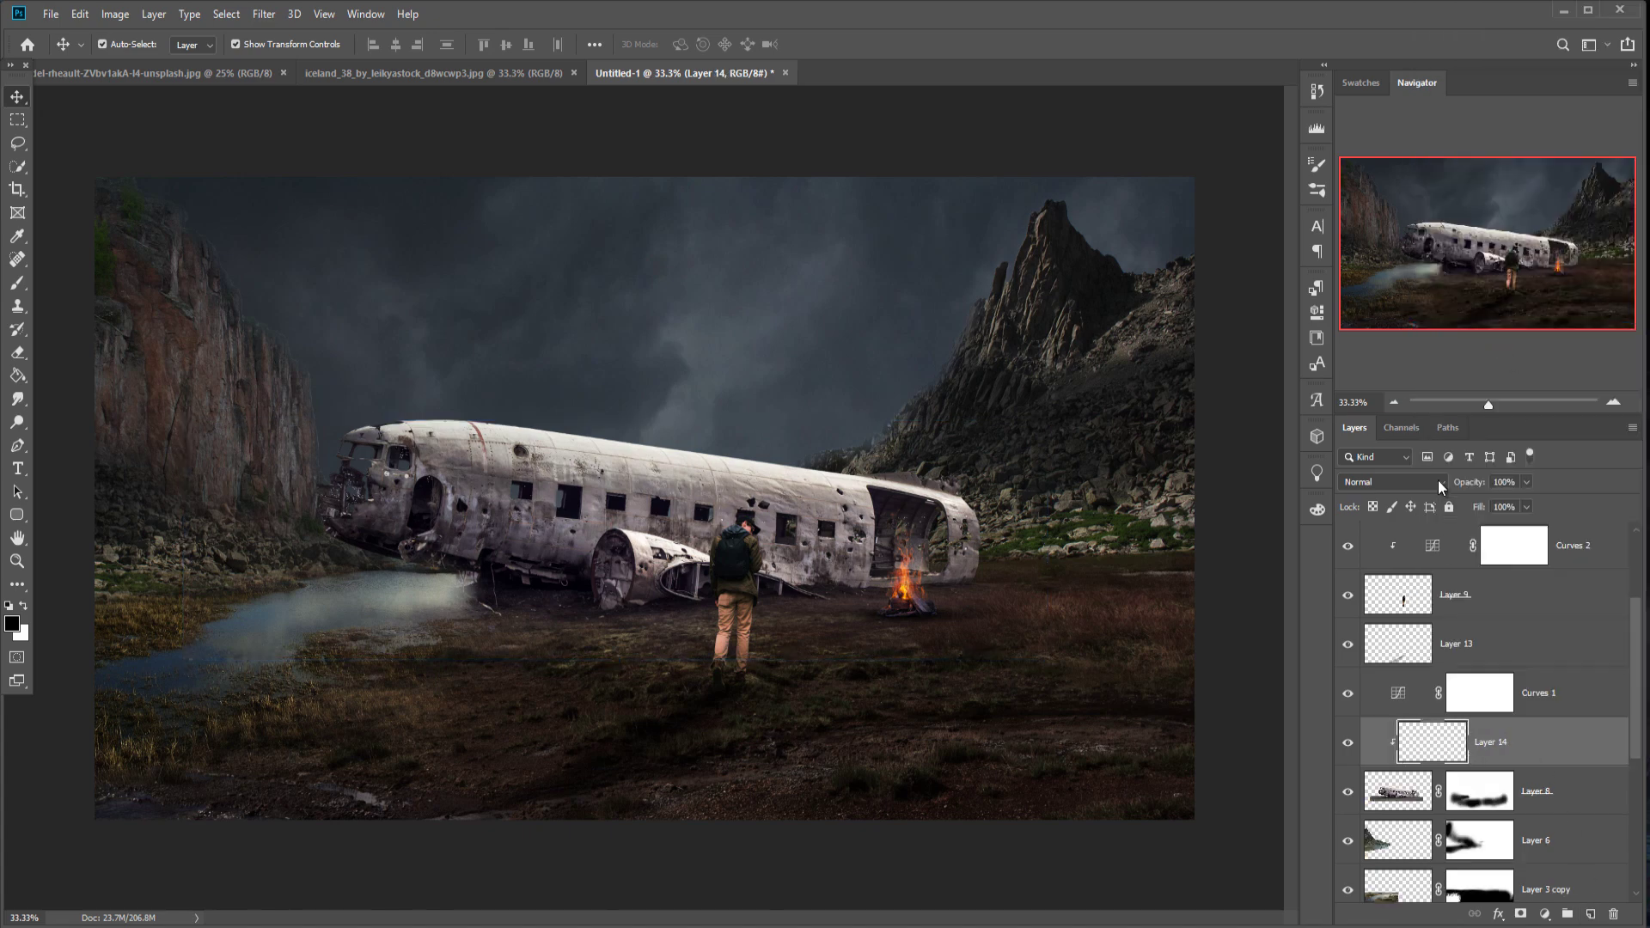
Step: Add a Solid Color fill clipped to the plane with the orange colour fca601
click(1544, 914)
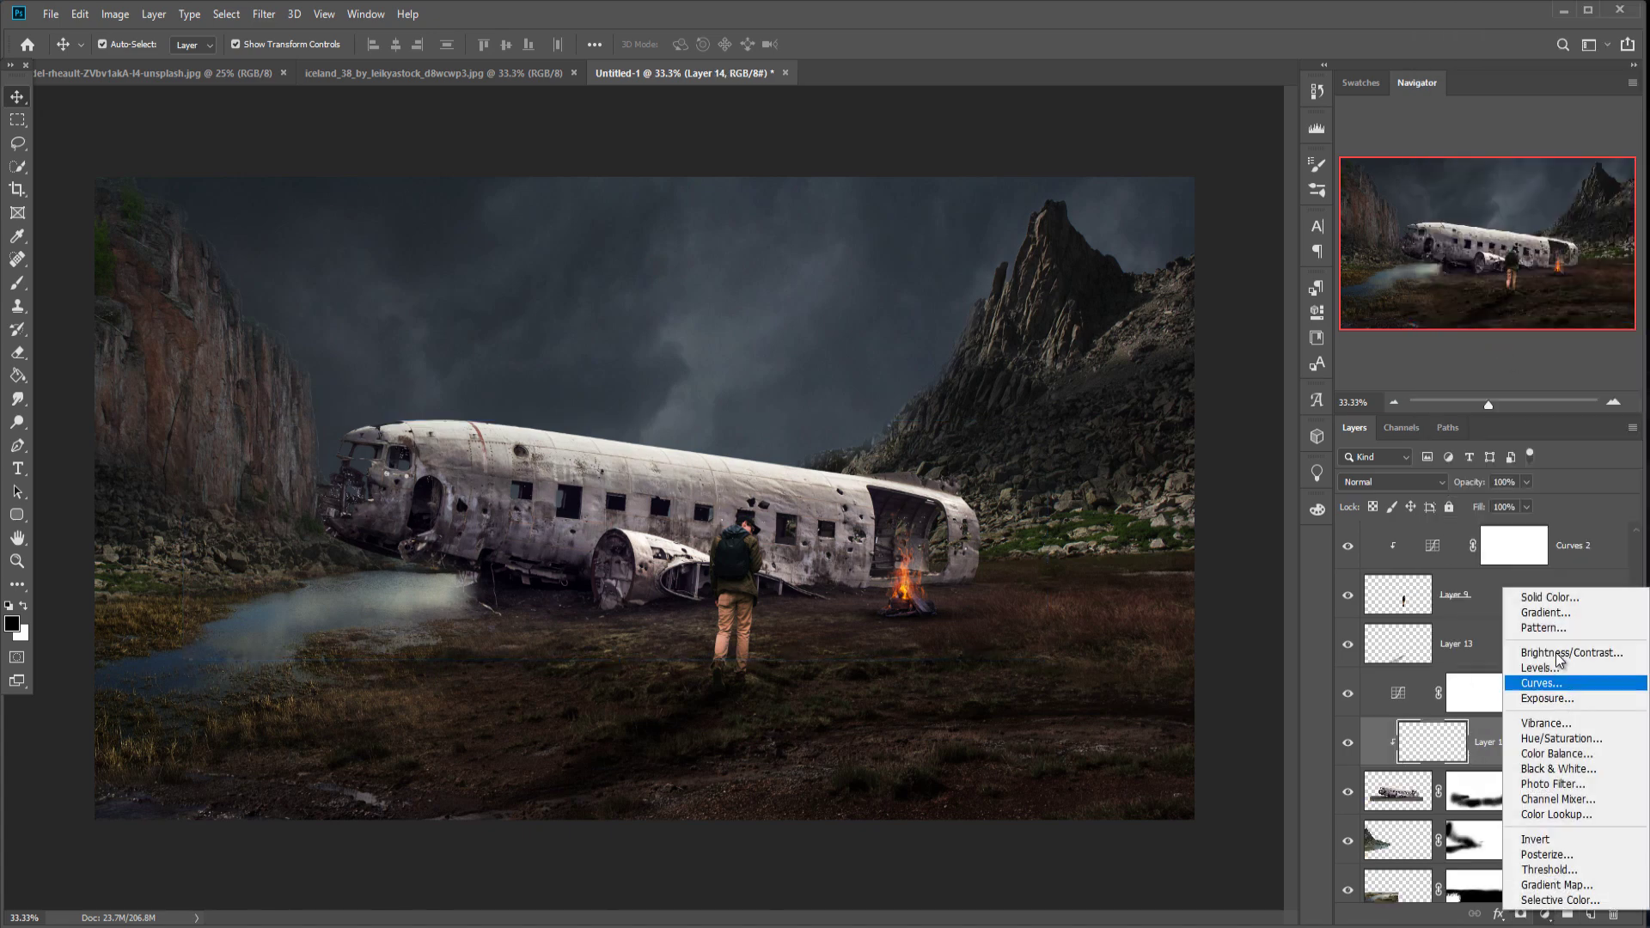
click(1551, 598)
click(990, 460)
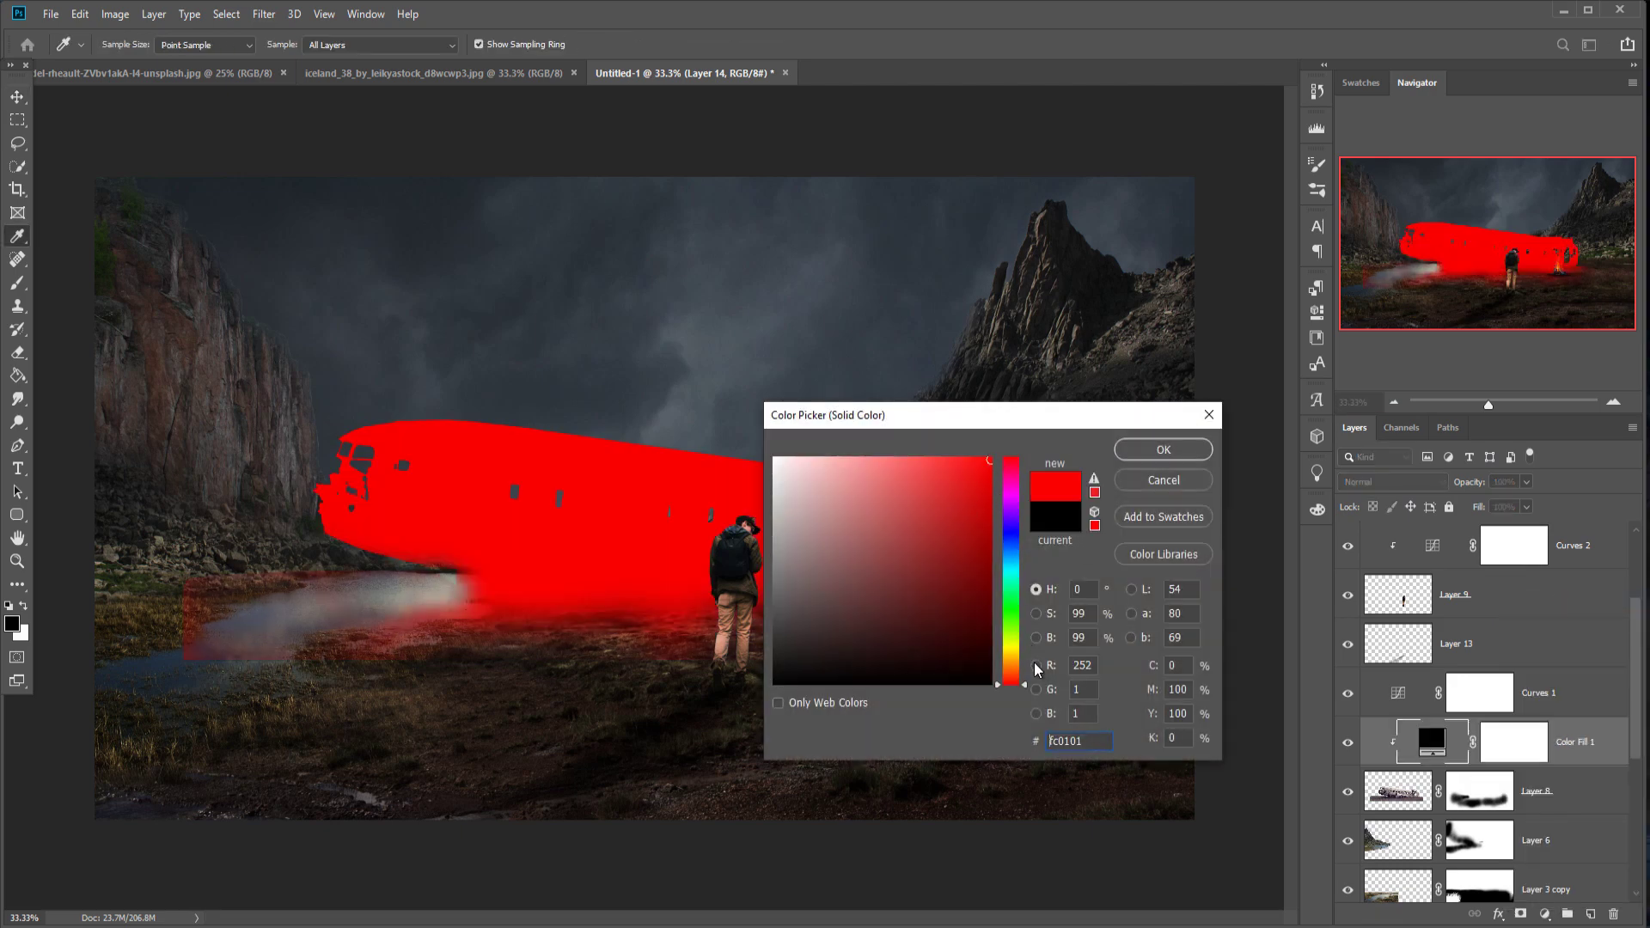
click(1012, 659)
drag(1039, 425, 1399, 448)
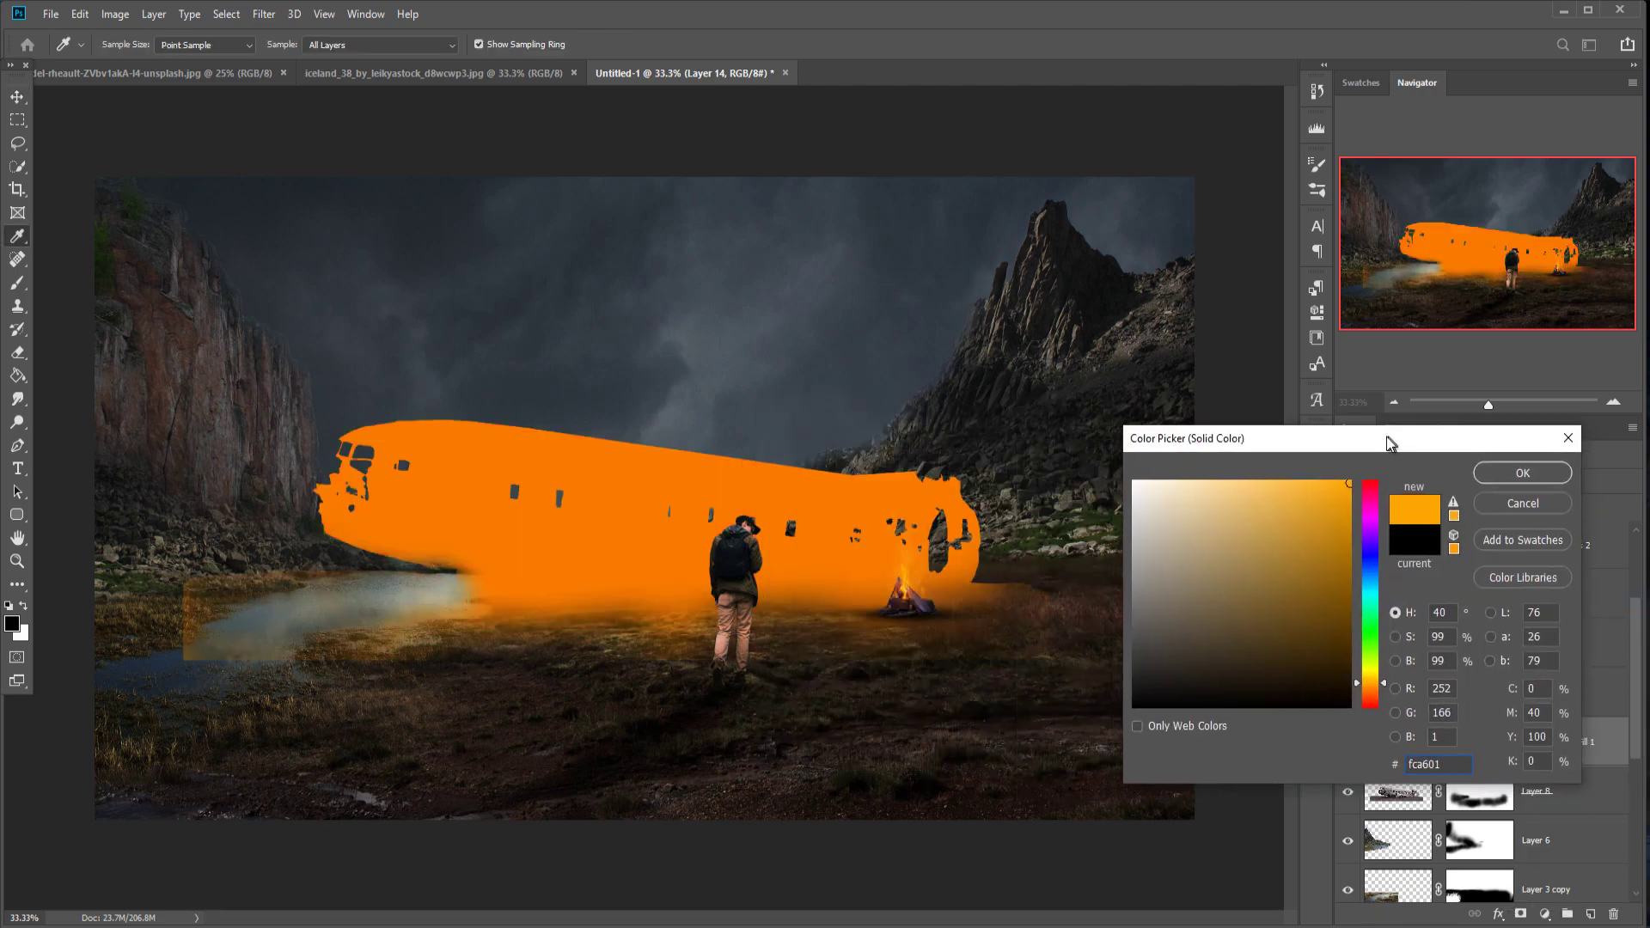
click(1523, 472)
Step: Set the plane's colour fill to Linear Dodge (Add) and change its colour to the deeper orange fc5a01
key(v)
click(1392, 482)
click(1383, 658)
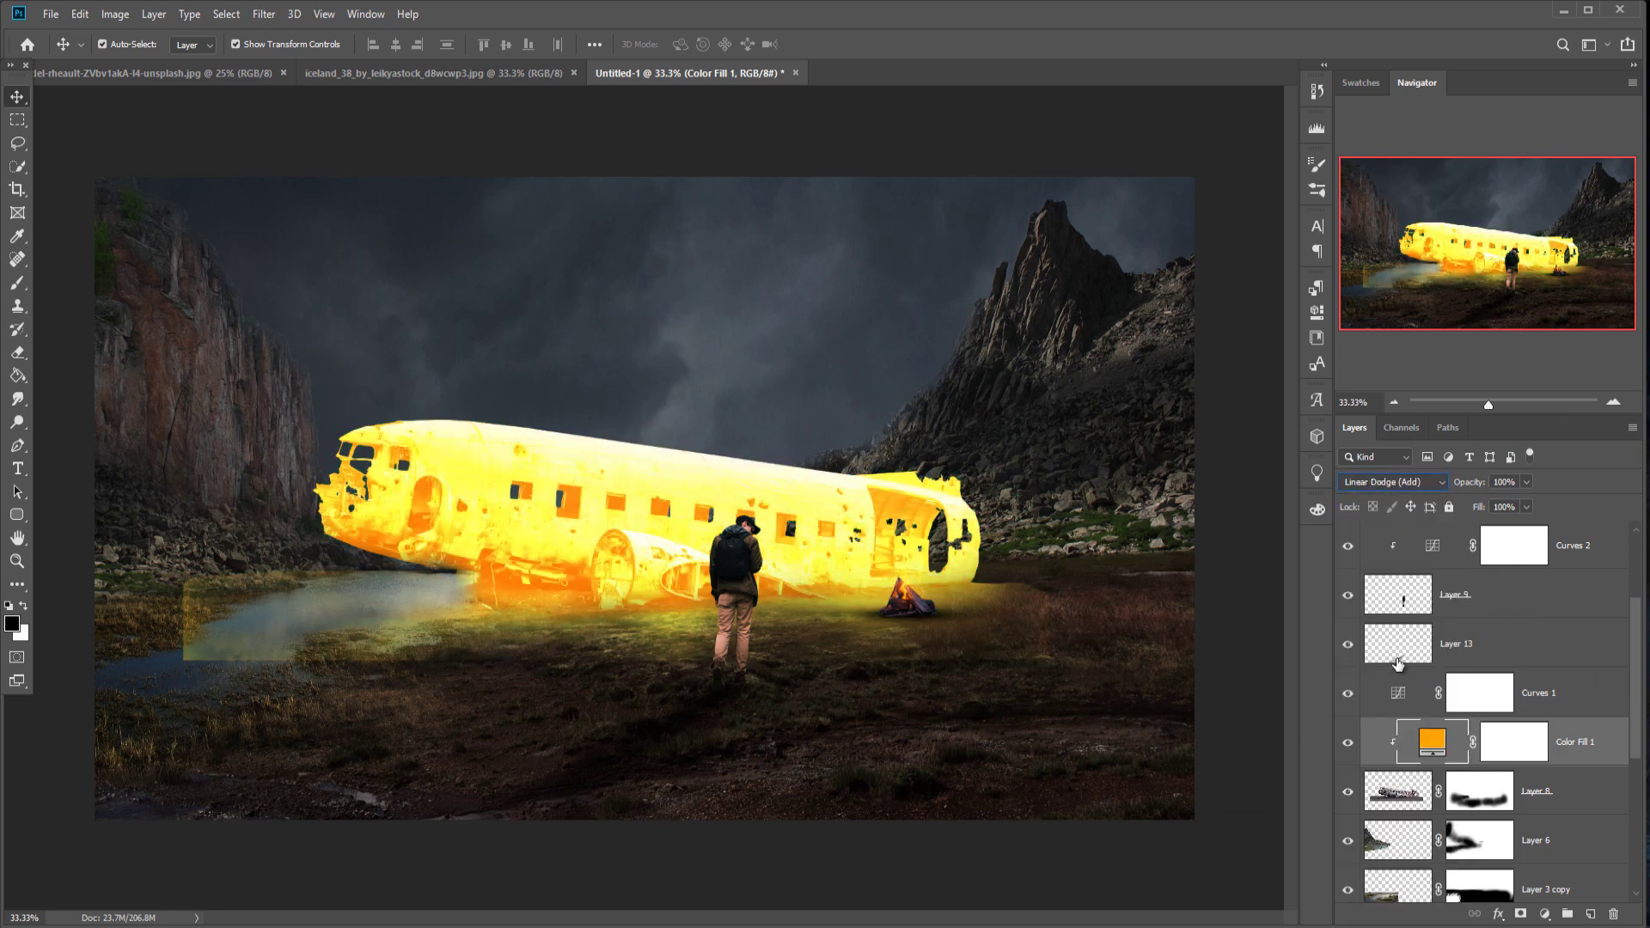
double_click(1430, 744)
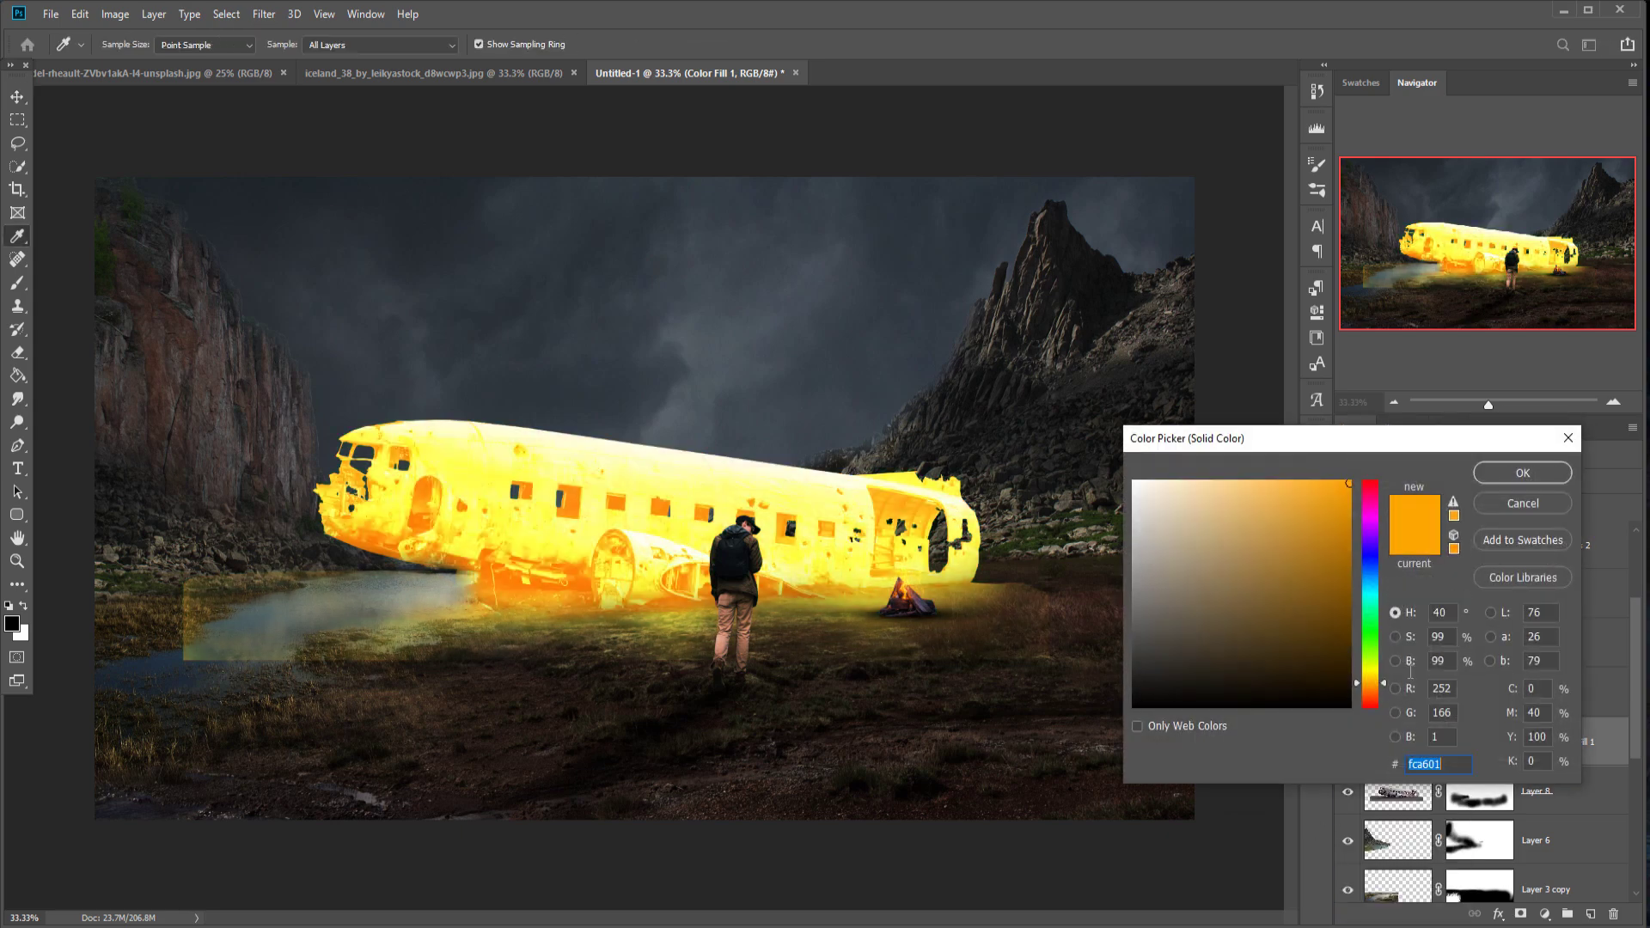
drag(1385, 671, 1385, 694)
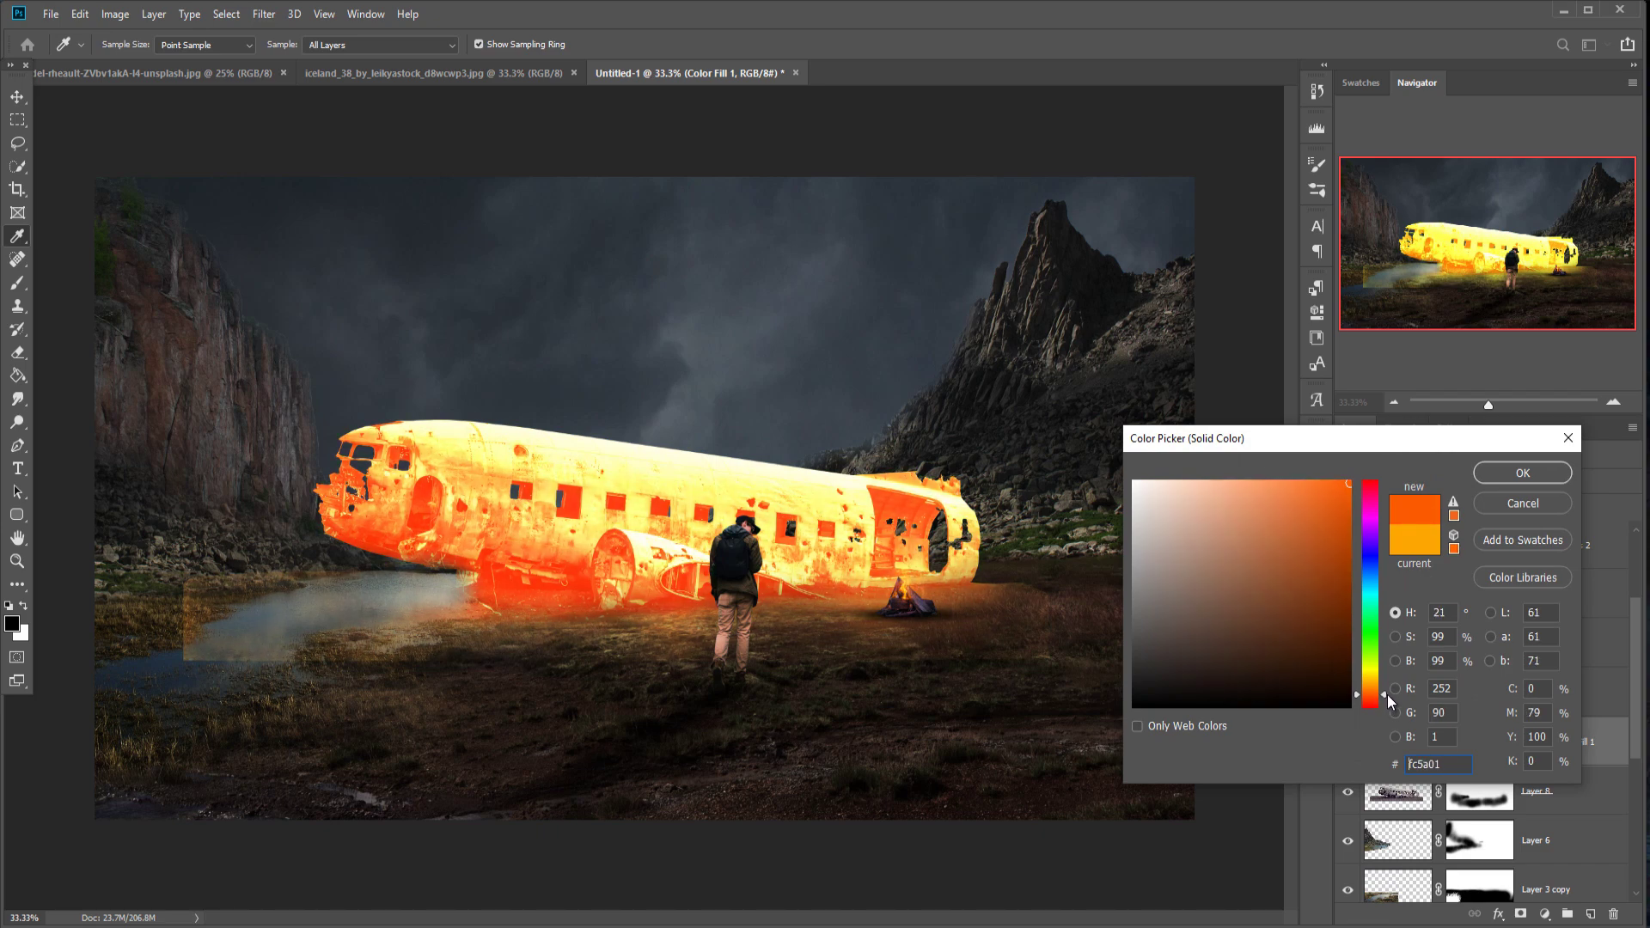
click(1510, 475)
Step: Fill the colour fill layer's mask with black using the Paint Bucket to hide the orange light
click(1492, 747)
click(18, 376)
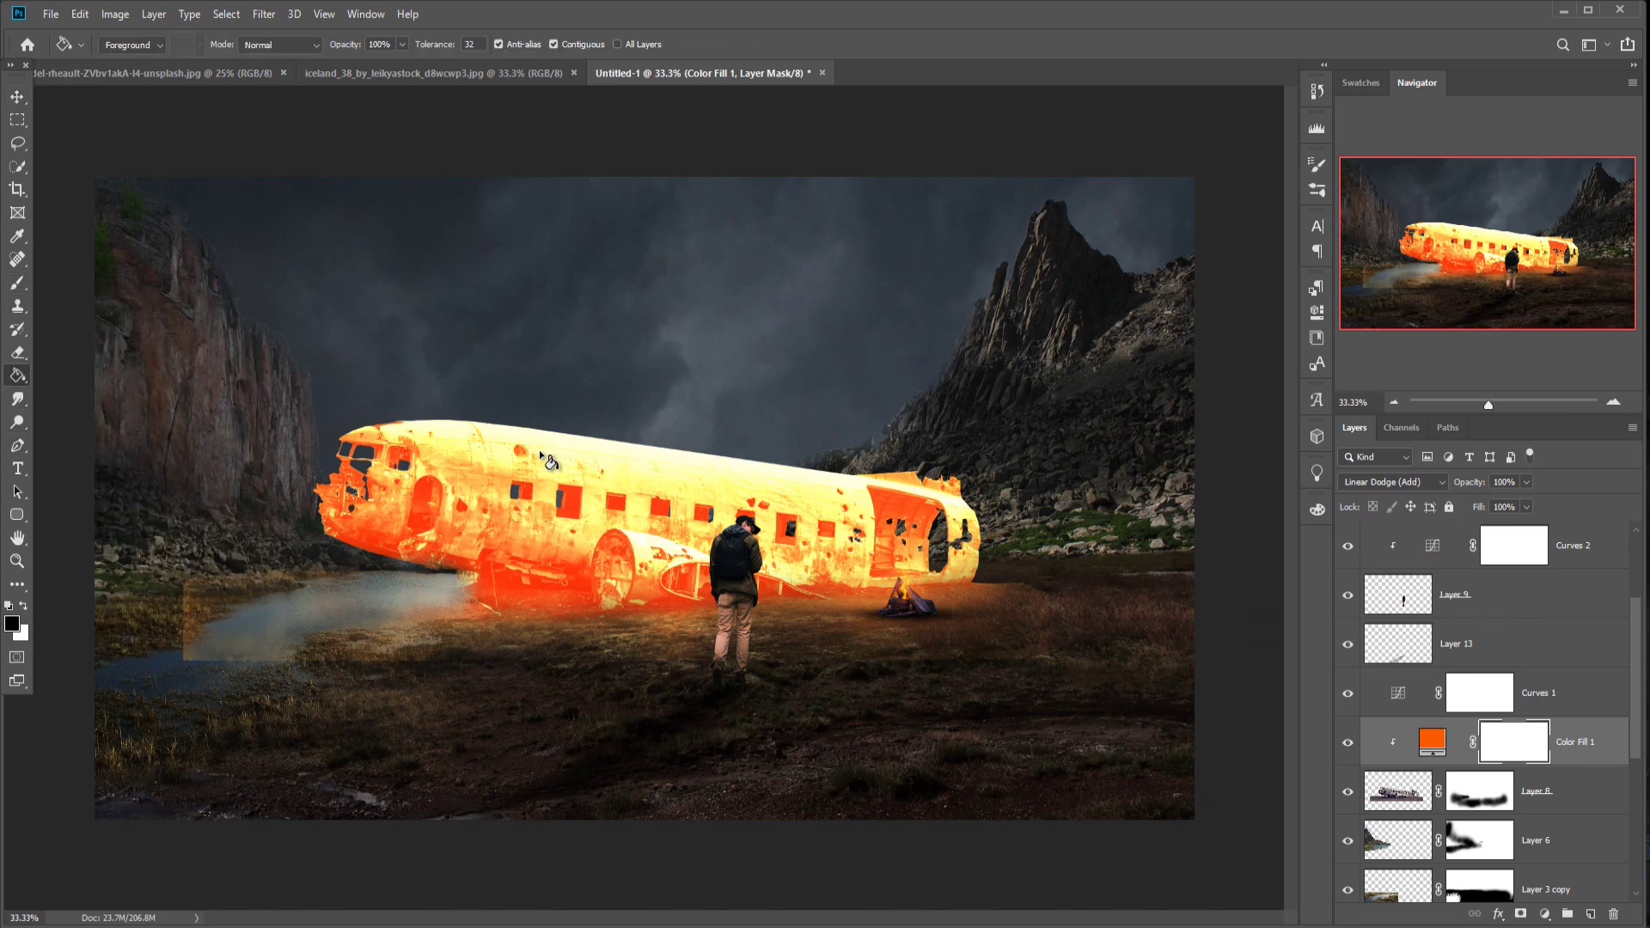
click(1057, 574)
Step: Paint white on the colour fill mask with a 150 px brush at 60% opacity to light the plane's open doorway and tail near the fire
click(19, 283)
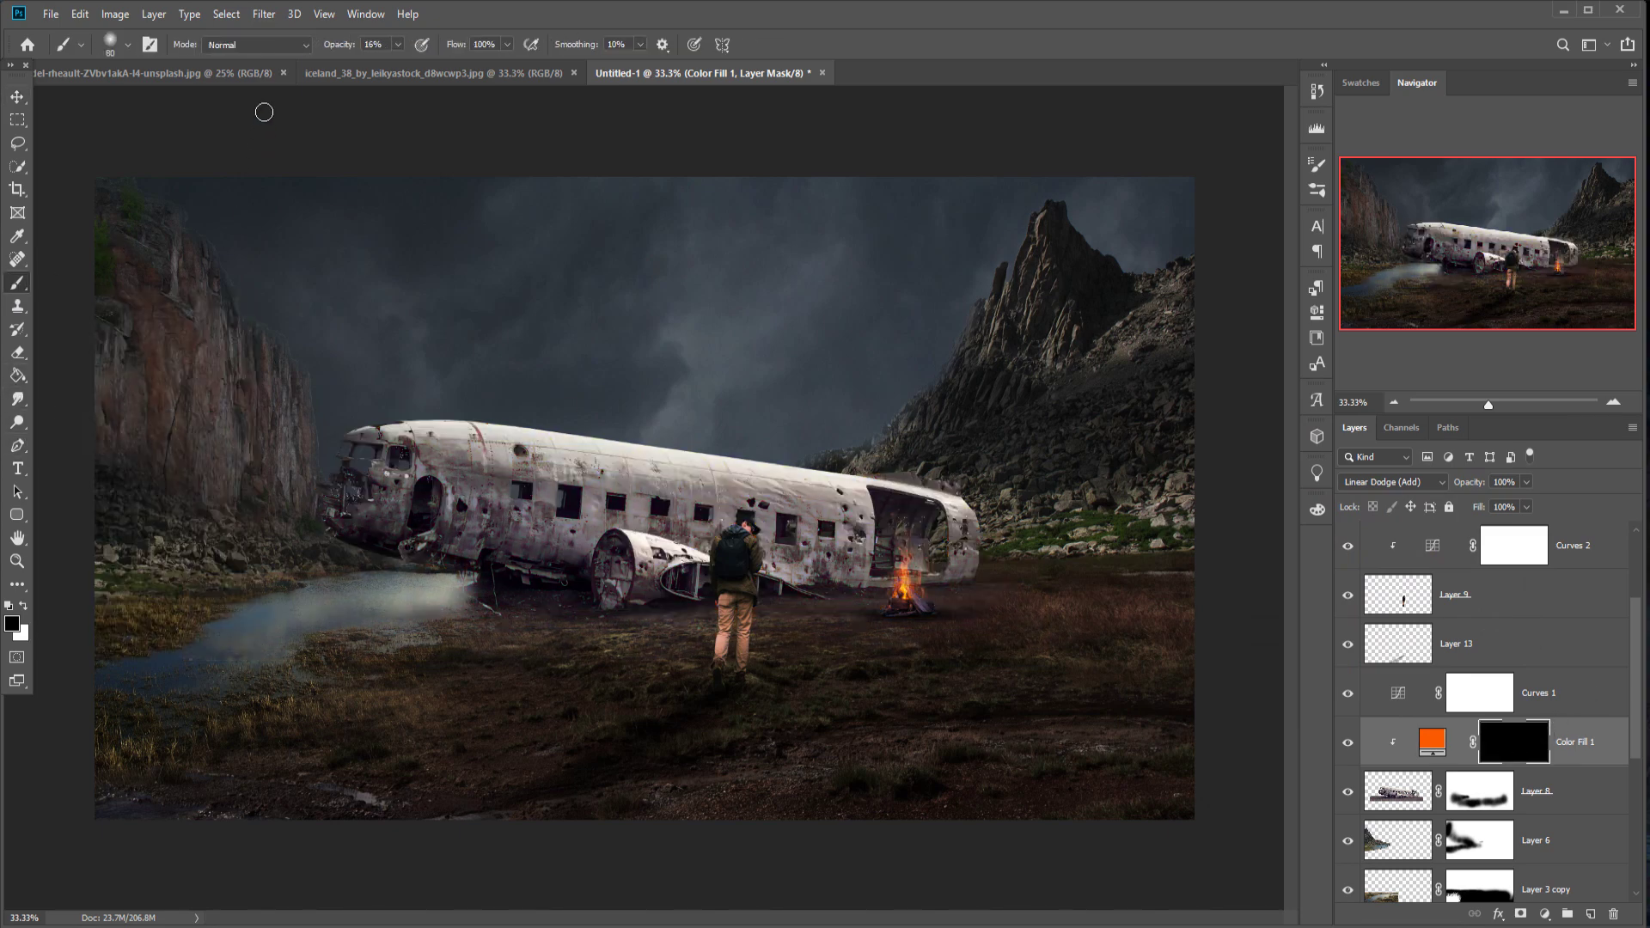
click(507, 44)
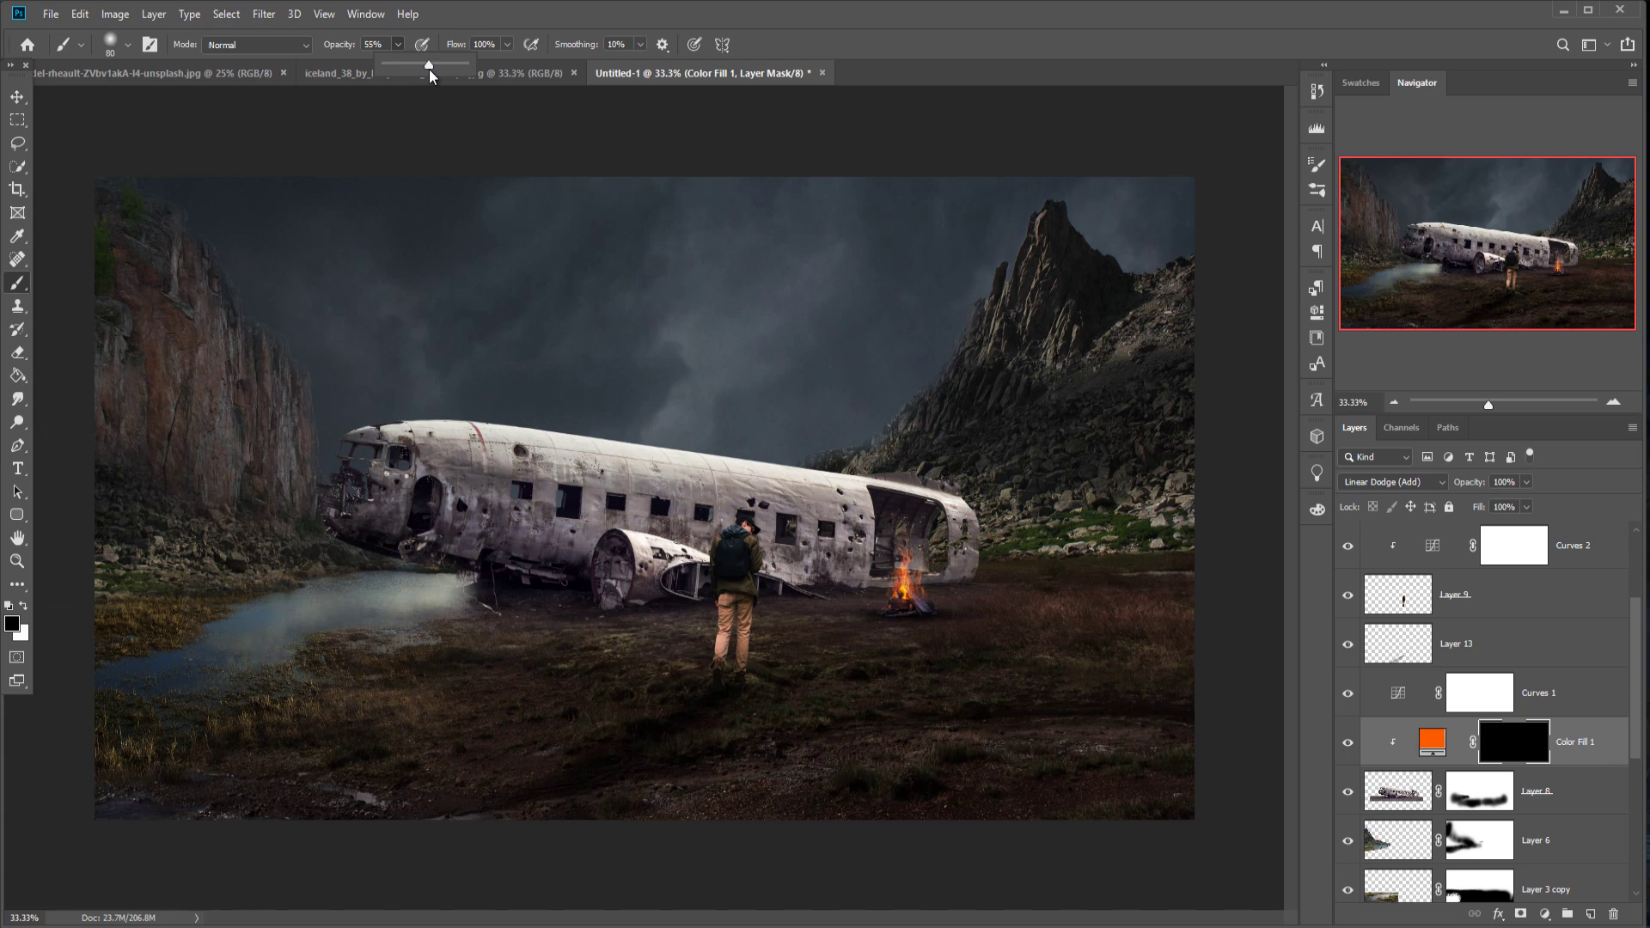
key(ctrl+plus)
key(ctrl+plus)
drag(967, 593, 204, 507)
key(bracketright)
key(bracketright)
key(bracketright)
key(bracketright)
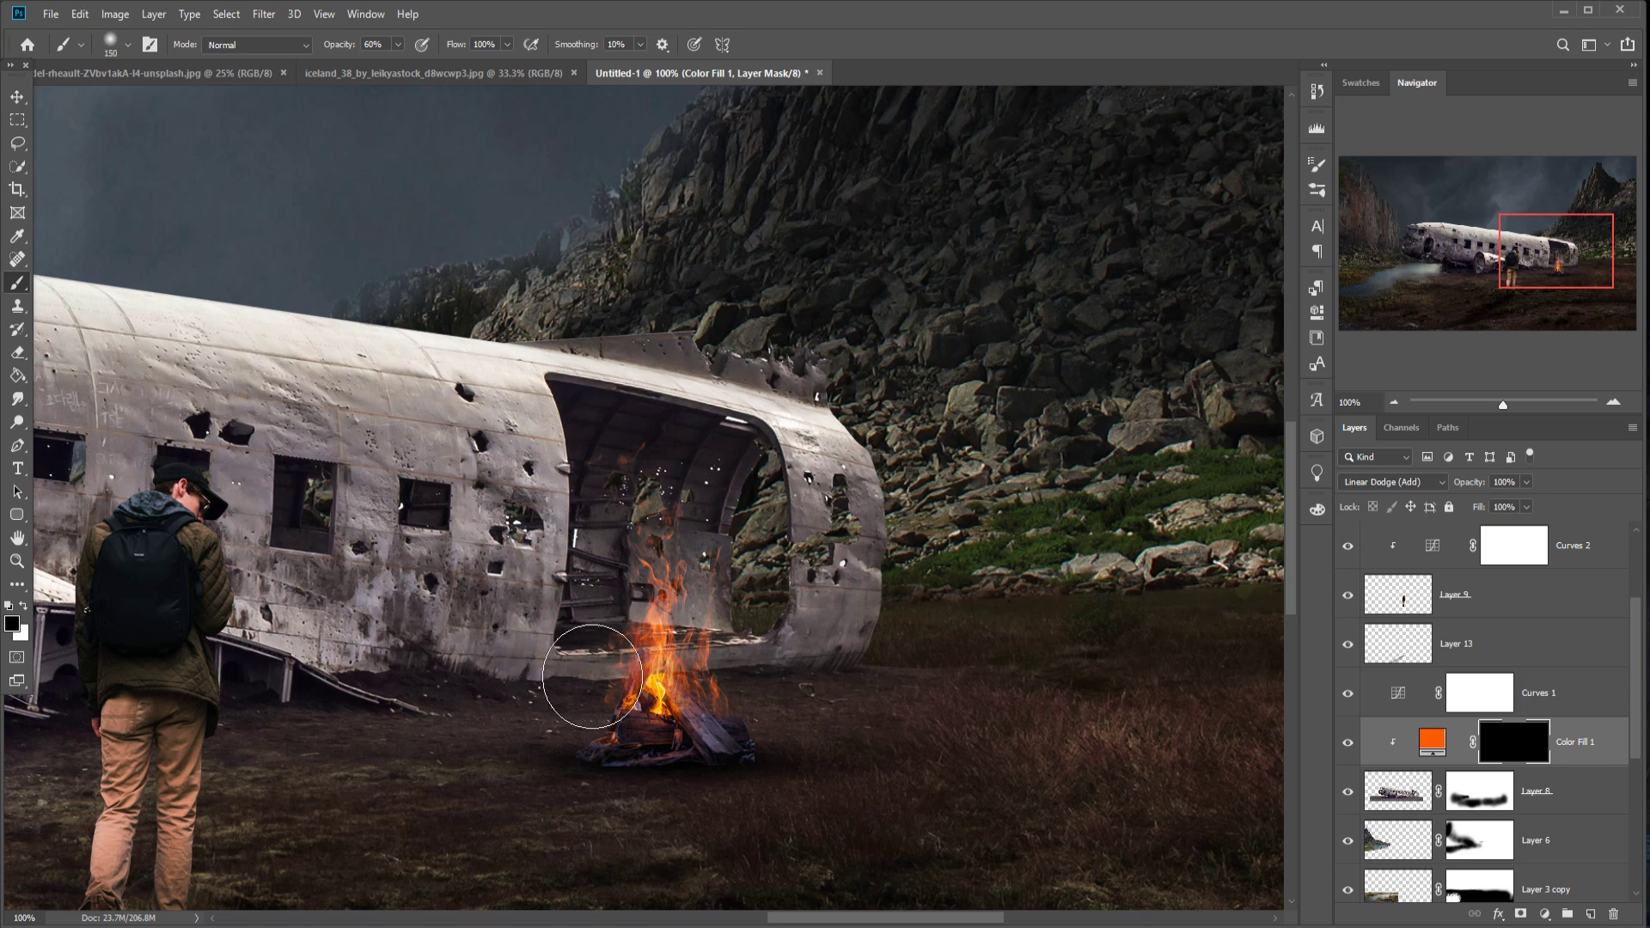
mouse_move(563, 640)
mouse_down()
mouse_move(760, 647)
mouse_move(796, 565)
mouse_move(782, 482)
mouse_move(702, 416)
mouse_move(588, 404)
mouse_move(664, 416)
mouse_move(618, 420)
mouse_move(521, 394)
mouse_move(540, 420)
mouse_move(499, 381)
mouse_move(581, 497)
mouse_move(564, 575)
mouse_move(552, 537)
mouse_move(539, 576)
mouse_move(541, 657)
mouse_move(646, 561)
mouse_move(692, 577)
mouse_move(706, 554)
mouse_move(670, 497)
mouse_move(704, 621)
mouse_move(761, 640)
mouse_move(756, 731)
mouse_move(521, 682)
mouse_move(416, 717)
mouse_move(538, 686)
mouse_move(482, 708)
mouse_move(818, 676)
mouse_move(787, 448)
mouse_move(775, 493)
mouse_move(822, 547)
mouse_up()
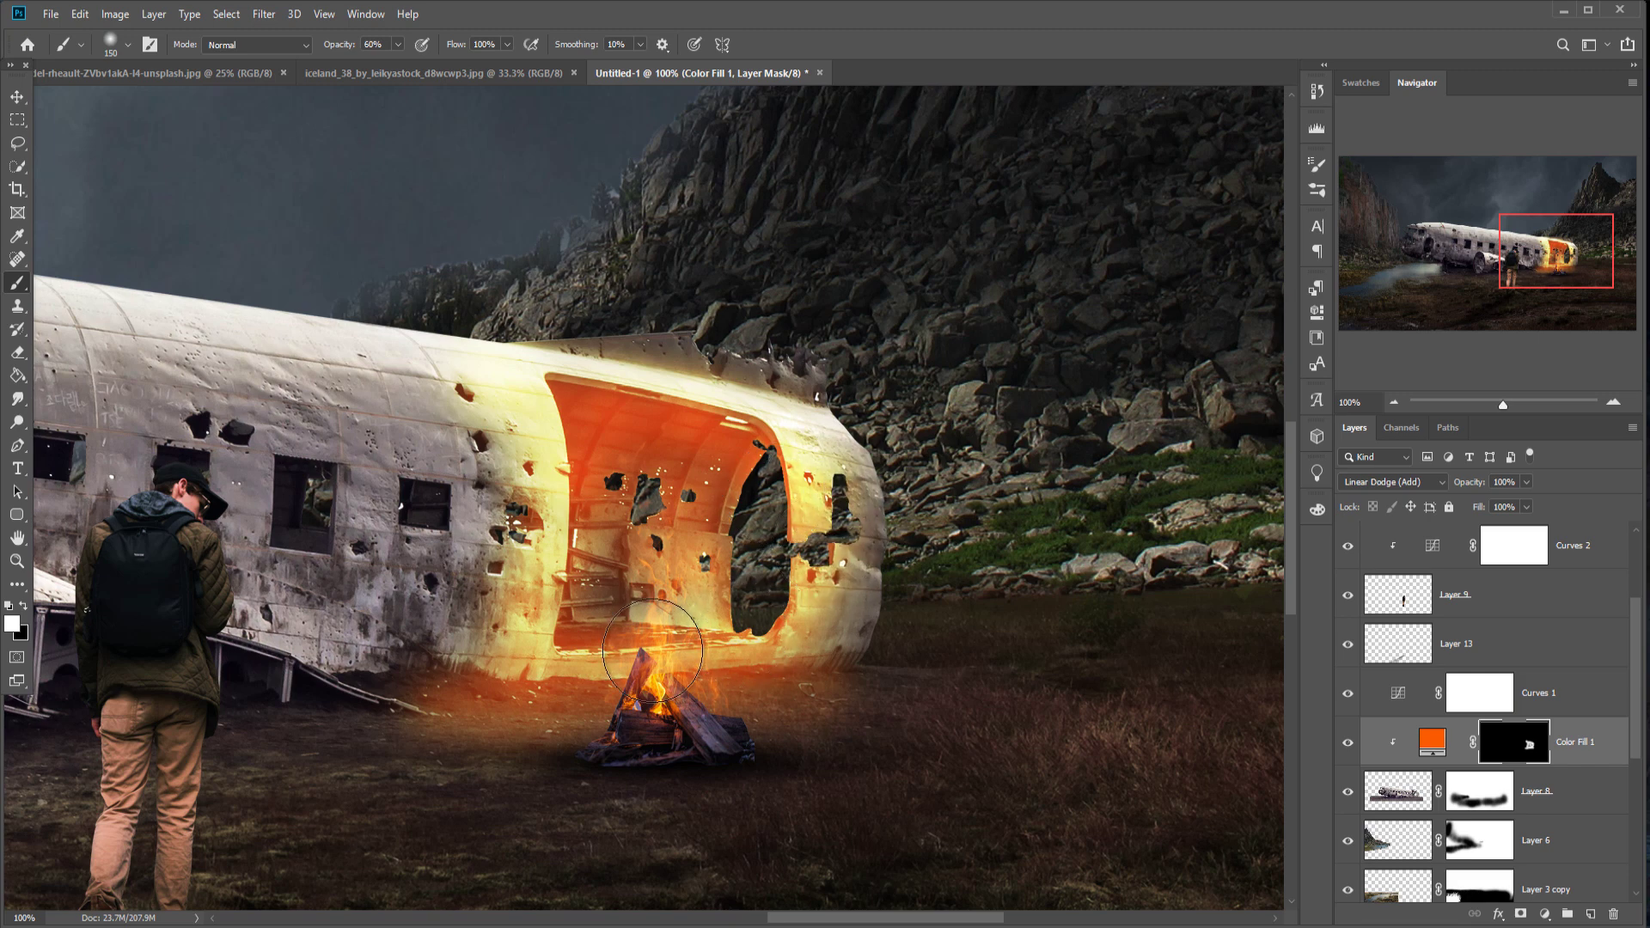
mouse_move(385, 687)
mouse_down()
mouse_move(430, 689)
mouse_move(503, 569)
mouse_move(420, 681)
mouse_move(358, 706)
mouse_move(386, 708)
mouse_move(342, 715)
mouse_up()
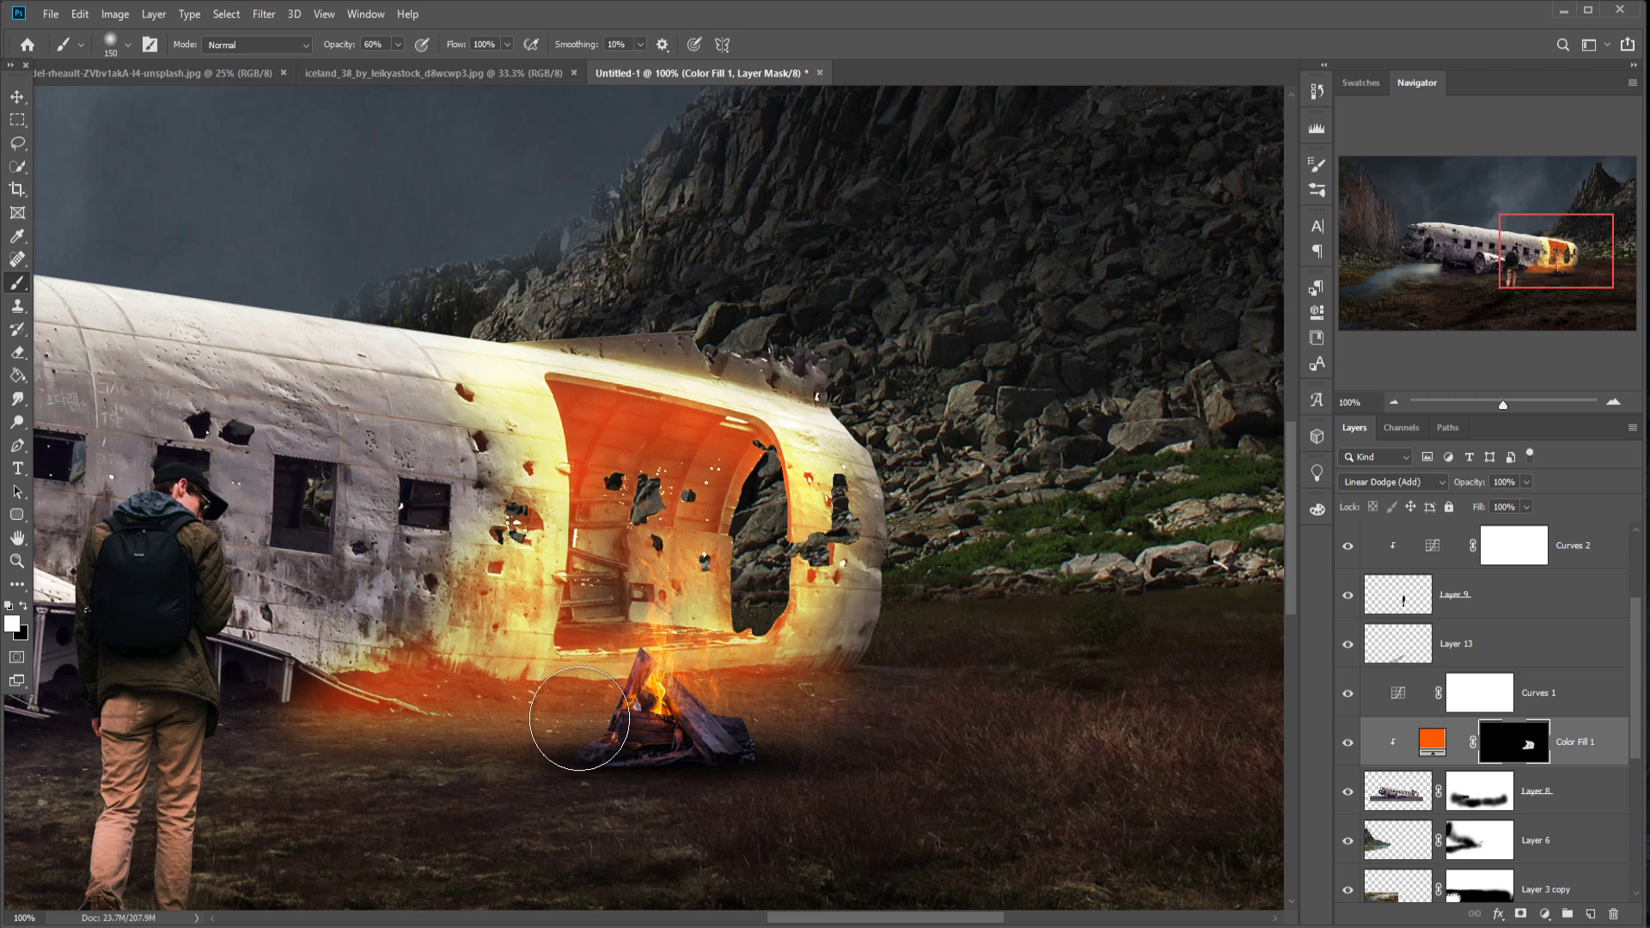
Step: Soften the glow's edge on the ground below the fuselage by brushing black on the mask at 23% opacity
click(23, 606)
click(398, 44)
drag(400, 64, 369, 65)
mouse_move(350, 762)
mouse_down()
mouse_move(265, 699)
mouse_move(283, 735)
mouse_up()
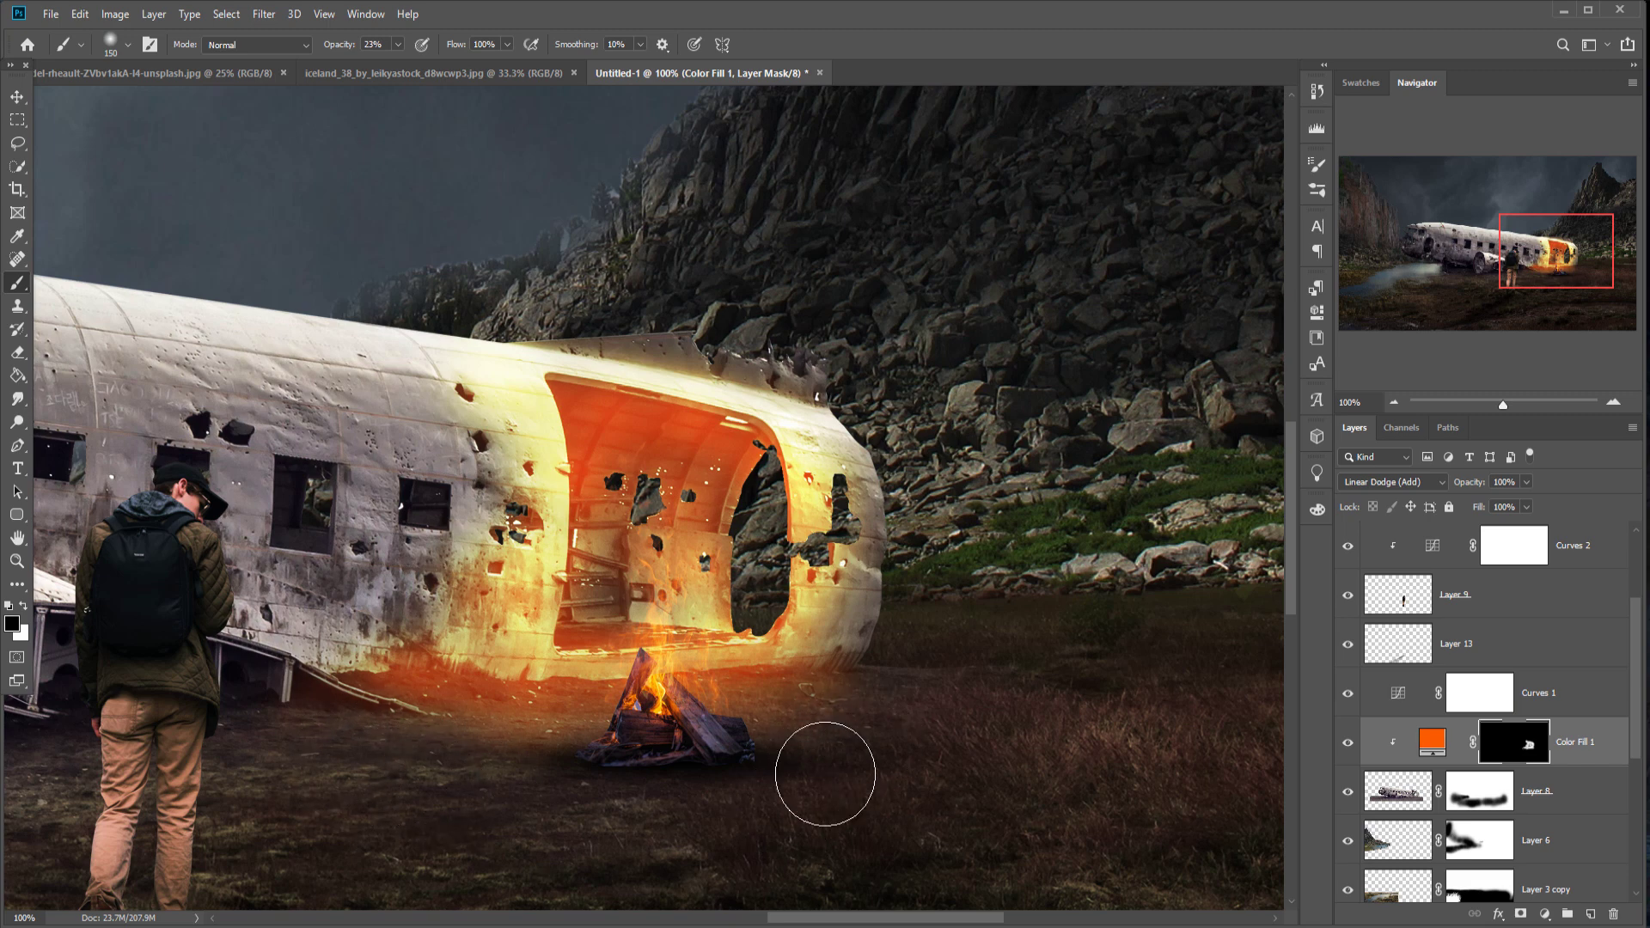
Step: Add a new empty layer directly below Layer 11
click(16, 97)
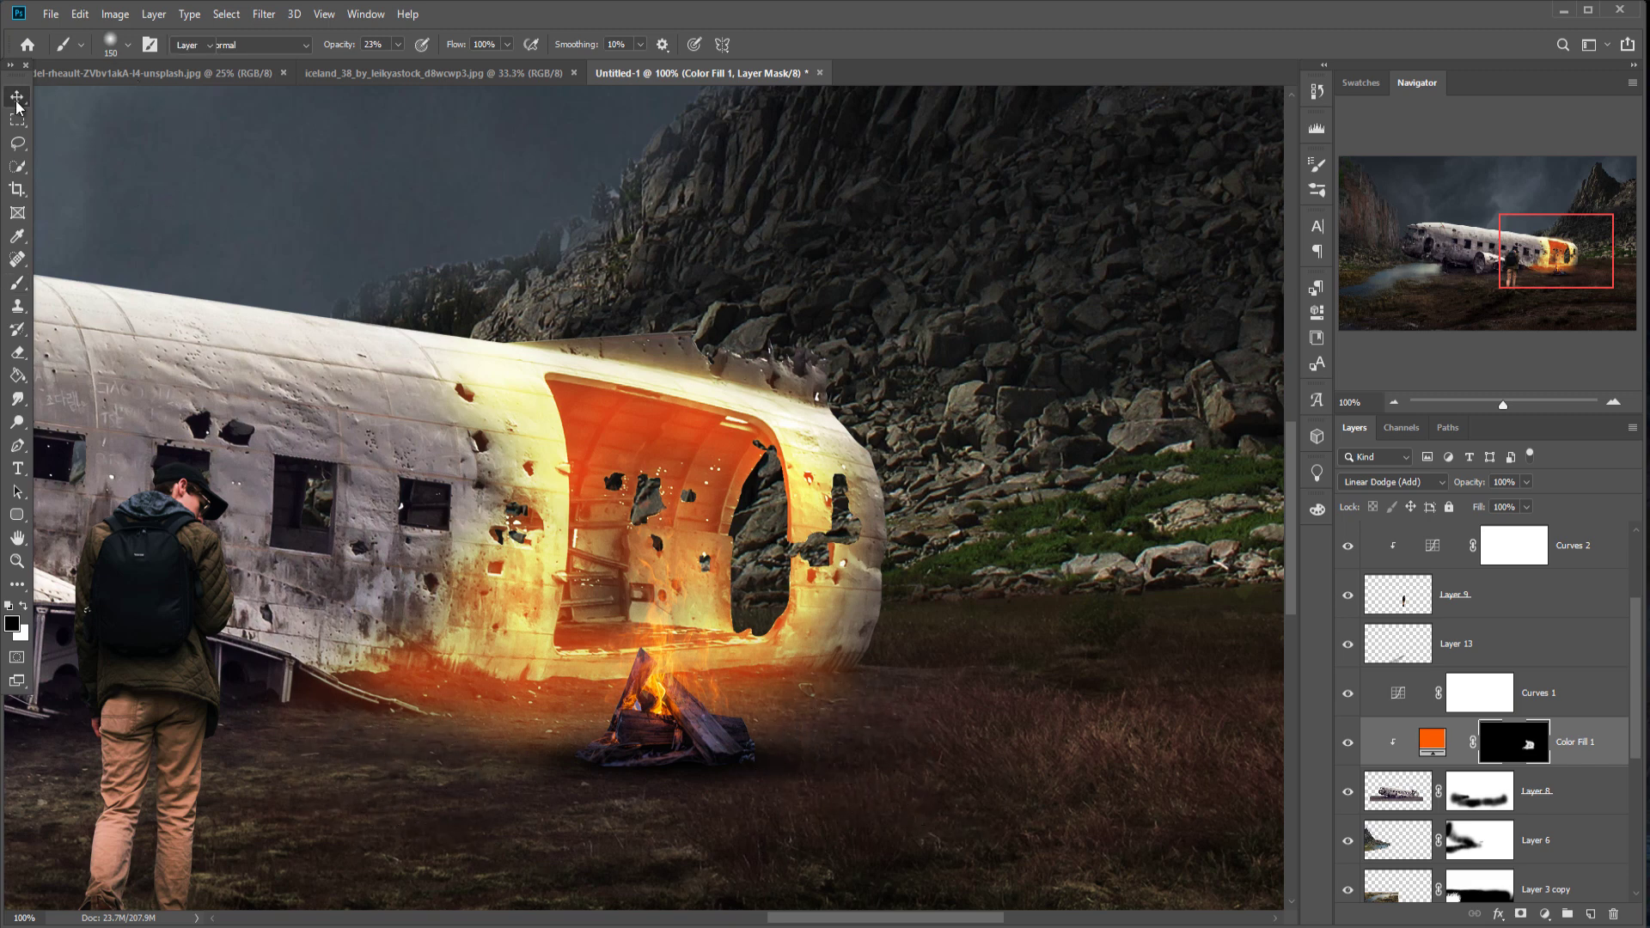
click(1586, 795)
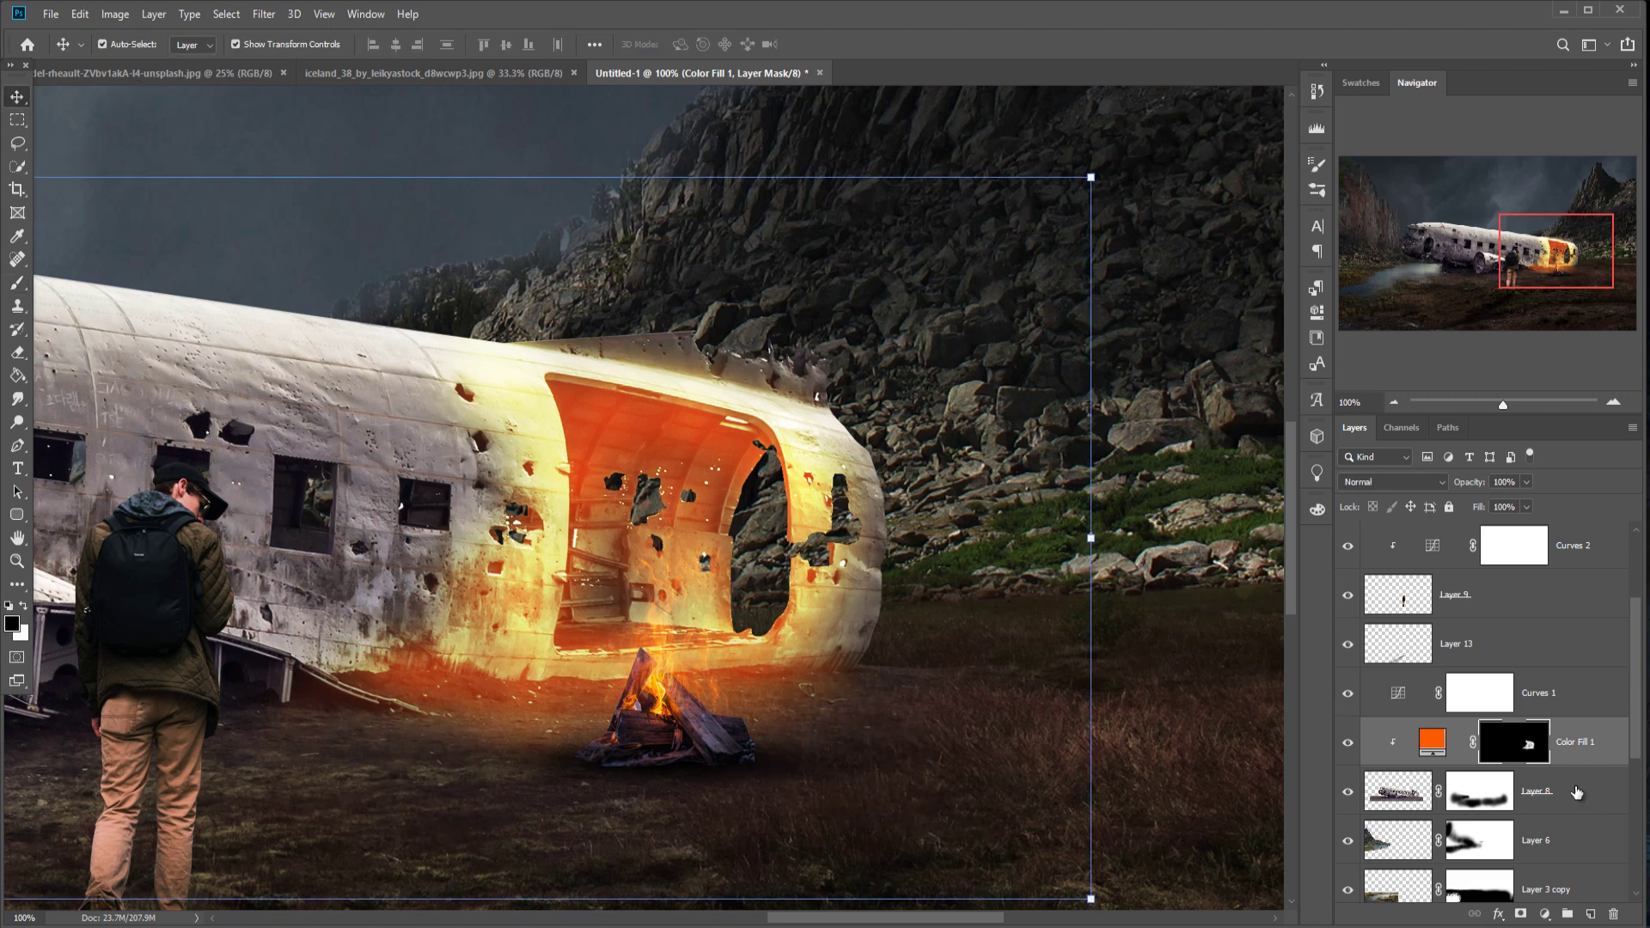
click(1528, 638)
scroll(1546, 649, up, 3)
click(1559, 648)
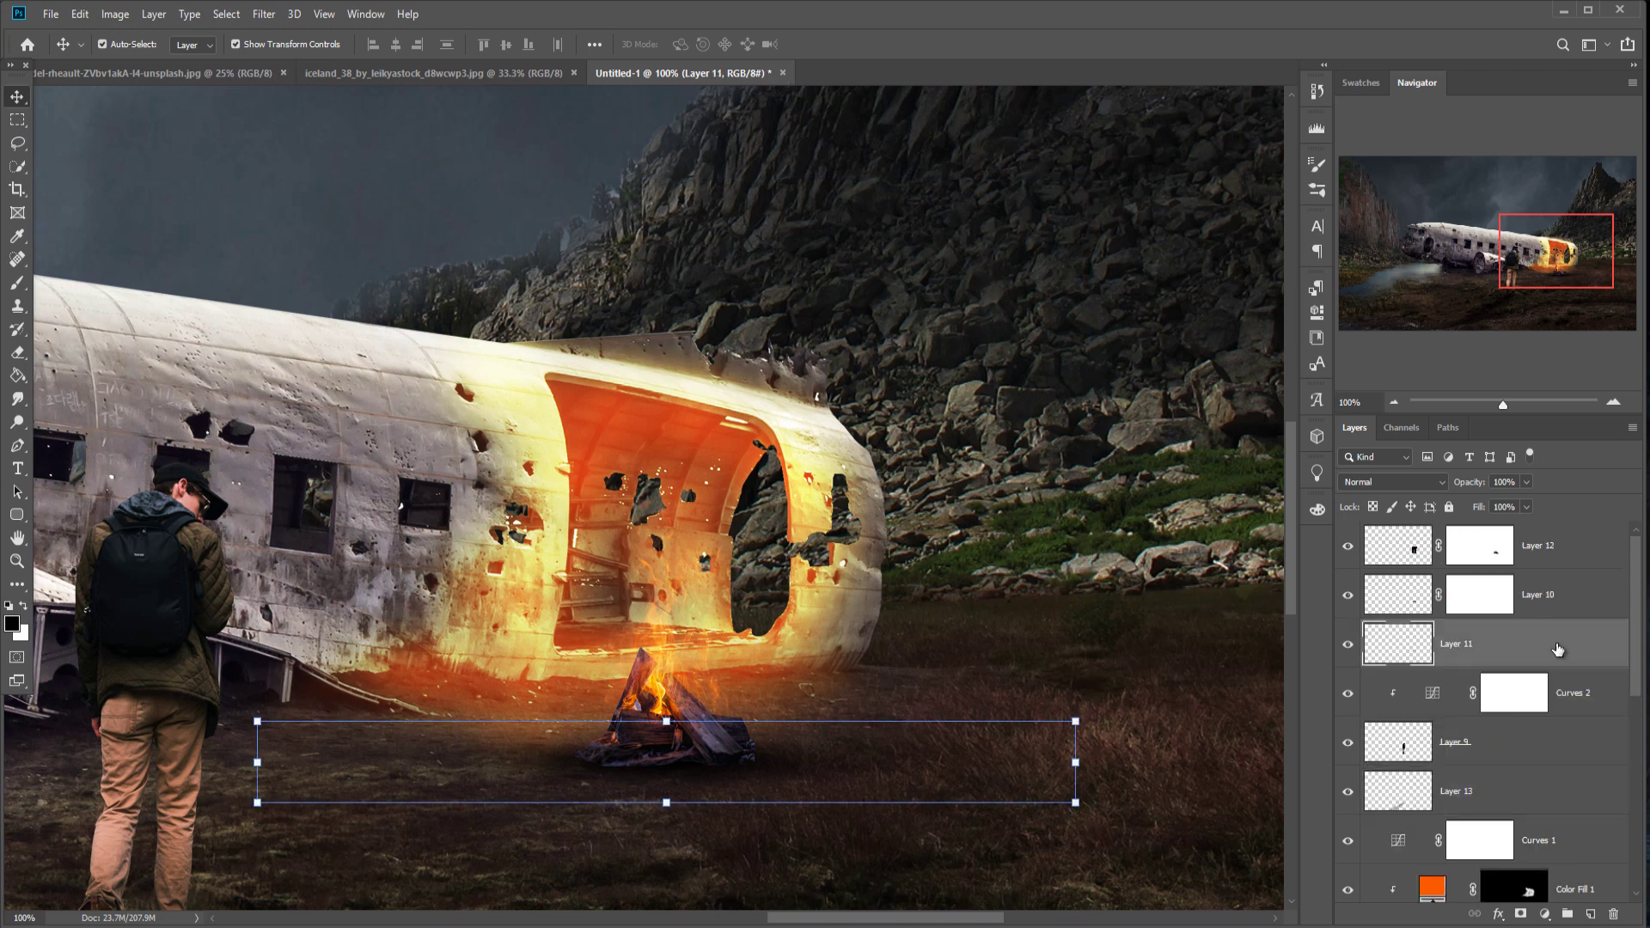
ctrl+click(1590, 913)
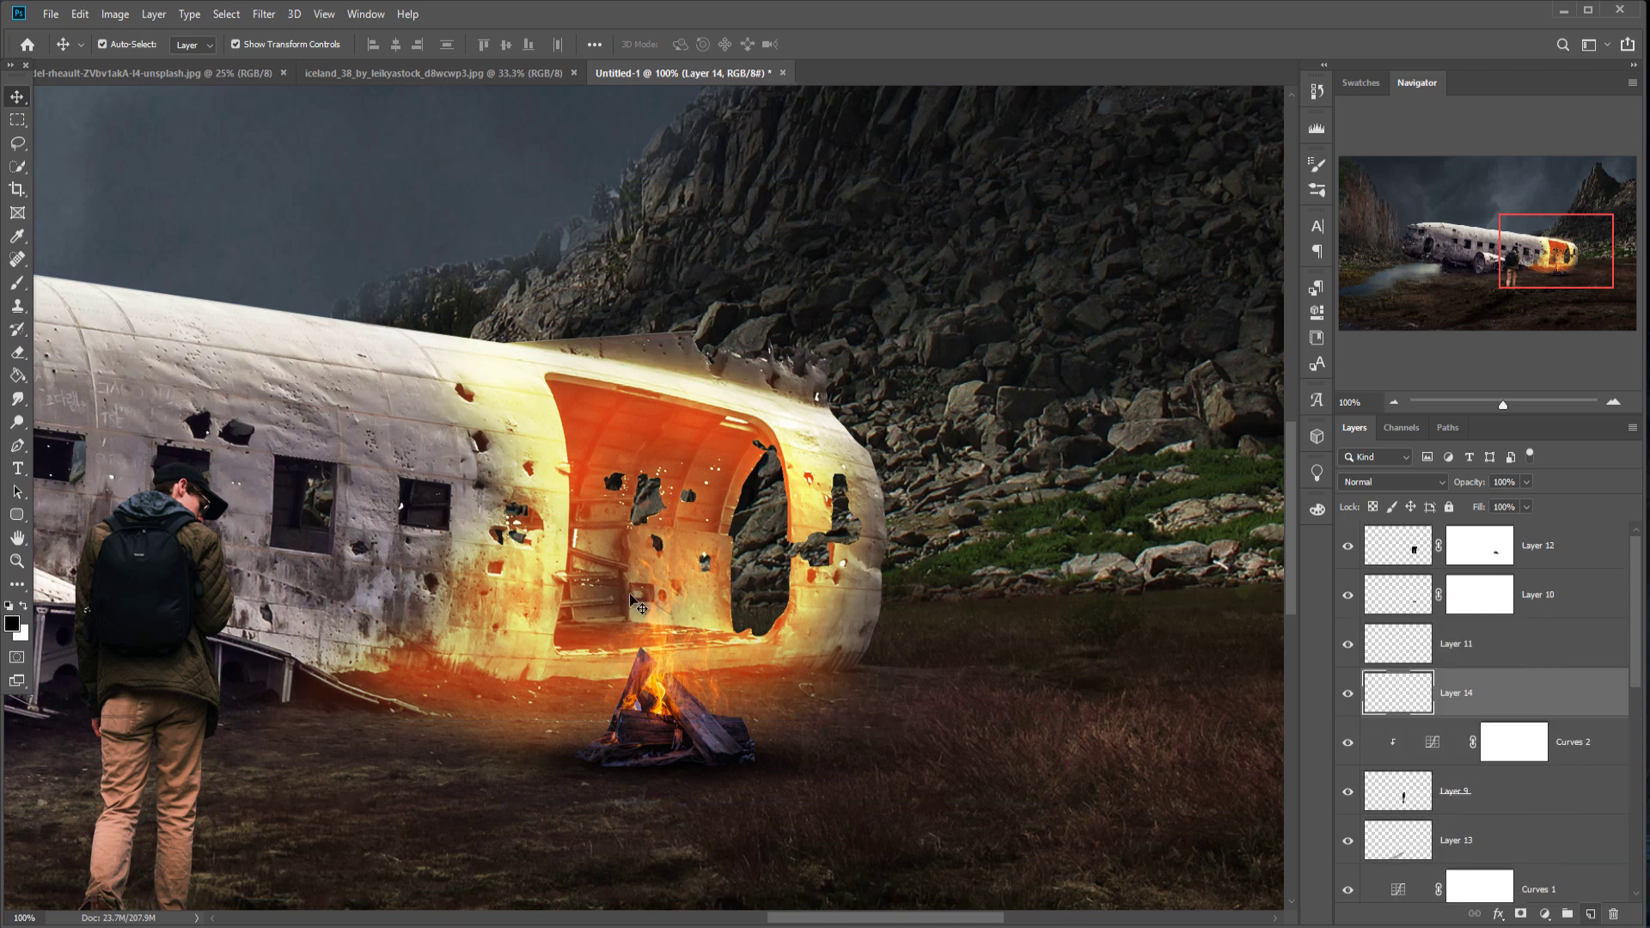
Step: Choose the Brush tool and set the foreground colour to orange df691b
click(18, 286)
click(13, 625)
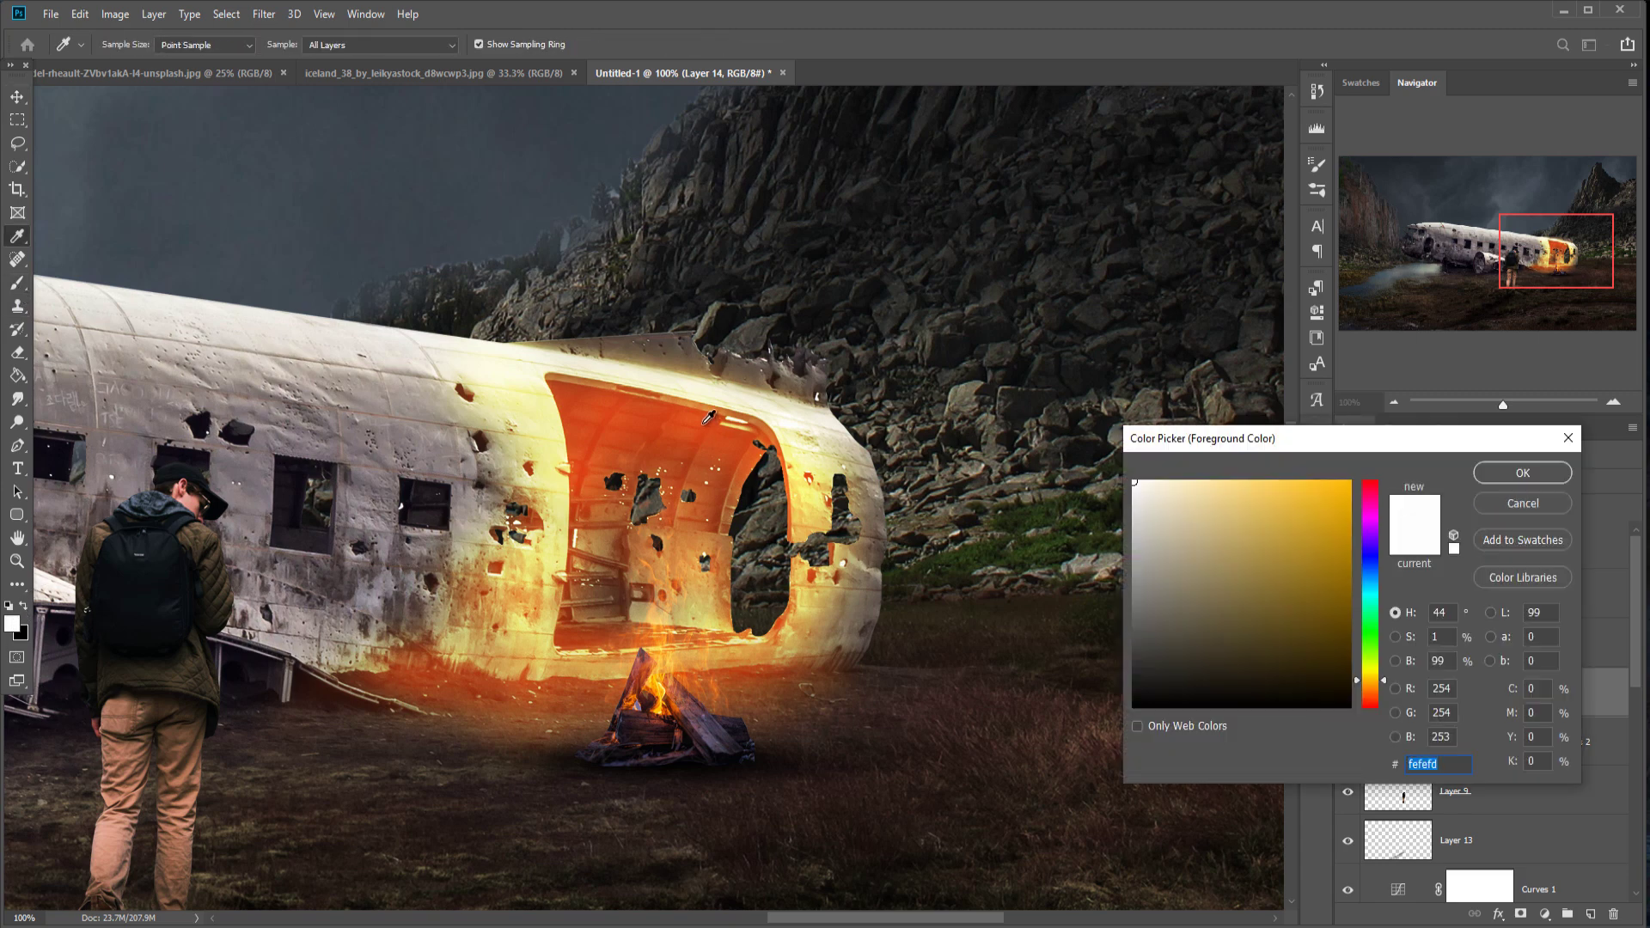
click(1370, 698)
drag(1383, 702, 1384, 698)
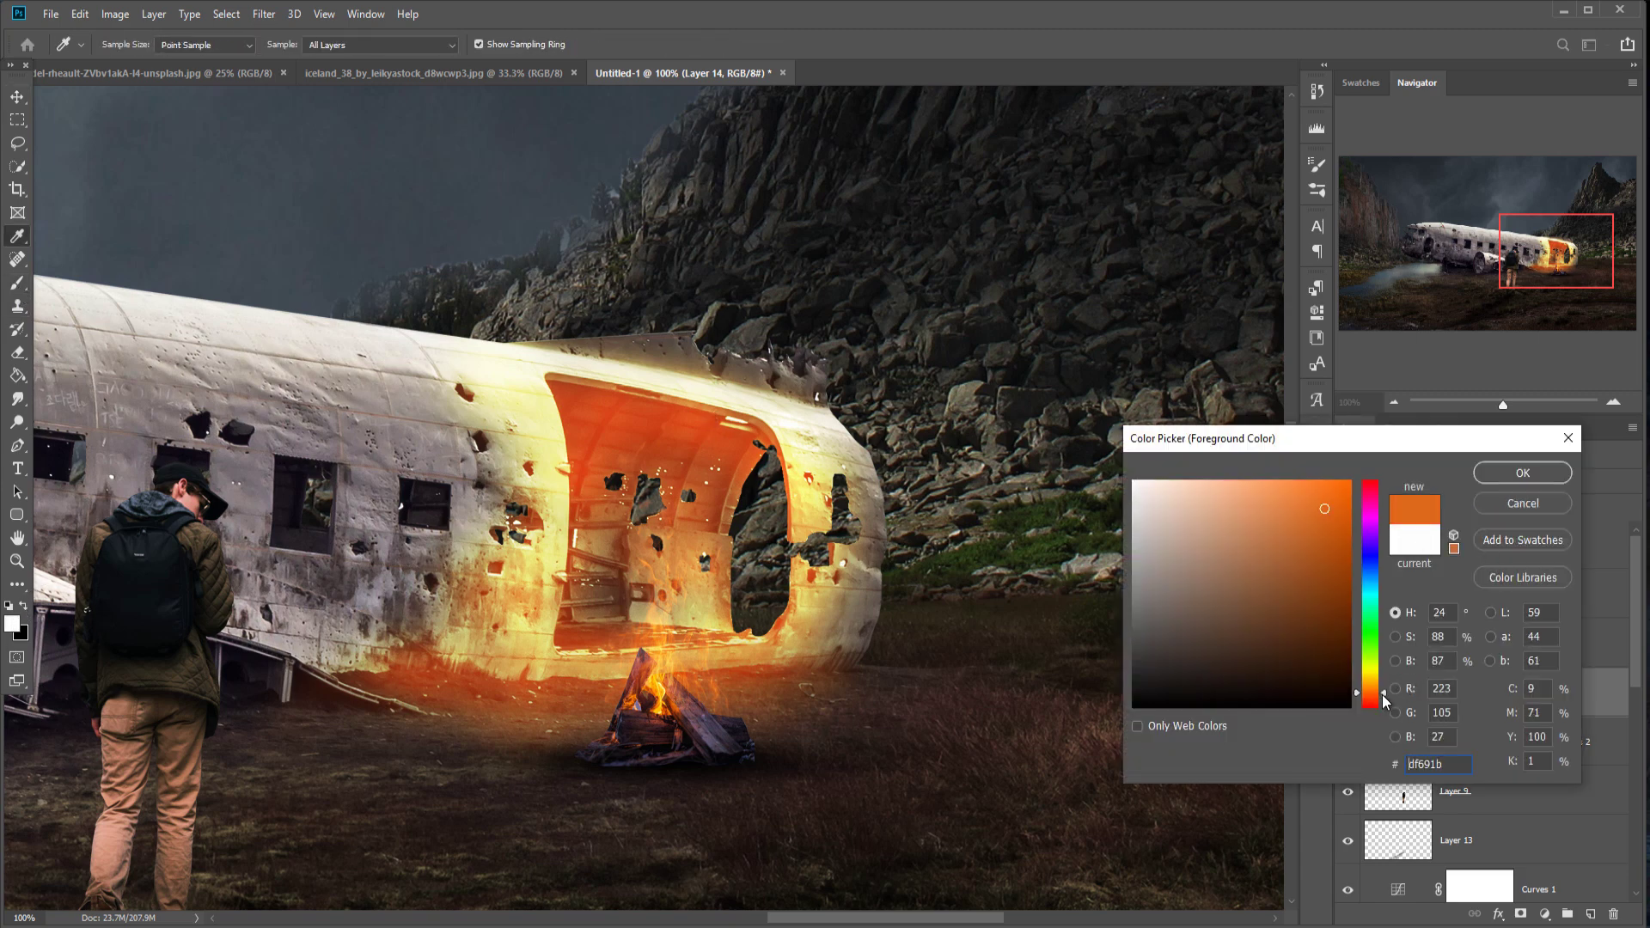
click(1514, 473)
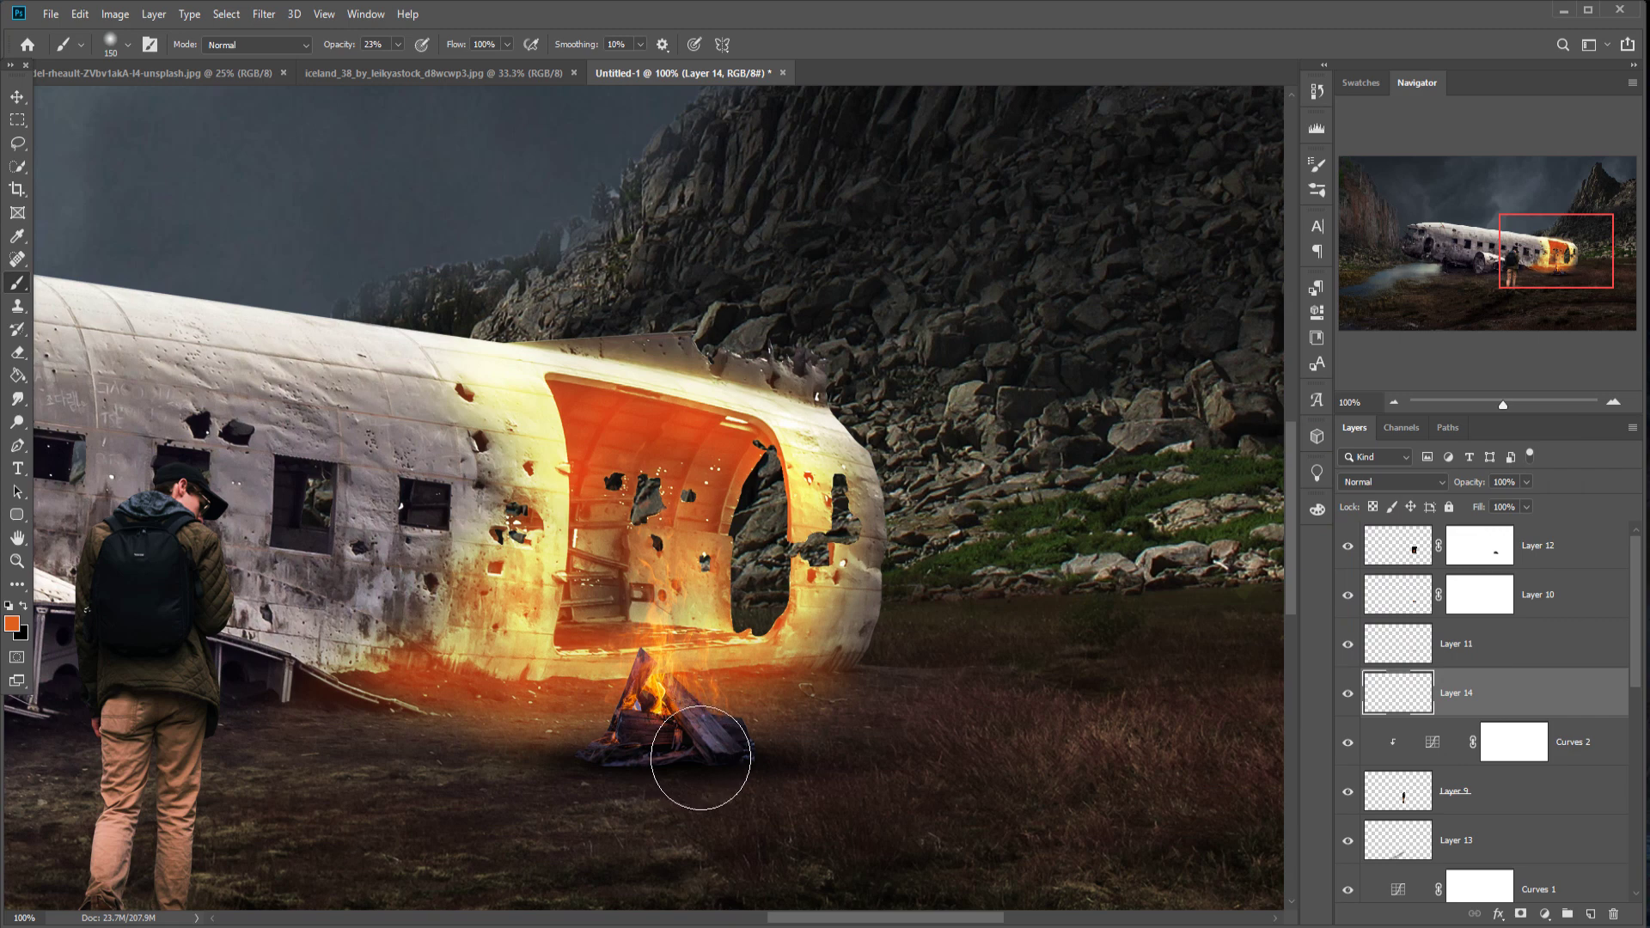
Step: Set Layer 14 to Overlay, raise brush opacity to 100%, and paint a glow under the campfire in a brighter yellowish orange
click(1392, 482)
click(1383, 700)
key(0)
click(12, 624)
drag(1381, 694, 1383, 686)
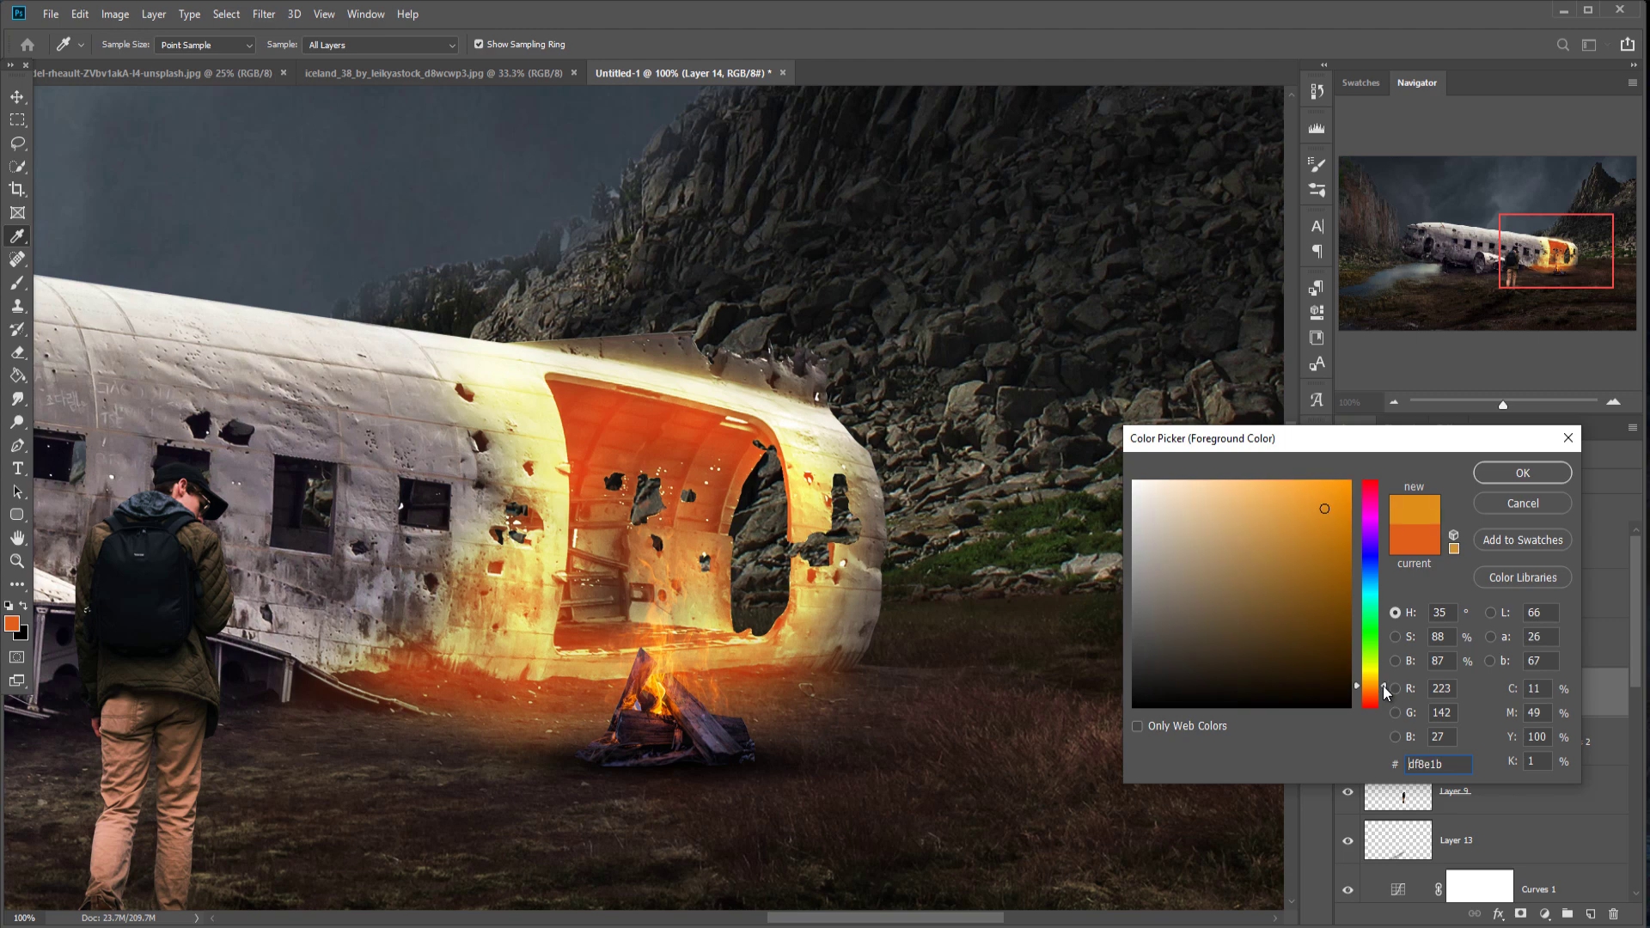
click(1340, 494)
click(1521, 473)
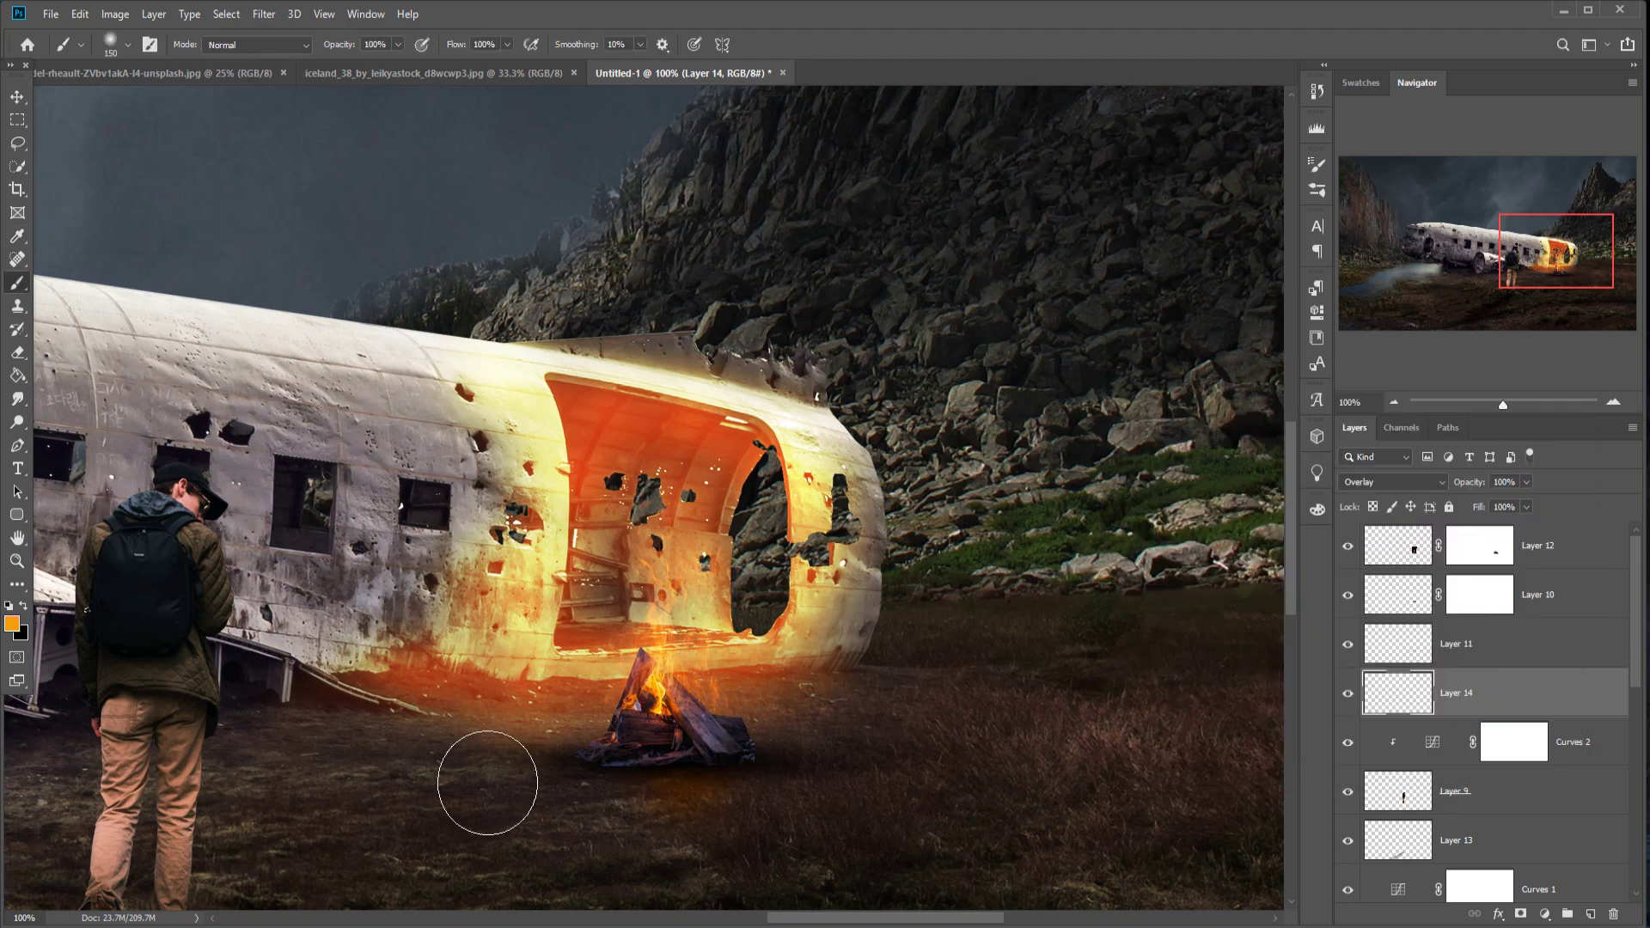
Step: Stretch the orange glow across the ground around the campfire to about 594% width and 104% height with Free Transform
key(ctrl+t)
drag(786, 770, 964, 712)
drag(1100, 643, 606, 640)
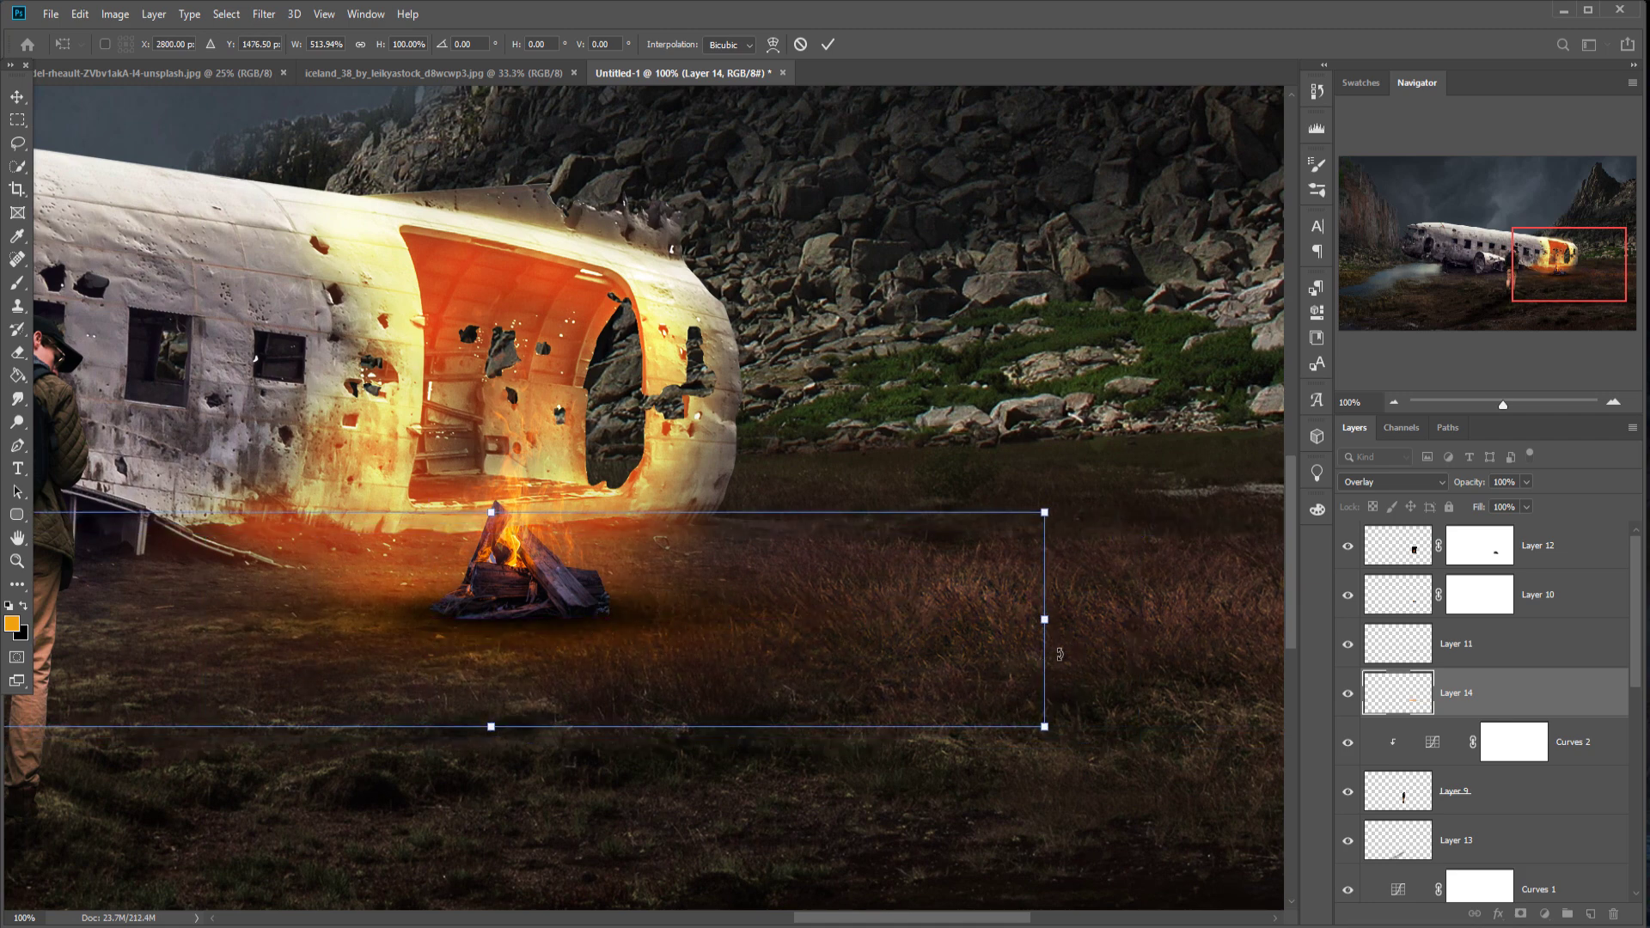
drag(1045, 618, 1166, 616)
mouse_move(544, 736)
mouse_down()
mouse_move(556, 782)
mouse_move(551, 737)
mouse_up()
drag(667, 654, 638, 652)
drag(1135, 620, 1164, 646)
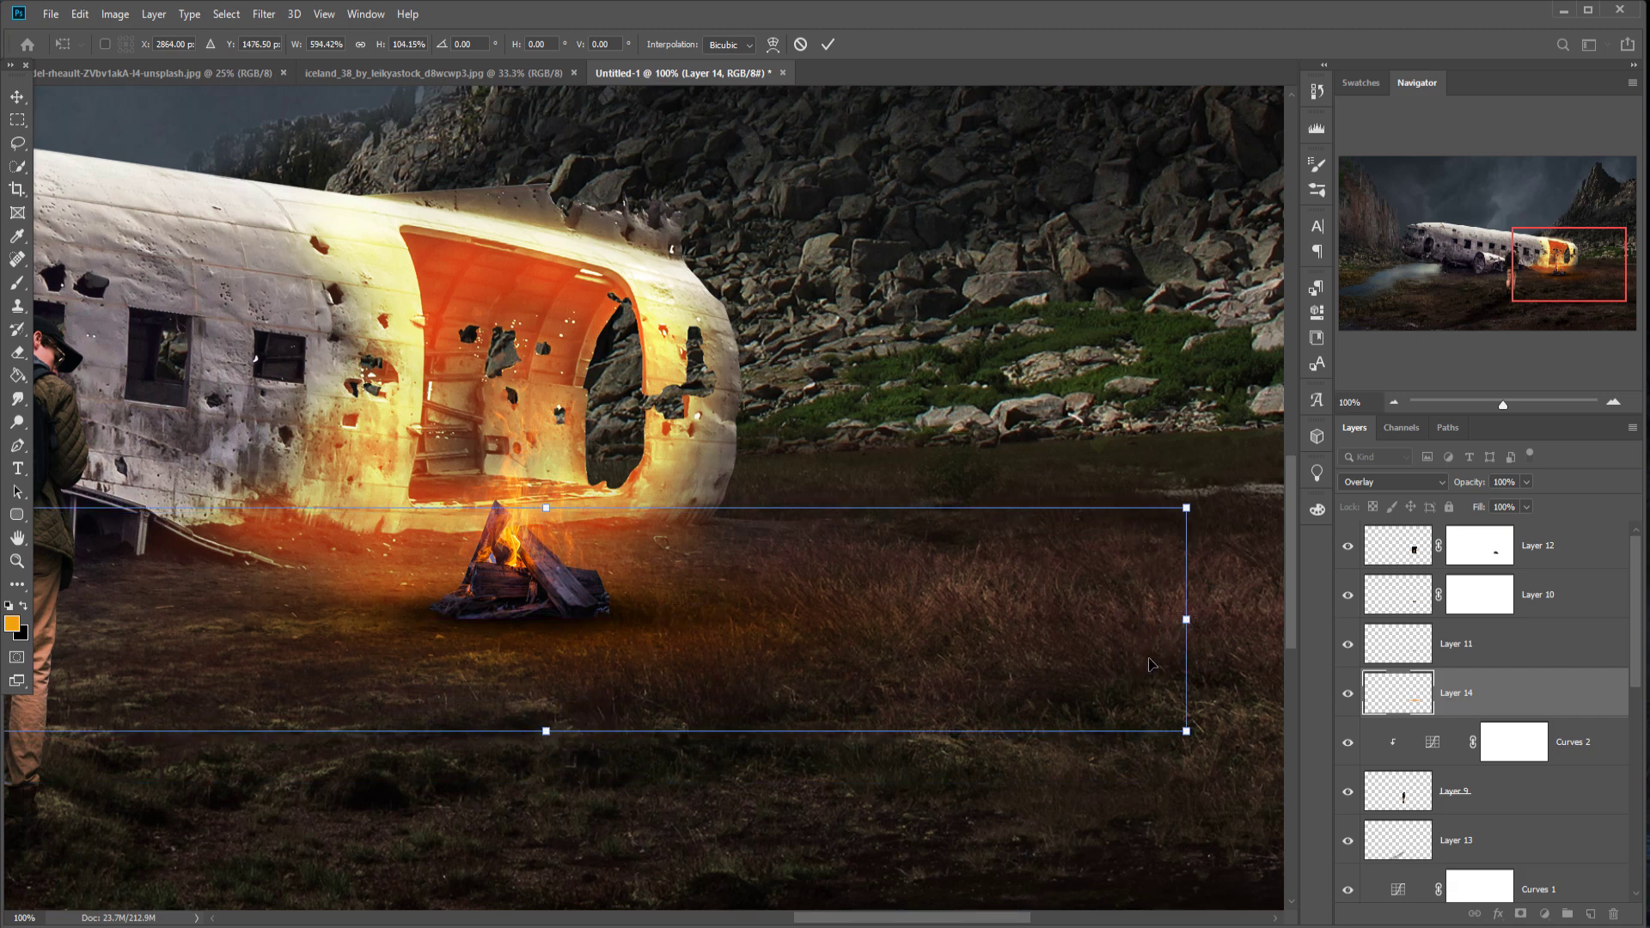
click(830, 45)
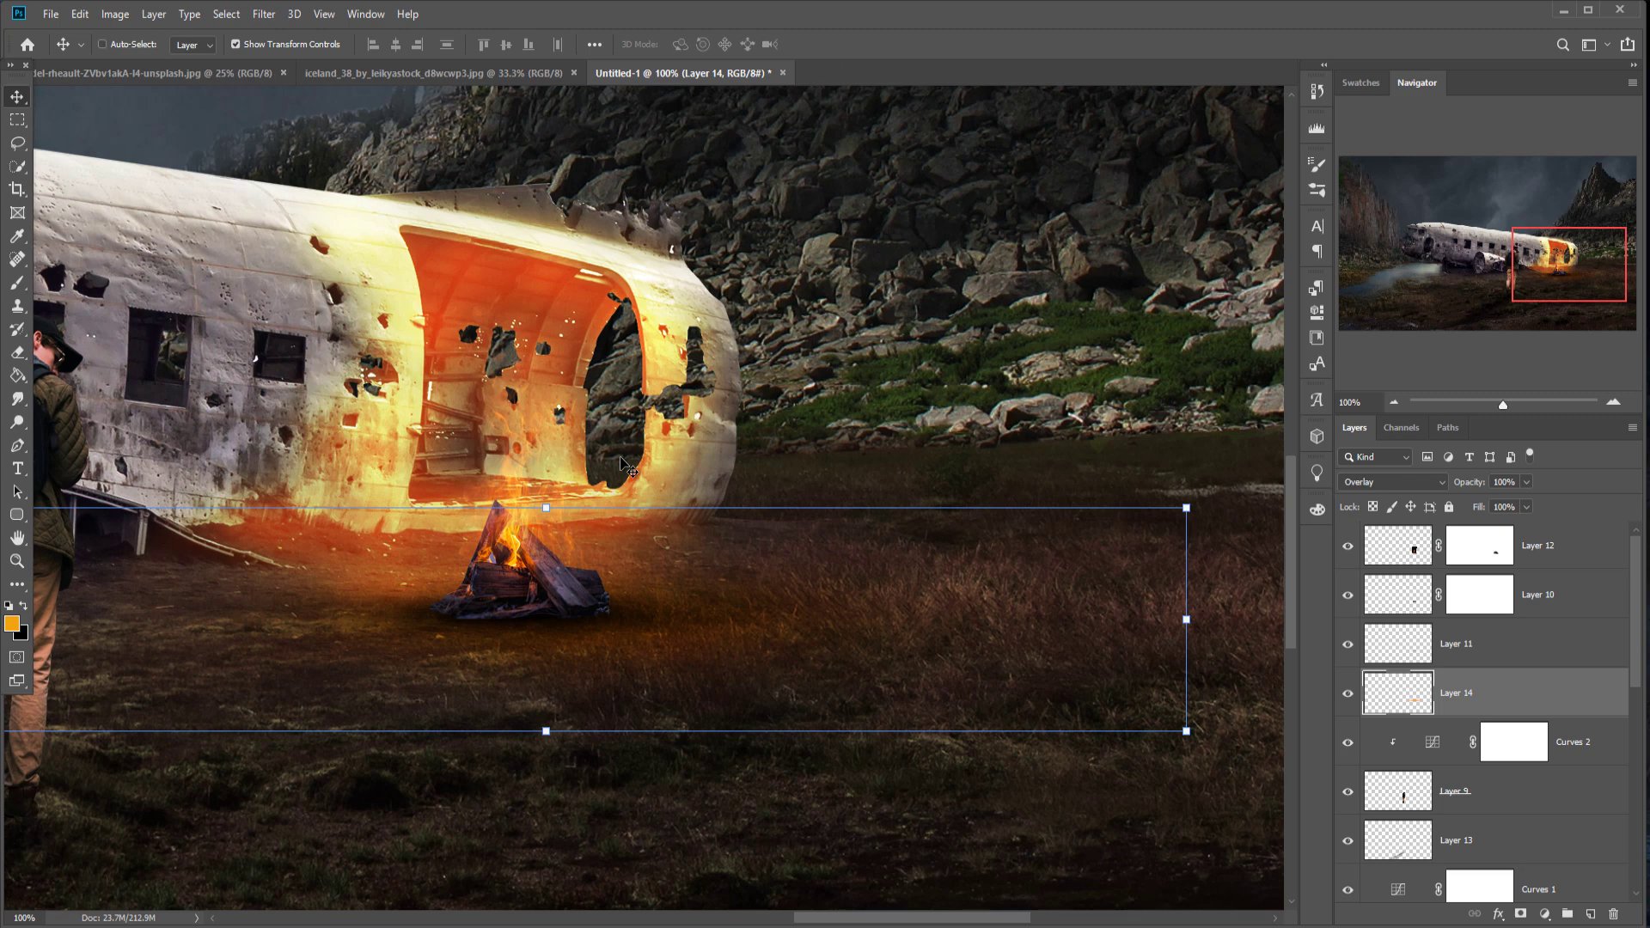
Step: Duplicate the glow layer, scale the copy to about 118%, and shift it toward the backpacker
key(ctrl+minus)
key(ctrl+minus)
right_click(1512, 683)
click(1310, 276)
click(964, 262)
drag(596, 498, 635, 477)
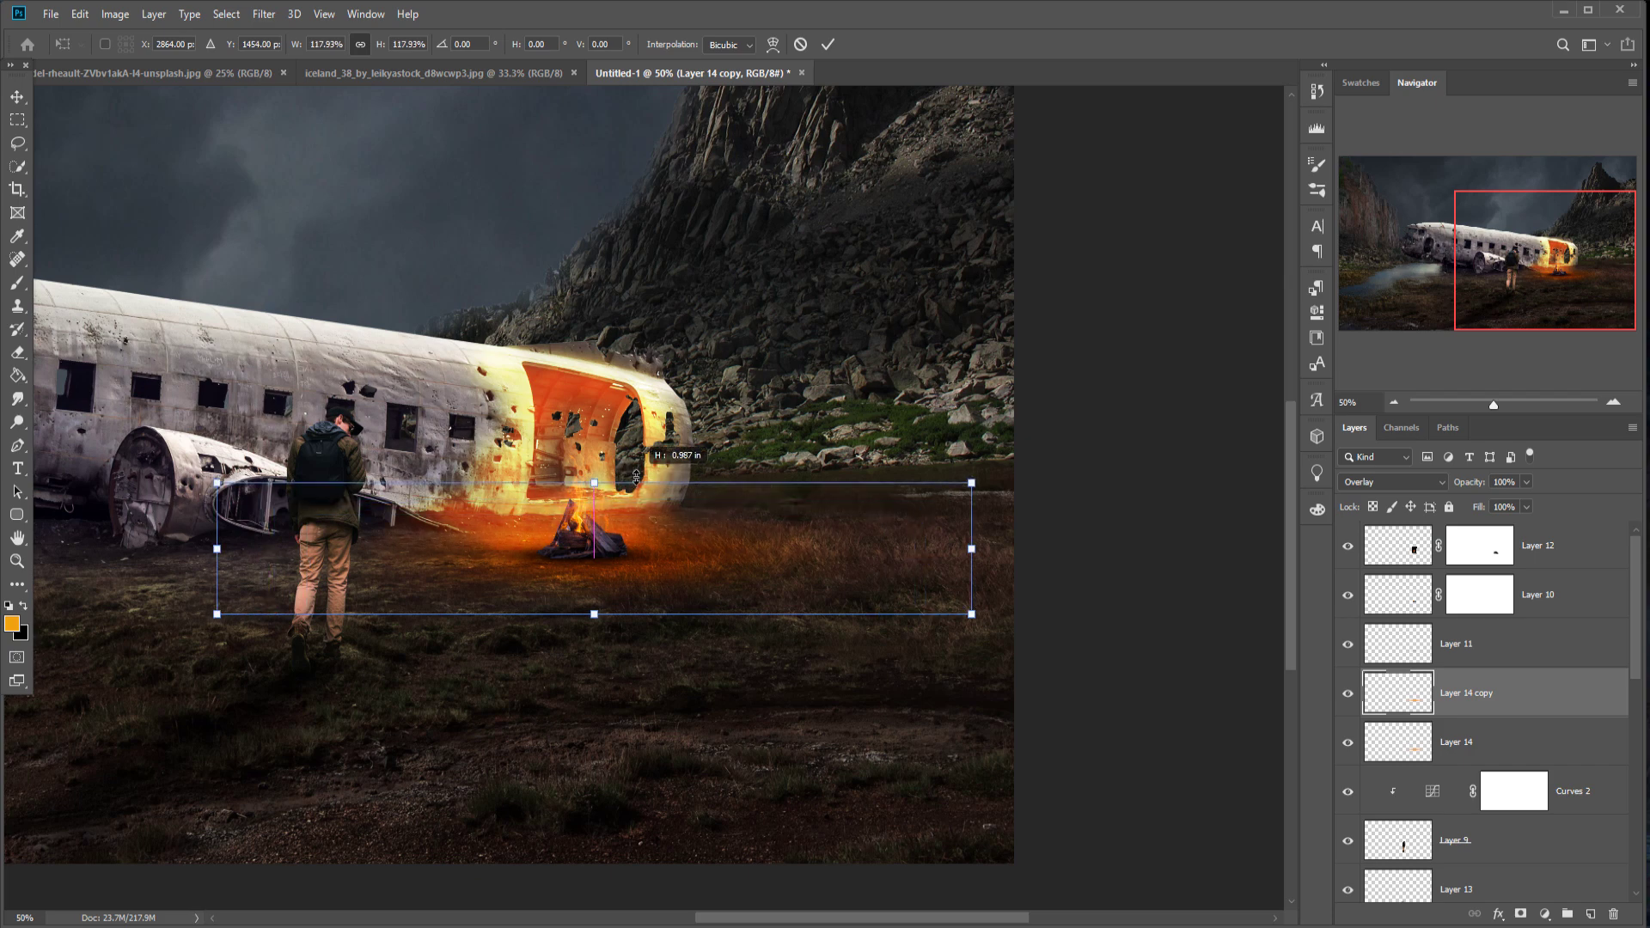
drag(641, 541, 599, 550)
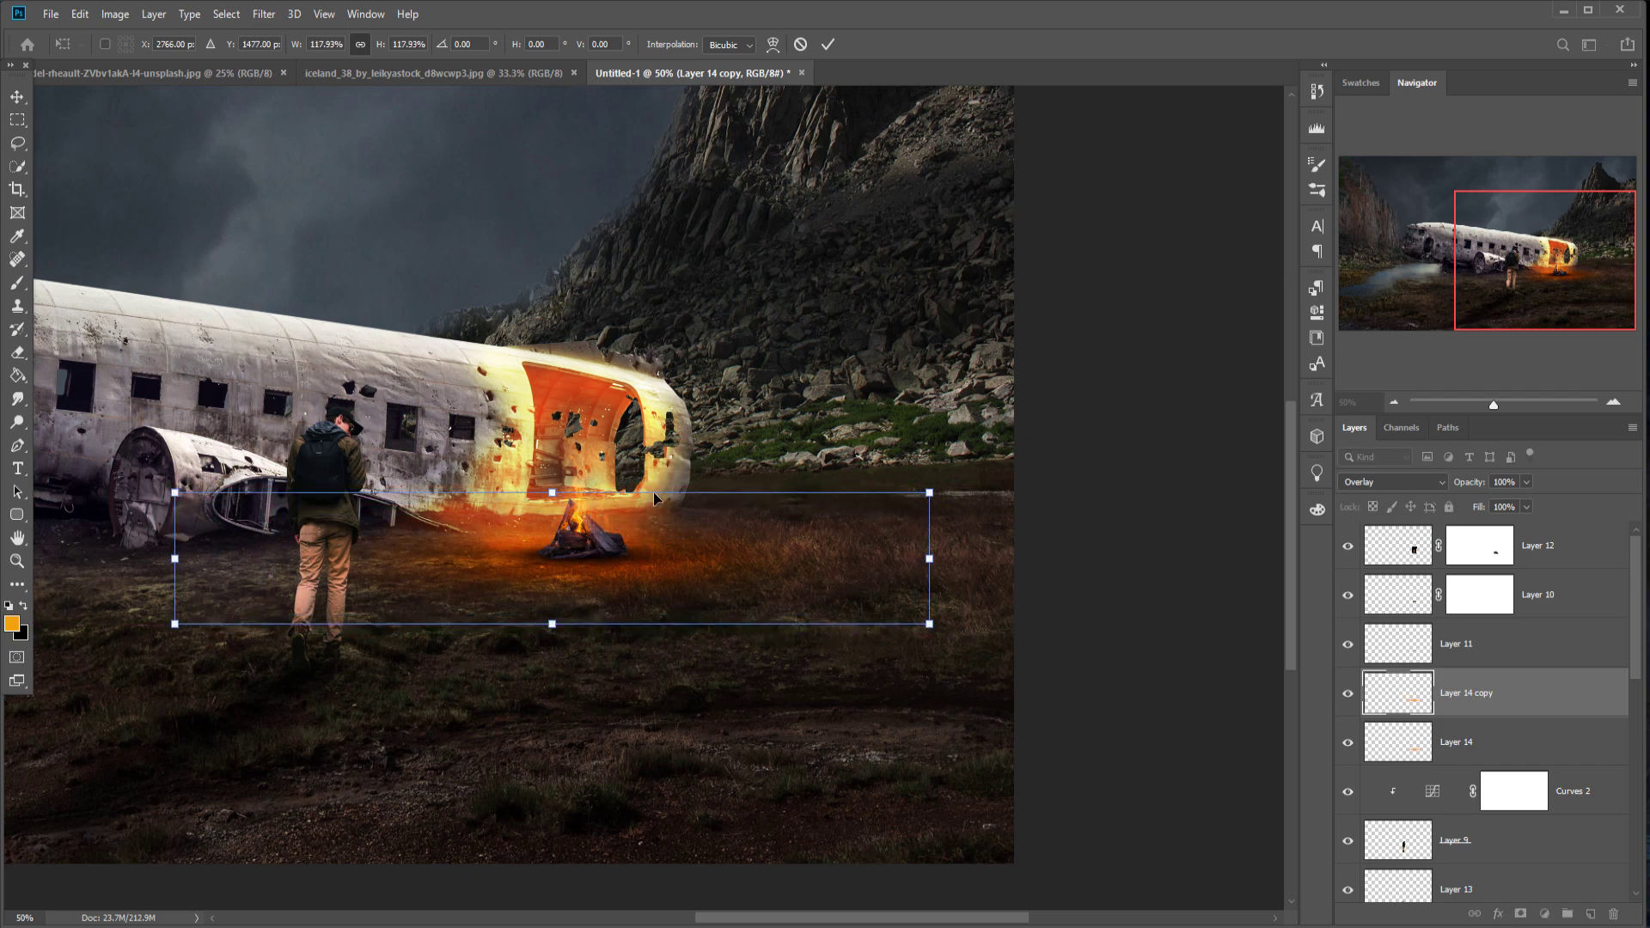
click(828, 45)
Step: Apply the duplicated glow's transform and select the backpacker's layer
click(337, 440)
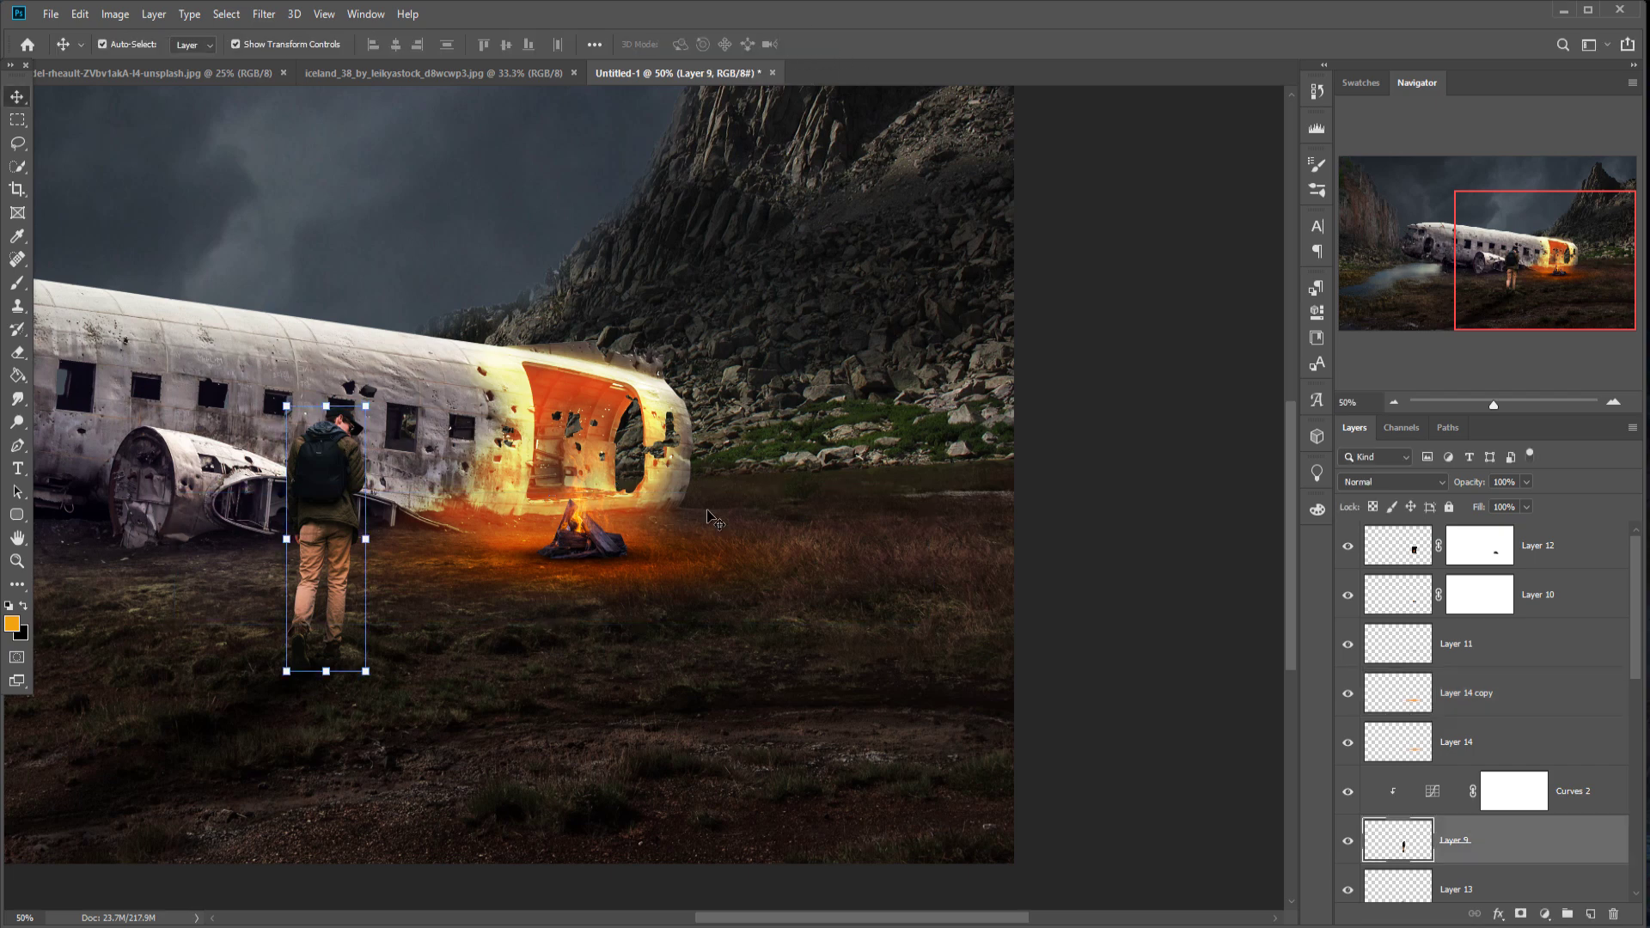
click(1546, 915)
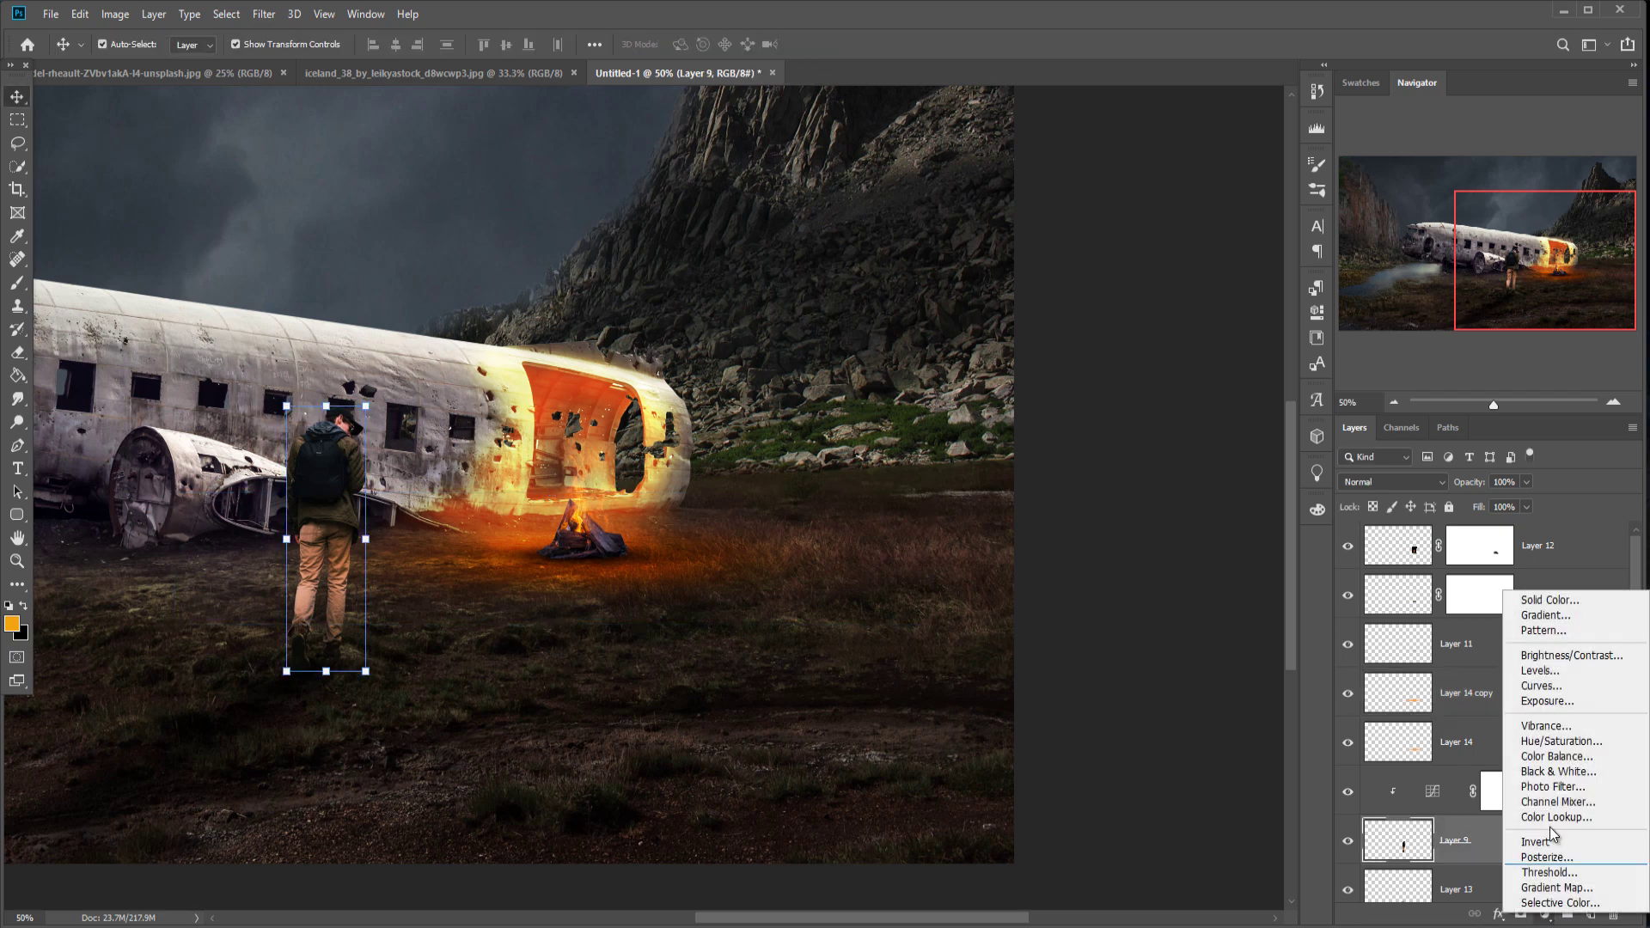
click(1420, 478)
click(1421, 480)
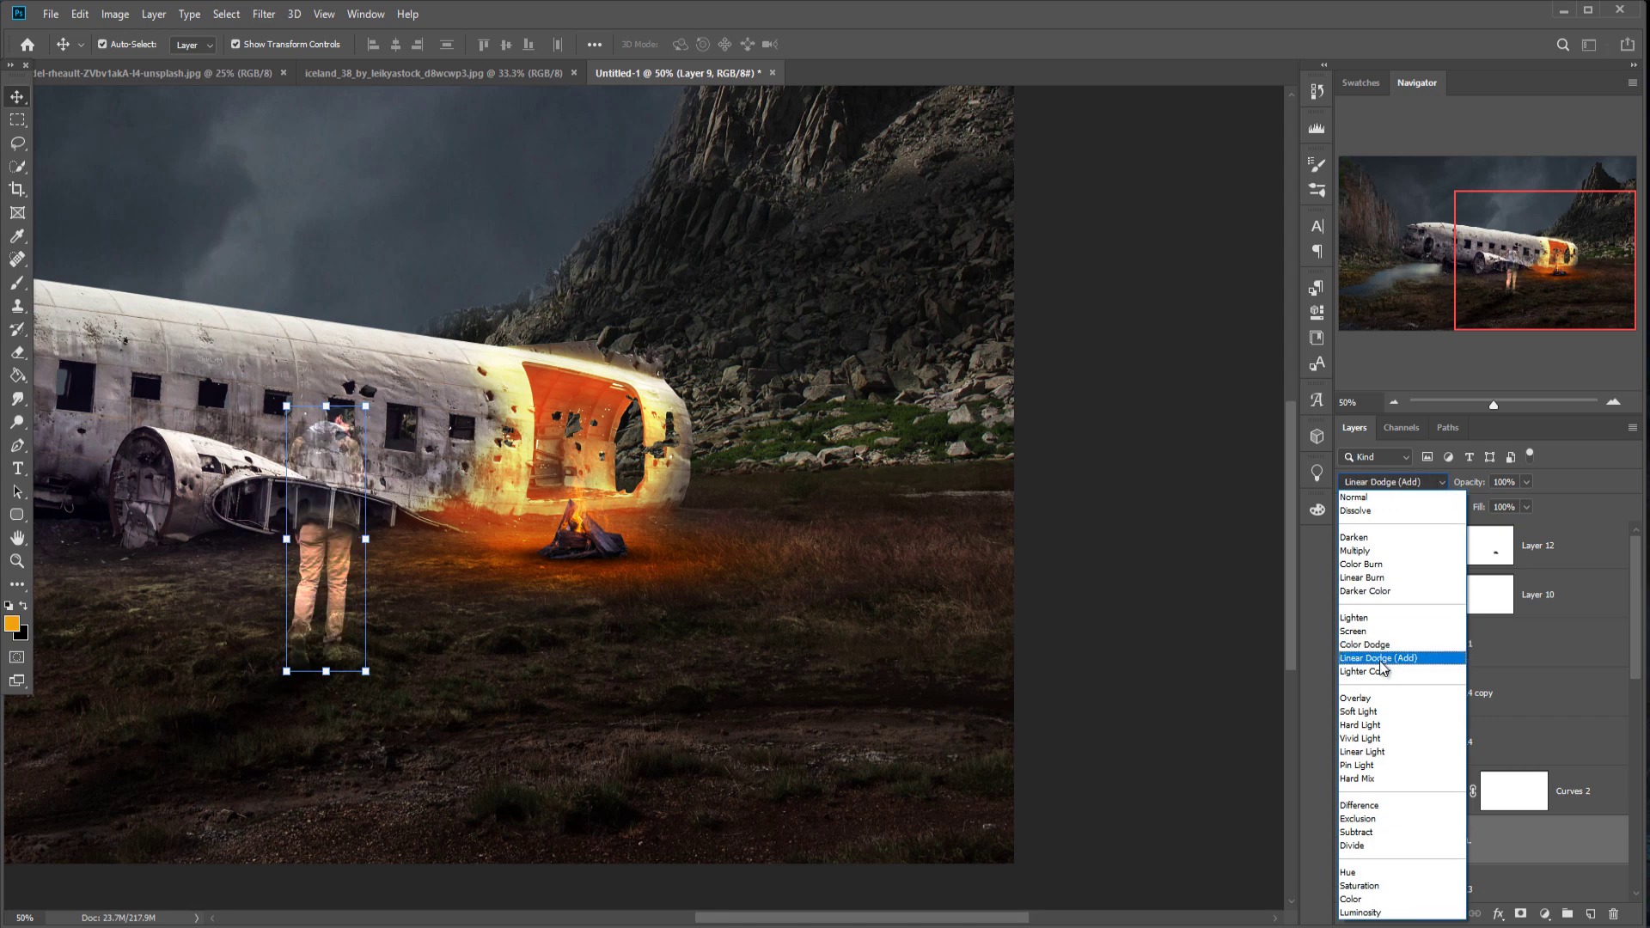
click(1379, 496)
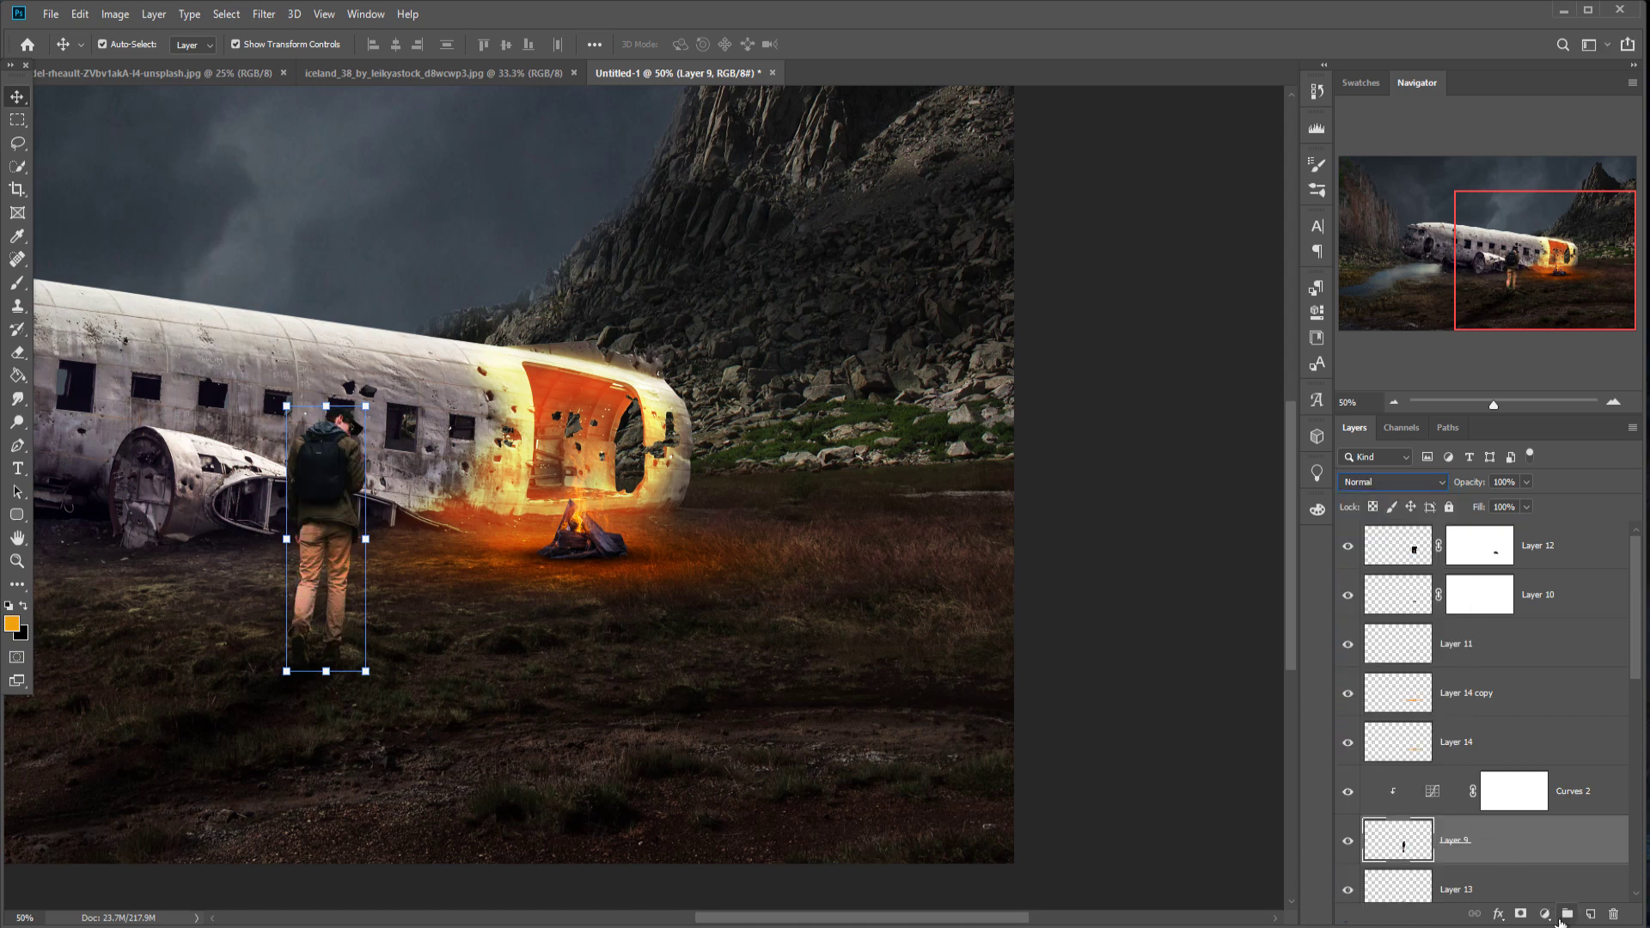
Step: Add an orange f0a20c solid colour fill clipped to the backpacker, blended with Linear Dodge (Add)
click(1592, 915)
click(1401, 482)
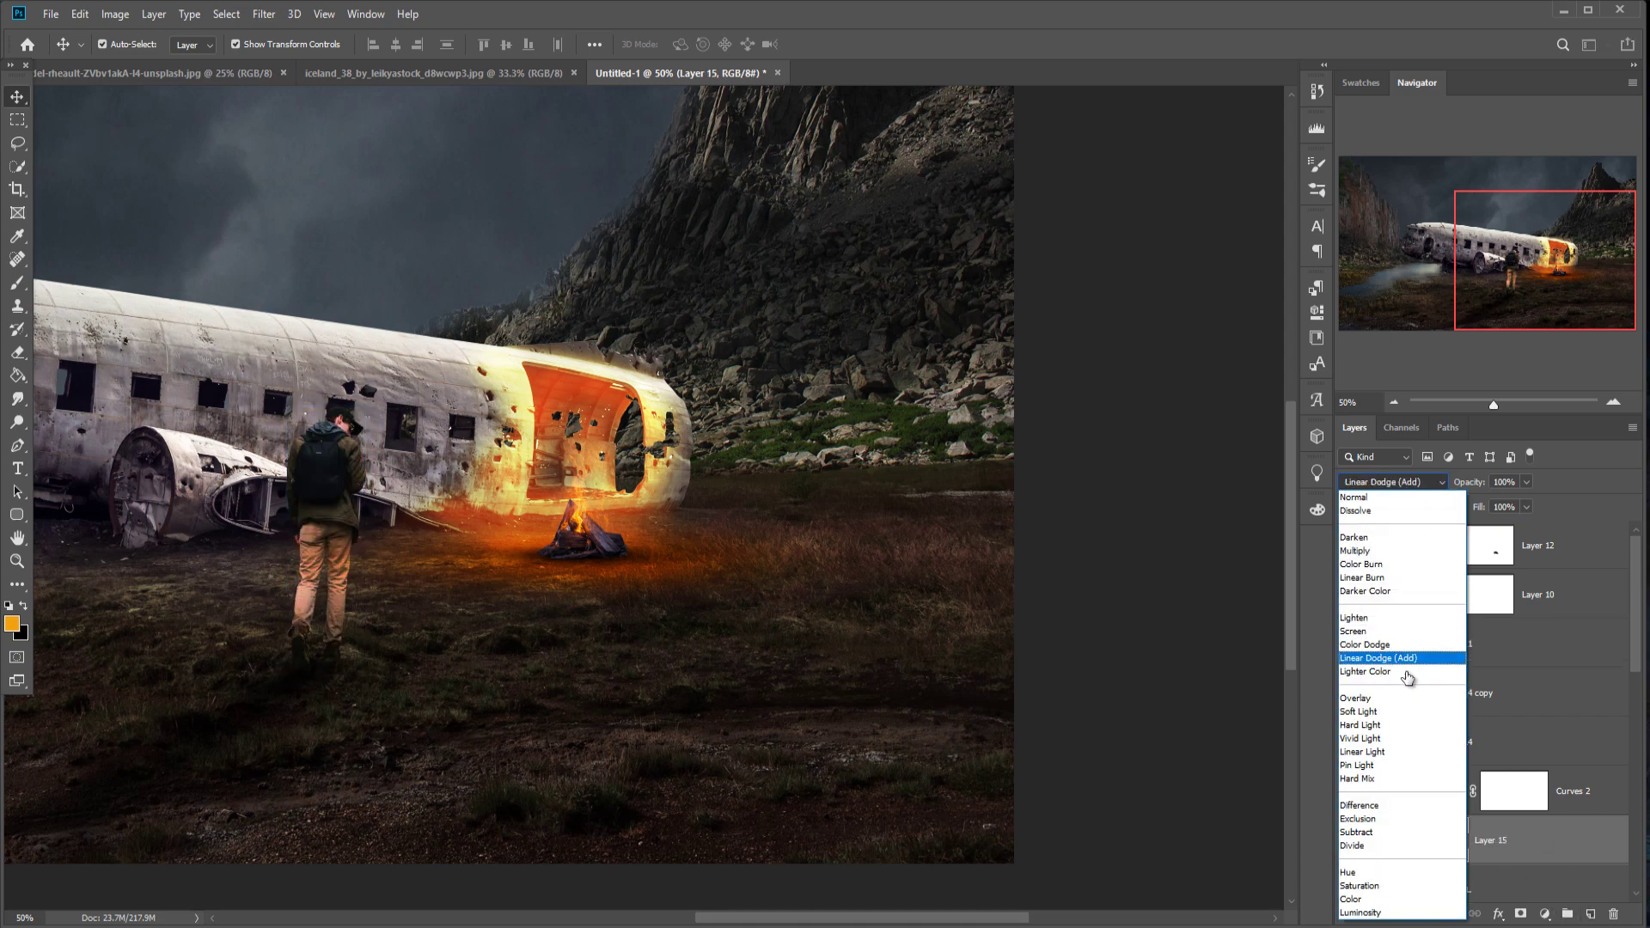
click(1385, 664)
click(1544, 914)
click(1543, 605)
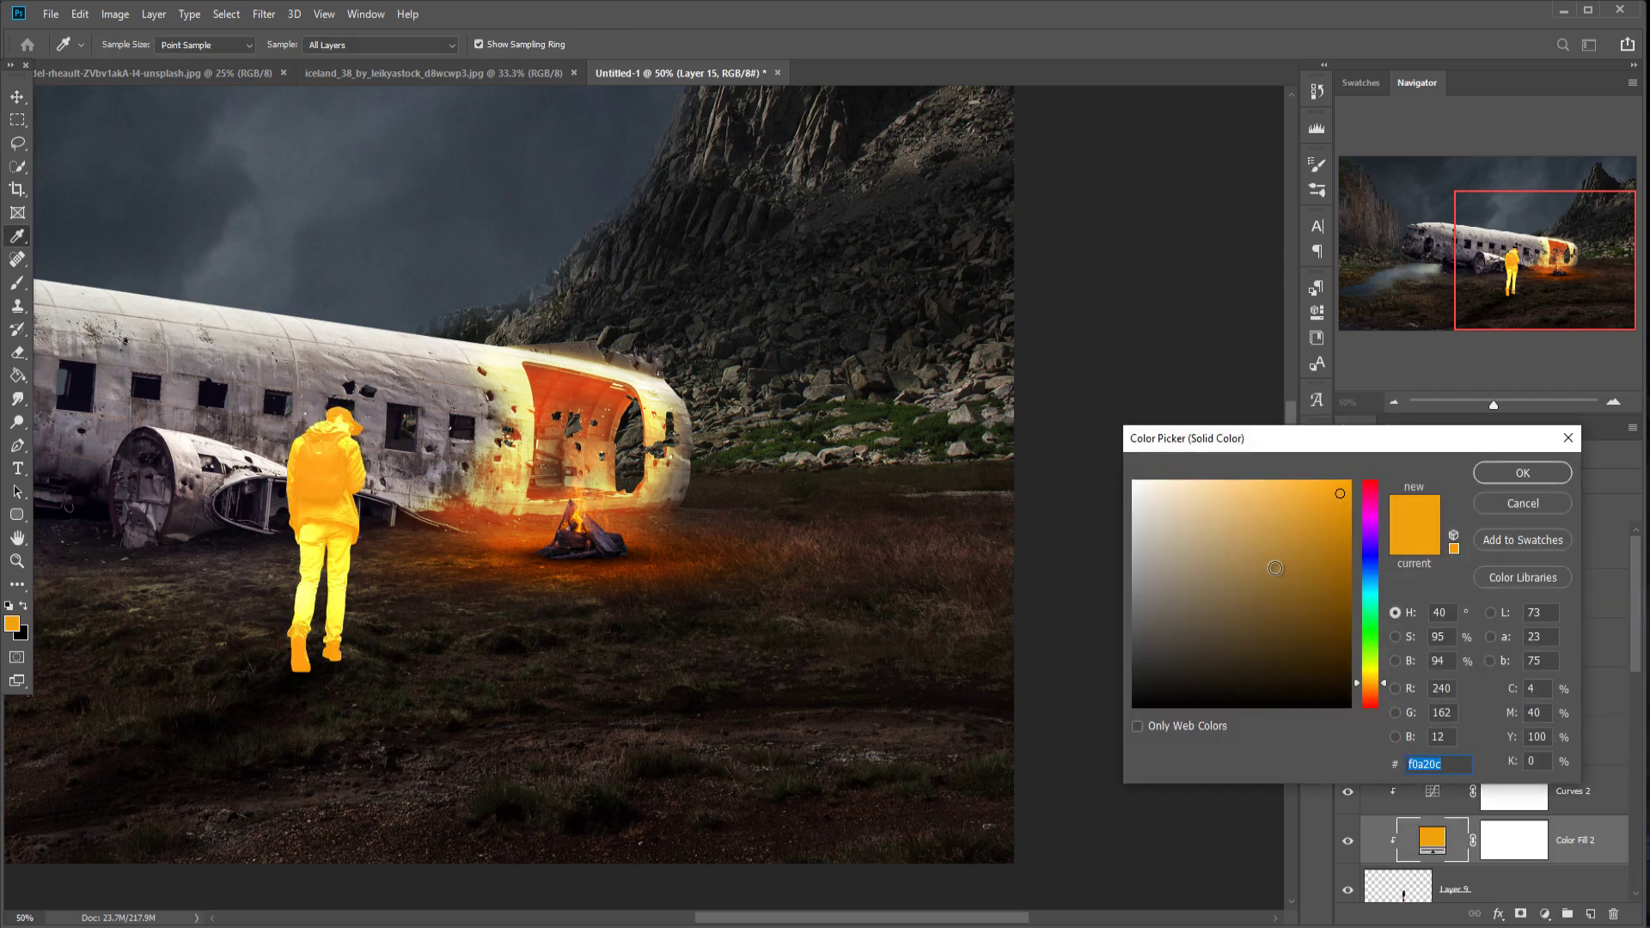
click(1519, 474)
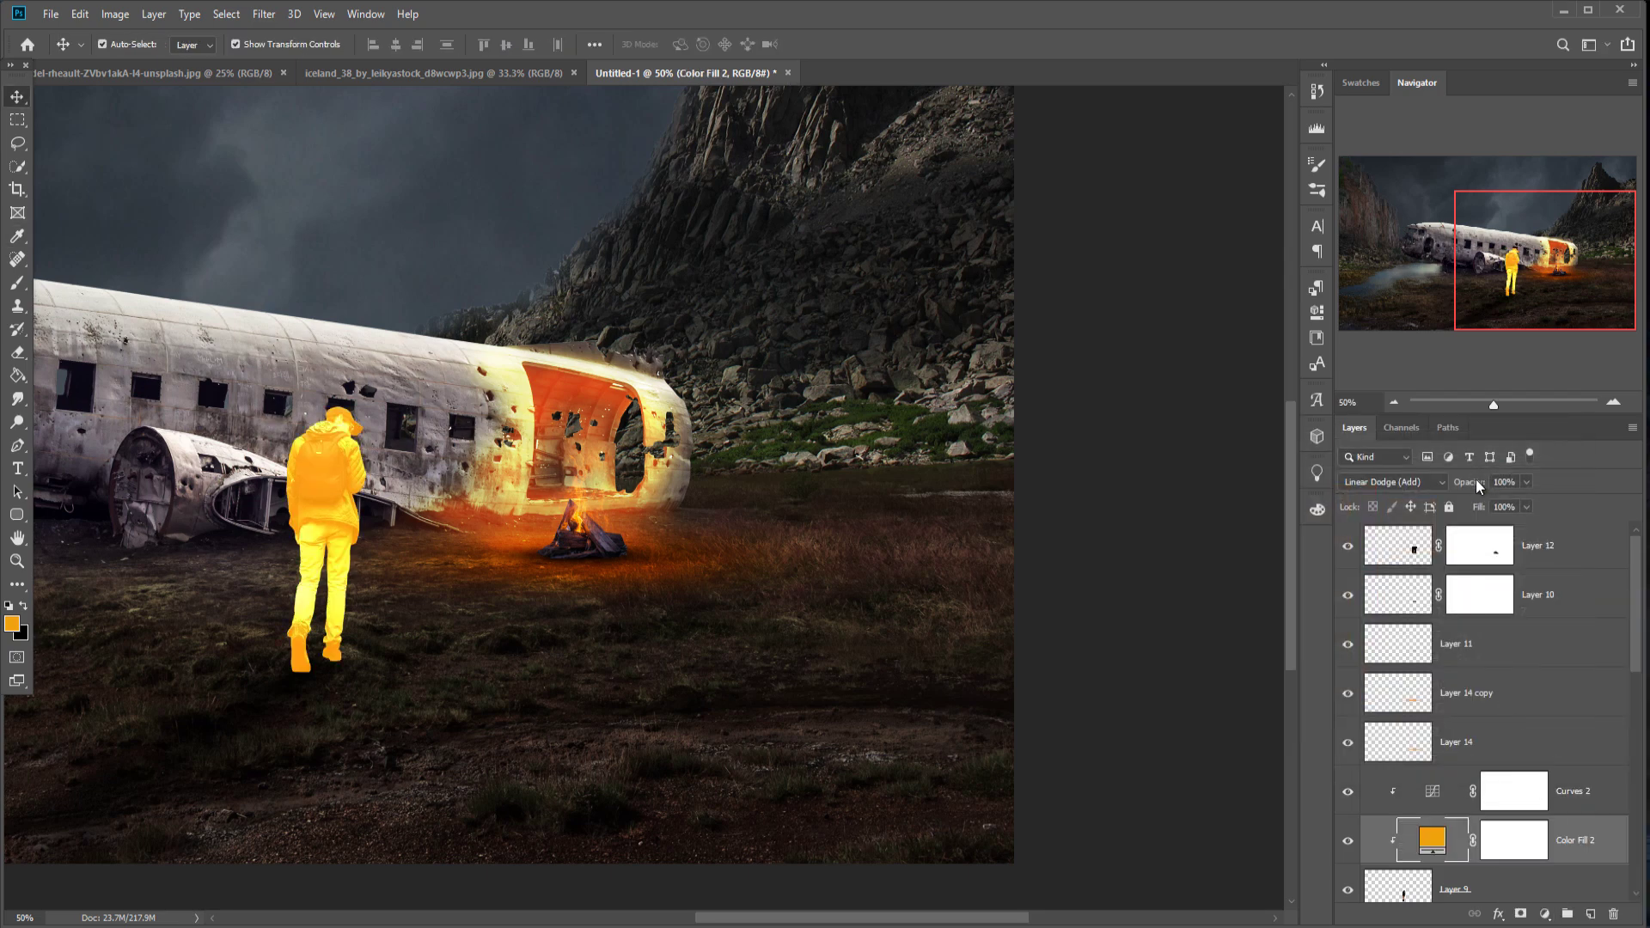
Step: Fill the backpacker's orange colour fill mask with black using the Paint Bucket tool
click(17, 376)
click(1521, 848)
click(320, 491)
Step: Paint the fill mask white over the backpacker's cap with a small soft brush at 65% opacity to reveal orange light
key(b)
click(398, 43)
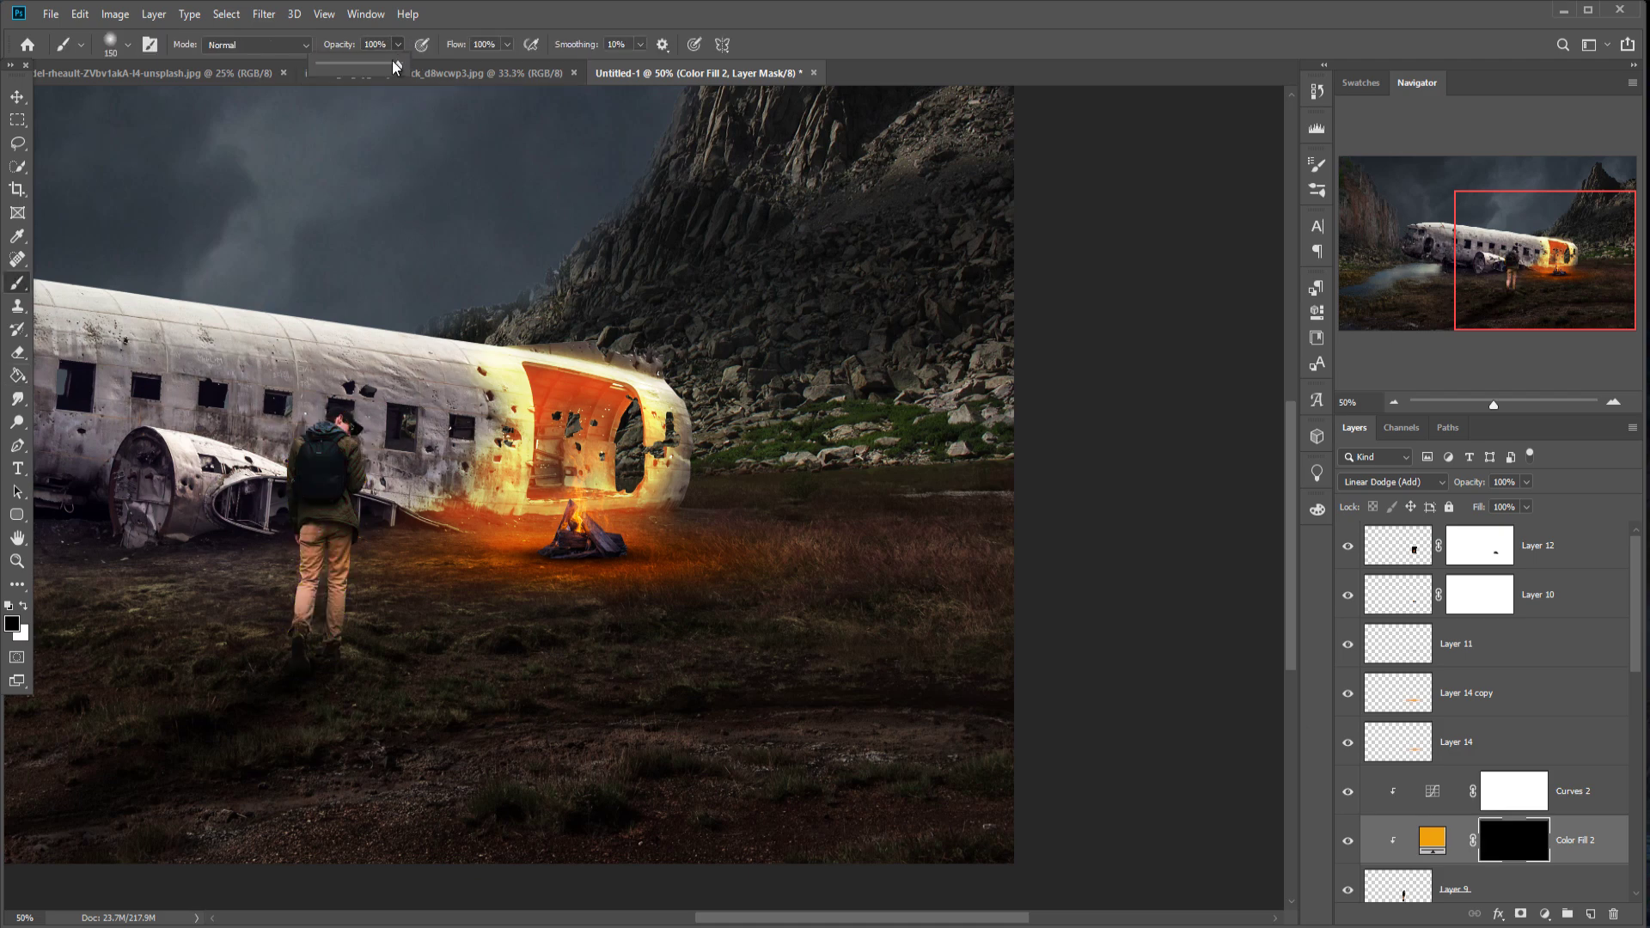
key(ctrl+plus)
key(ctrl+plus)
key(ctrl+plus)
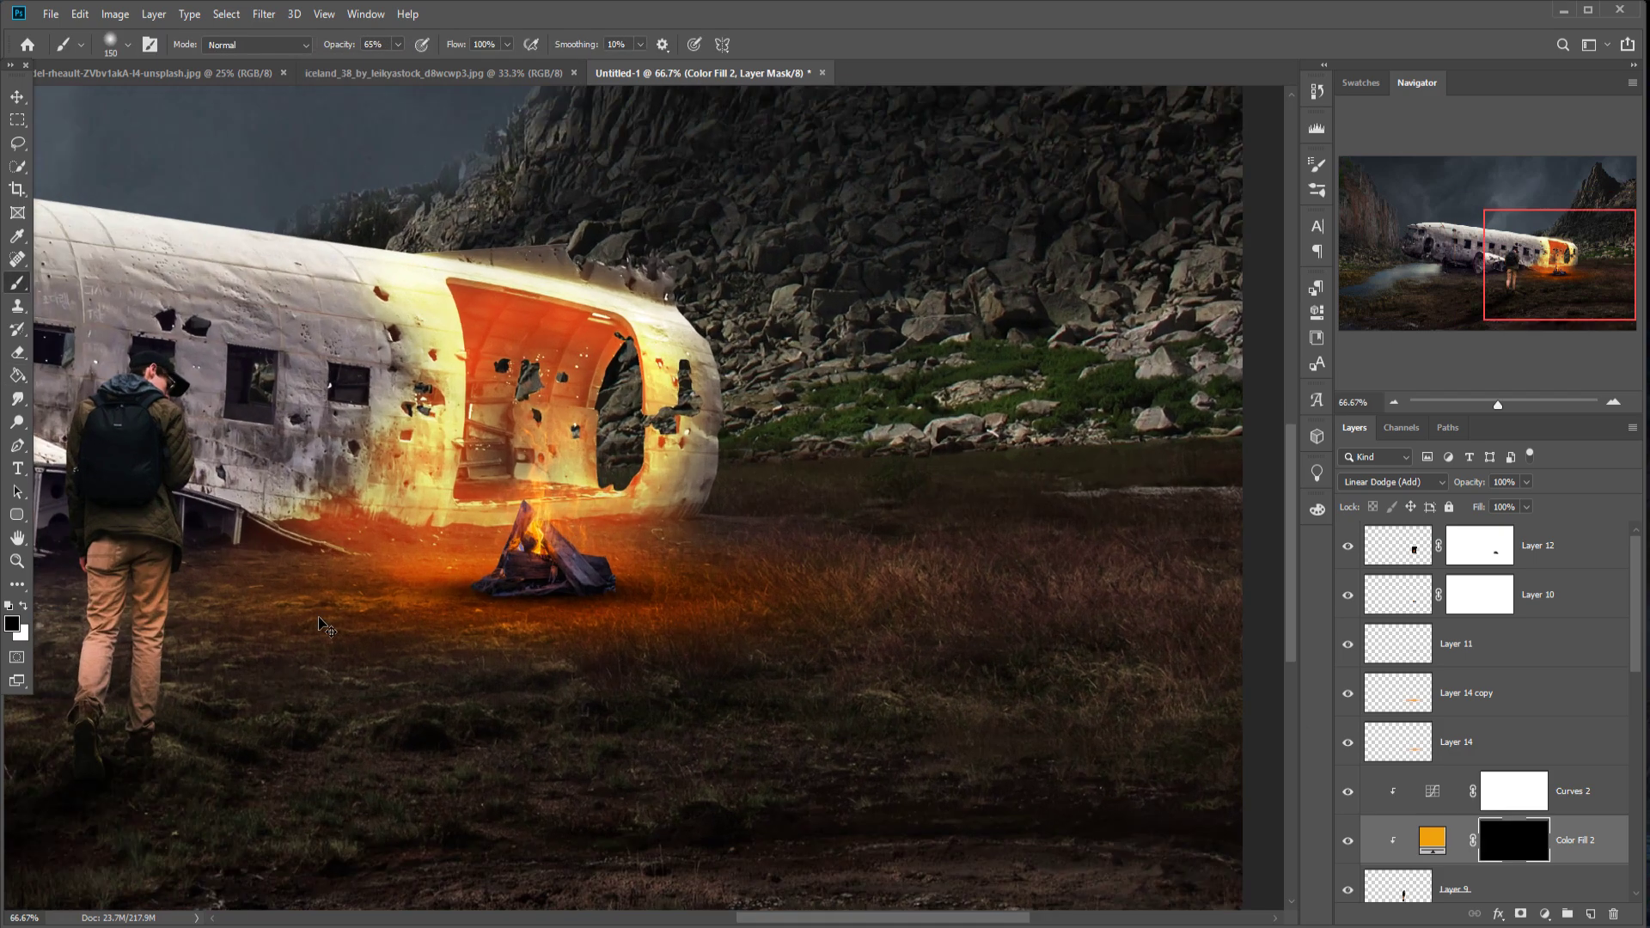
mouse_move(343, 561)
mouse_down()
mouse_move(553, 539)
mouse_move(931, 653)
mouse_move(948, 728)
mouse_up()
key(bracketleft)
key(bracketleft)
key(bracketleft)
key(bracketleft)
key(bracketleft)
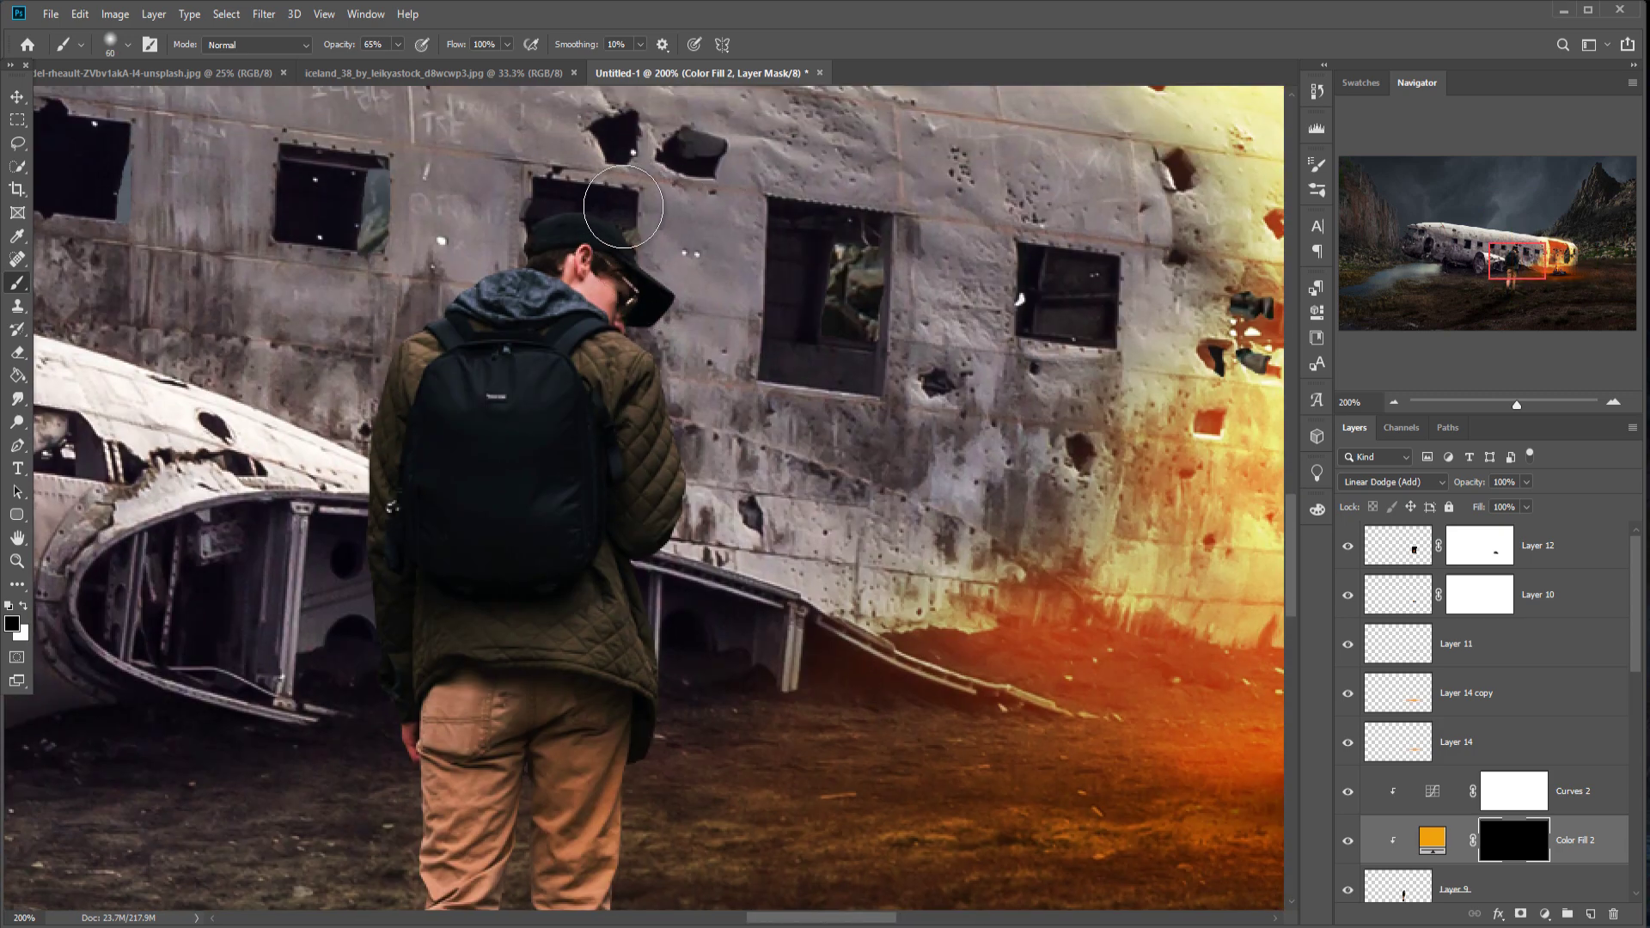
mouse_move(524, 219)
mouse_down()
mouse_move(673, 213)
mouse_move(643, 206)
mouse_move(658, 241)
mouse_up()
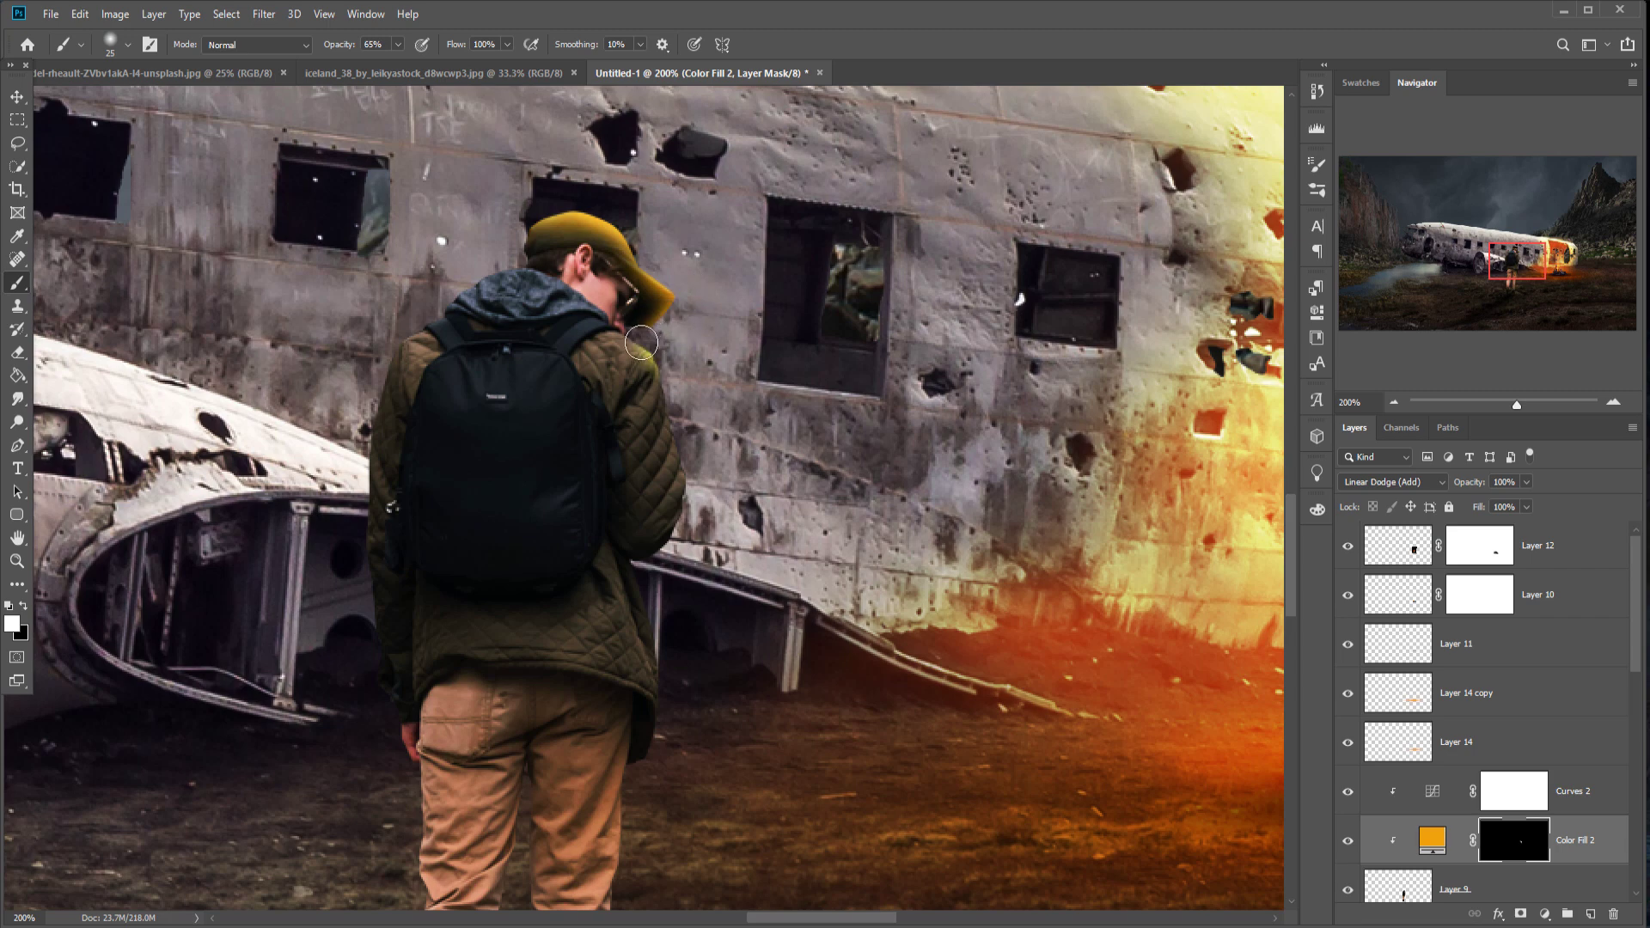
Step: Paint an orange rim light down the backpacker's jacket and trousers on the side facing the campfire
mouse_move(624, 333)
mouse_down()
mouse_move(702, 426)
mouse_move(667, 367)
mouse_move(697, 485)
mouse_up()
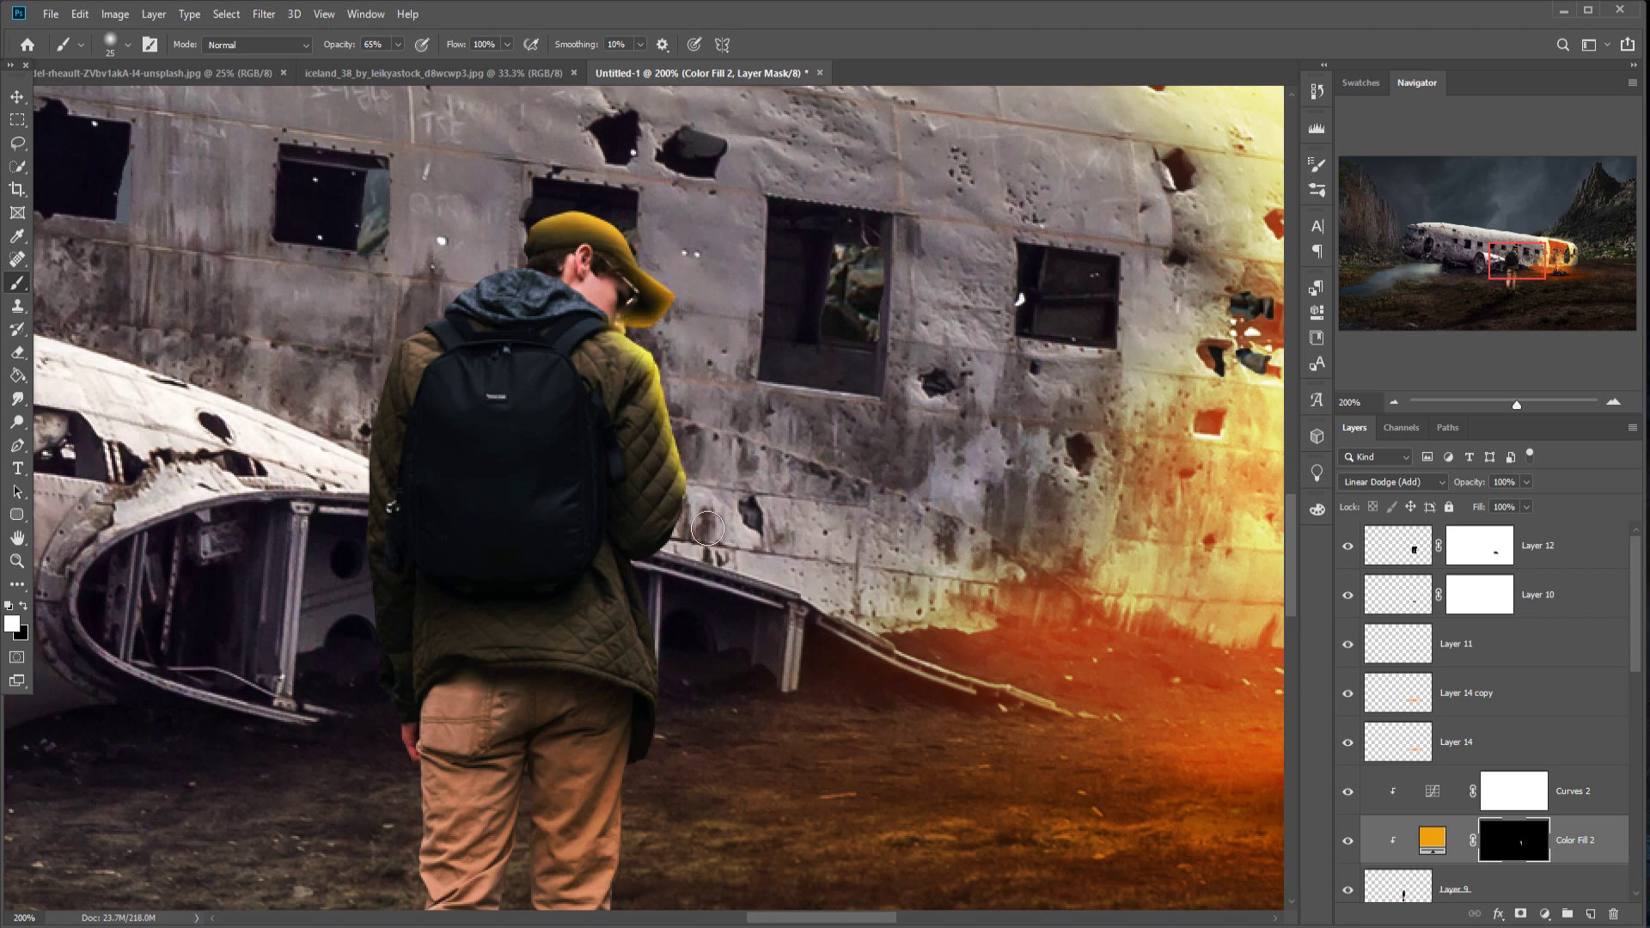
drag(634, 563, 666, 762)
mouse_move(632, 816)
mouse_down()
mouse_move(640, 864)
mouse_move(702, 347)
mouse_move(644, 669)
mouse_up()
drag(708, 411, 700, 515)
drag(731, 176, 730, 400)
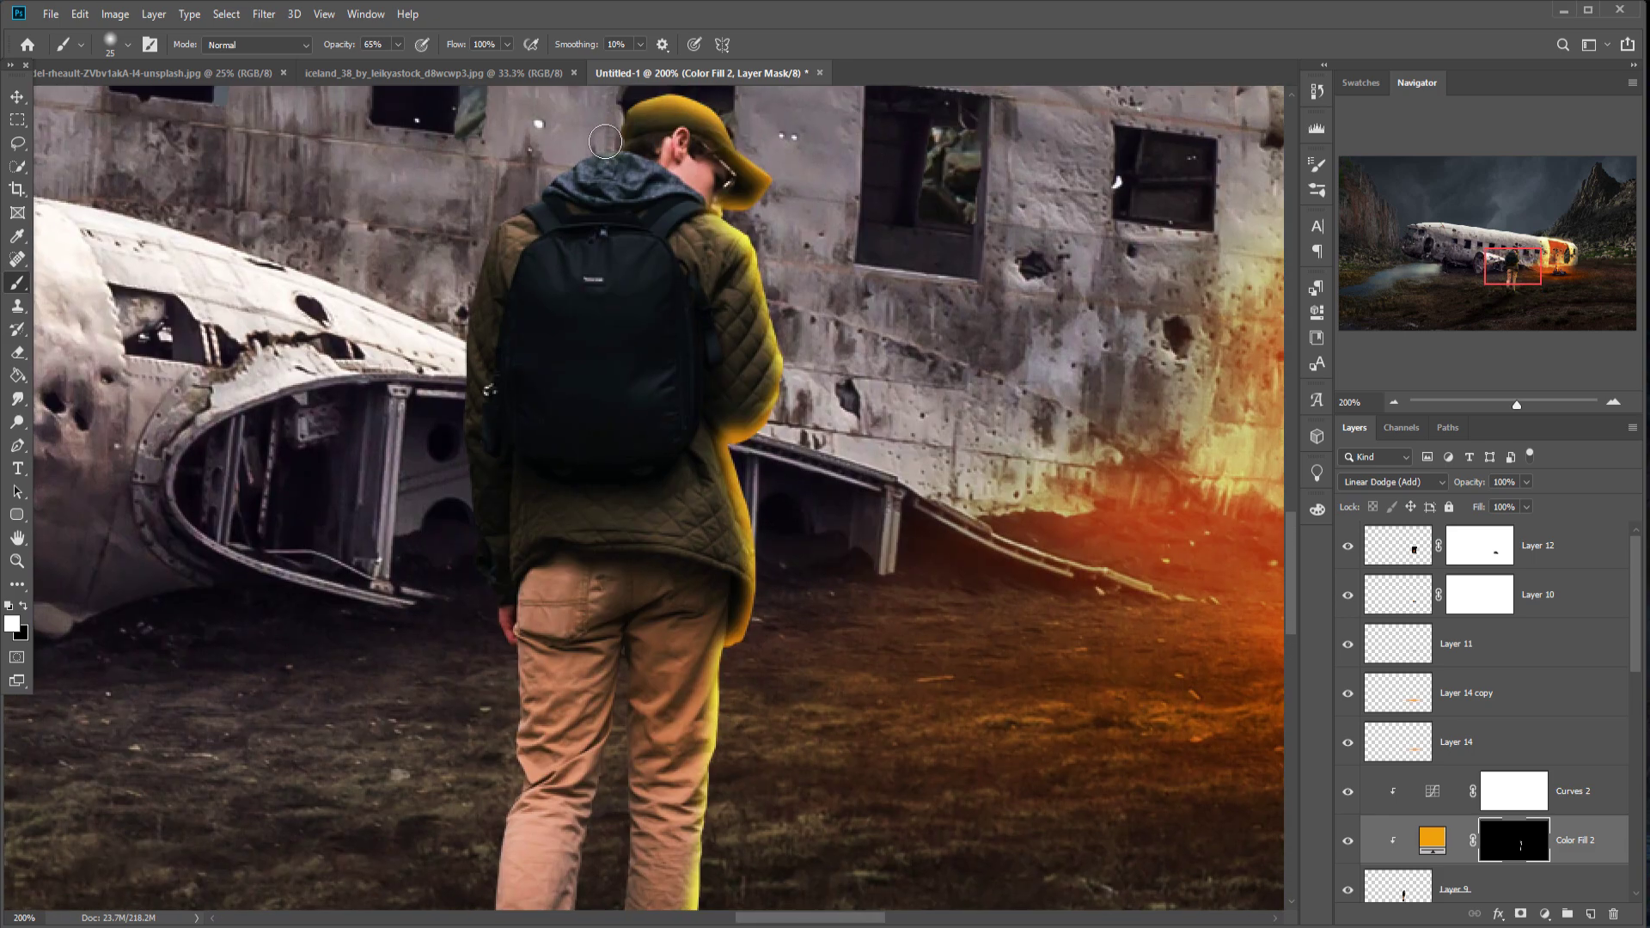
Step: Paint a thin orange rim light along the backpacker's far shoulder, sleeve, hand and trouser leg
drag(560, 155, 474, 232)
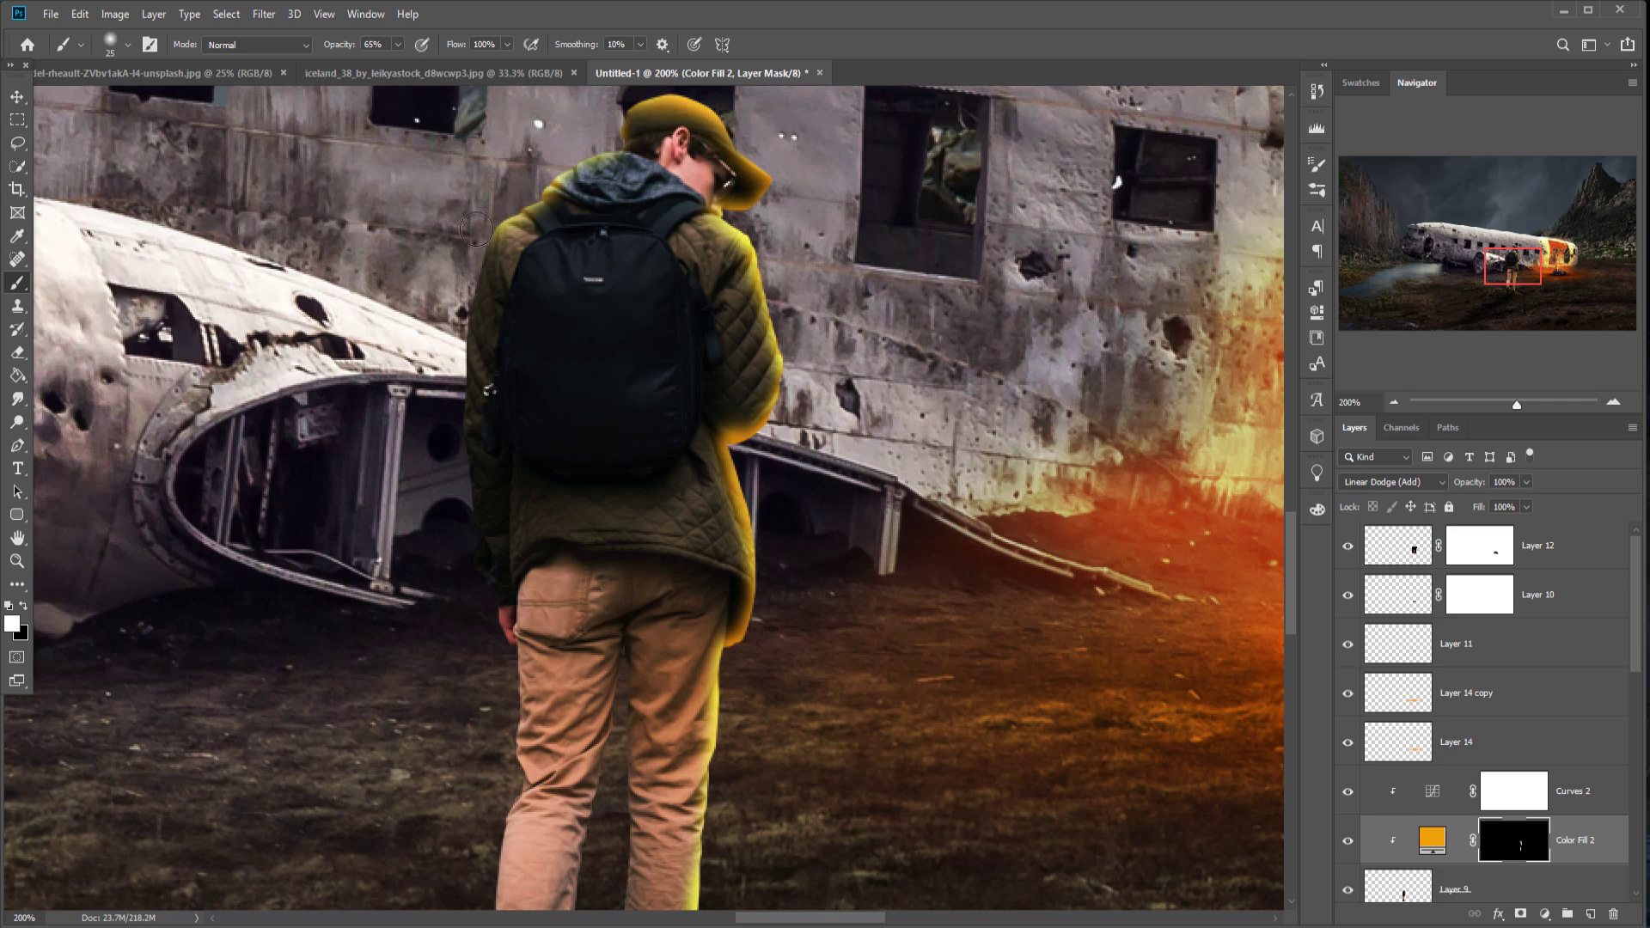
drag(450, 301, 442, 460)
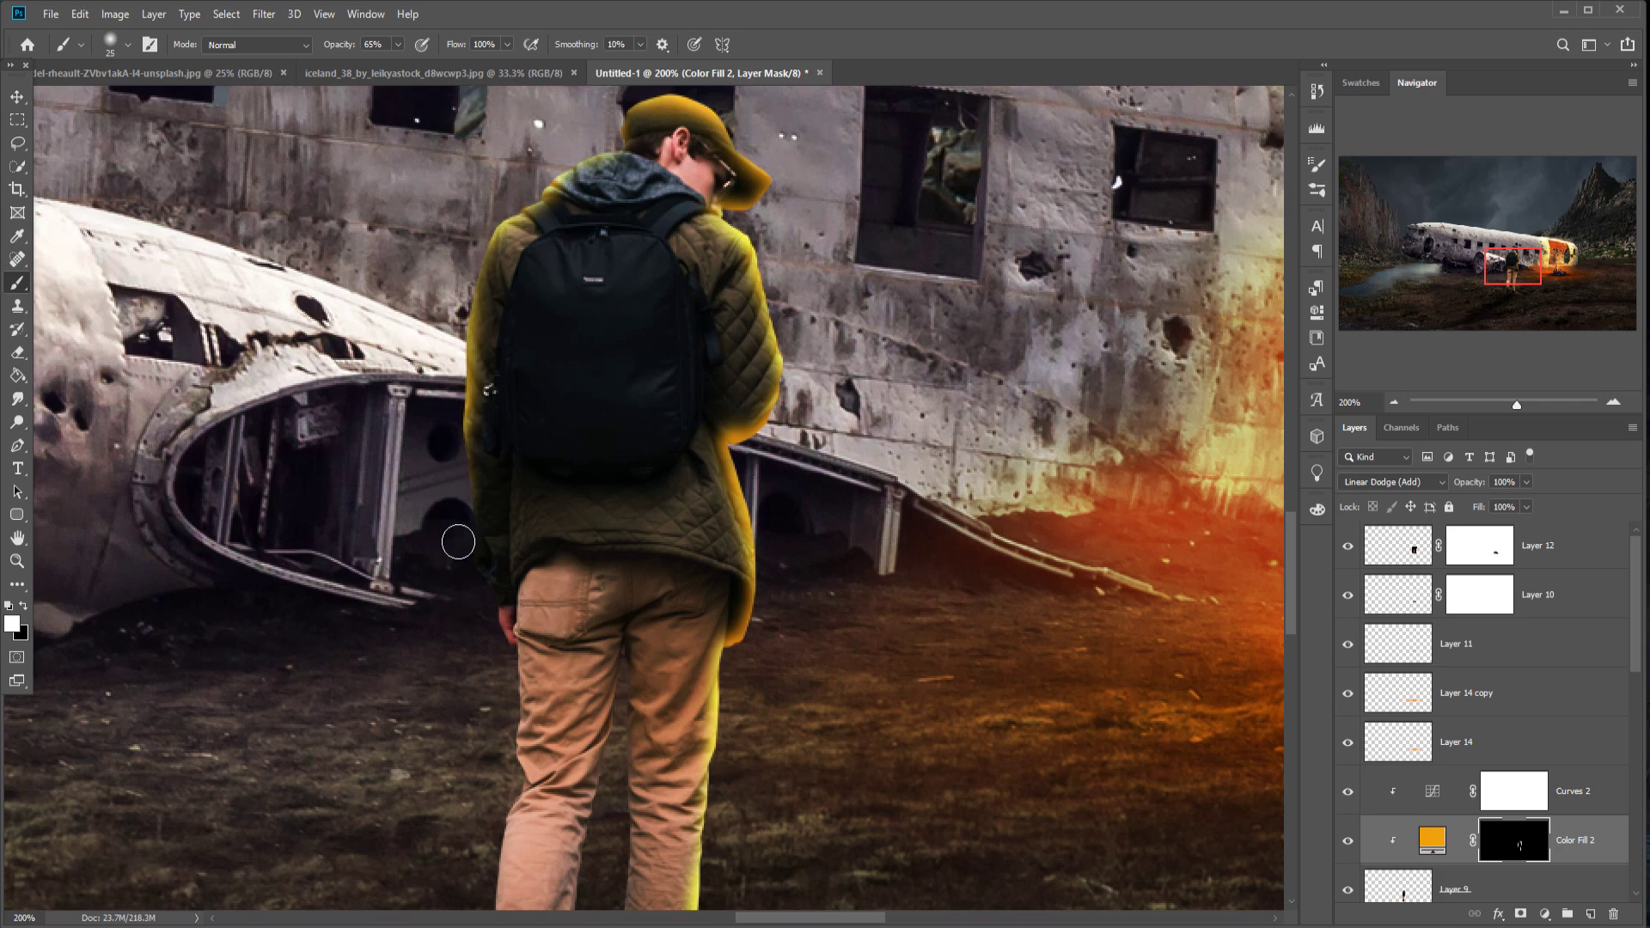
drag(527, 514, 596, 195)
drag(573, 449, 566, 464)
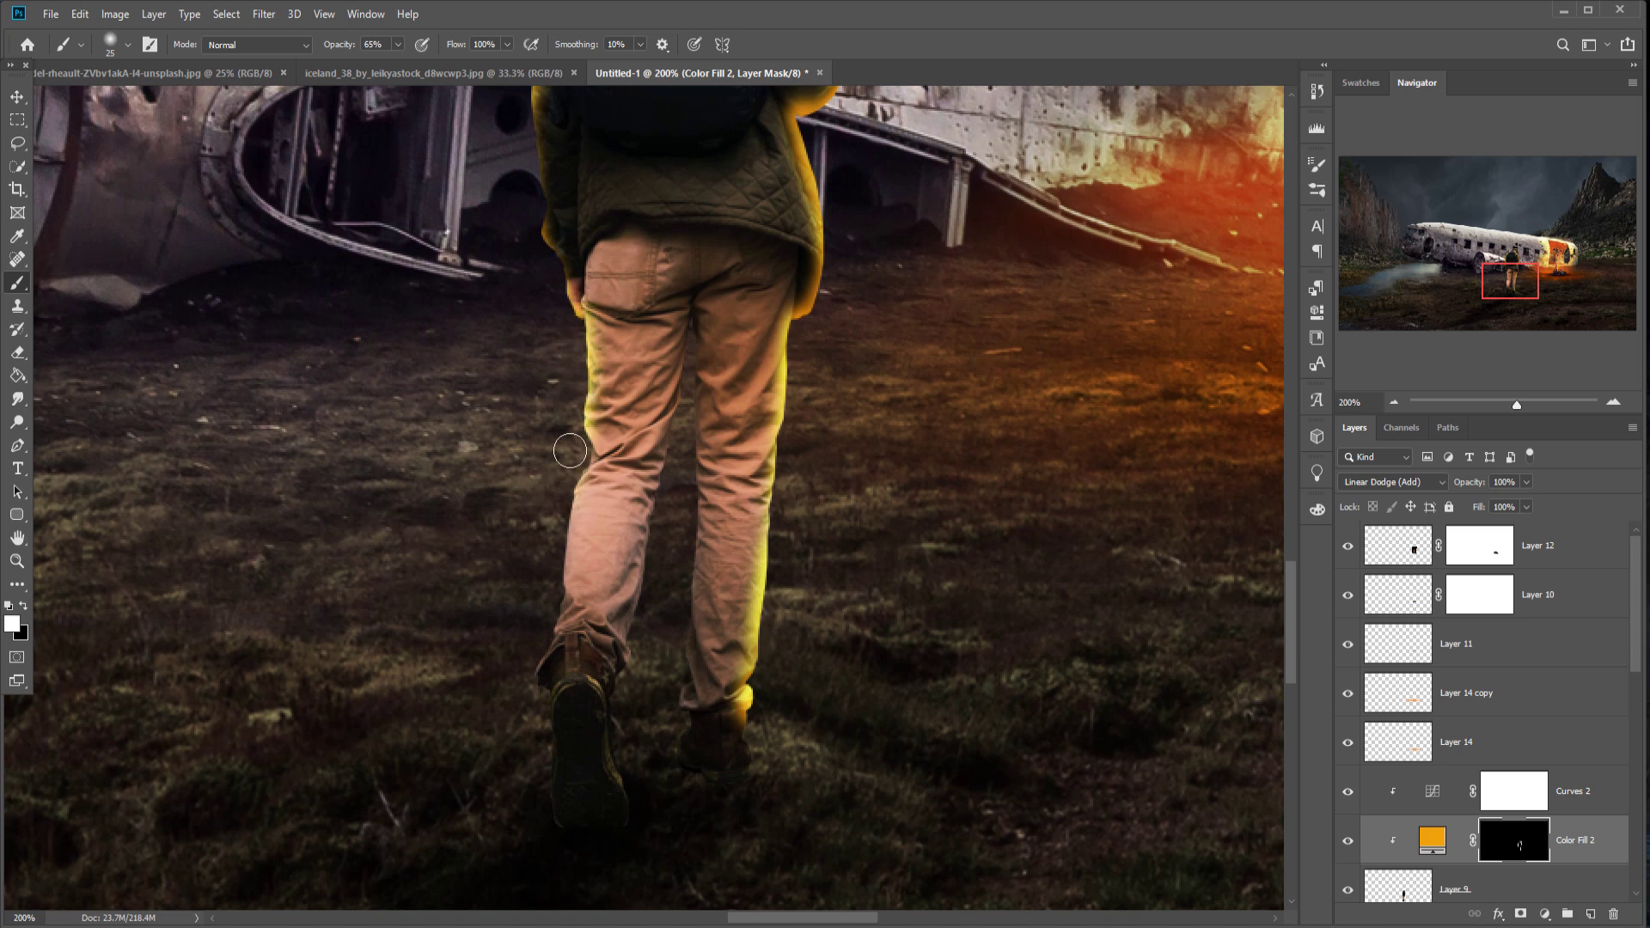
drag(553, 585, 549, 598)
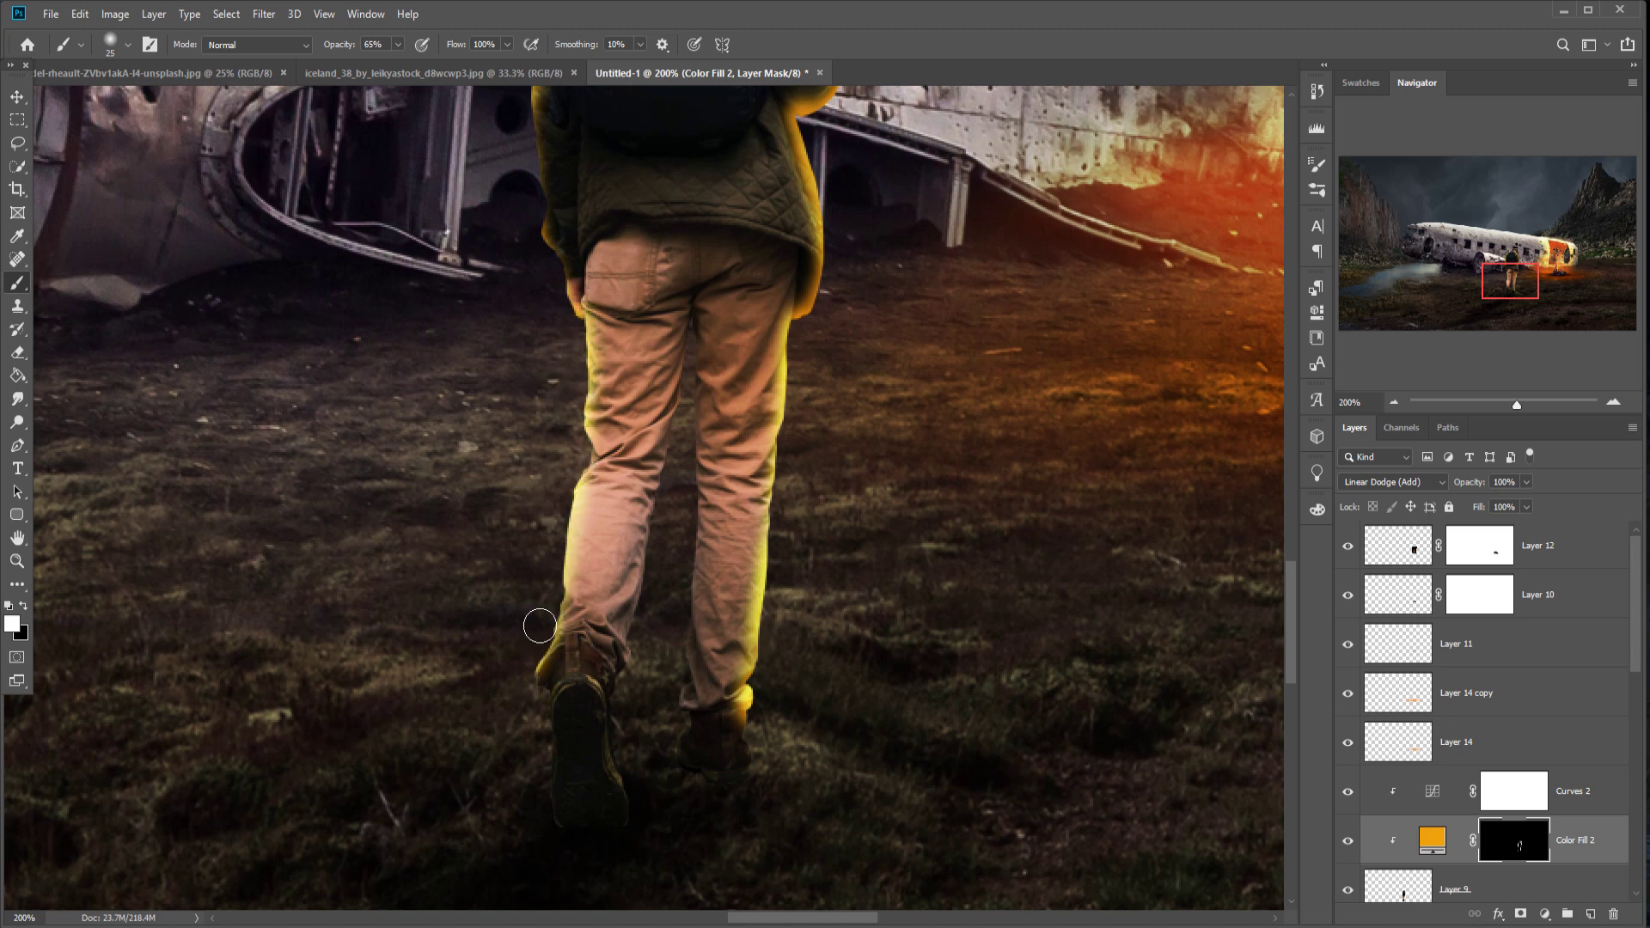
Step: Add a clipped layer above the backpacker's orange fill, set it to Overlay, and fill it with 50% Gray
click(1587, 846)
click(1592, 915)
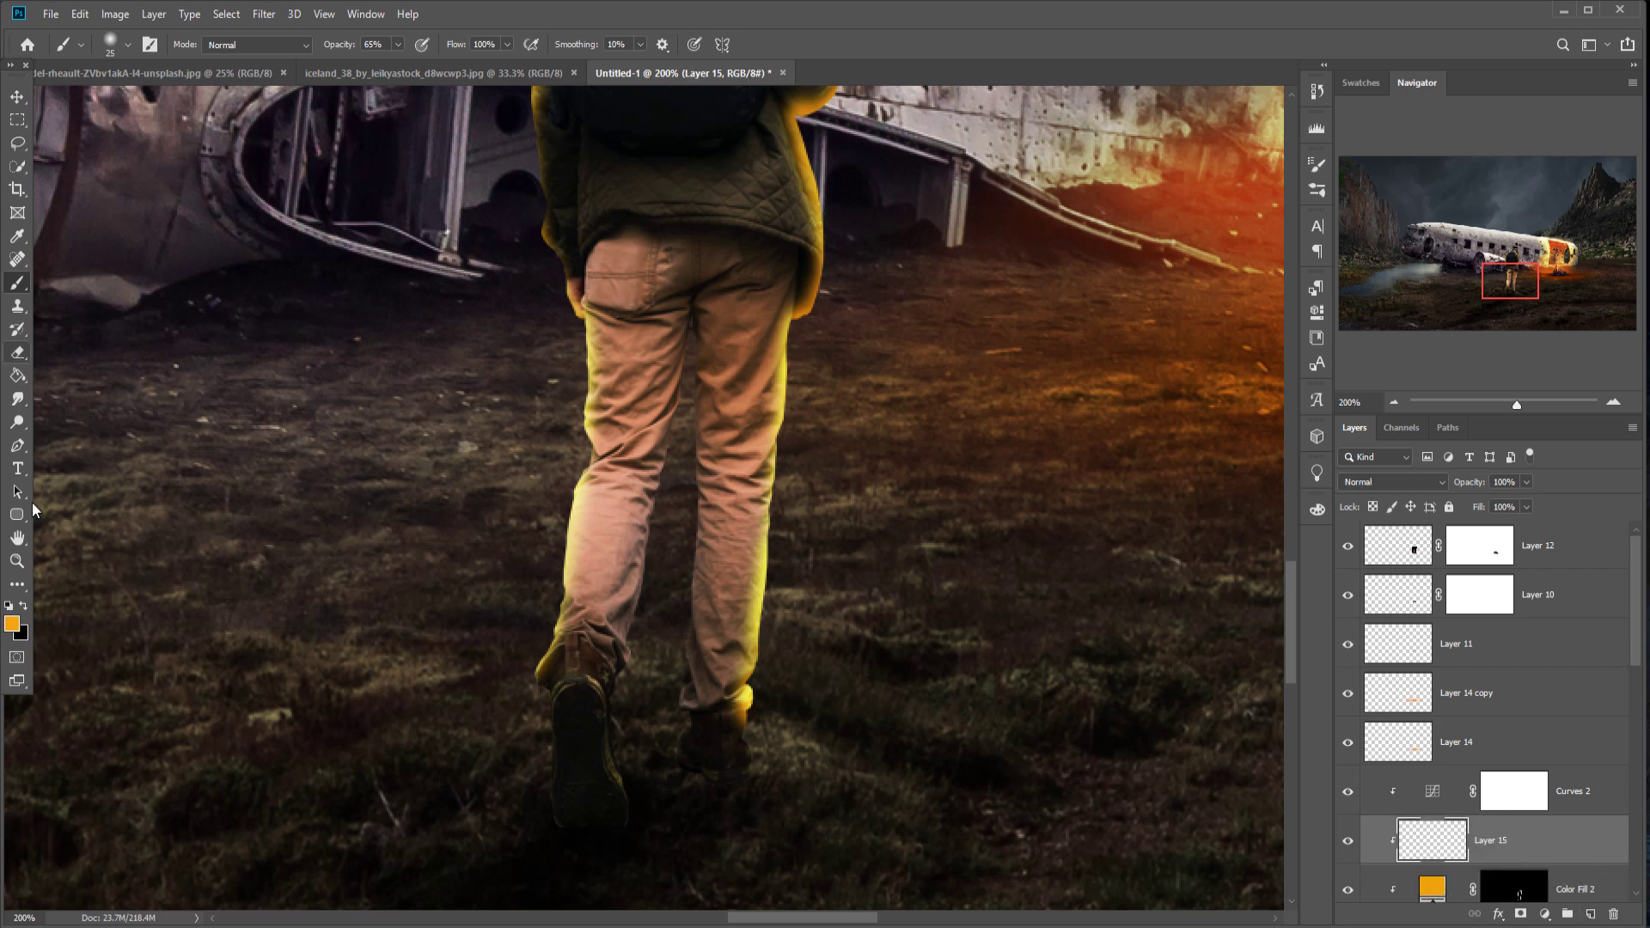
click(17, 427)
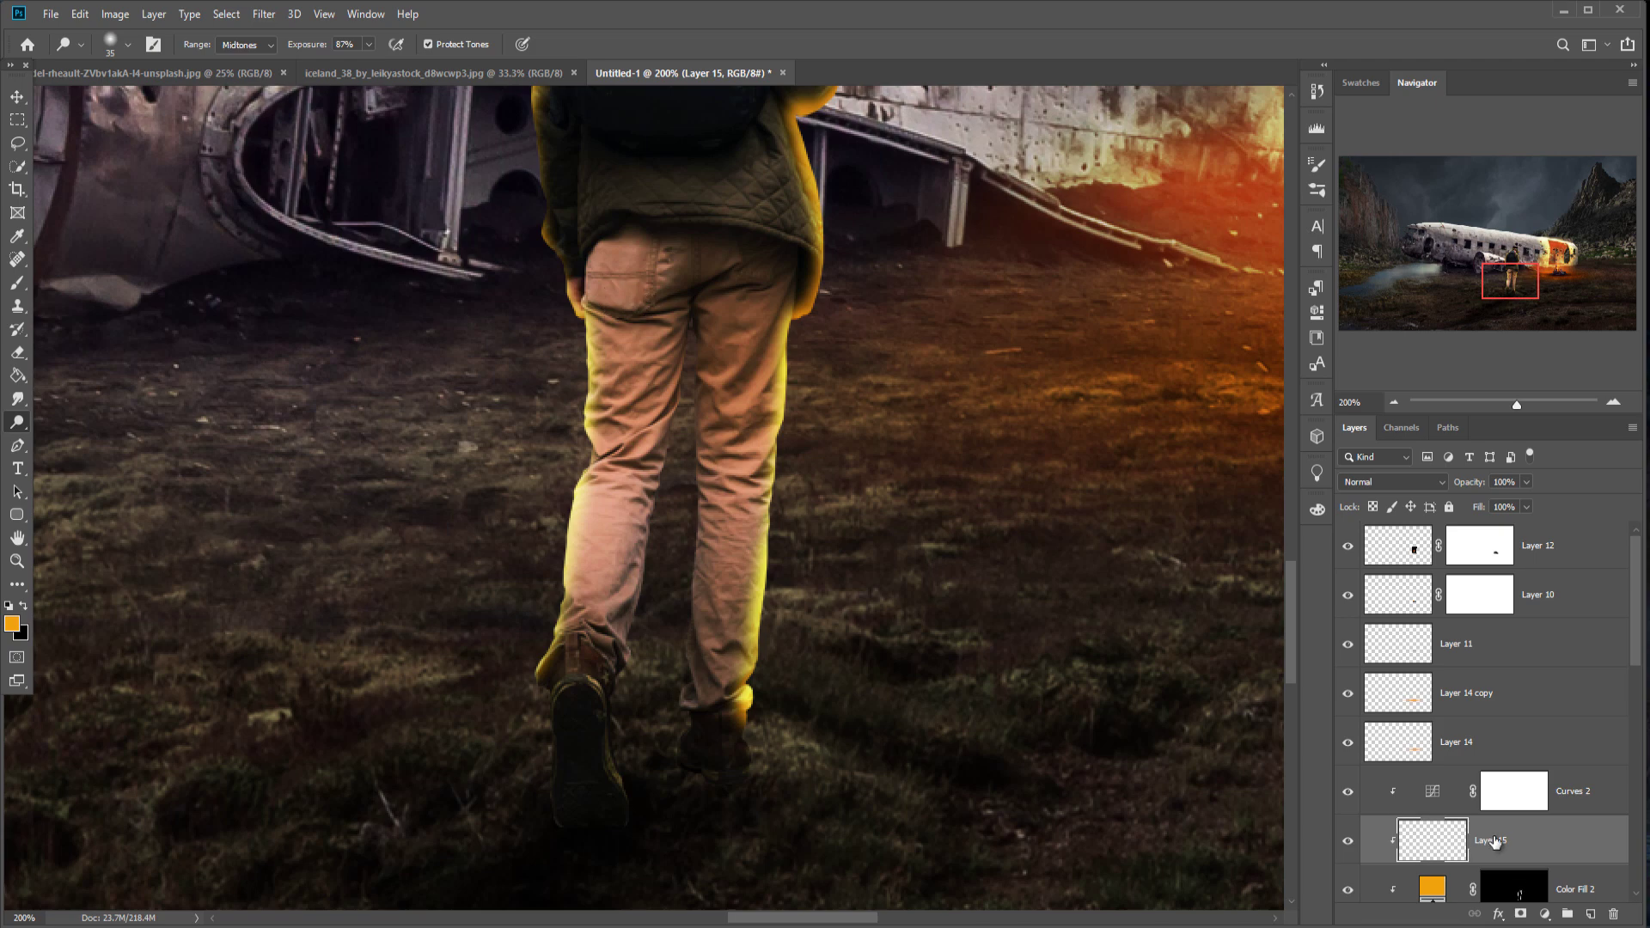
click(1437, 480)
click(1374, 676)
click(82, 16)
click(121, 292)
click(843, 251)
click(829, 397)
click(931, 251)
Step: Brighten the backpacker's trousers and jacket on the gray layer with the Dodge tool, using Midtones at 87% exposure
mouse_move(632, 299)
mouse_down()
mouse_move(626, 367)
mouse_move(628, 266)
mouse_move(636, 349)
mouse_move(661, 389)
mouse_move(734, 264)
mouse_move(720, 549)
mouse_move(746, 466)
mouse_move(728, 709)
mouse_up()
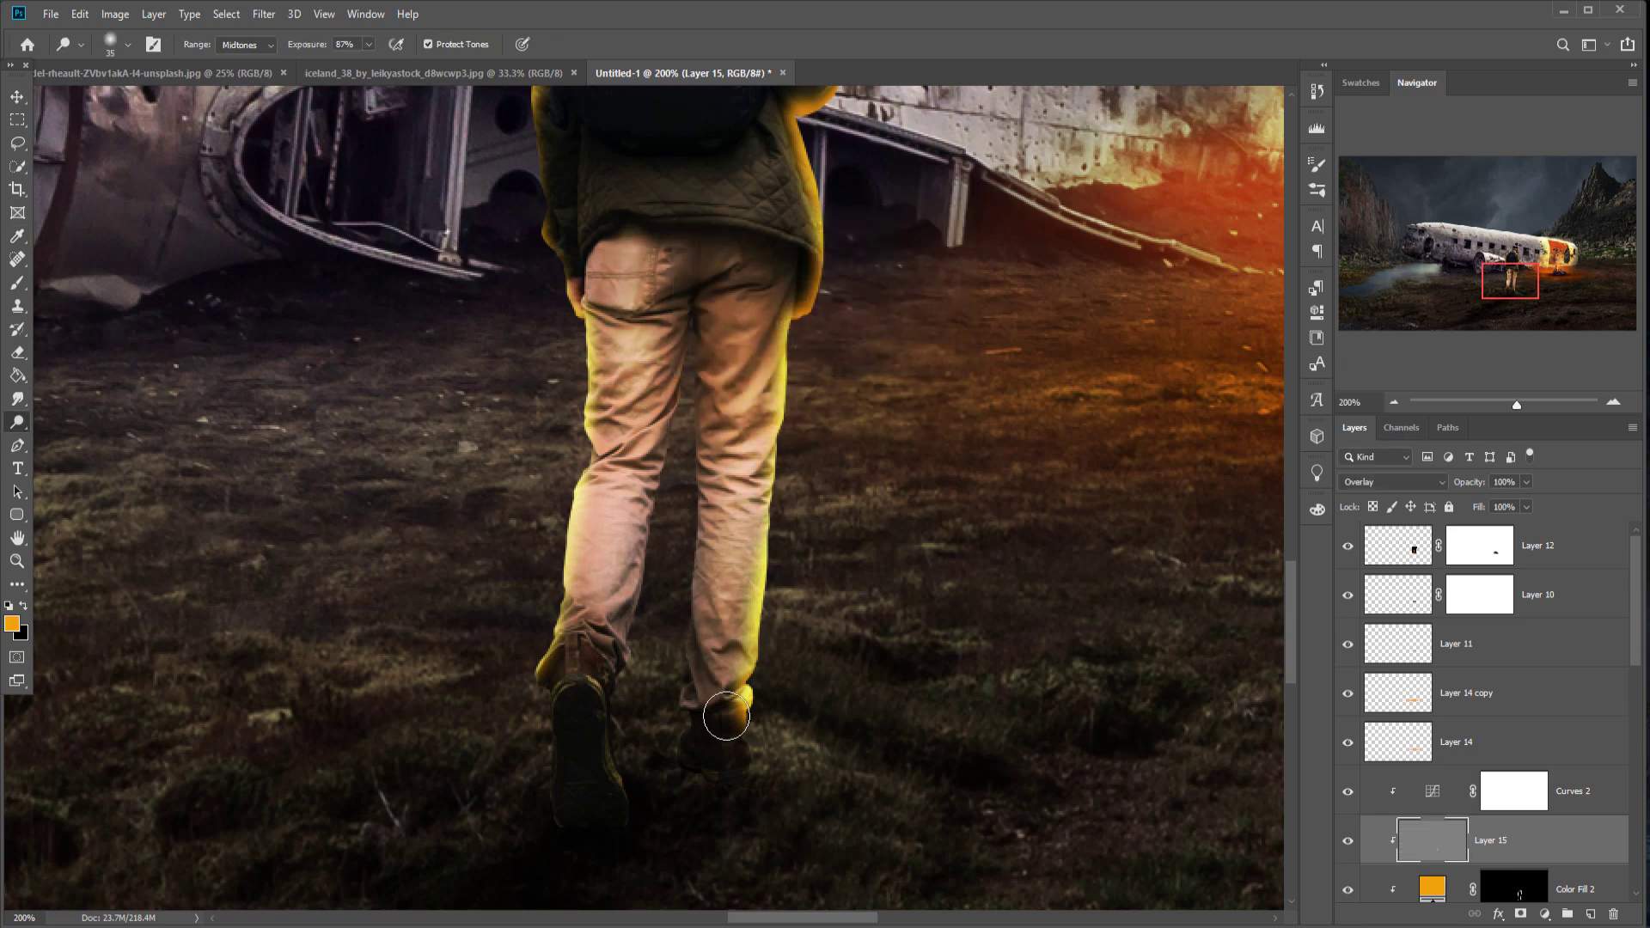
scroll(761, 214, up, 4)
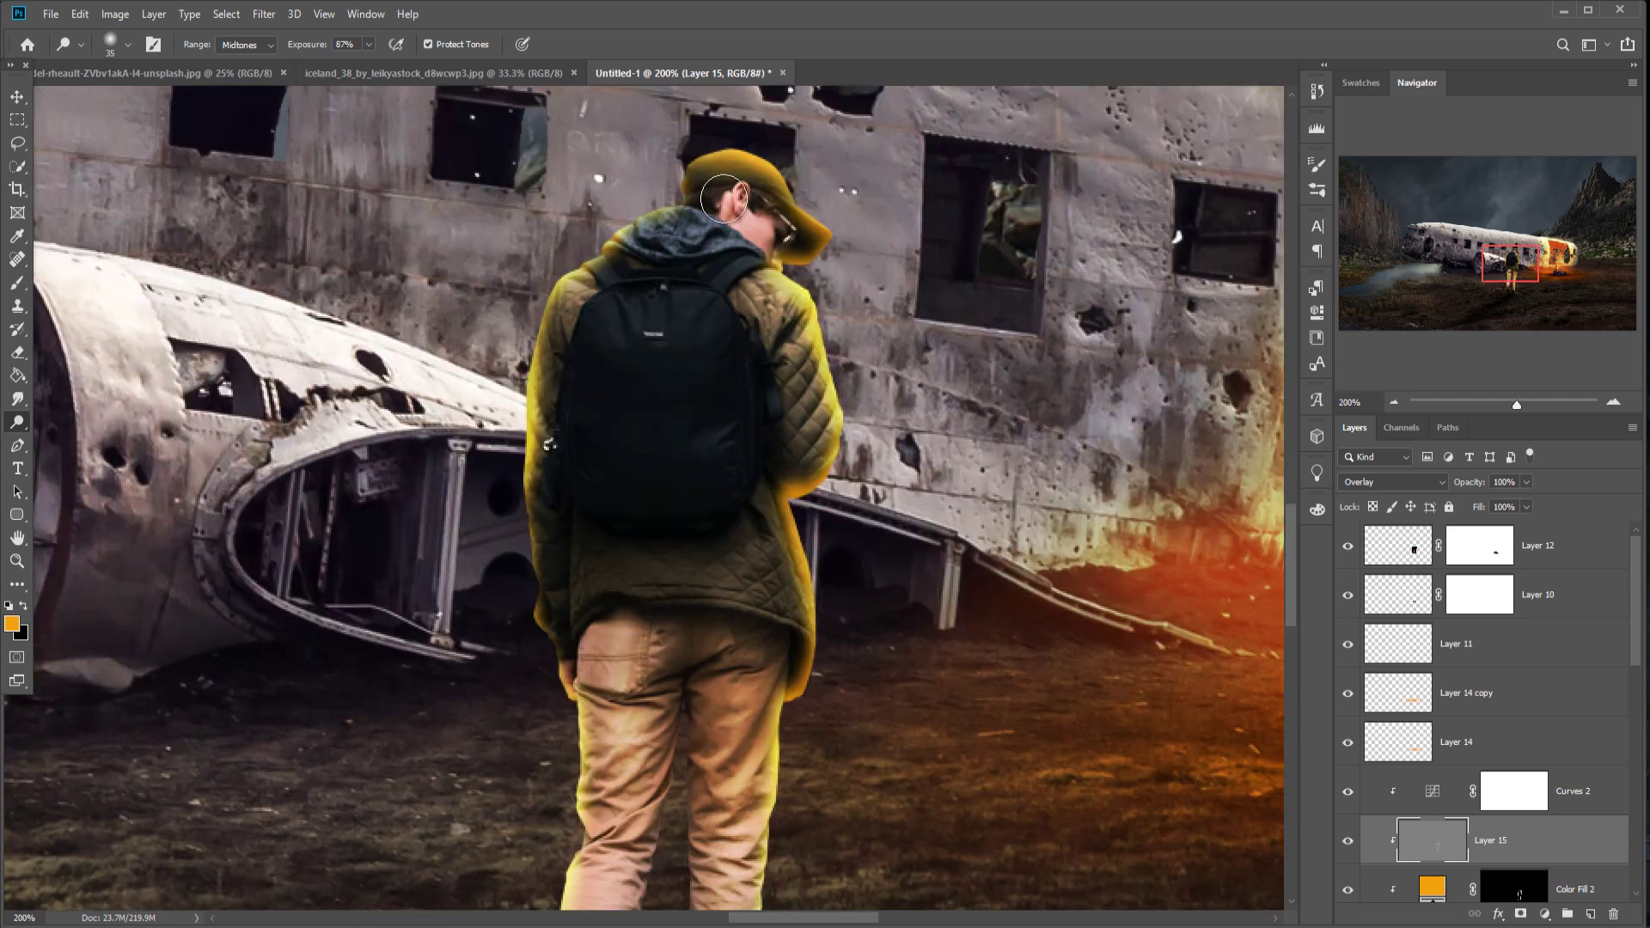
drag(808, 396, 808, 524)
scroll(808, 524, down, 6)
key(ctrl+0)
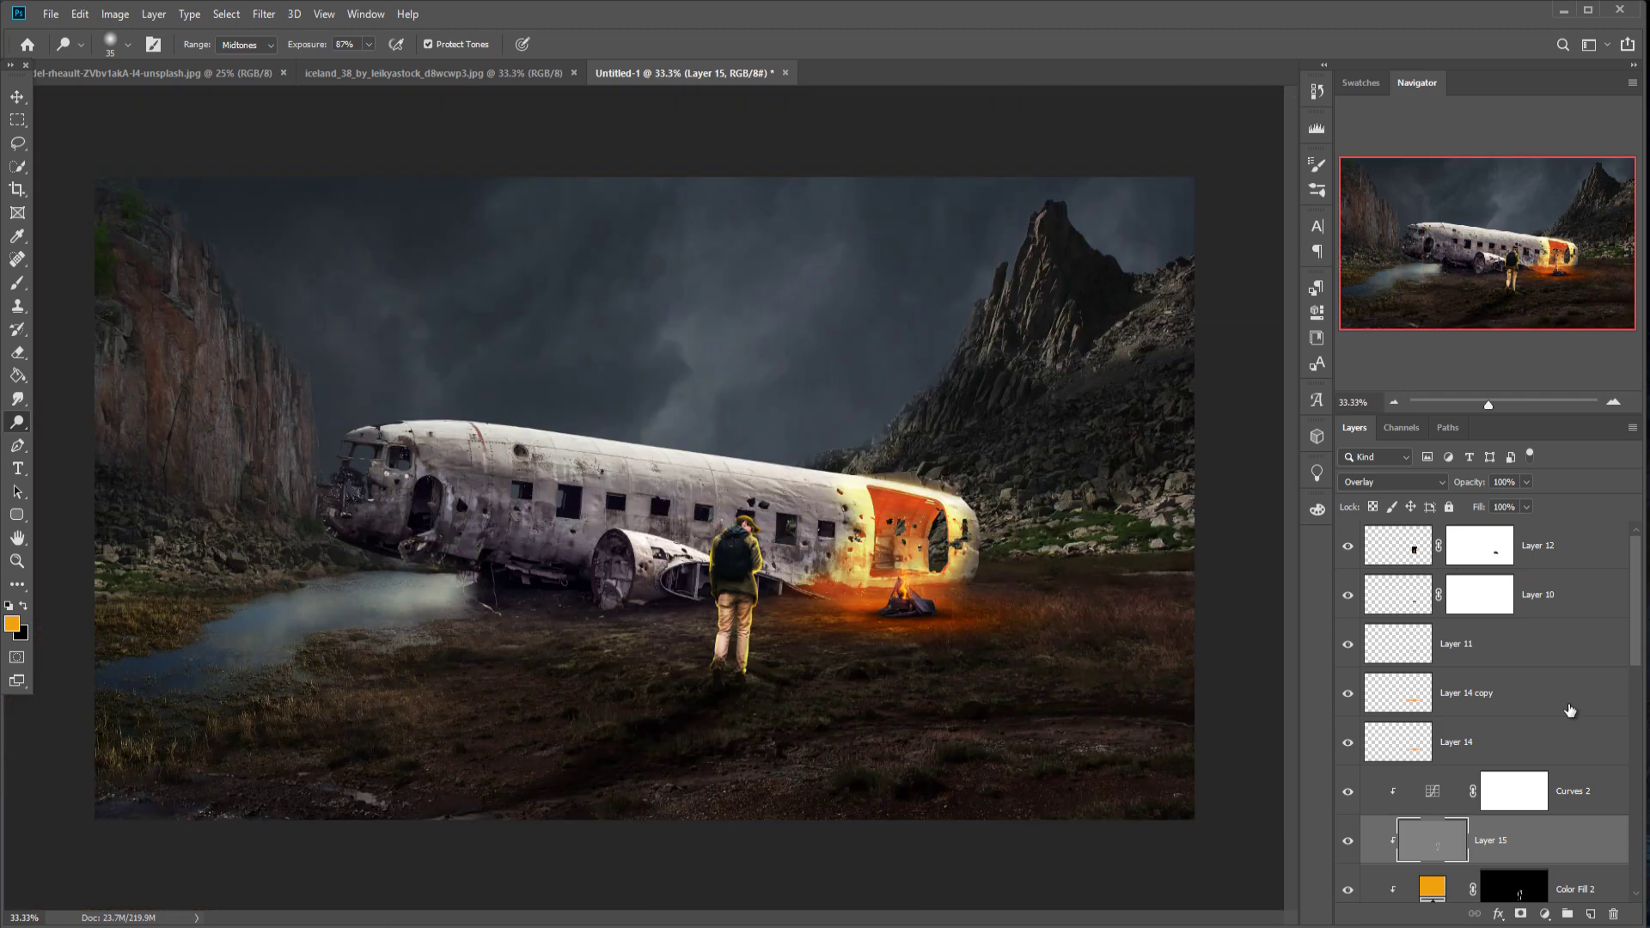
Step: Add a new layer clipped to the plane and softly darken the fuselage with a large black brush at 9% opacity
scroll(1525, 615, down, 7)
click(1580, 792)
click(1590, 915)
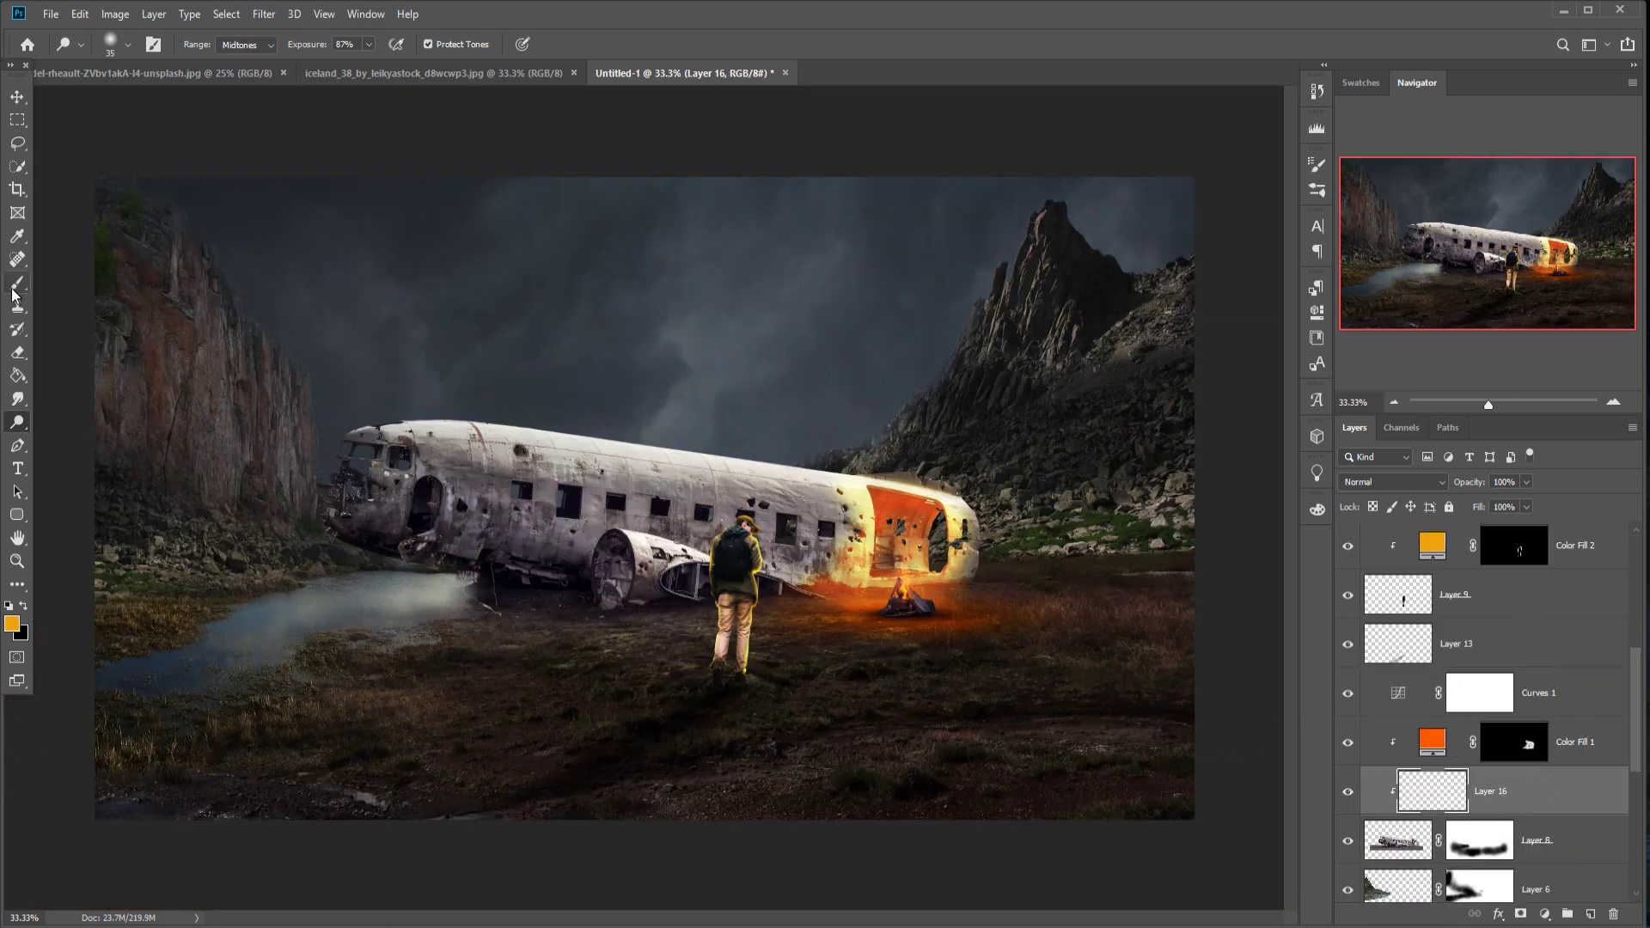
click(17, 283)
click(398, 44)
key(x)
drag(359, 68, 392, 69)
click(398, 45)
mouse_move(391, 529)
mouse_down()
mouse_move(460, 647)
mouse_move(613, 480)
mouse_move(553, 648)
mouse_up()
Step: Bring the foggy forest photo into the composite and place its layer directly above the Layer 7 sky
key(alt+bracketright)
key(alt+bracketright)
key(alt+bracketright)
key(alt+bracketright)
key(alt+bracketright)
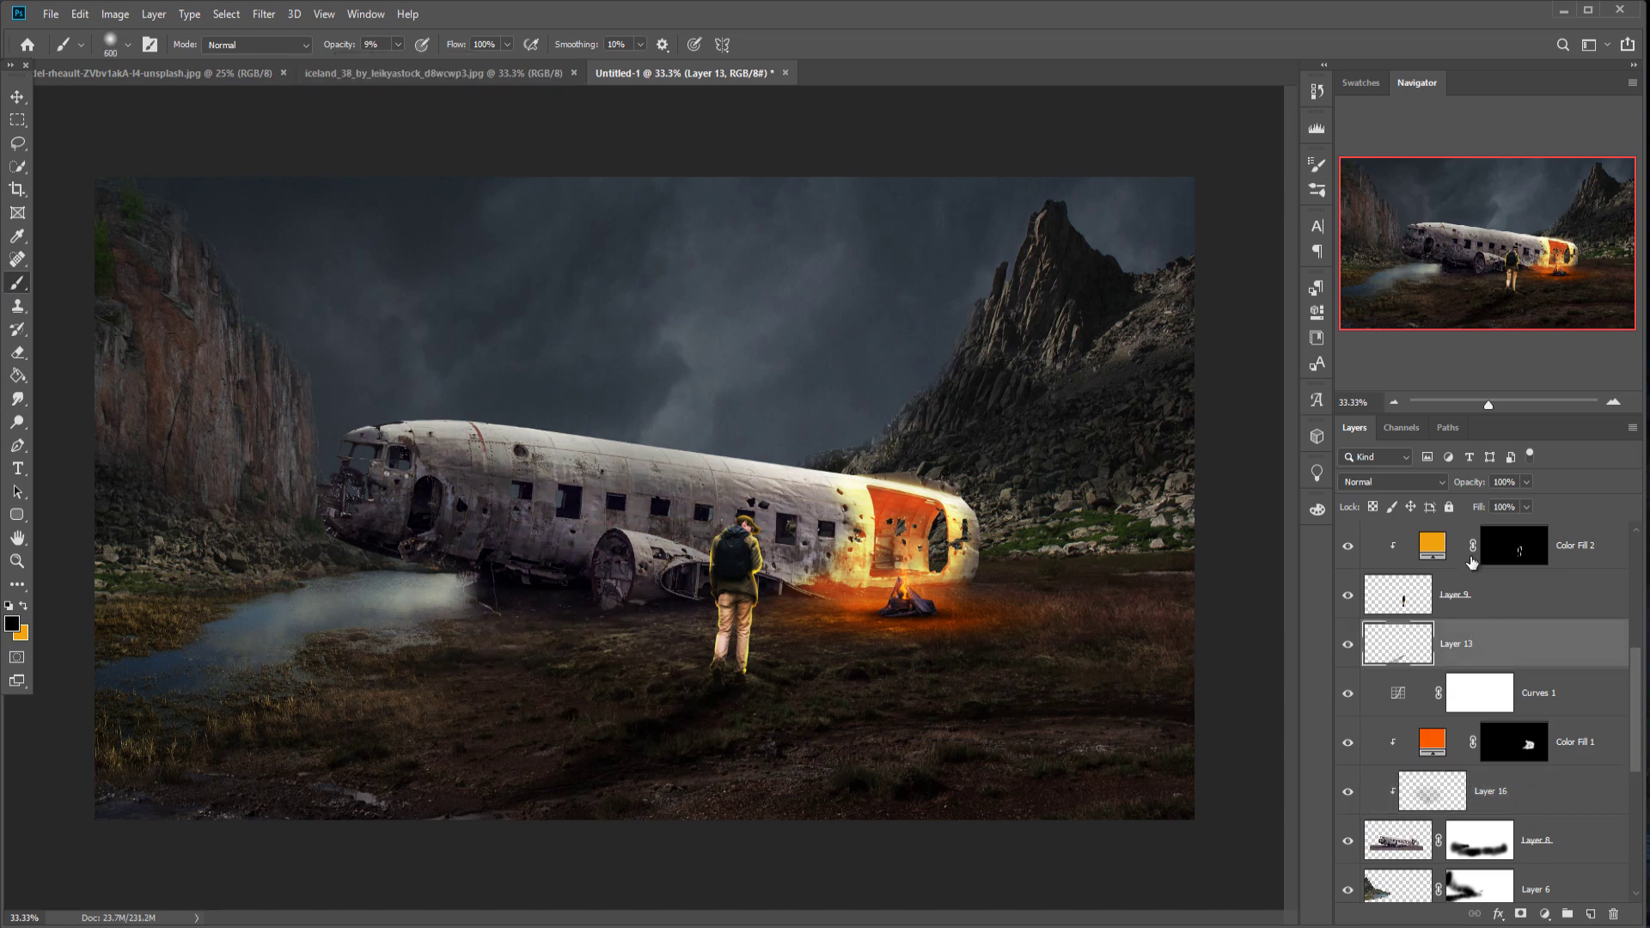
key(0)
key(v)
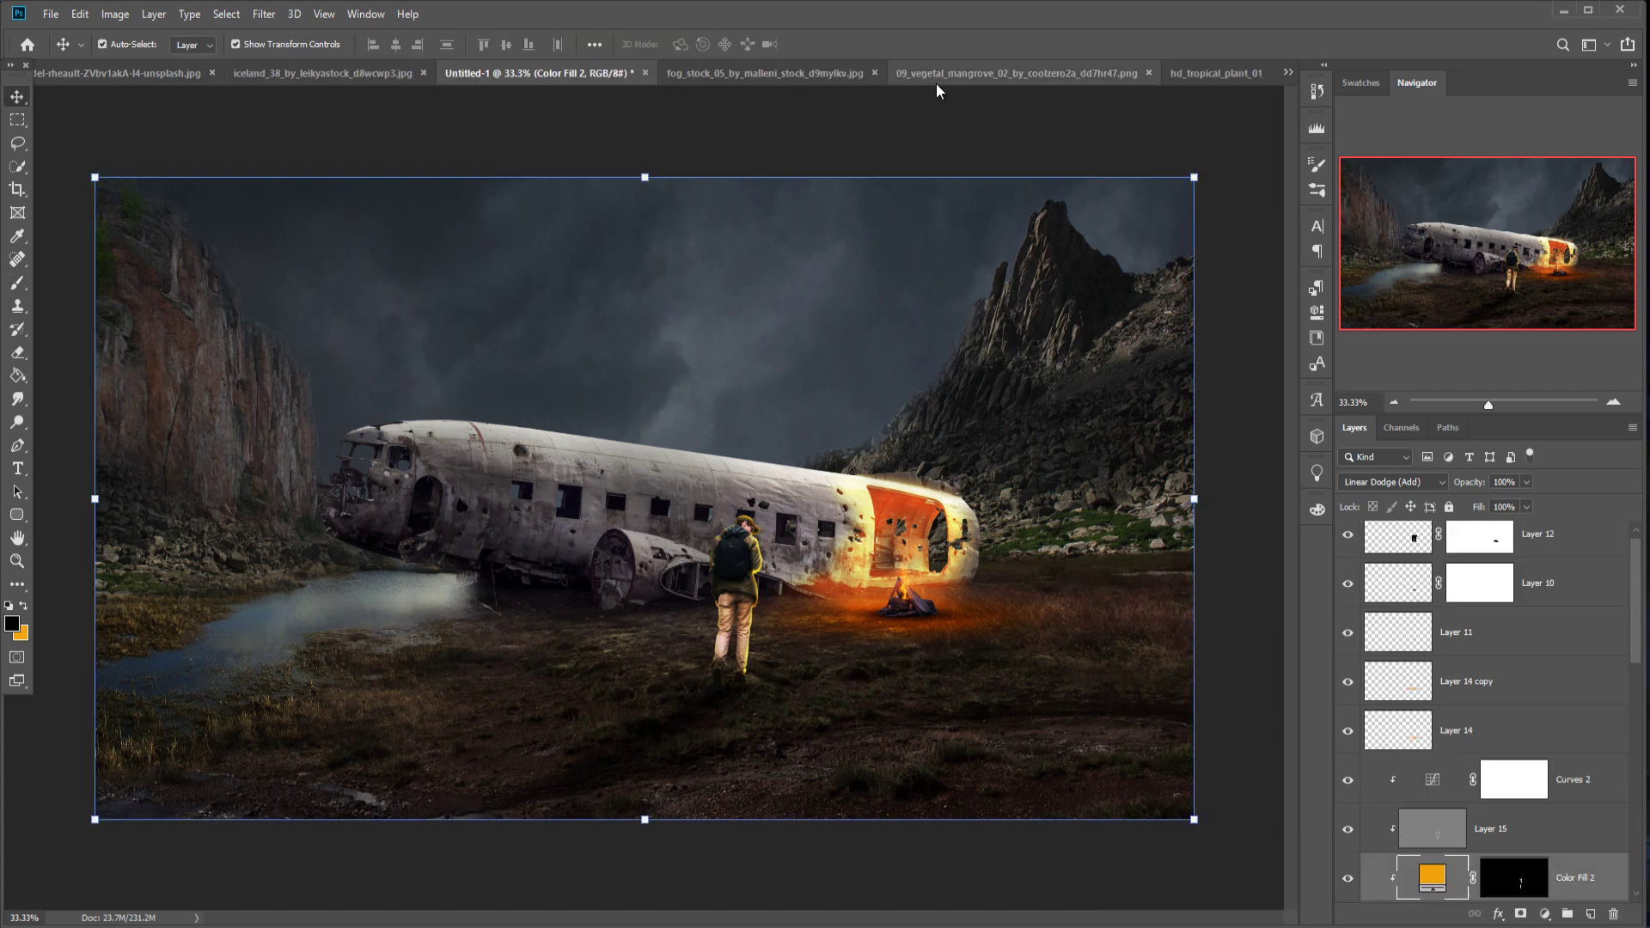
click(995, 75)
drag(995, 75, 997, 137)
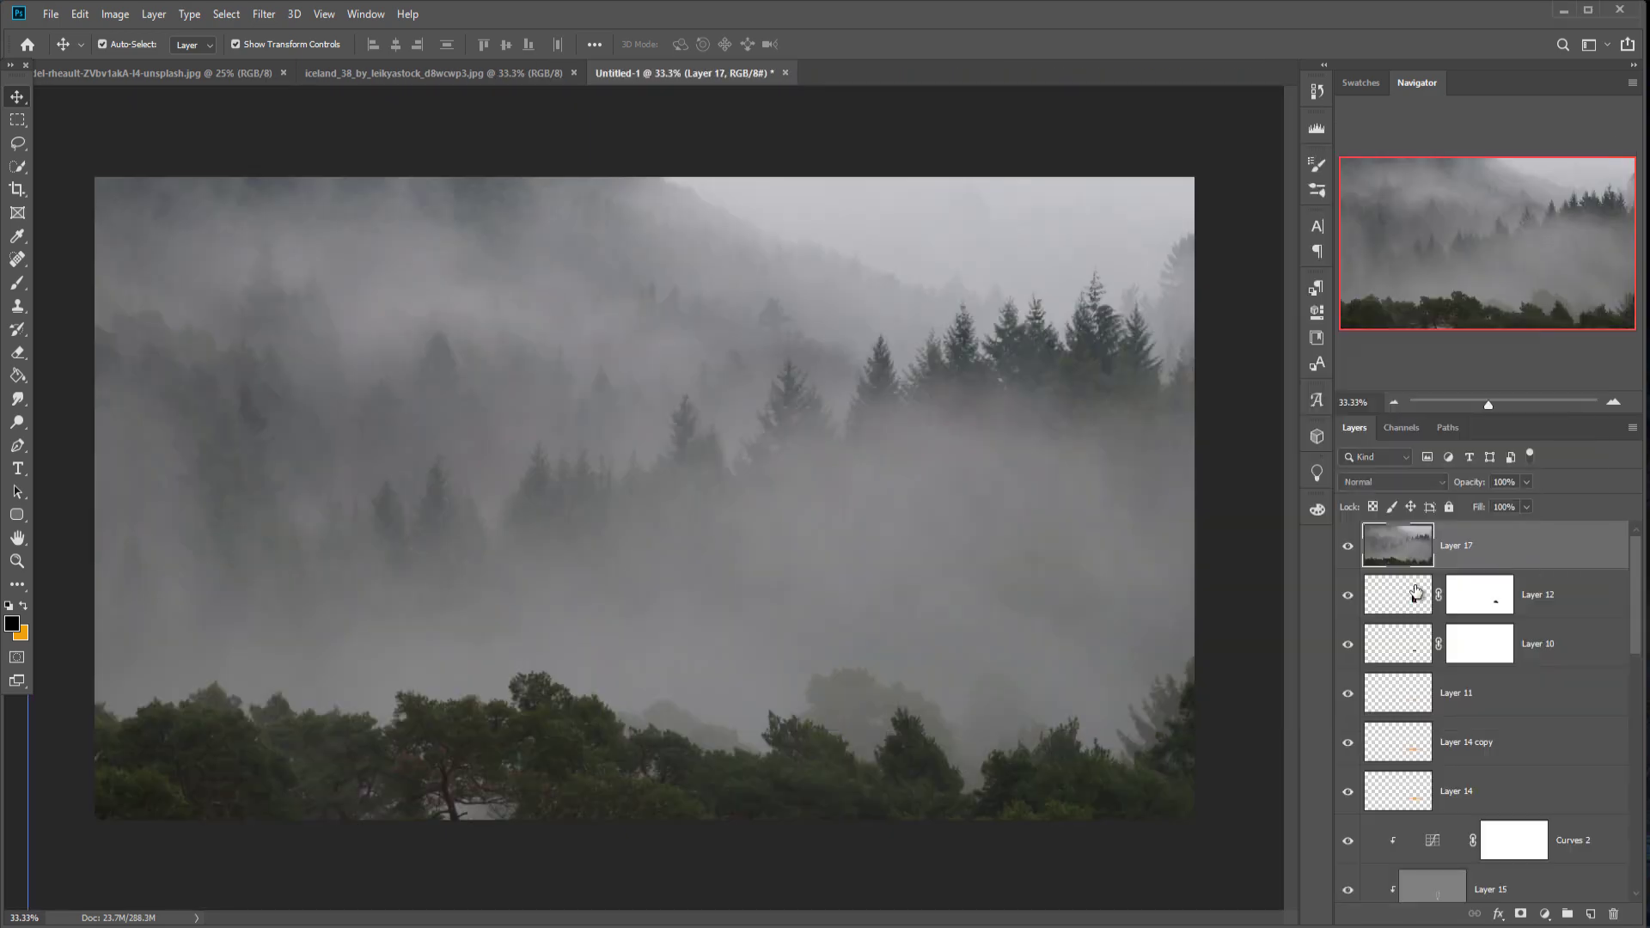
drag(1413, 551, 1414, 804)
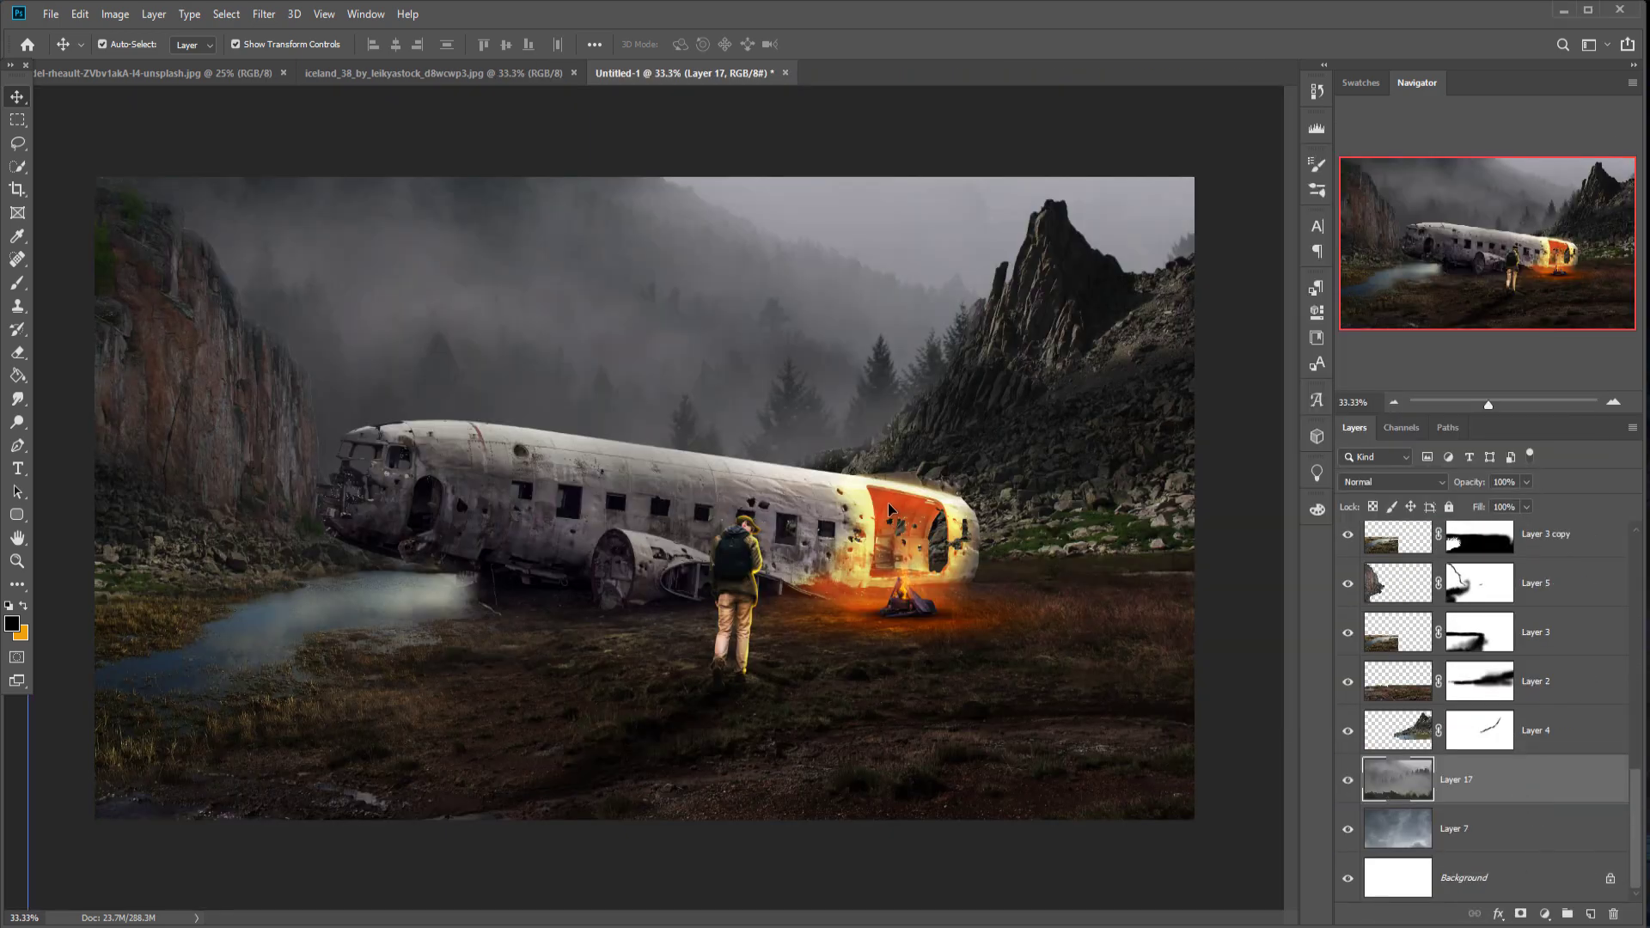
Step: Scale down the foggy forest and position it so its trees rise behind the plane between the cliffs
key(ctrl+minus)
drag(180, 409, 459, 411)
drag(832, 410, 427, 464)
drag(504, 776, 505, 753)
drag(750, 497, 759, 512)
drag(513, 768, 513, 684)
drag(550, 481, 587, 503)
click(825, 46)
Step: Mask the foggy forest layer and fade its bright sky into the dark clouds with a soft black brush at 10% opacity
click(1520, 914)
key(b)
drag(885, 288, 915, 271)
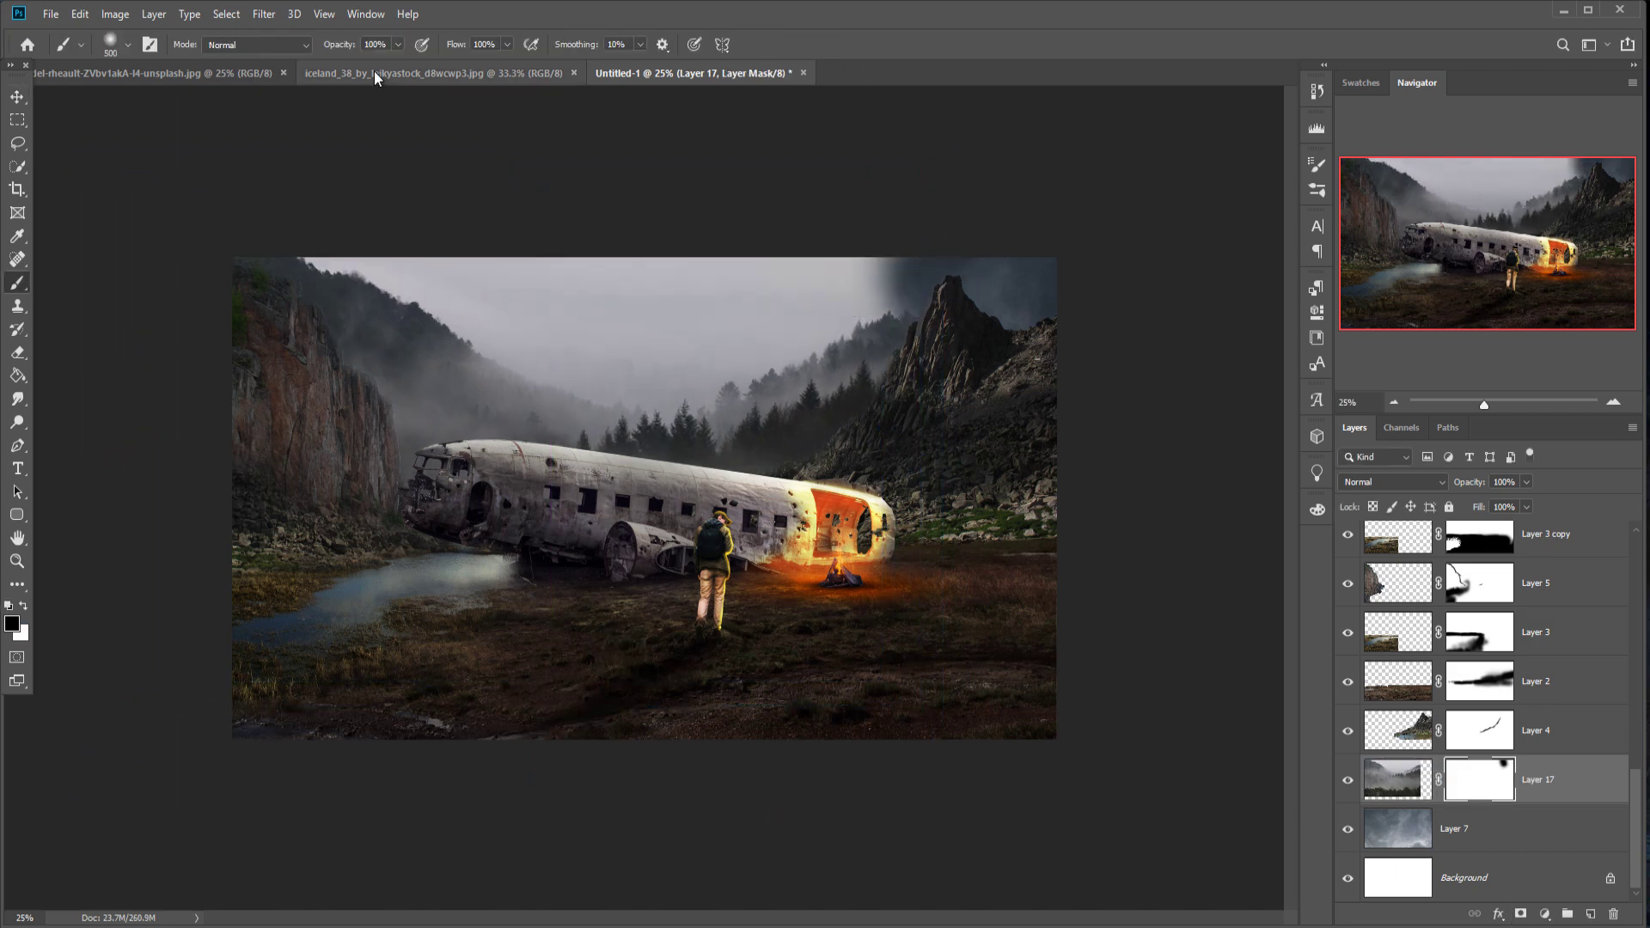
key(bracketleft)
mouse_move(410, 341)
mouse_down()
mouse_move(481, 279)
mouse_move(315, 240)
mouse_move(826, 247)
mouse_move(823, 272)
mouse_move(765, 287)
mouse_move(916, 283)
mouse_move(698, 352)
mouse_move(526, 327)
mouse_move(601, 357)
mouse_move(715, 300)
mouse_move(760, 333)
mouse_move(1018, 227)
mouse_move(547, 299)
mouse_move(432, 260)
mouse_move(524, 330)
mouse_move(377, 233)
mouse_move(884, 251)
mouse_move(738, 290)
mouse_move(654, 347)
mouse_move(717, 354)
mouse_move(395, 411)
mouse_move(516, 484)
mouse_move(398, 424)
mouse_move(476, 517)
mouse_move(697, 446)
mouse_up()
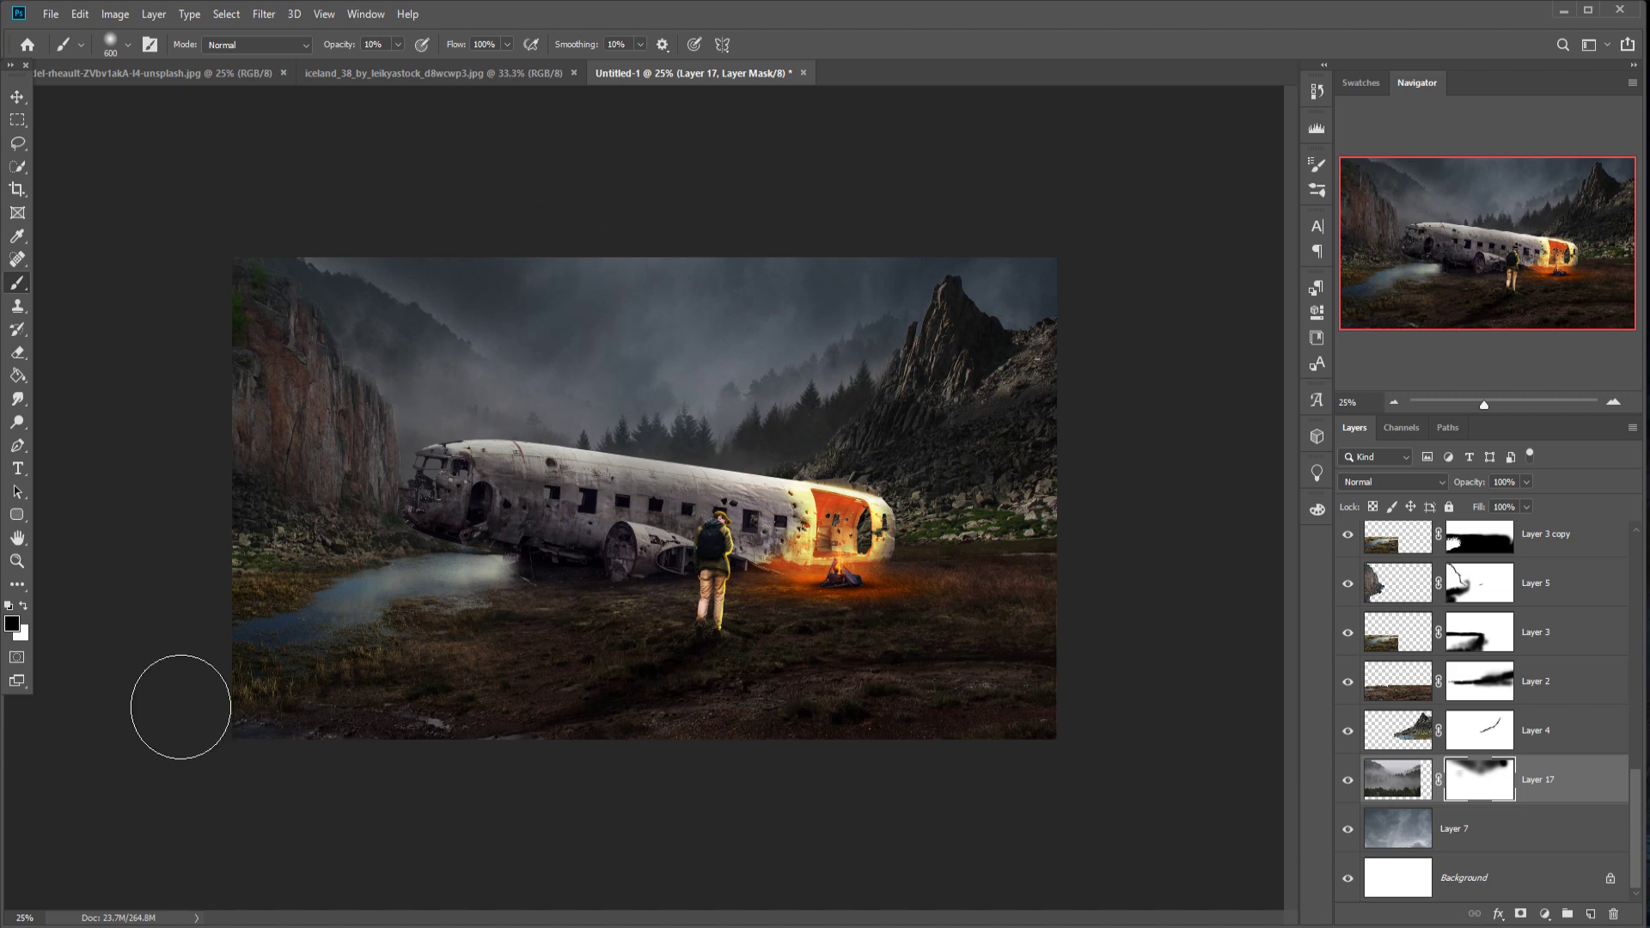
Step: Add a layer clipped directly above the plane, set it to Overlay, and fill it with 50% Gray
click(16, 97)
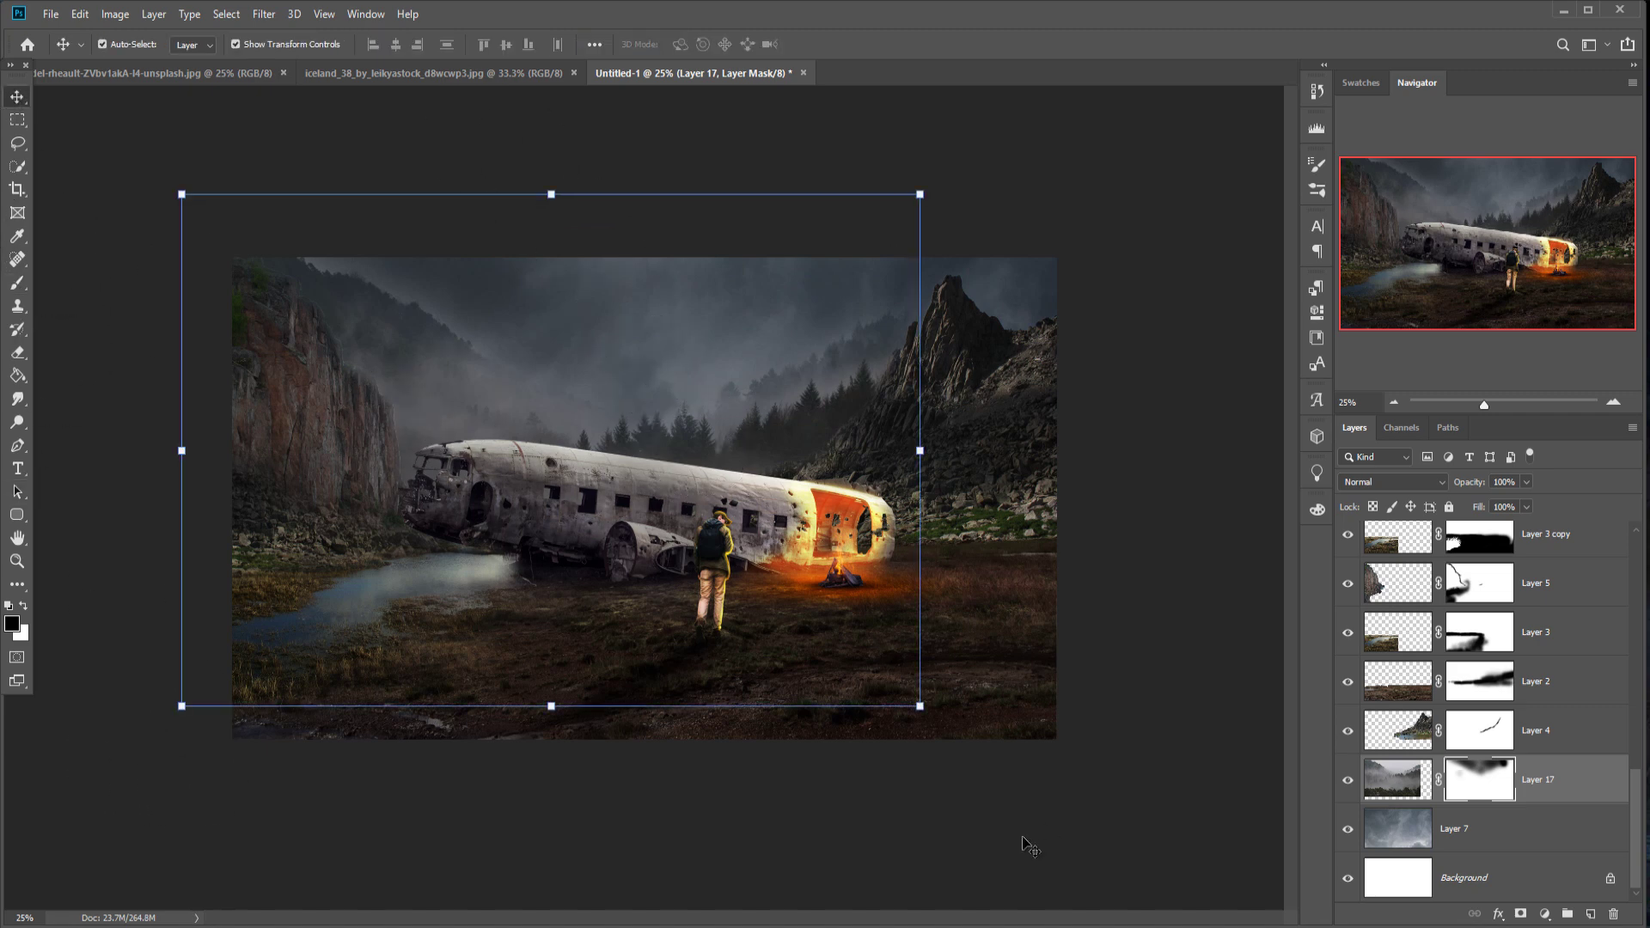
scroll(1536, 696, up, 3)
click(1535, 694)
click(1591, 914)
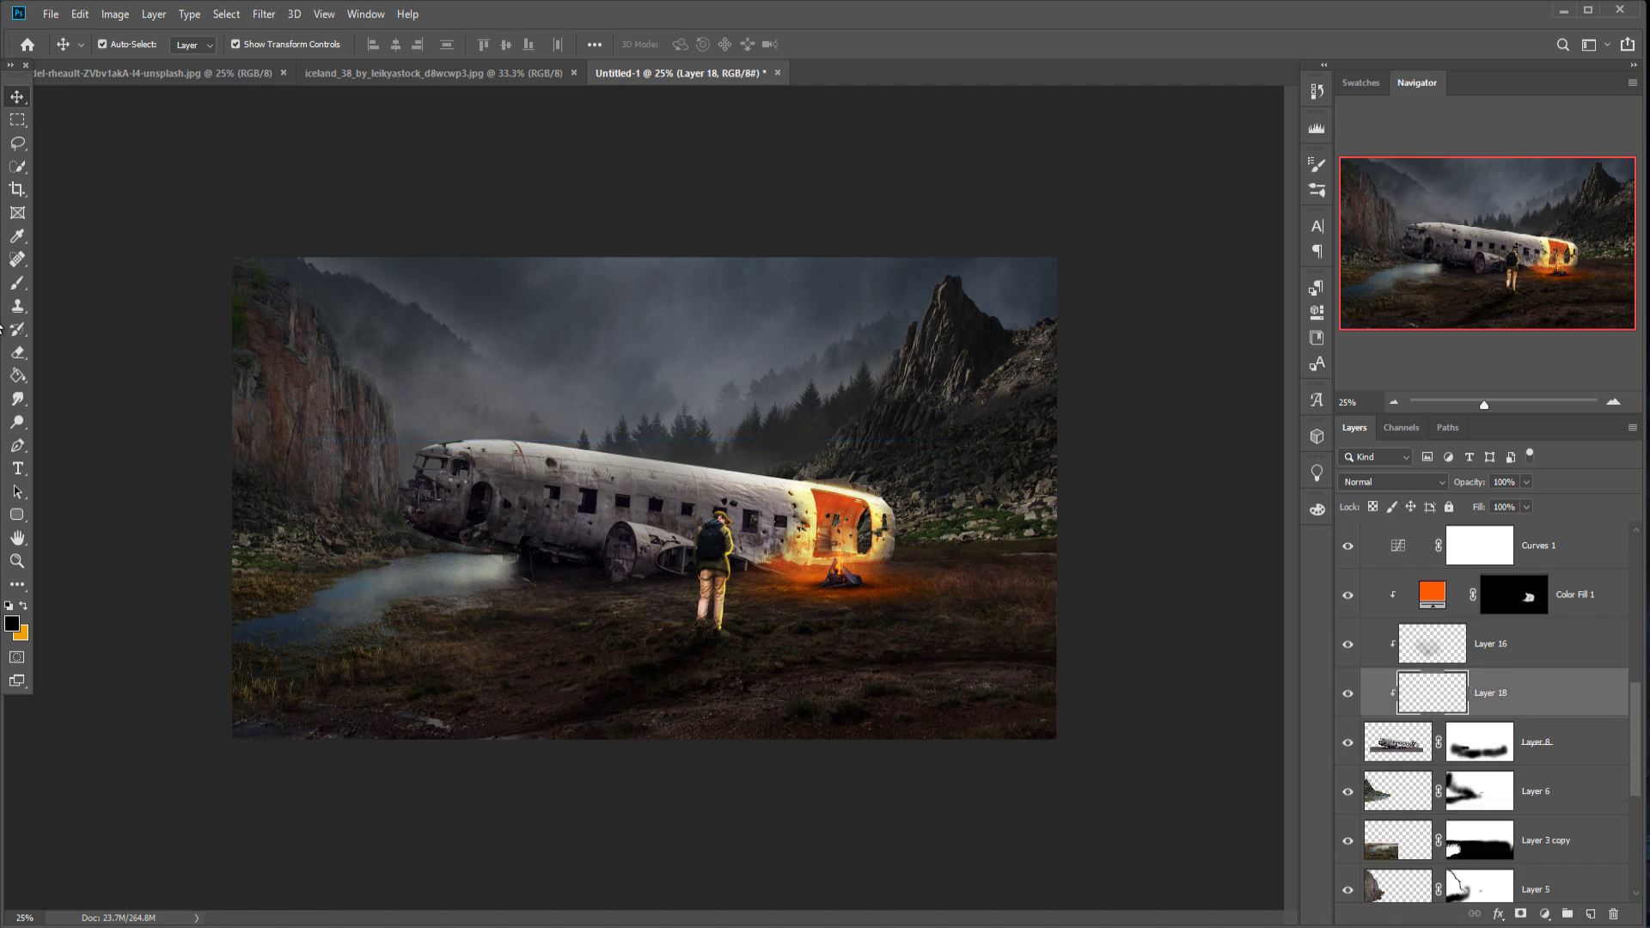
click(1392, 482)
click(1375, 698)
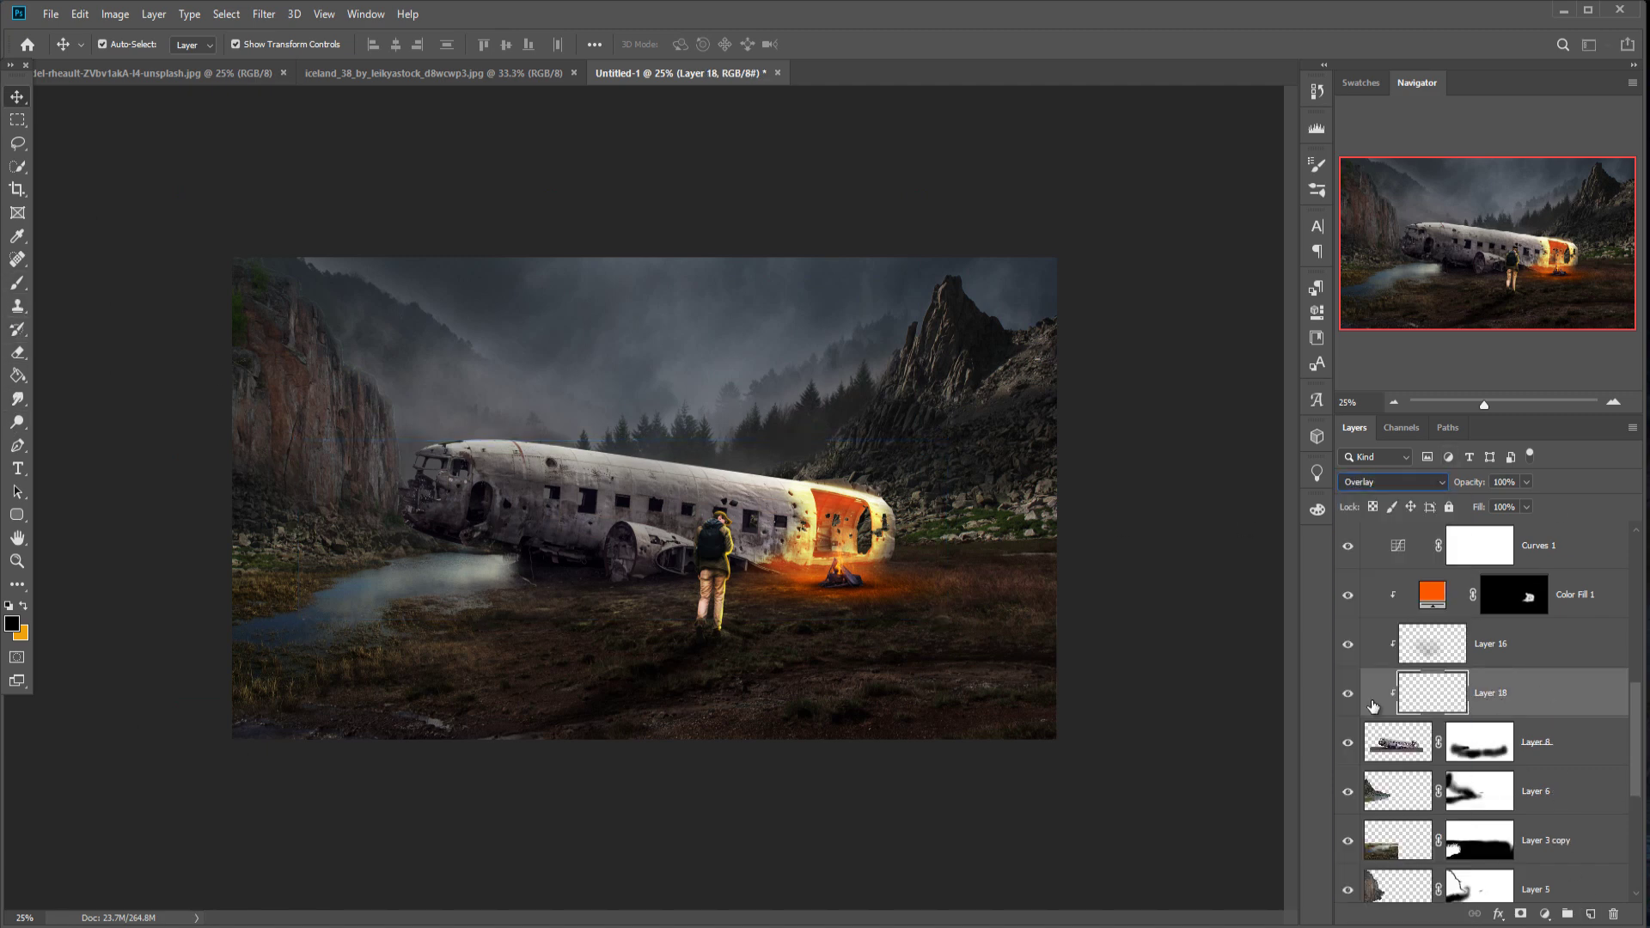
click(79, 14)
click(116, 294)
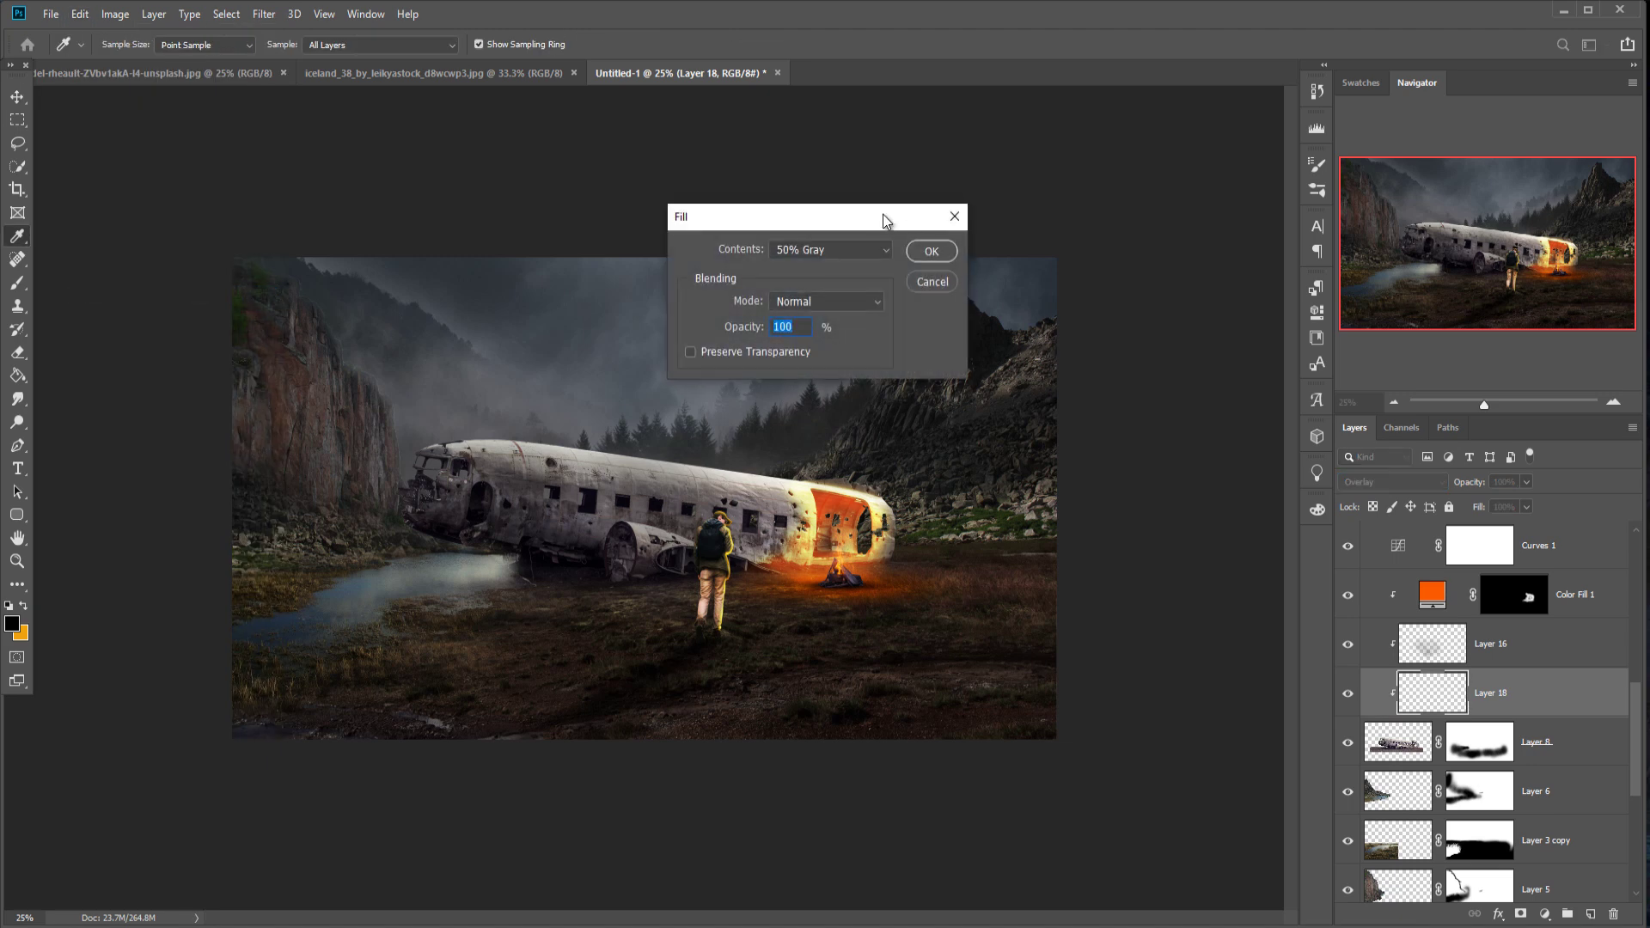
click(932, 252)
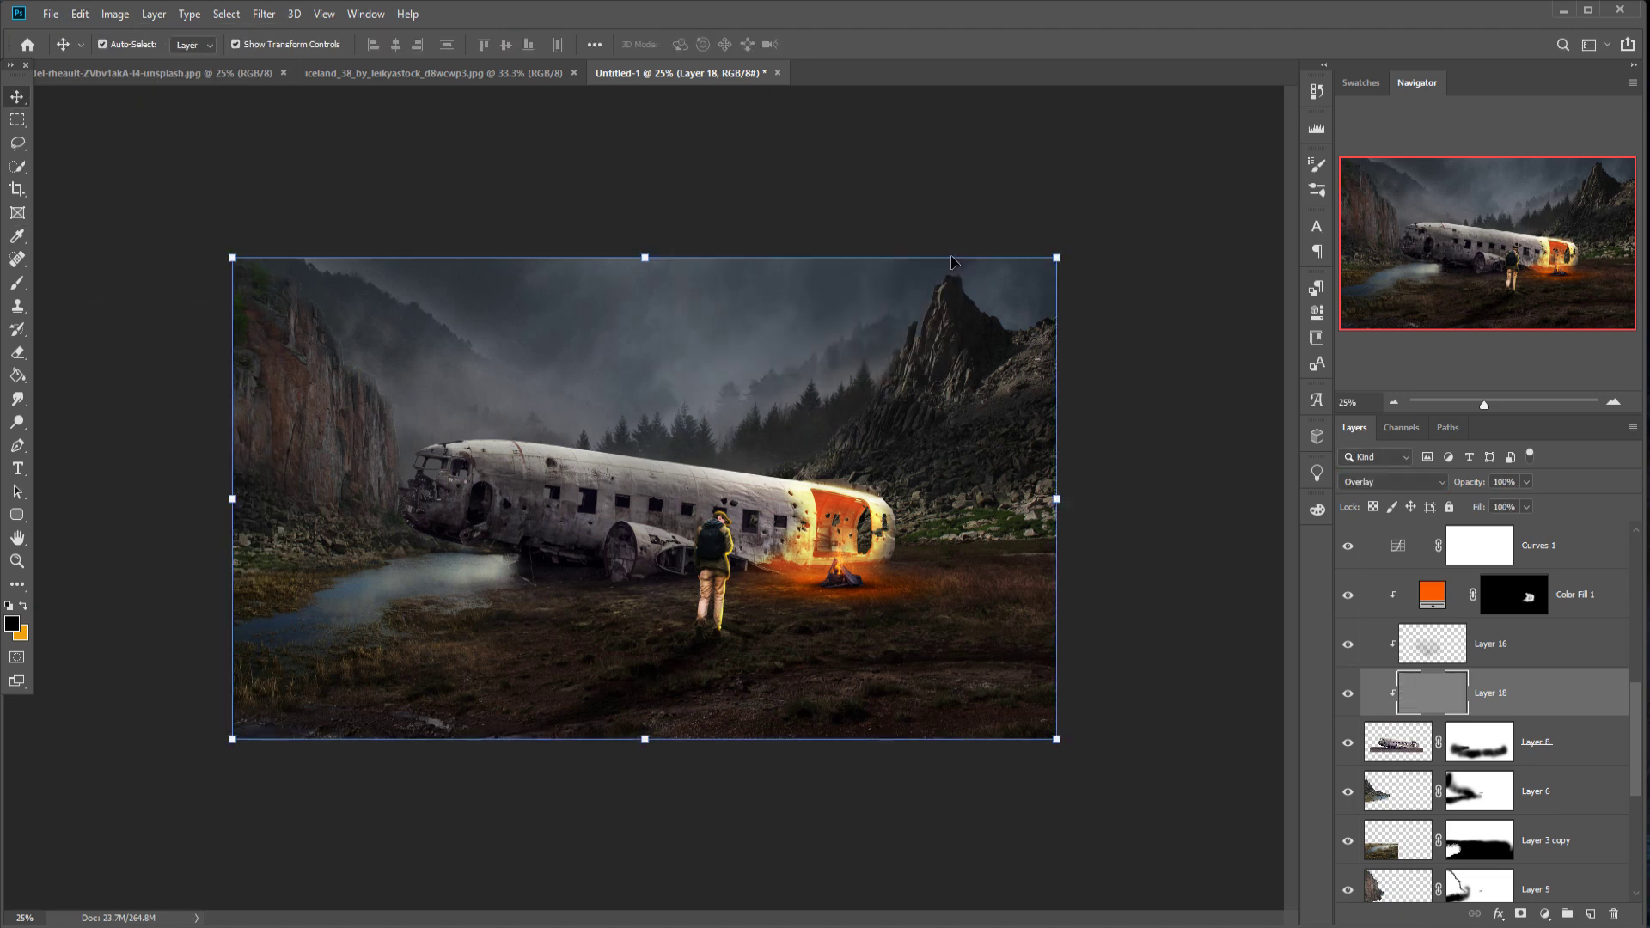
Step: Dodge the midtones along the plane's fuselage at 87% exposure on its clipped gray Overlay layer
click(17, 424)
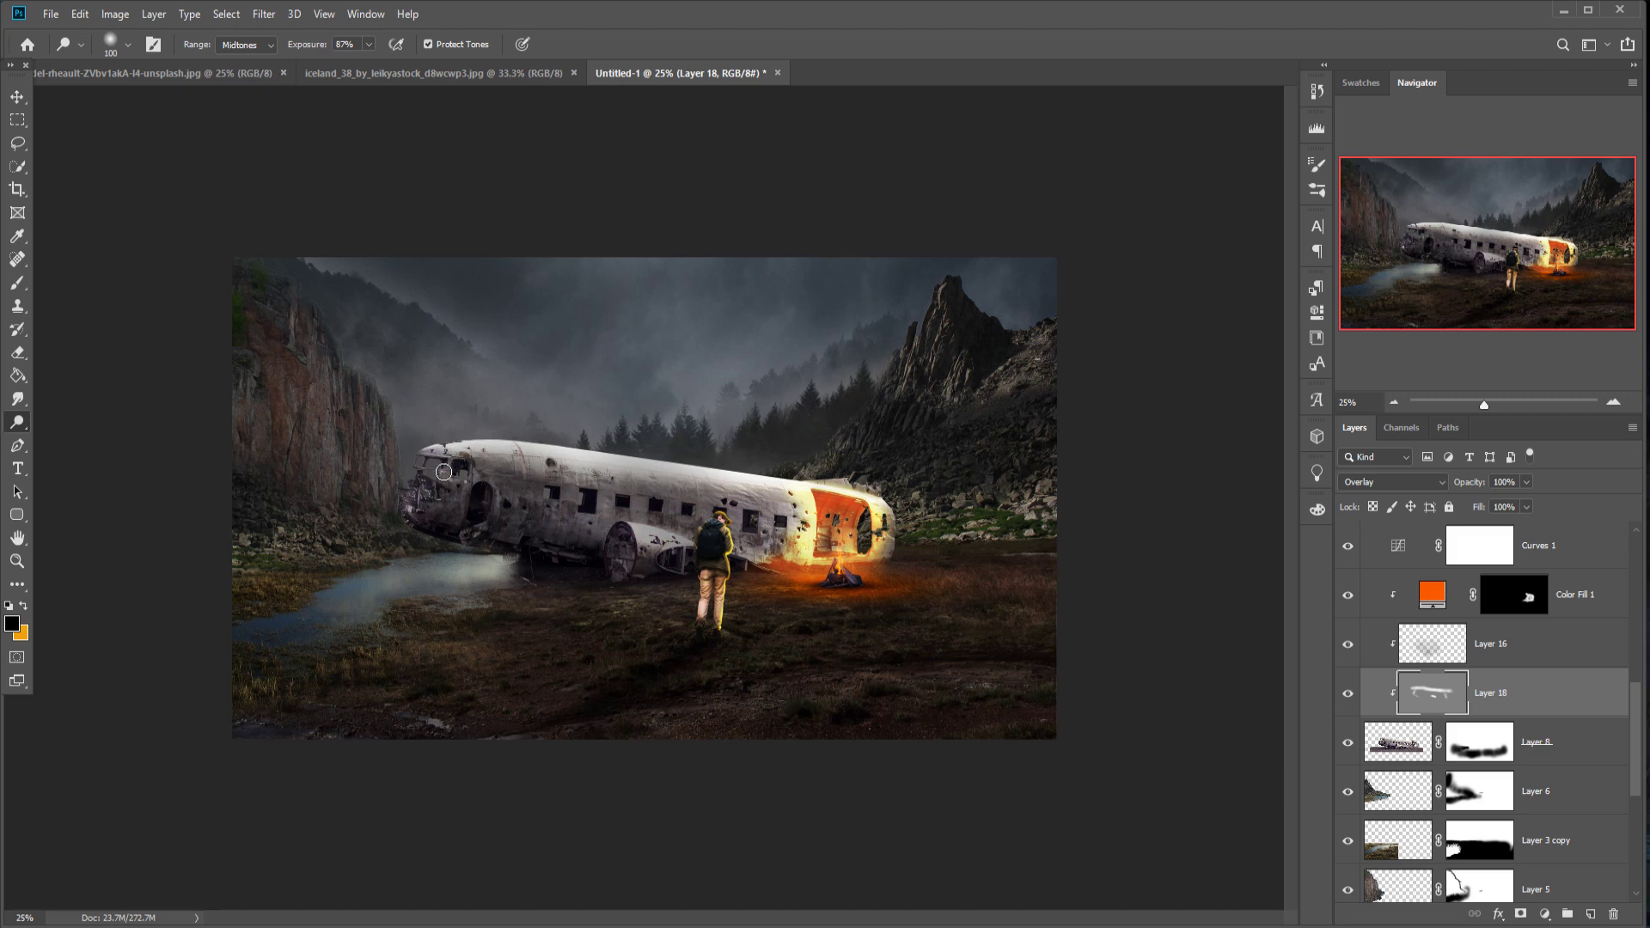
click(18, 97)
Step: Add a new empty layer at the top of the layer stack
scroll(1495, 601, up, 5)
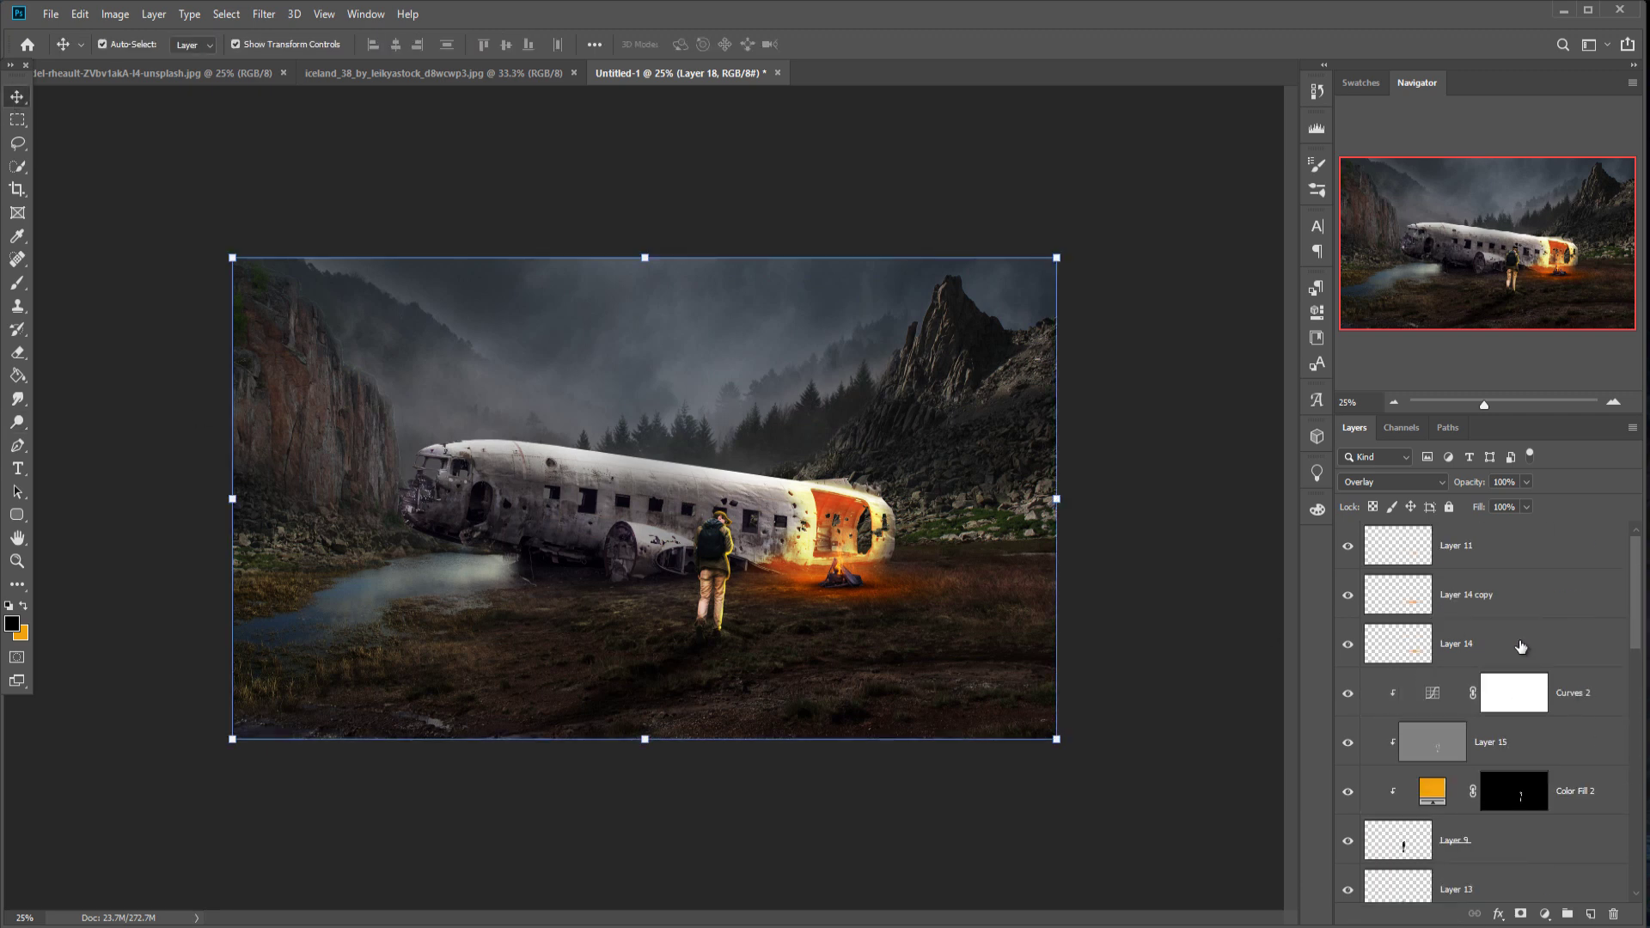
click(1564, 558)
click(1591, 914)
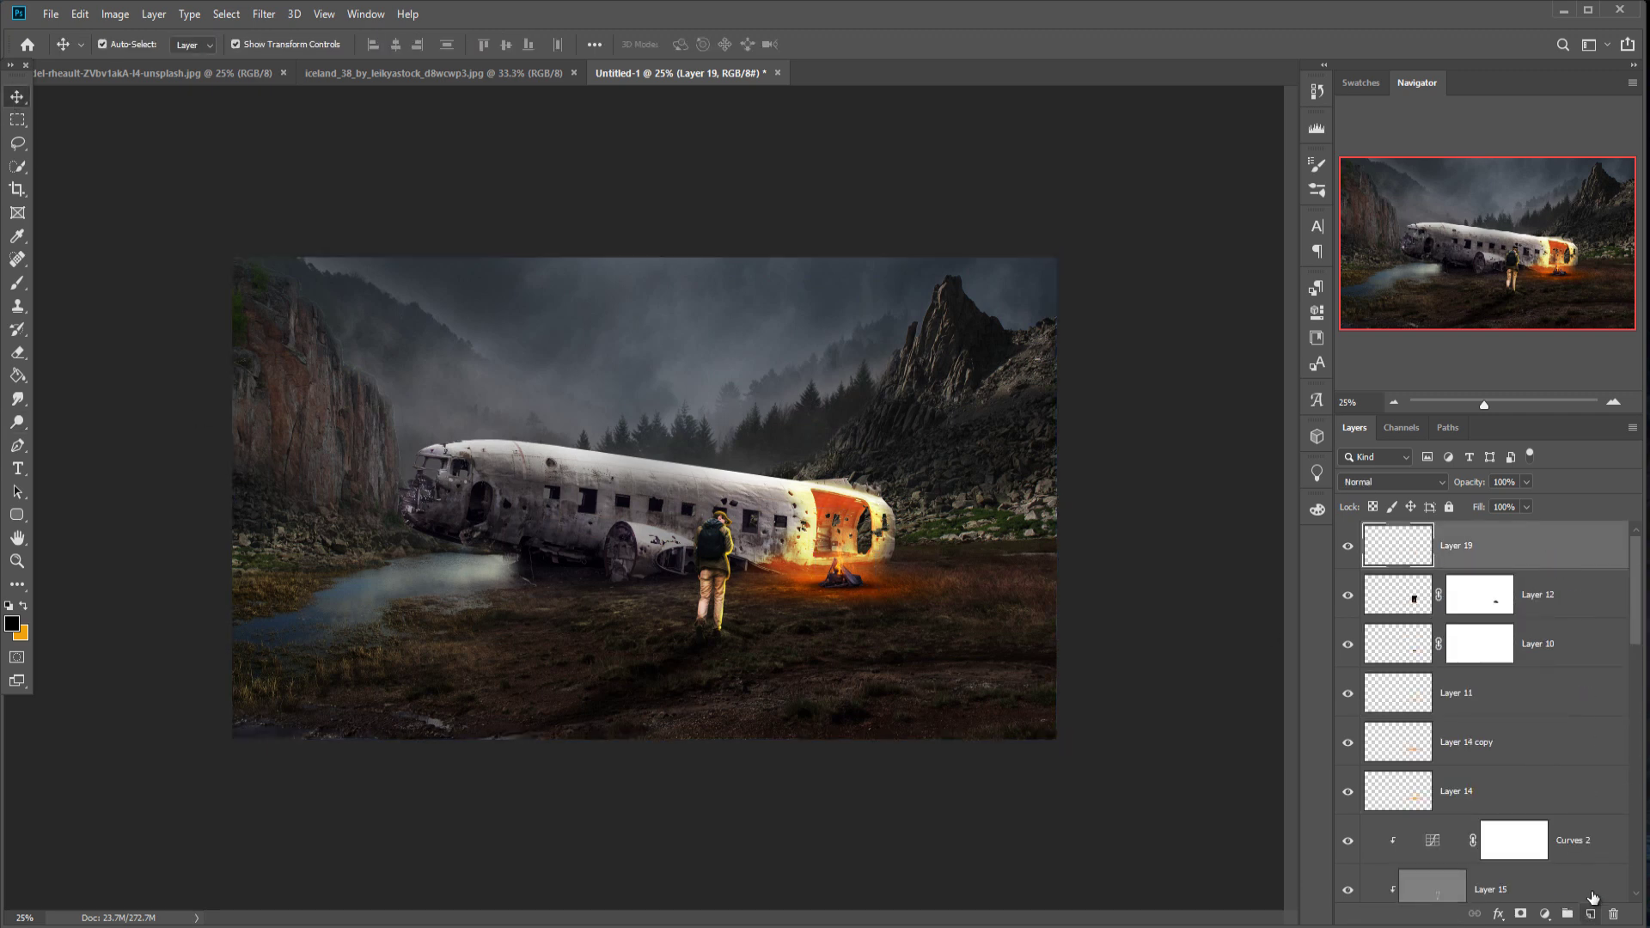
Step: Paint black on the Curves 1 mask with a soft 600 px brush at 10% opacity over the foreground ground around the backpacker
scroll(1540, 597, down, 5)
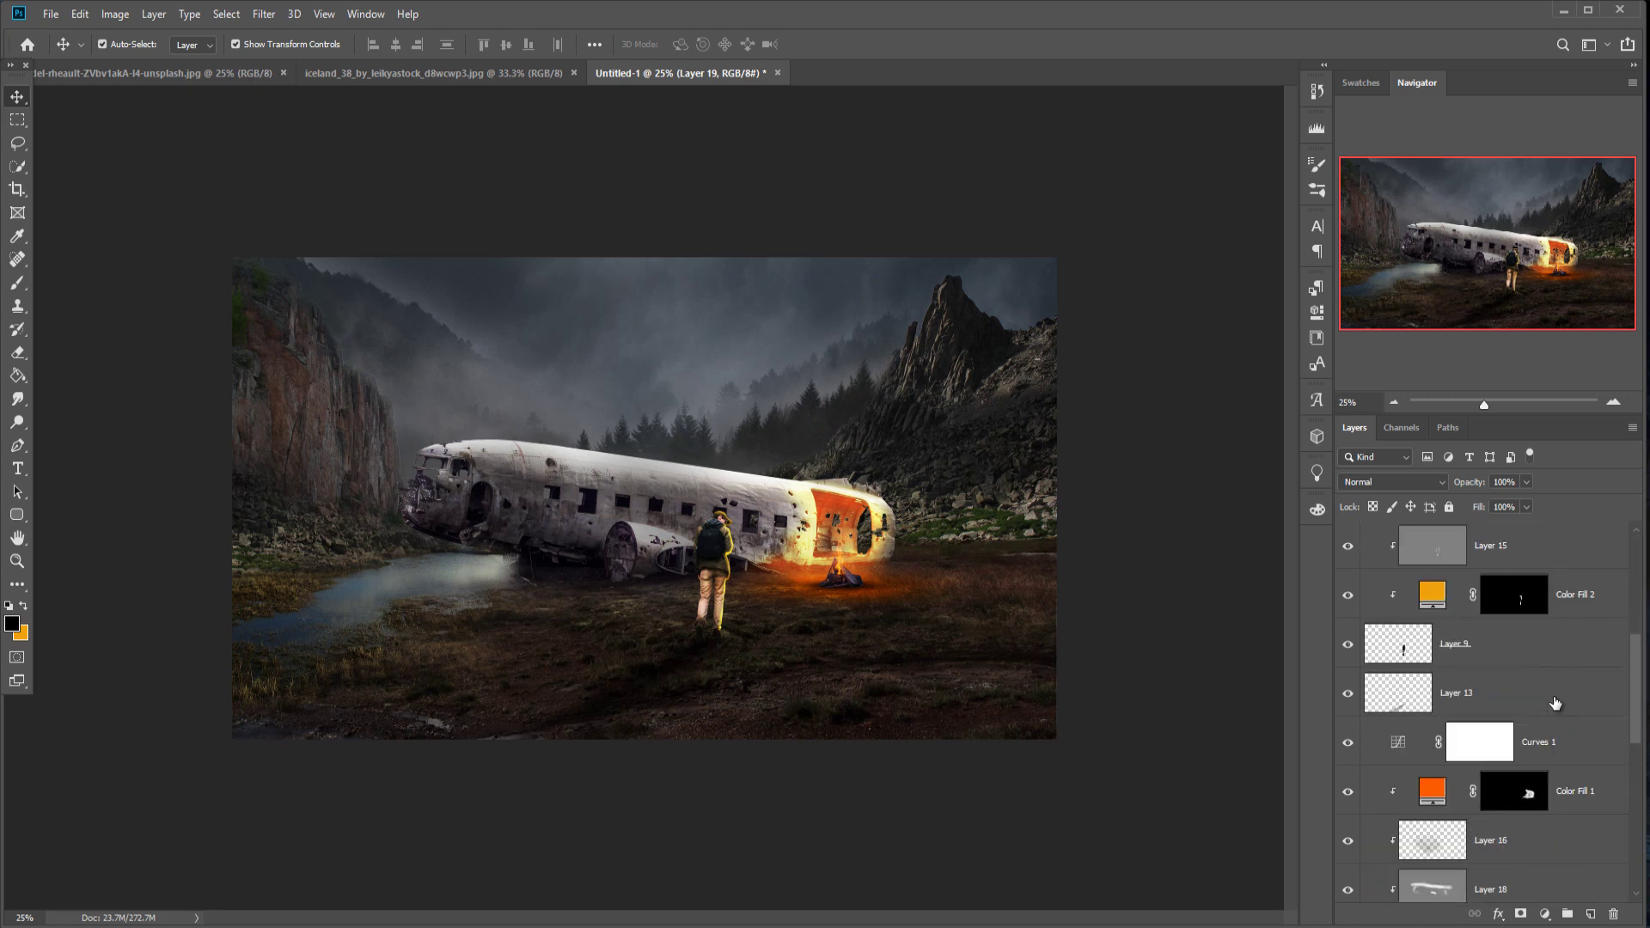
click(1519, 592)
scroll(1521, 601, up, 3)
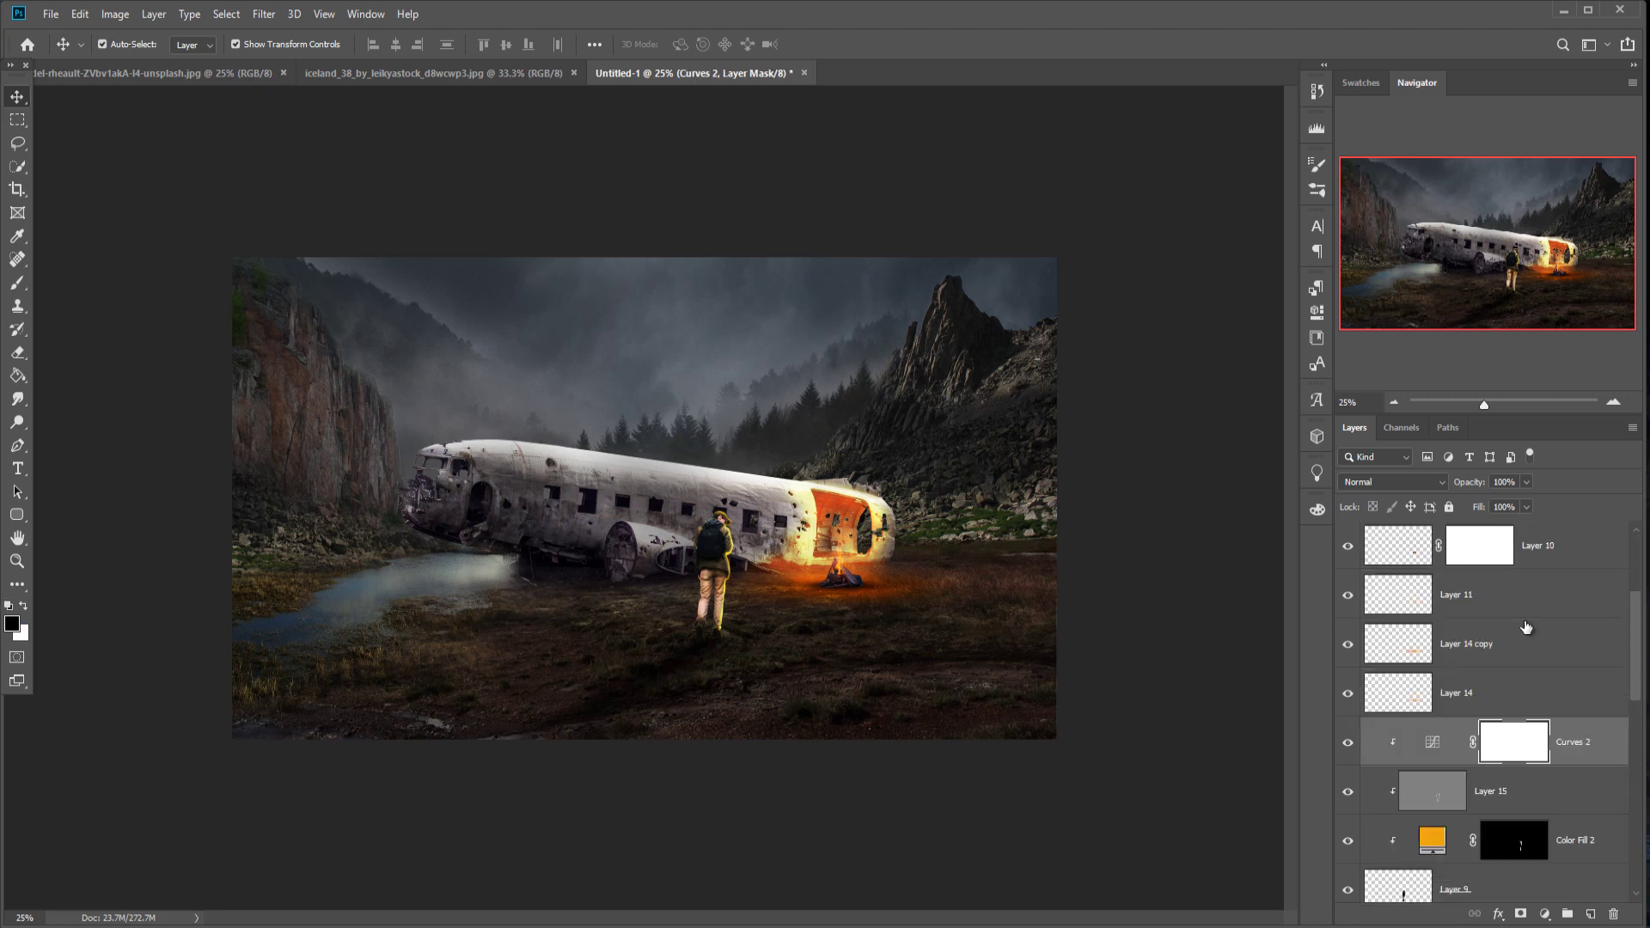
scroll(1525, 628, down, 5)
click(1493, 744)
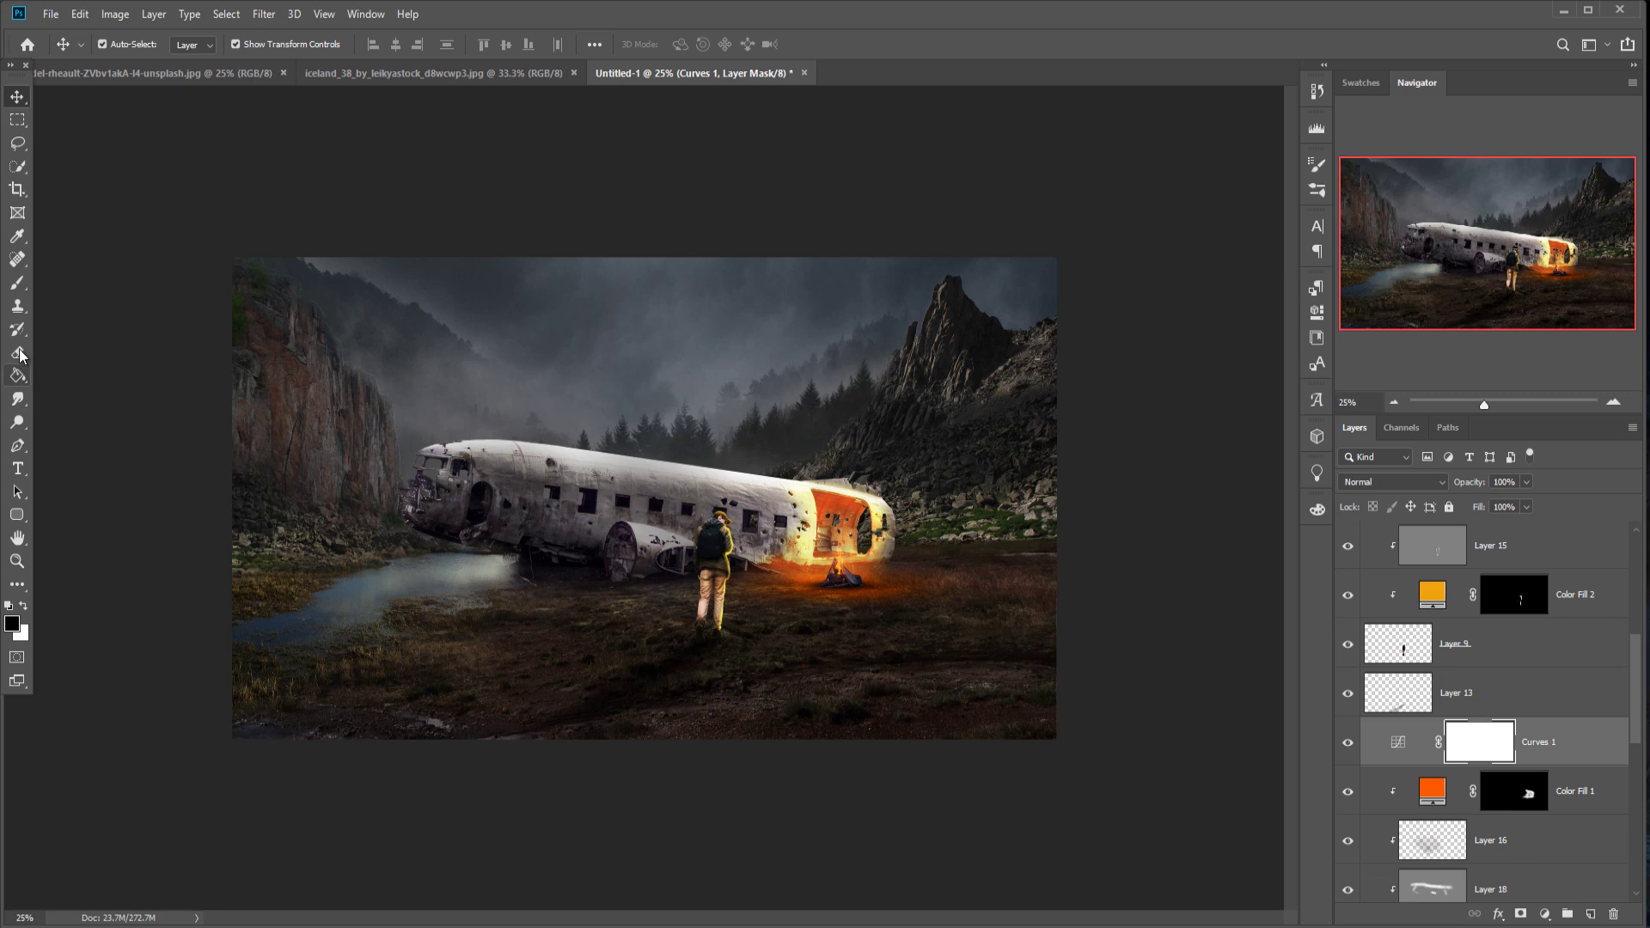
key(b)
mouse_move(688, 662)
mouse_down()
mouse_move(656, 648)
mouse_move(427, 740)
mouse_move(644, 650)
mouse_move(502, 722)
mouse_move(713, 689)
mouse_move(764, 630)
mouse_move(797, 682)
mouse_move(839, 637)
mouse_move(700, 609)
mouse_move(542, 657)
mouse_move(478, 651)
mouse_move(676, 631)
mouse_move(720, 658)
mouse_move(681, 690)
mouse_move(750, 618)
mouse_move(774, 654)
mouse_move(802, 632)
mouse_move(883, 633)
mouse_move(757, 630)
mouse_move(809, 631)
mouse_move(611, 677)
mouse_move(564, 659)
mouse_move(630, 664)
mouse_move(572, 604)
mouse_up()
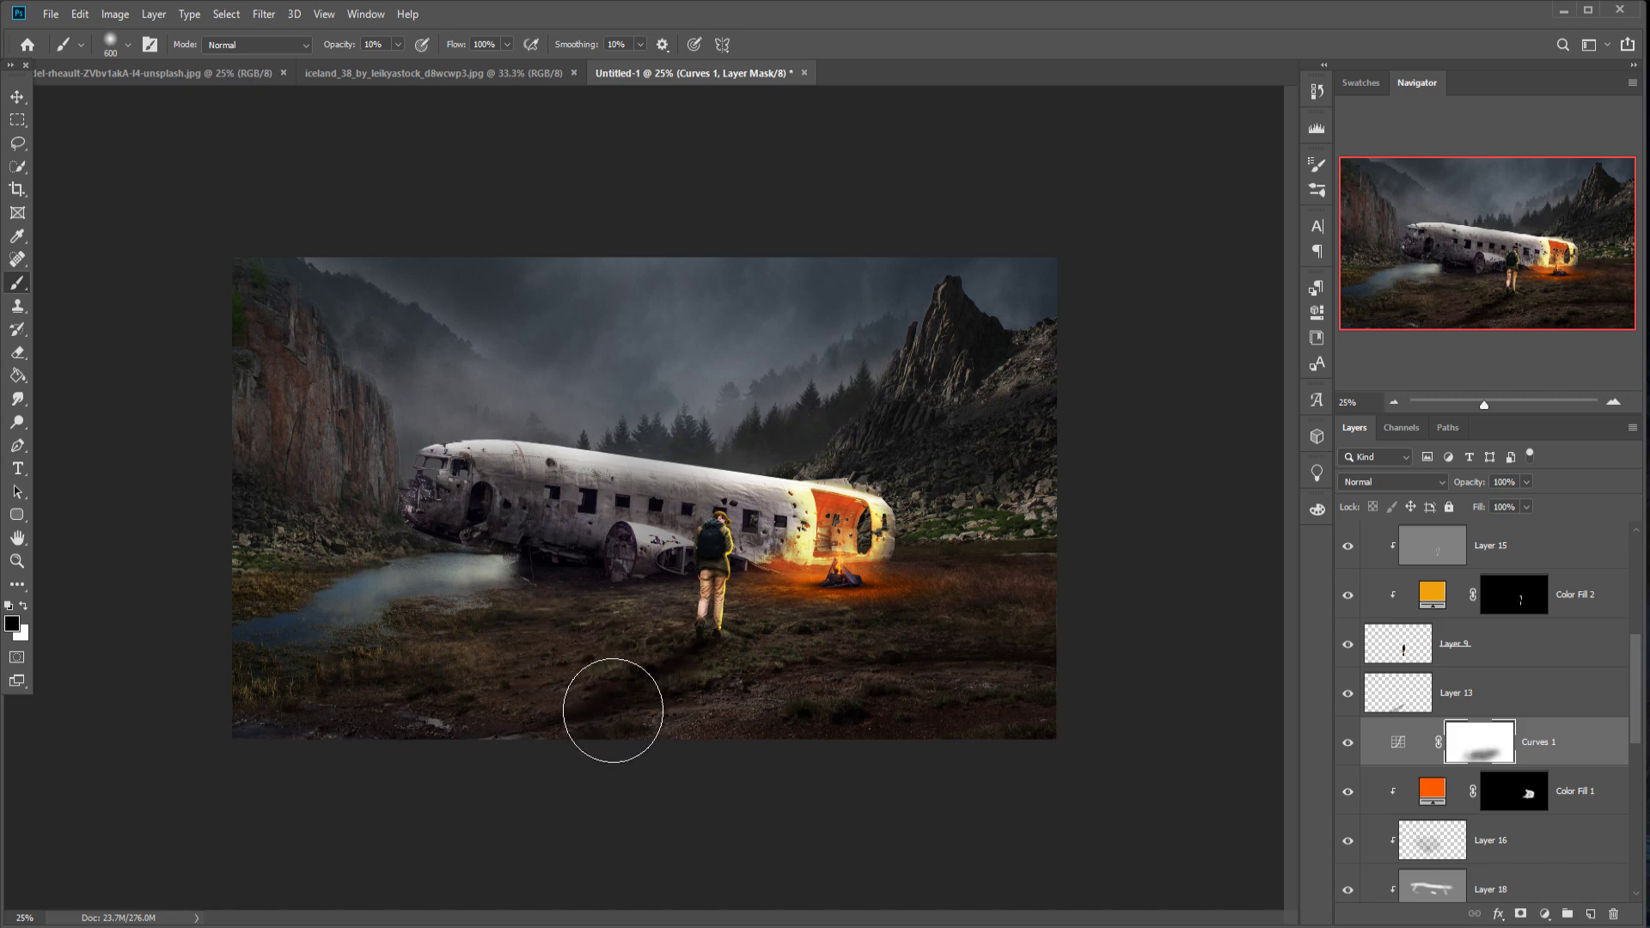
click(17, 96)
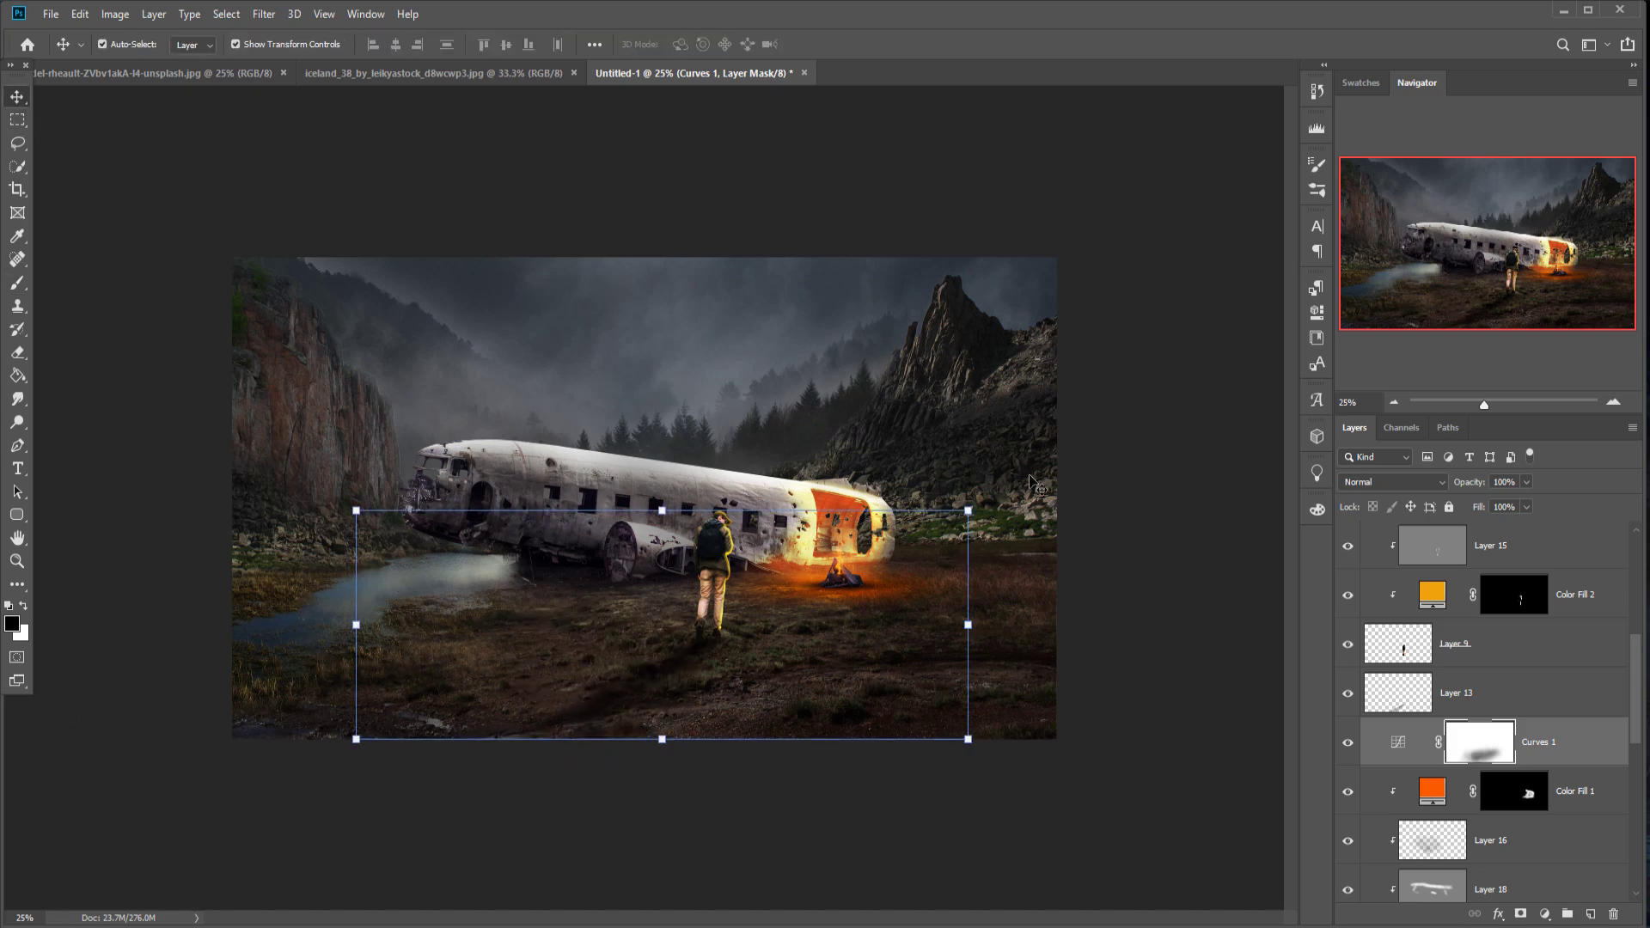
Step: Add another layer on top and paint a soft black vignette along the image edges with a 600 px brush at 10% opacity
scroll(1564, 689, up, 5)
click(1591, 915)
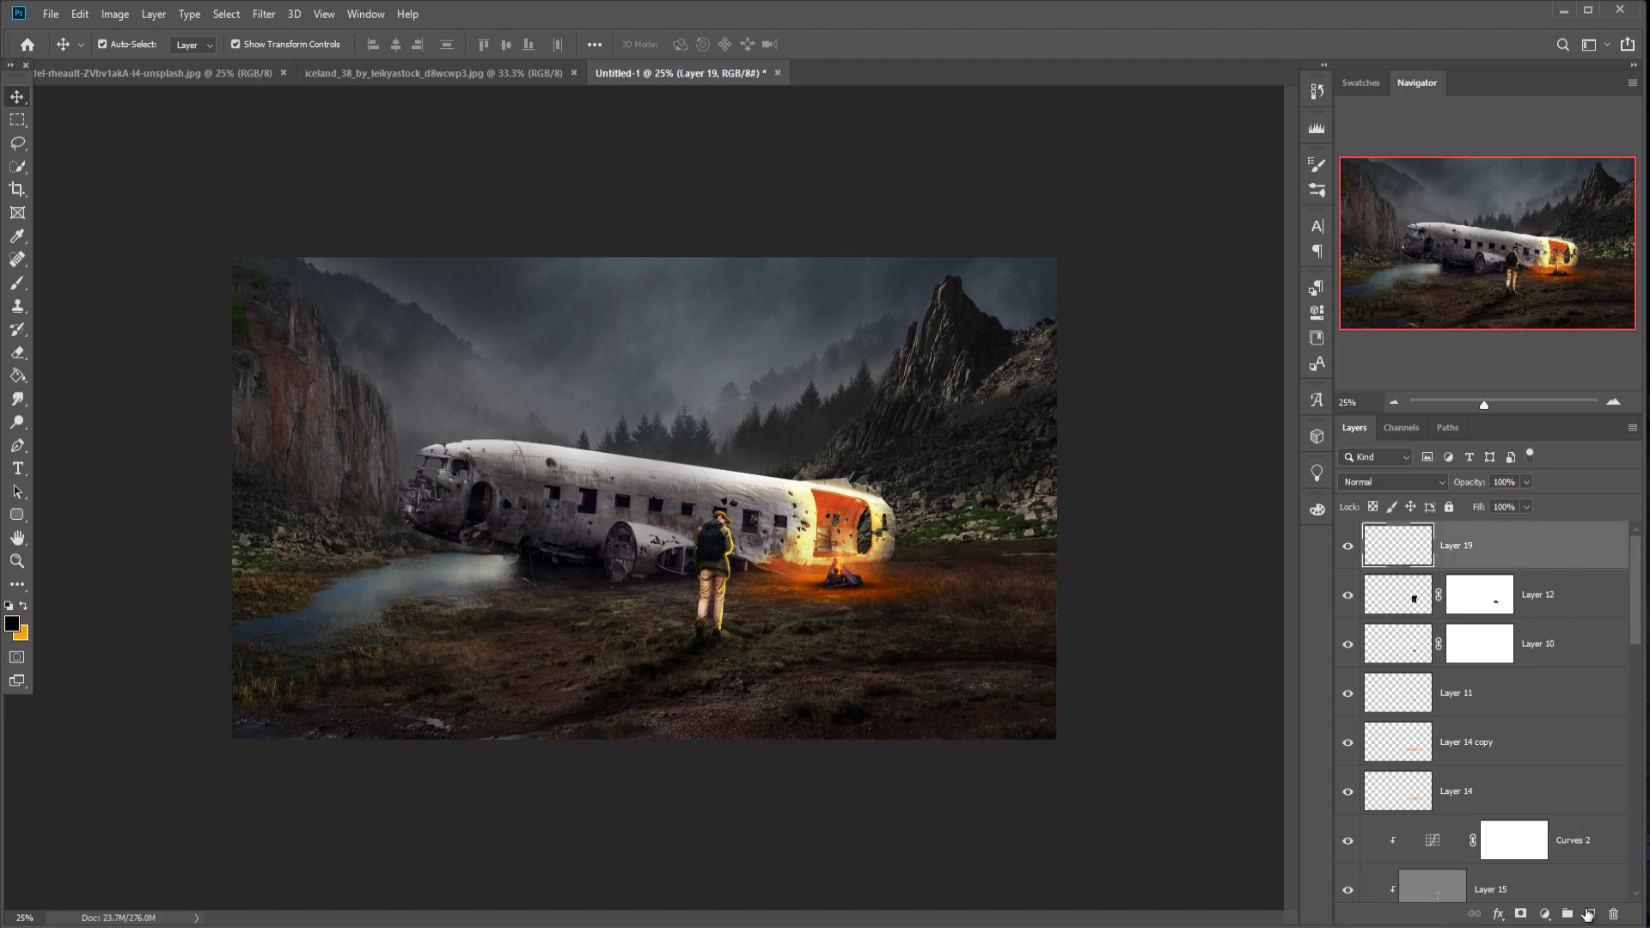
click(21, 286)
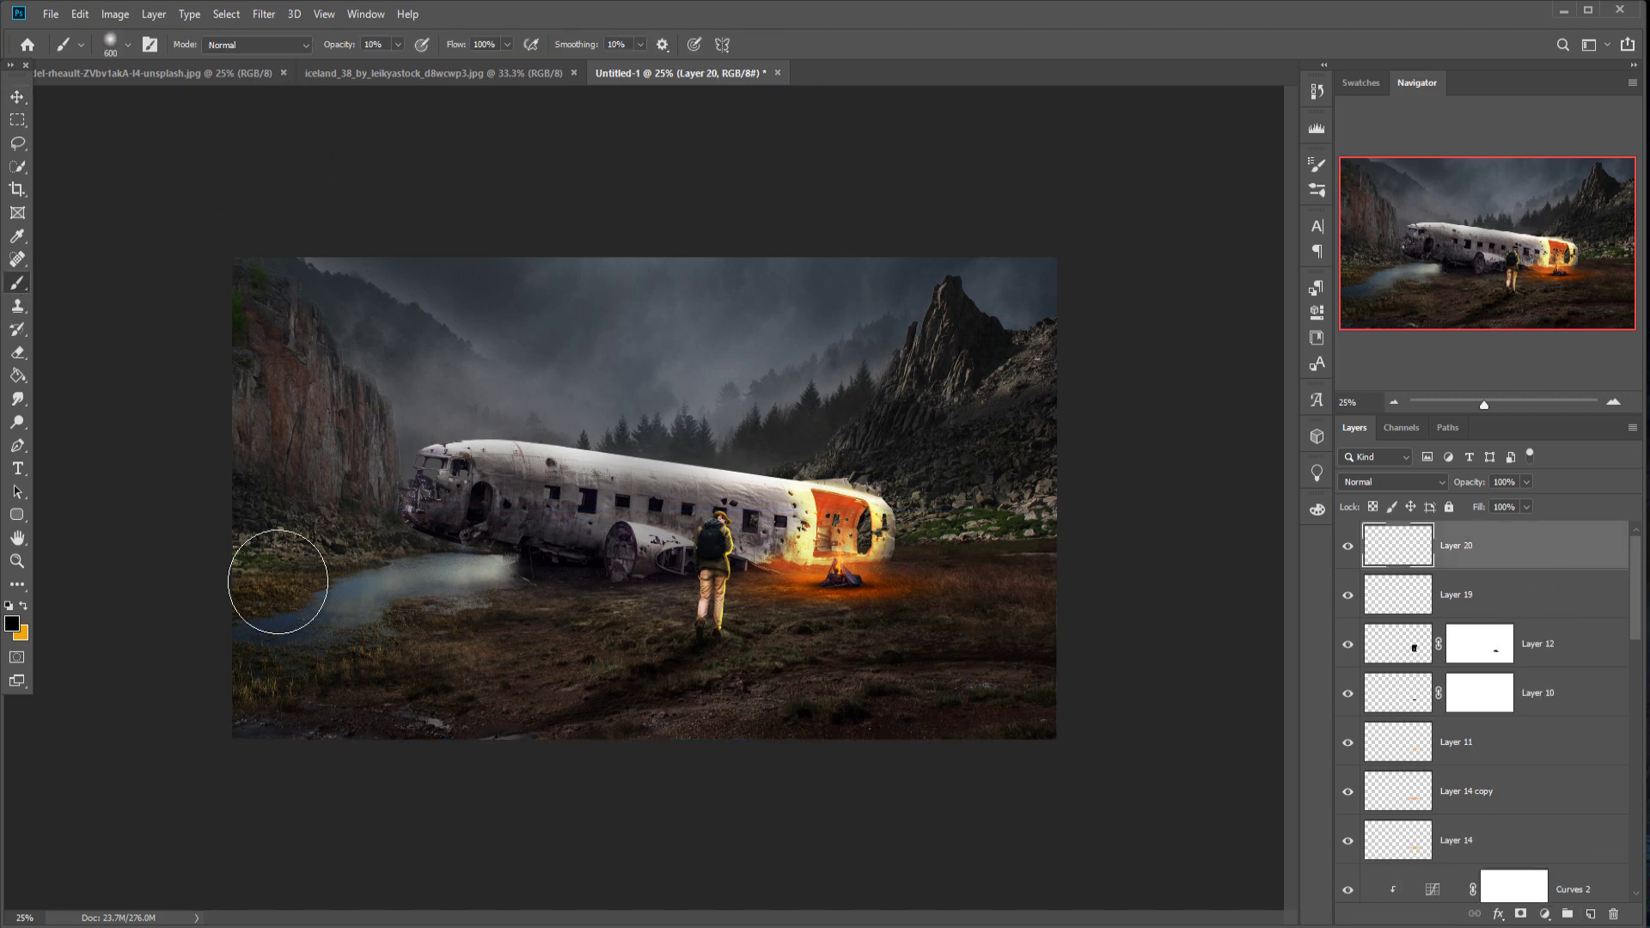
mouse_move(239, 586)
mouse_down()
mouse_move(256, 760)
mouse_move(282, 649)
mouse_move(270, 726)
mouse_move(310, 741)
mouse_move(185, 715)
mouse_move(221, 716)
mouse_move(79, 727)
mouse_move(350, 703)
mouse_move(346, 743)
mouse_move(458, 618)
mouse_move(411, 673)
mouse_move(418, 708)
mouse_move(465, 664)
mouse_move(426, 694)
mouse_move(437, 729)
mouse_move(541, 688)
mouse_move(517, 764)
mouse_move(539, 766)
mouse_move(617, 720)
mouse_move(584, 767)
mouse_move(520, 779)
mouse_move(537, 727)
mouse_move(497, 791)
mouse_move(753, 745)
mouse_move(890, 744)
mouse_move(809, 705)
mouse_move(642, 787)
mouse_move(647, 735)
mouse_move(631, 772)
mouse_move(775, 681)
mouse_move(648, 768)
mouse_move(864, 673)
mouse_move(797, 794)
mouse_move(944, 660)
mouse_move(924, 791)
mouse_move(975, 782)
mouse_up()
mouse_move(1055, 264)
mouse_down()
mouse_move(1022, 375)
mouse_move(1044, 413)
mouse_move(1053, 515)
mouse_move(1045, 473)
mouse_move(969, 500)
mouse_move(1016, 532)
mouse_up()
mouse_move(1083, 404)
mouse_down()
mouse_move(1093, 527)
mouse_move(1056, 395)
mouse_move(1056, 254)
mouse_move(1009, 264)
mouse_up()
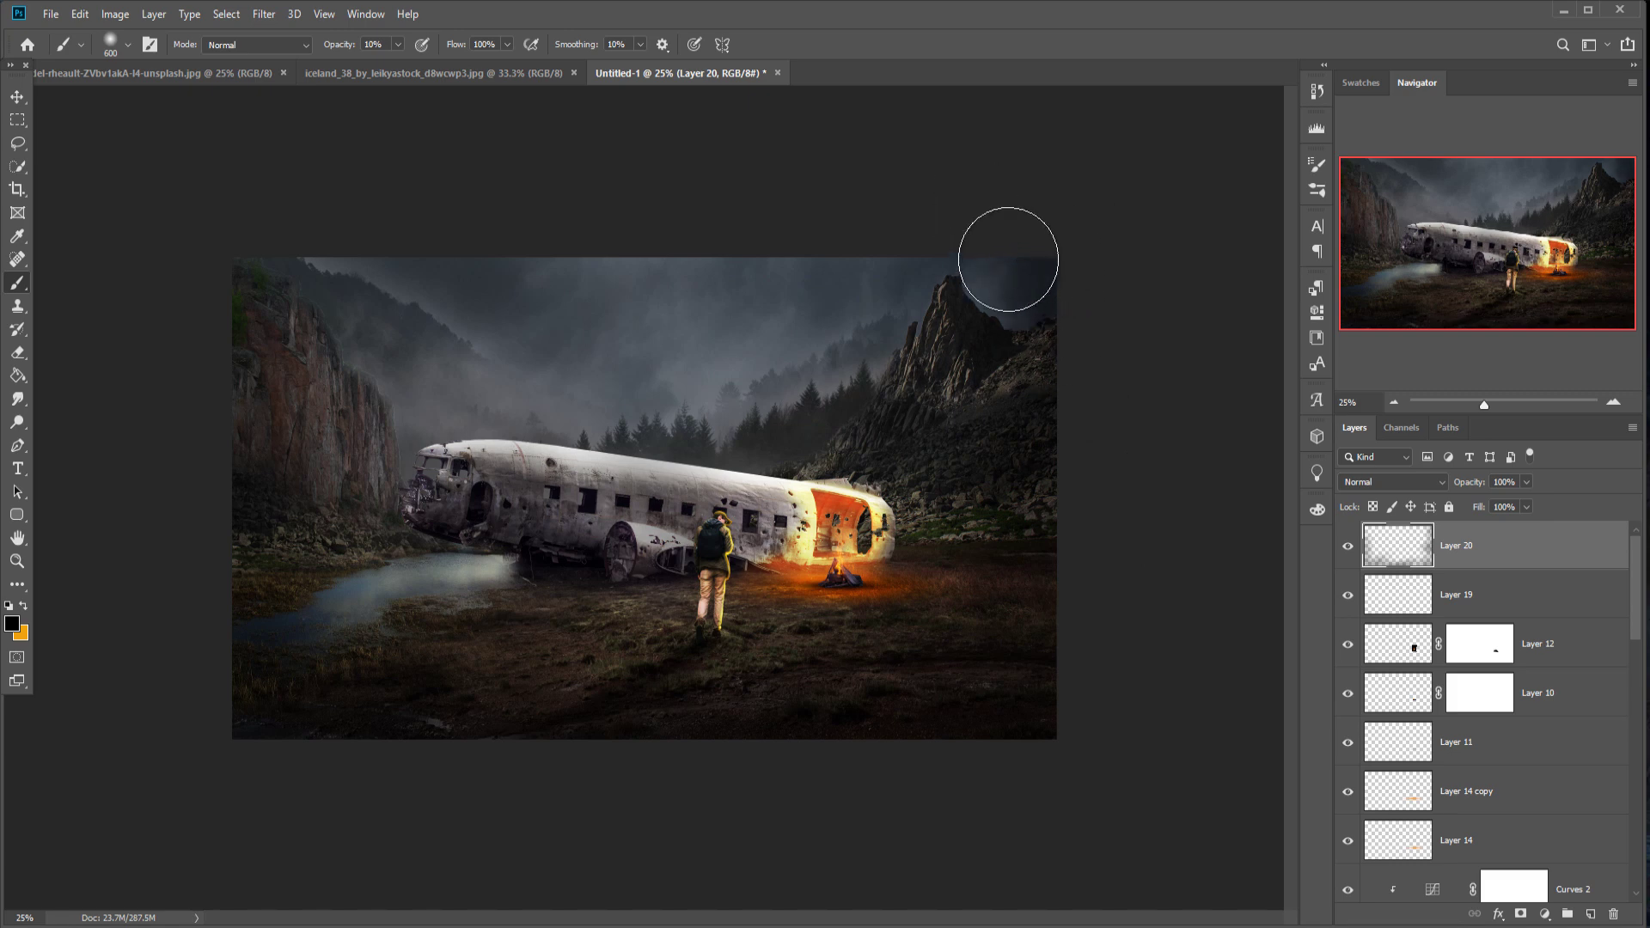
mouse_move(291, 305)
mouse_down()
mouse_move(258, 265)
mouse_move(186, 425)
mouse_move(215, 351)
mouse_move(258, 462)
mouse_move(227, 497)
mouse_up()
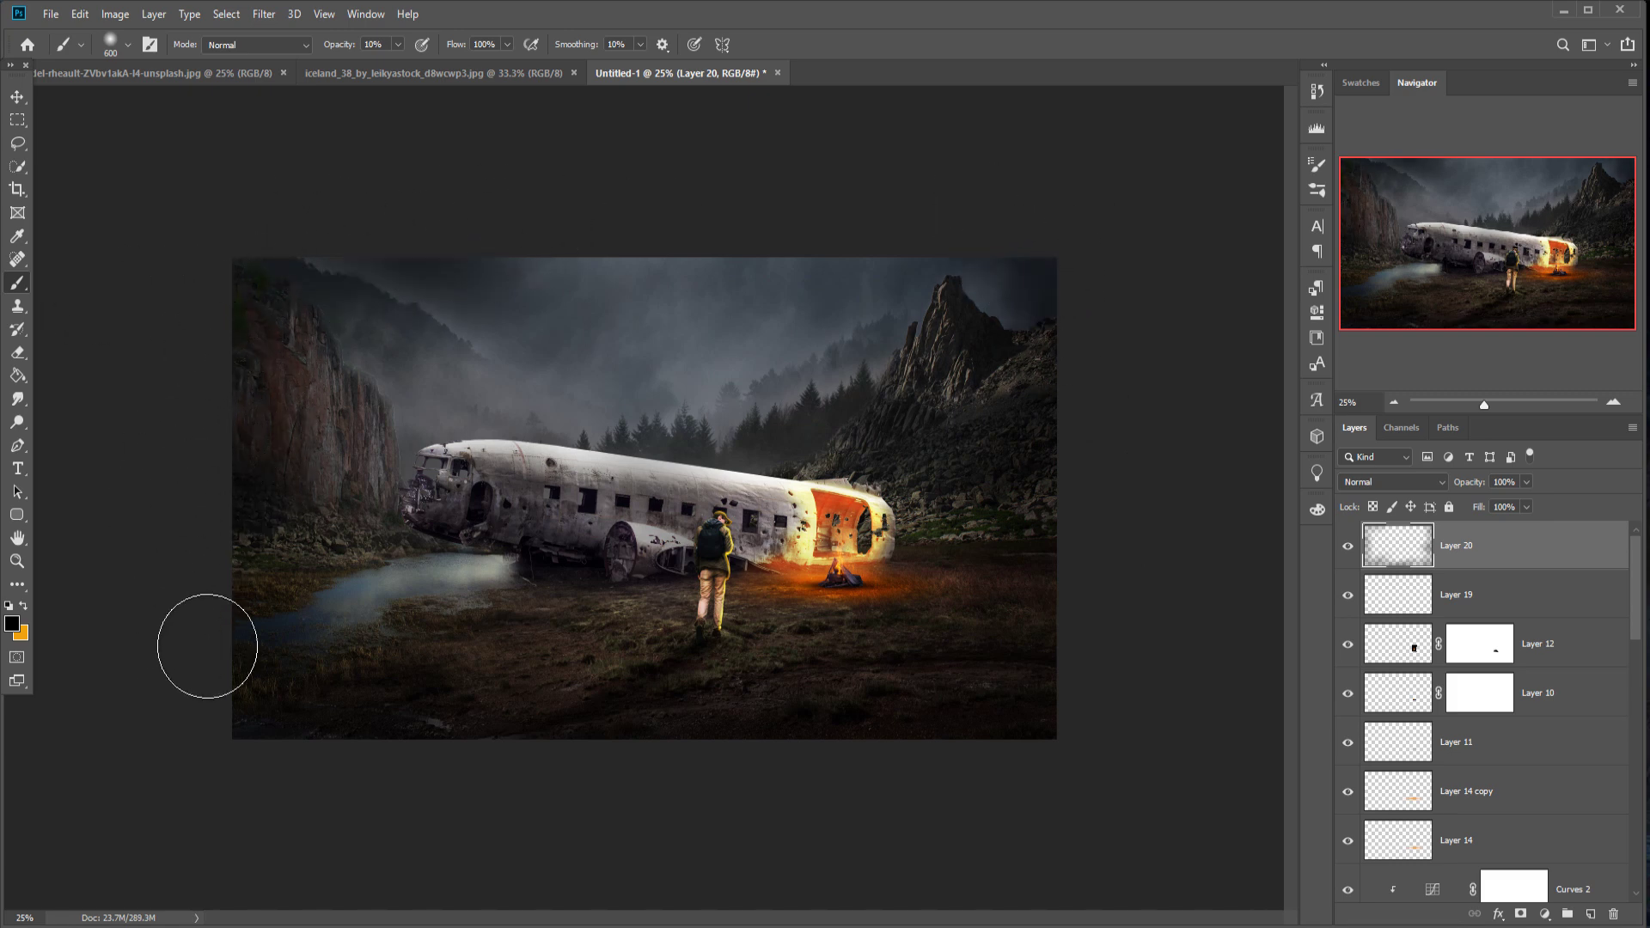
click(18, 97)
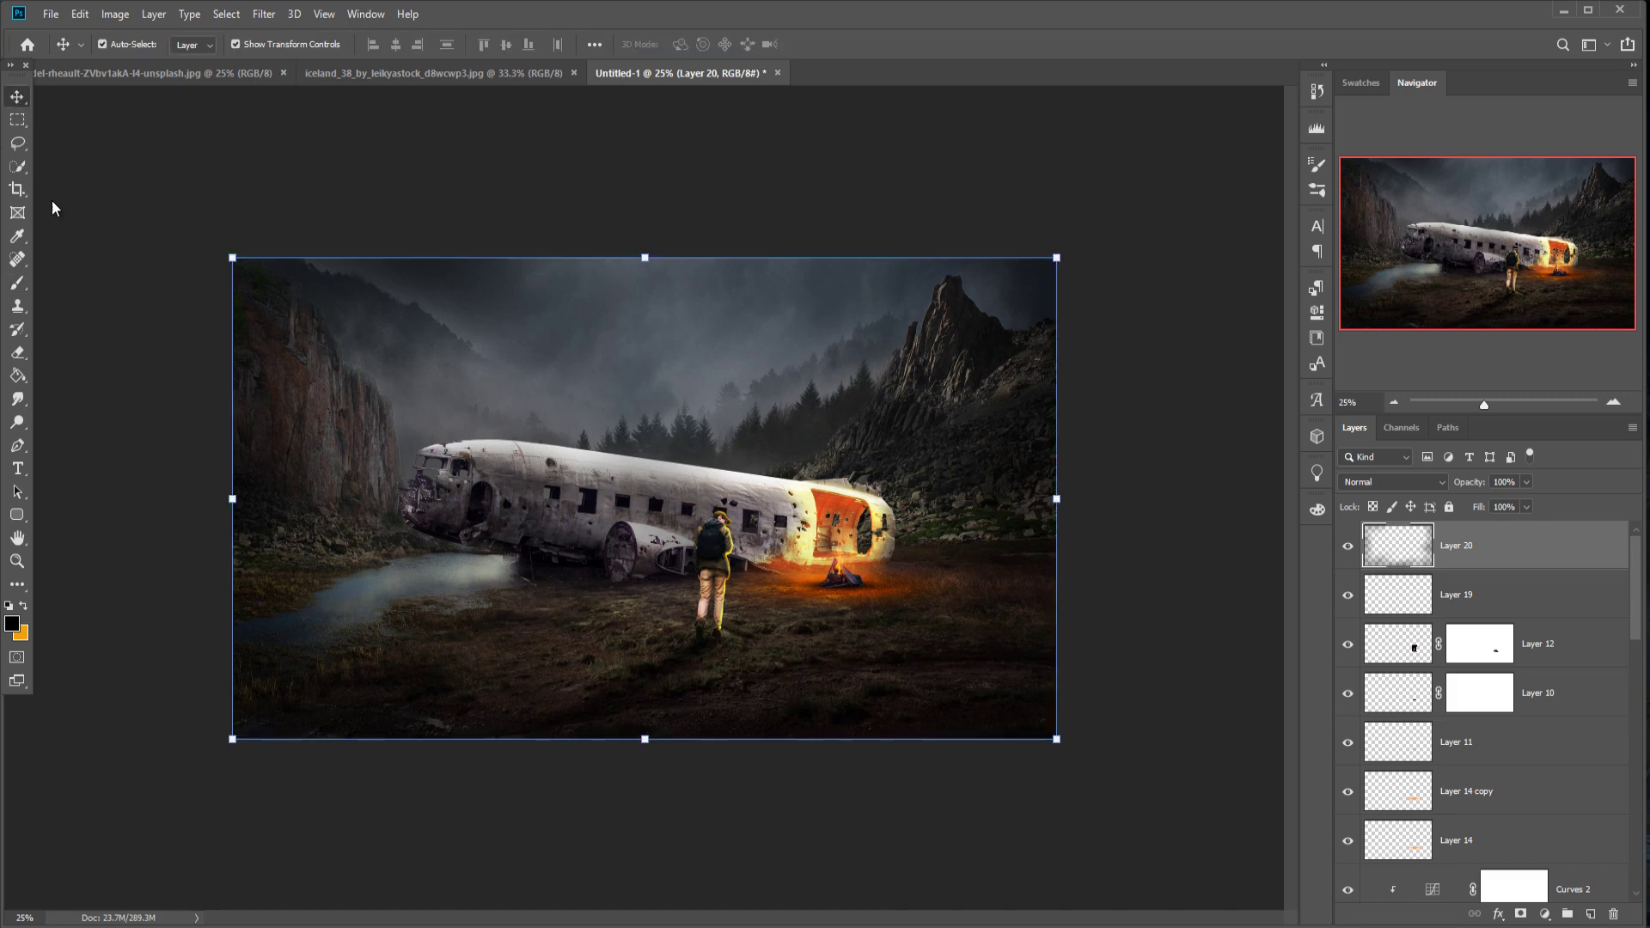
right_click(1528, 534)
click(1319, 277)
click(971, 268)
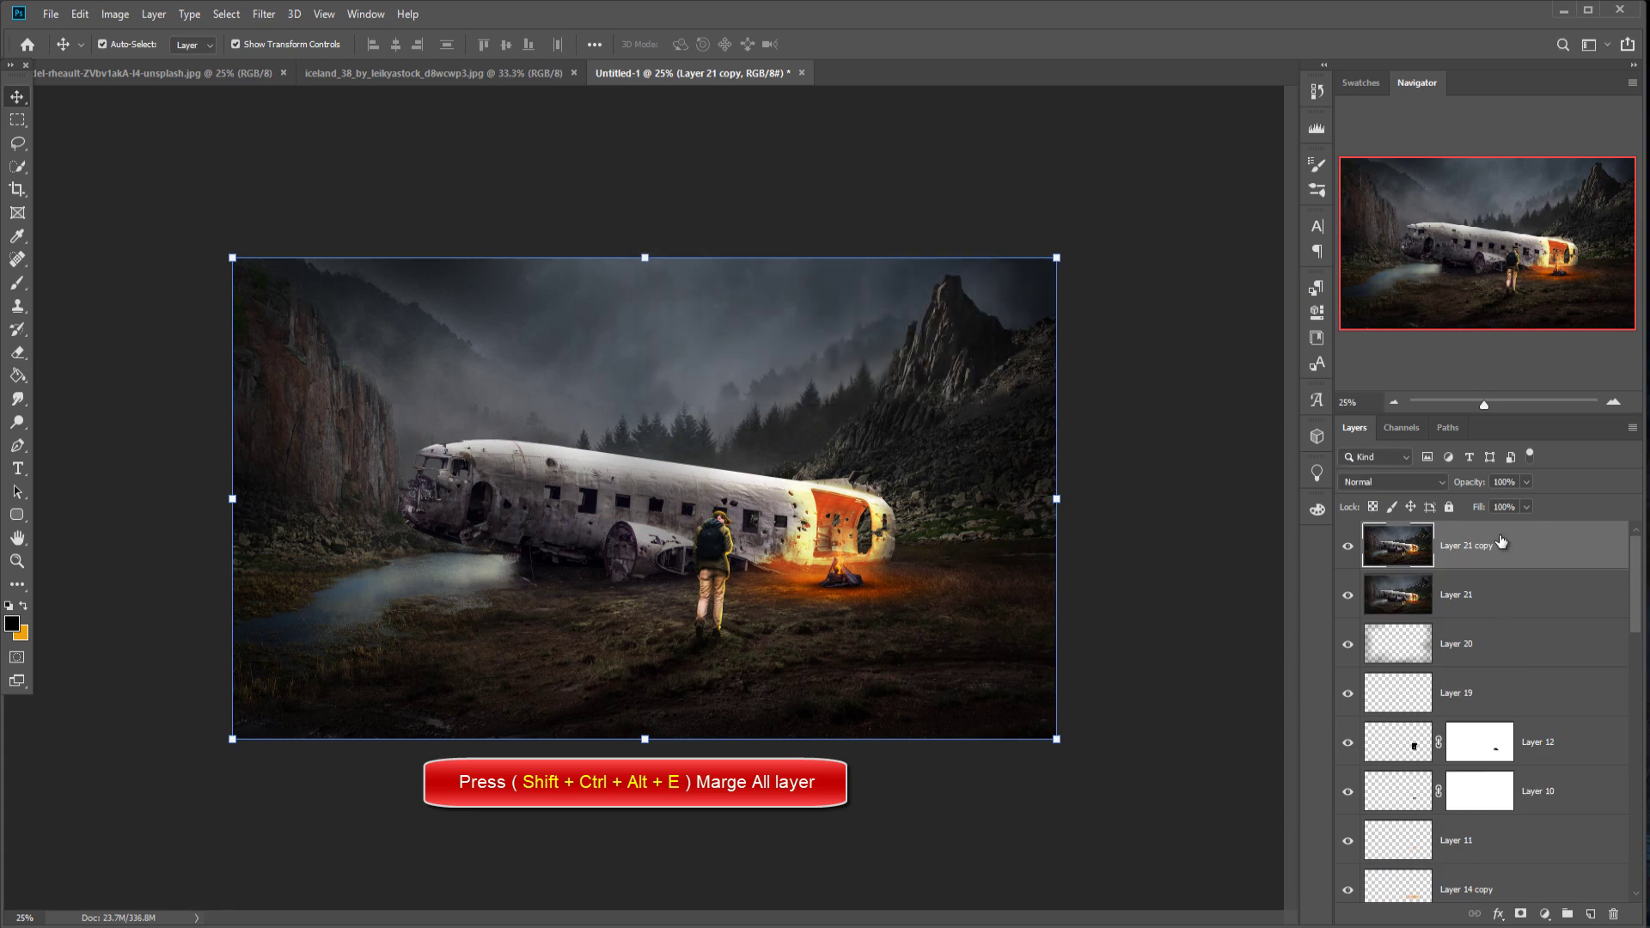
right_click(1495, 539)
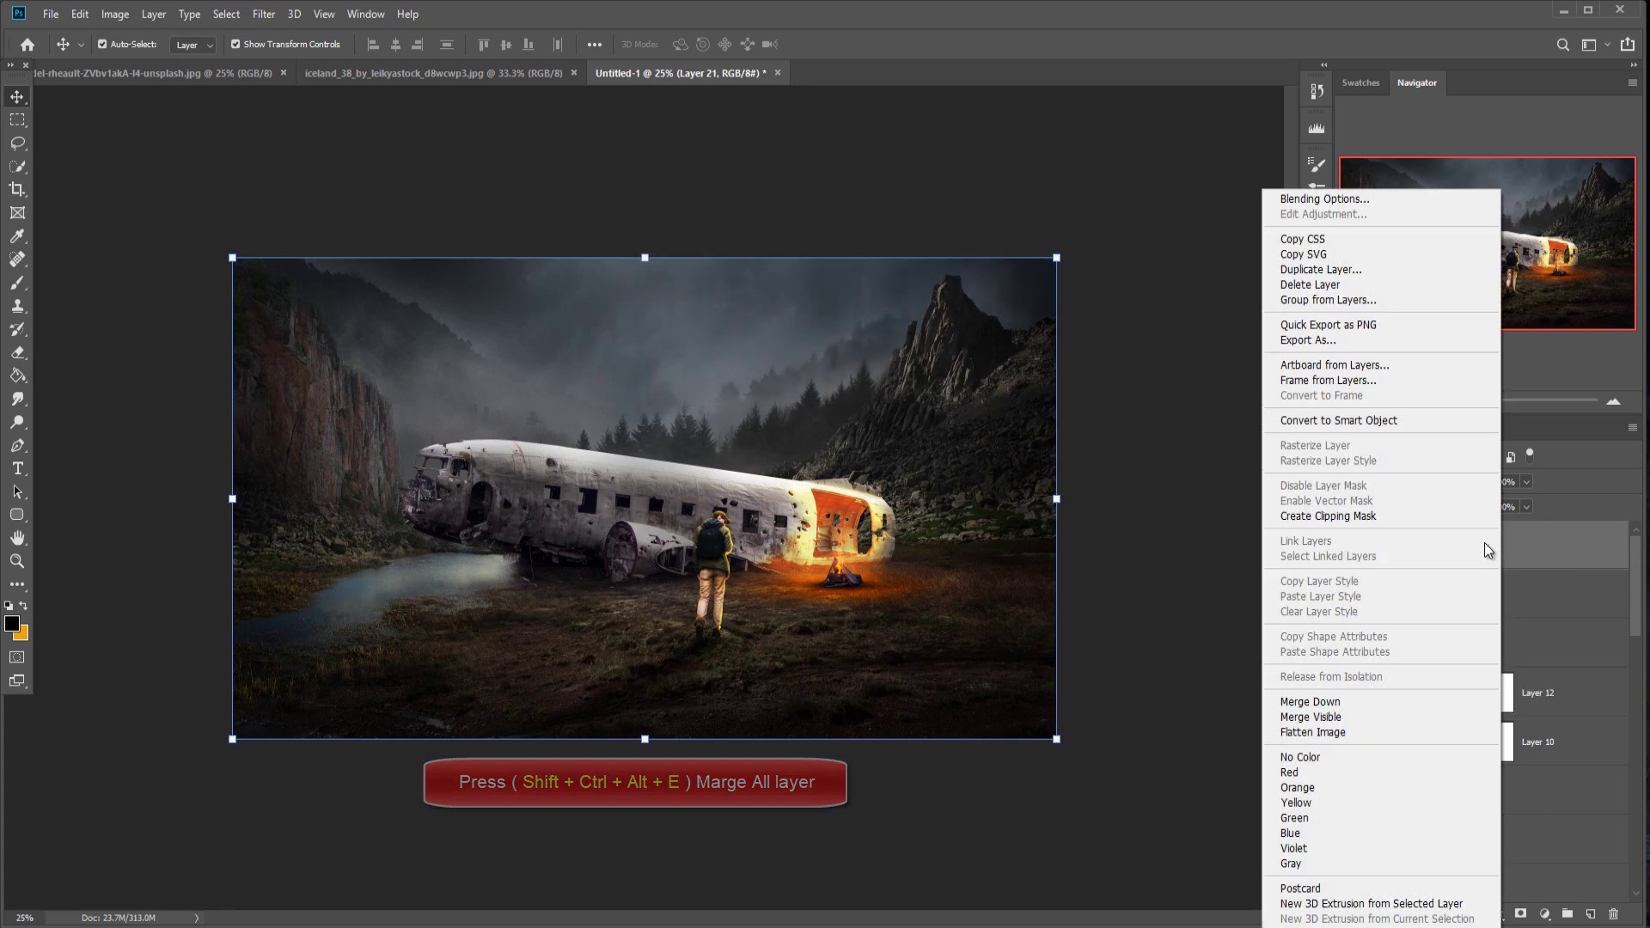
click(1376, 518)
right_click(1544, 548)
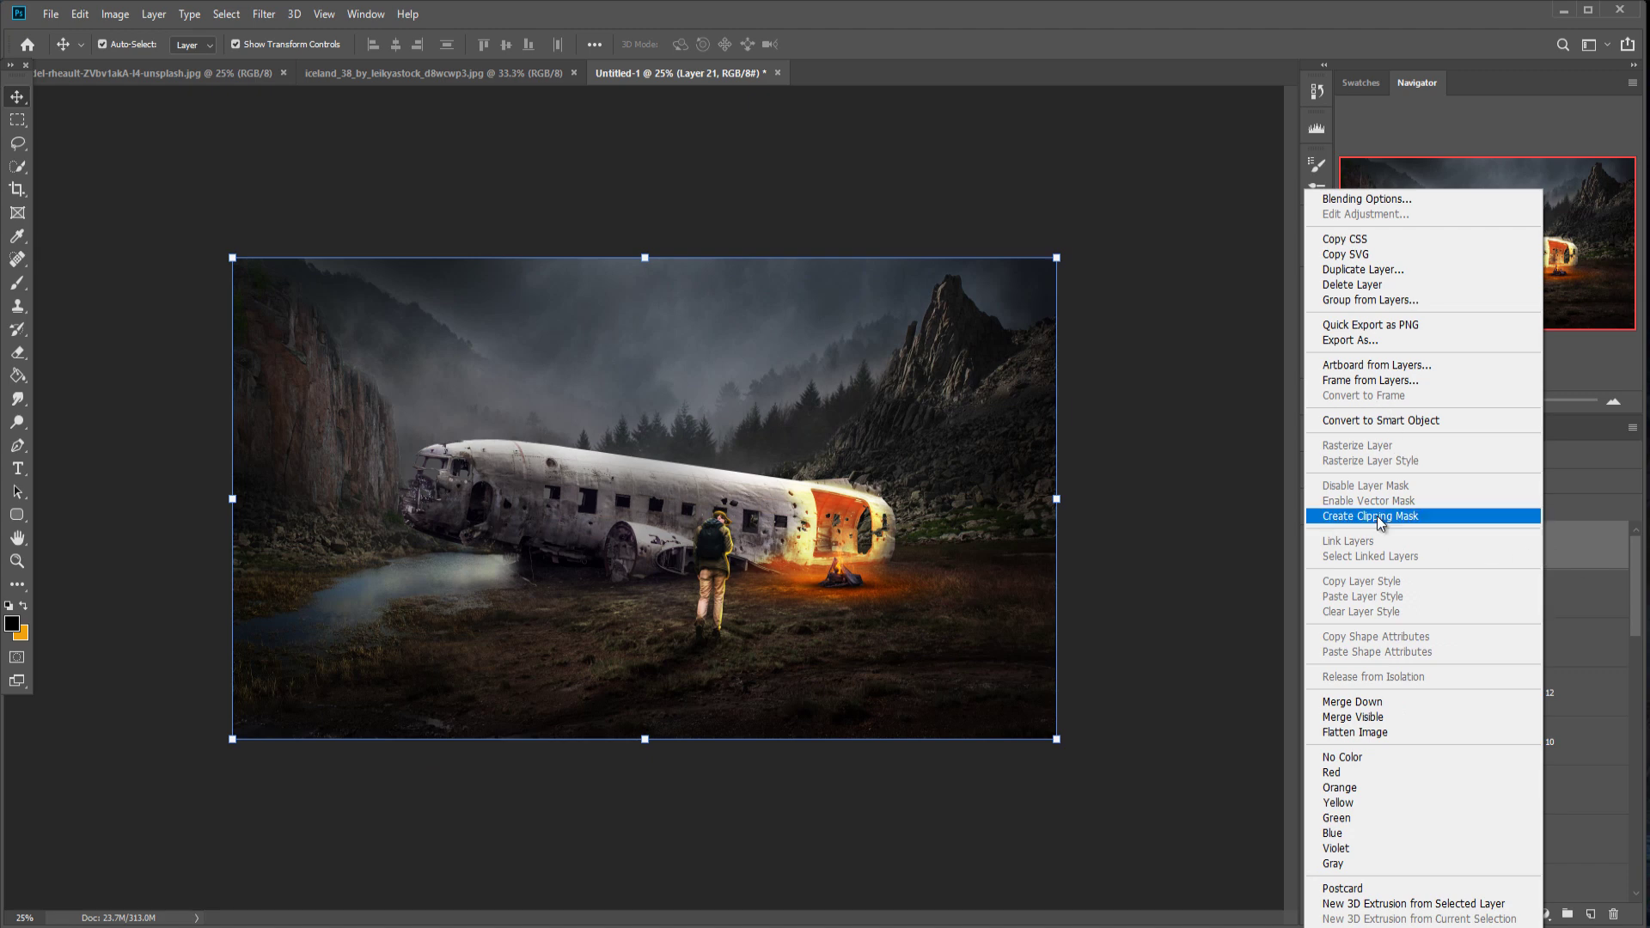
click(1378, 517)
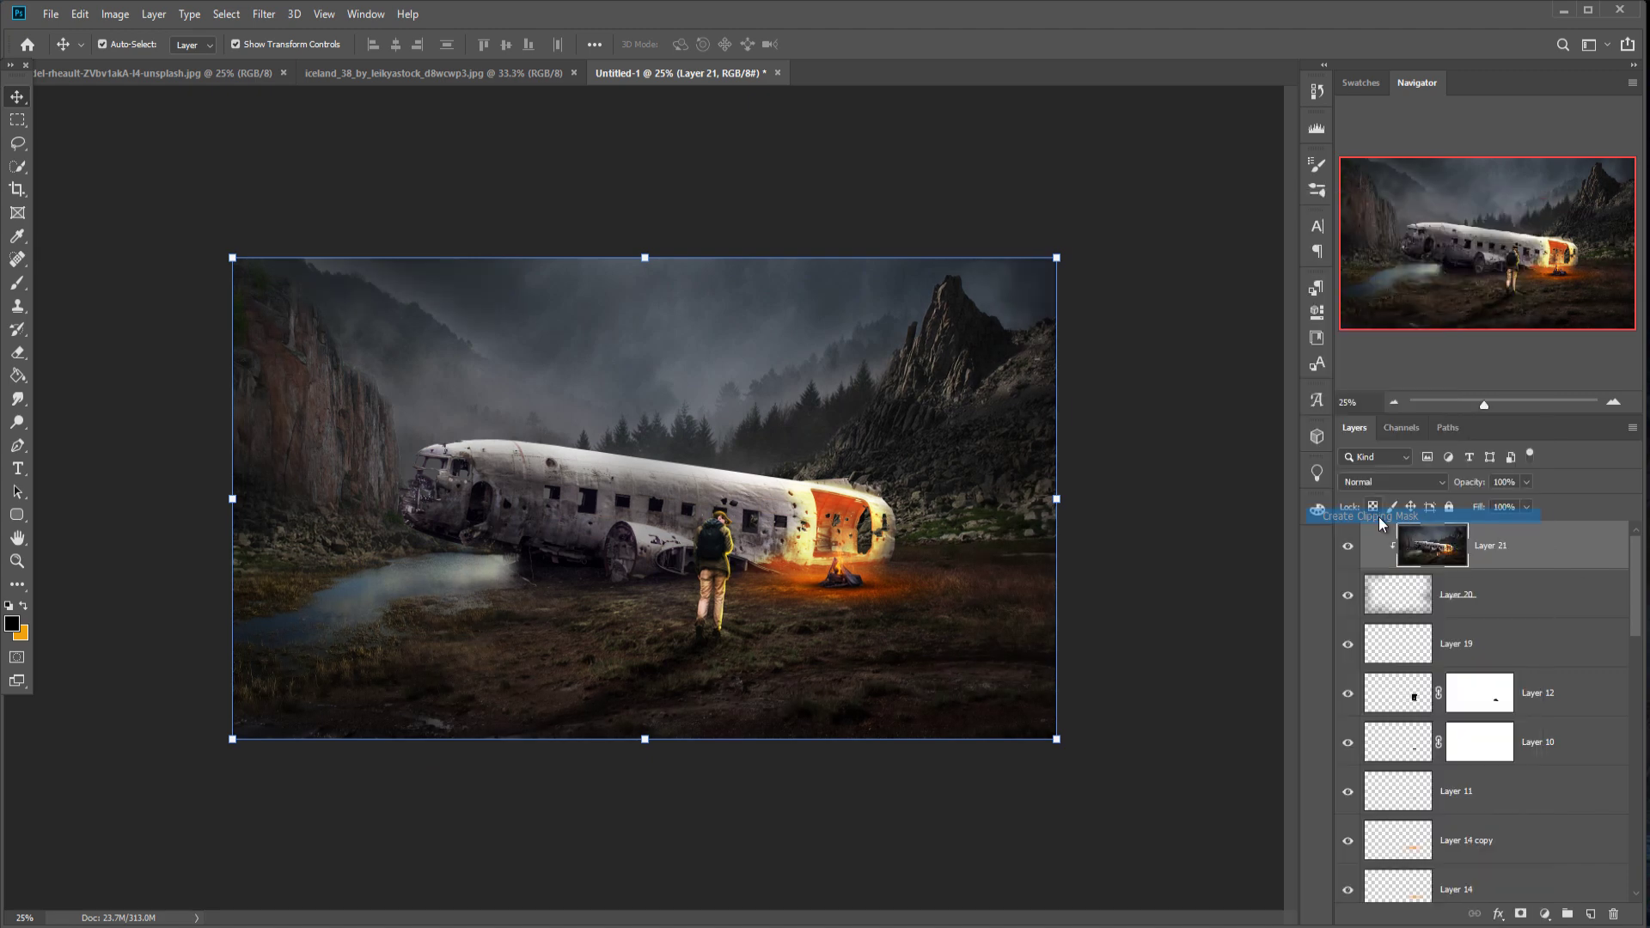
right_click(1493, 556)
click(1328, 434)
click(264, 15)
click(292, 121)
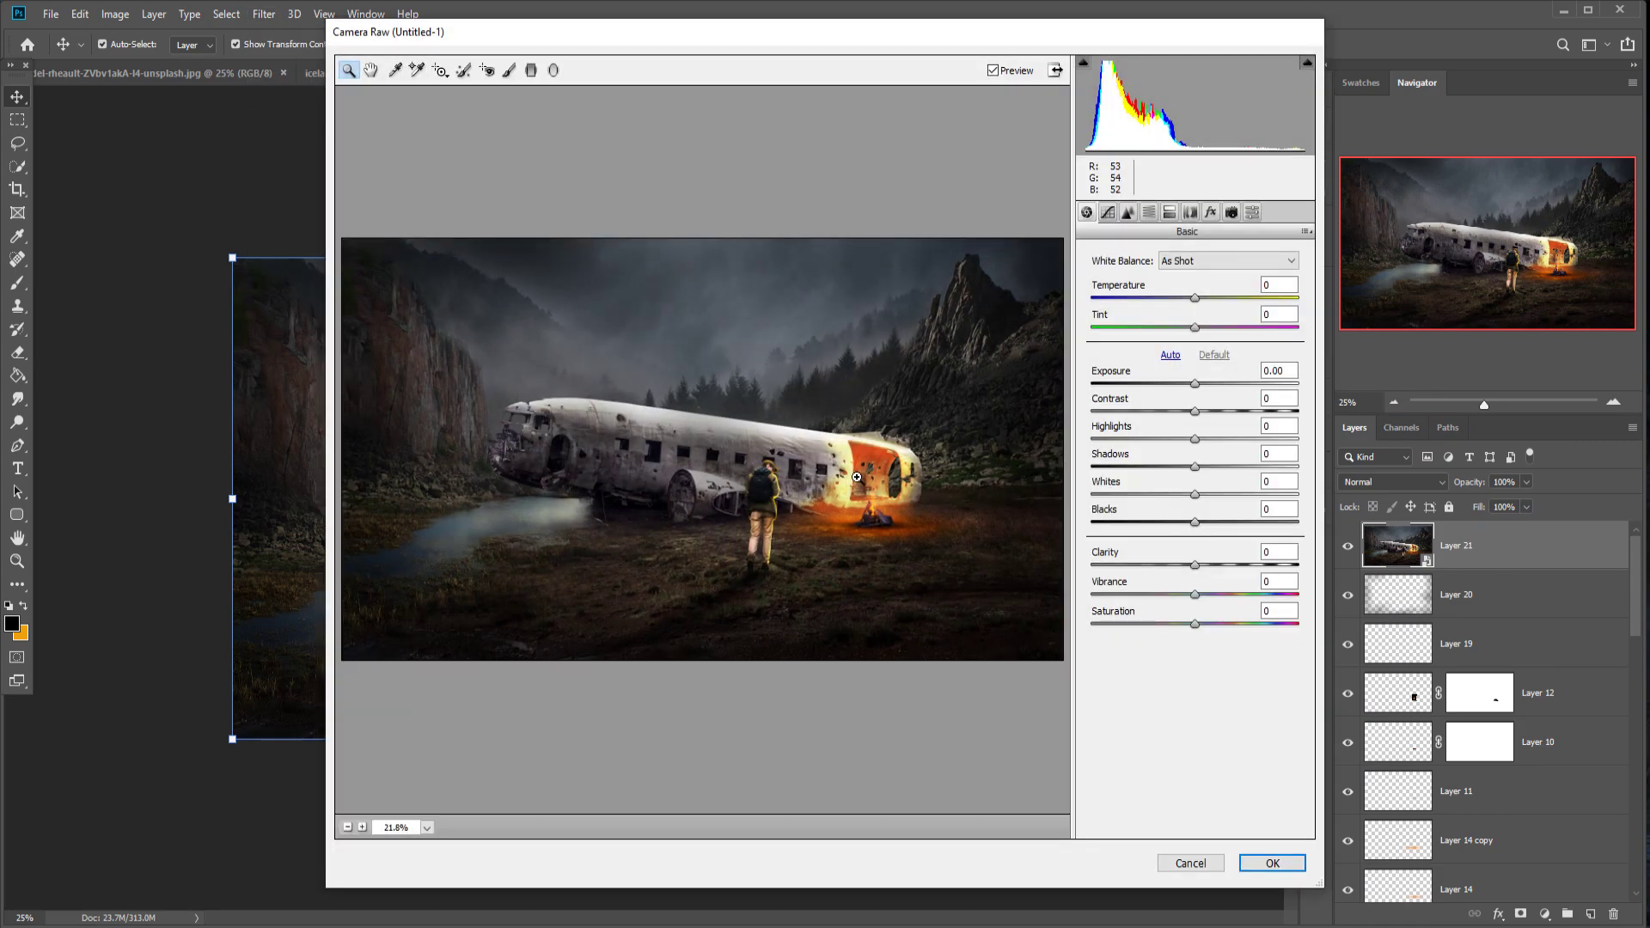
click(1199, 864)
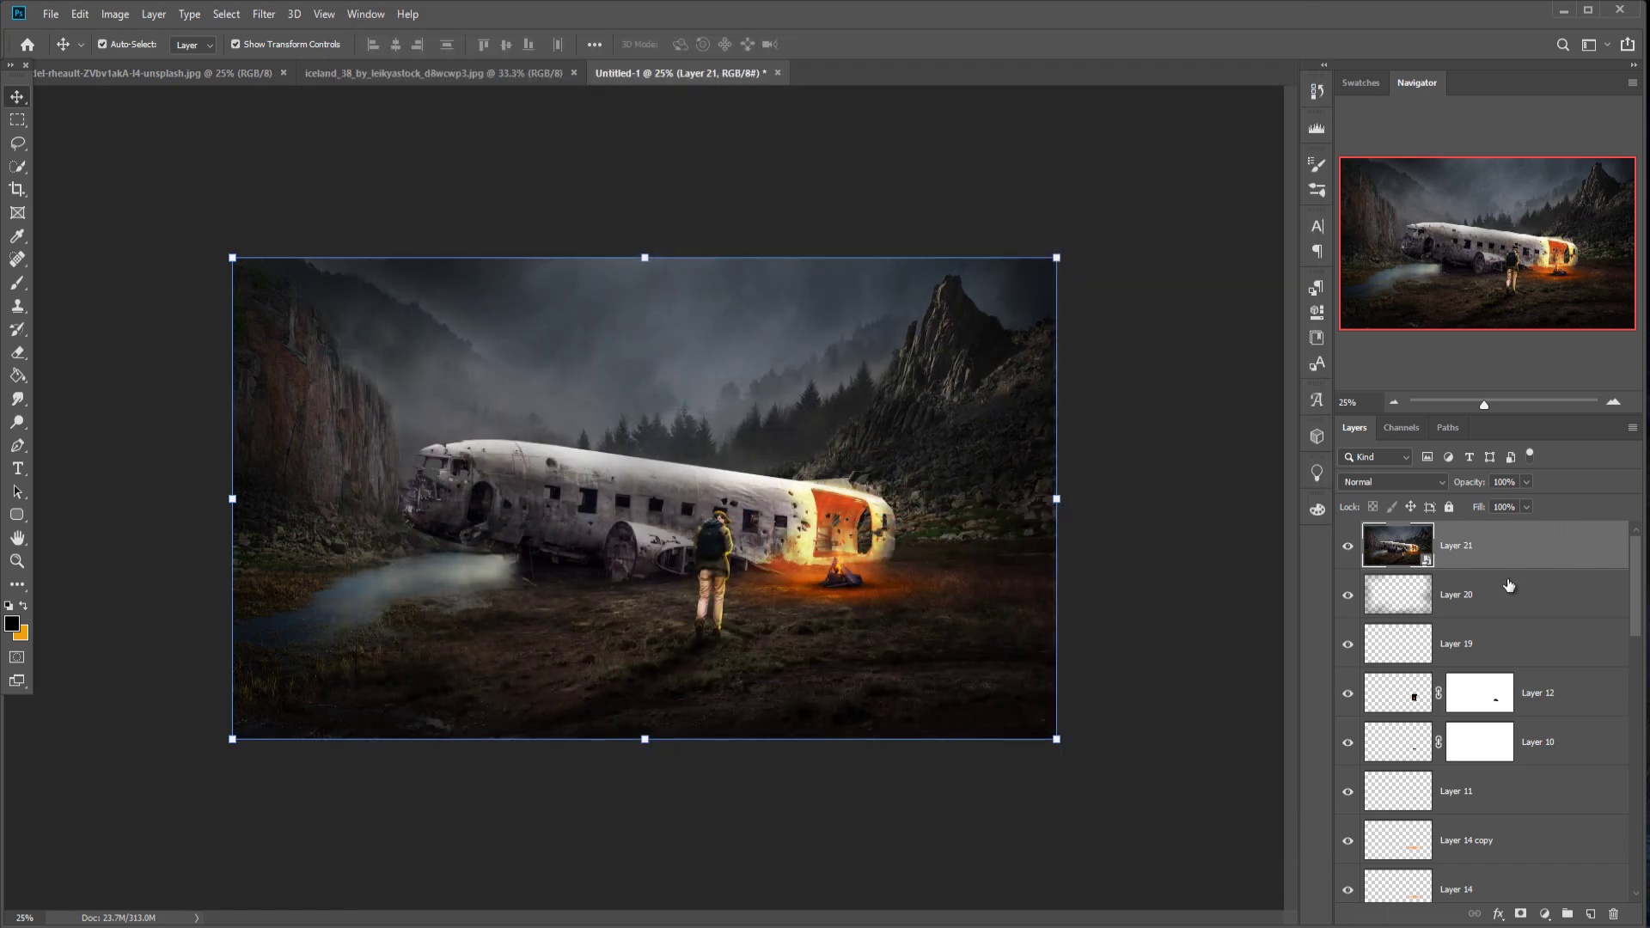
key(Delete)
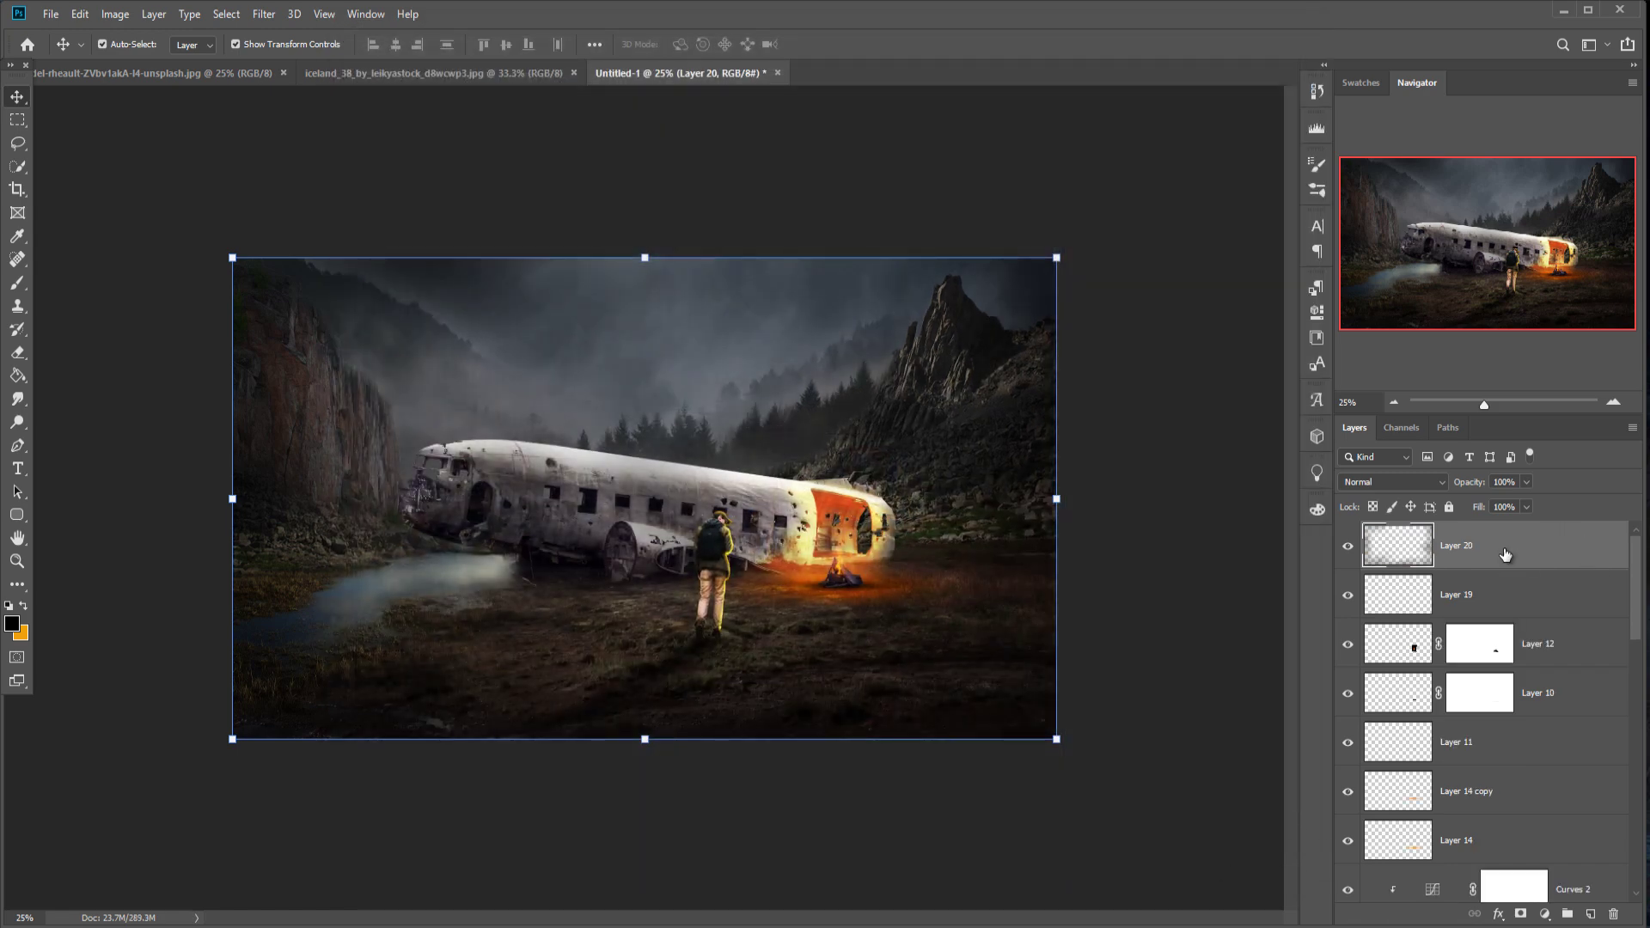
Step: Add a layer directly below the plane and dab a soft white spot behind the fuselage with a 600 px brush at 100% opacity
scroll(1504, 554, down, 10)
click(1547, 747)
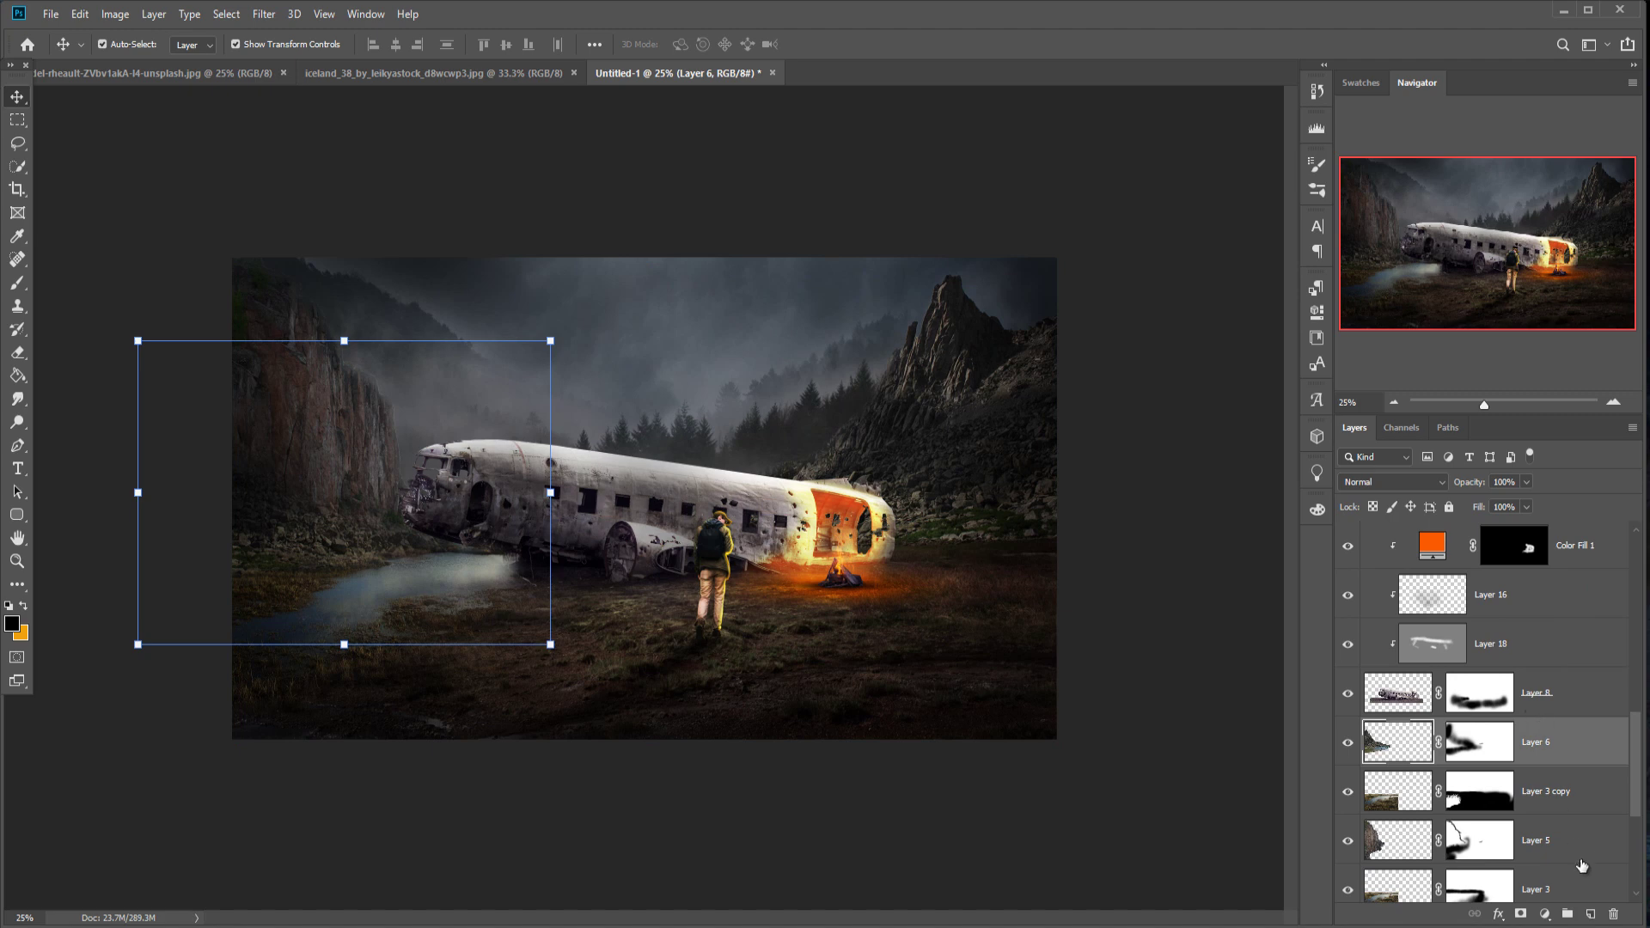
click(1590, 913)
click(12, 623)
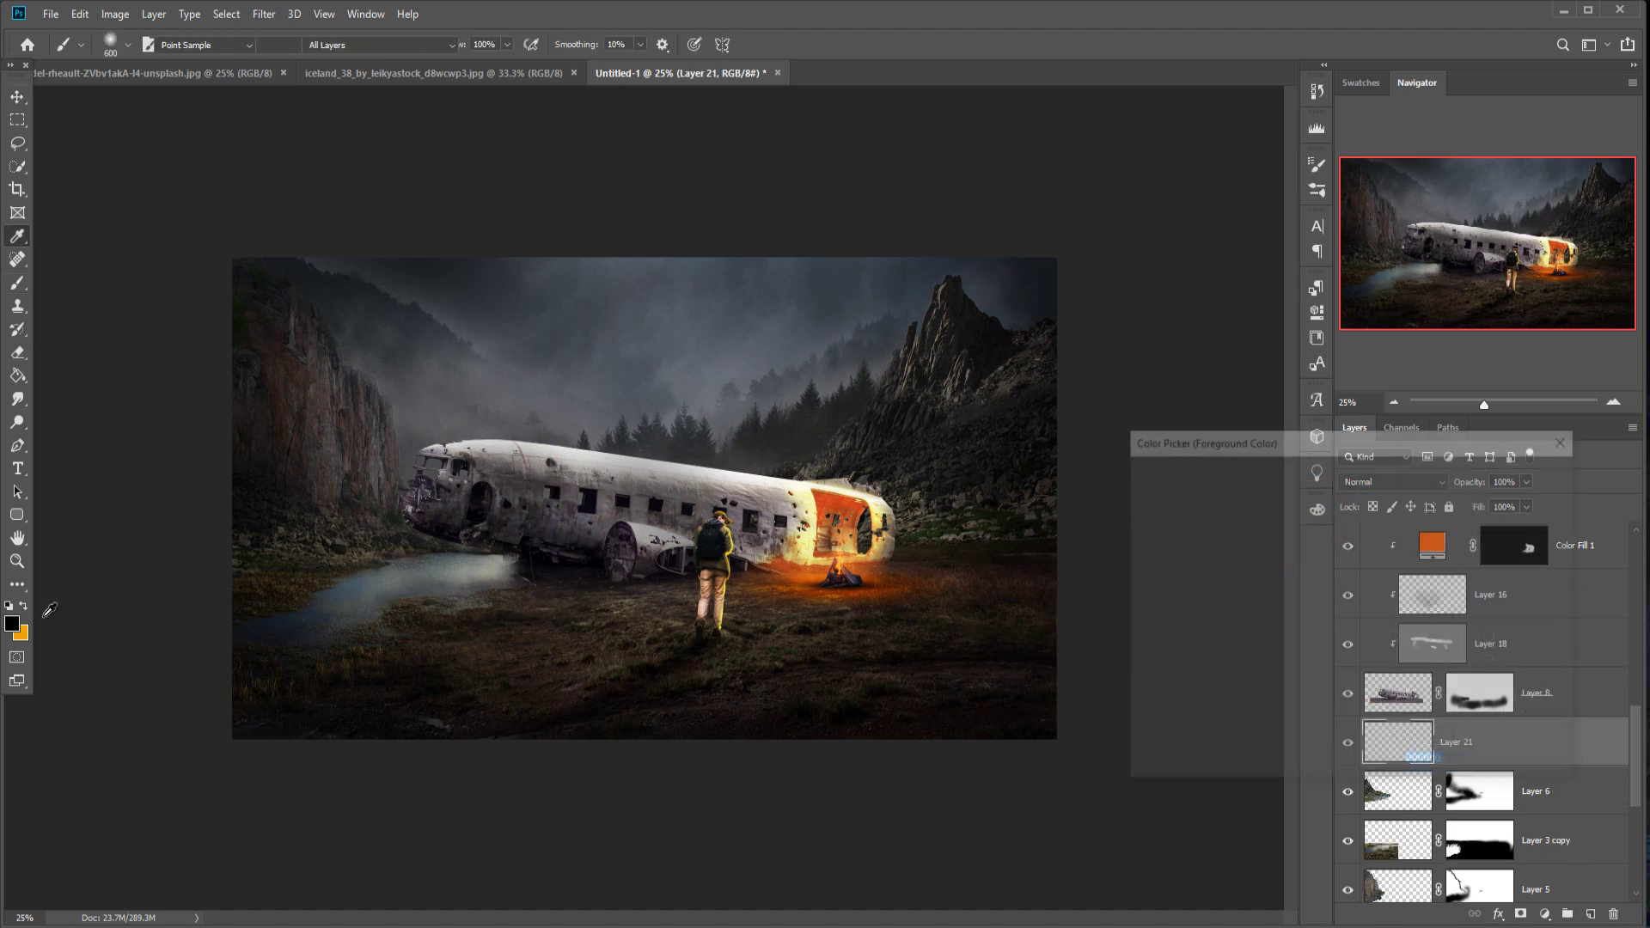
click(1133, 484)
click(1522, 473)
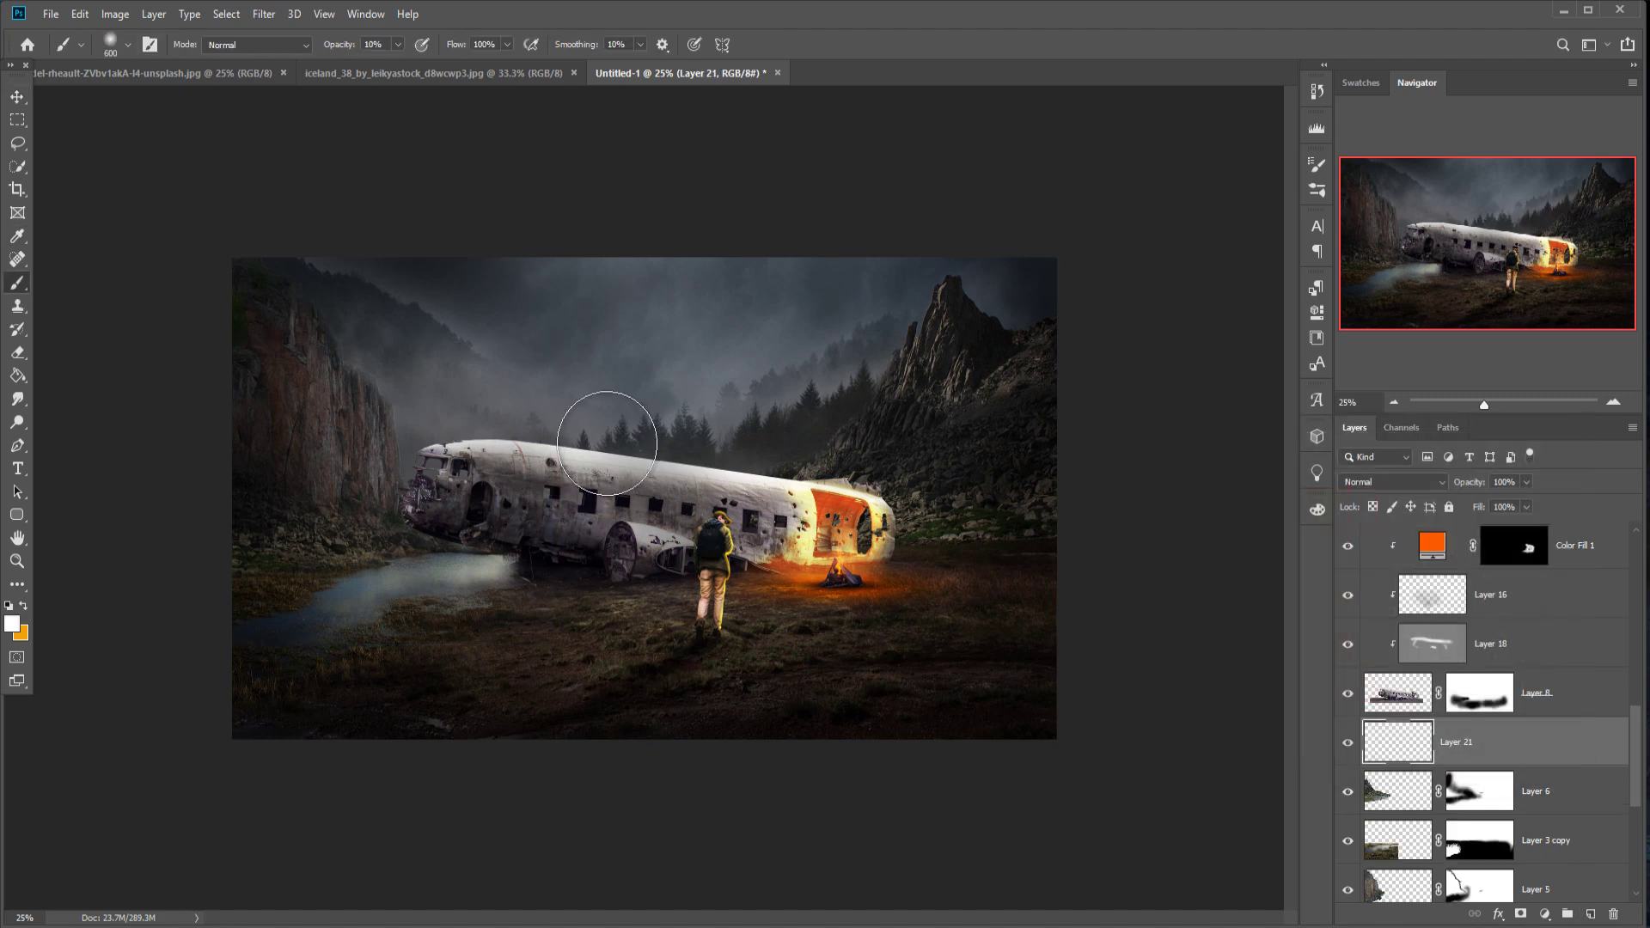
click(397, 45)
drag(406, 63, 486, 64)
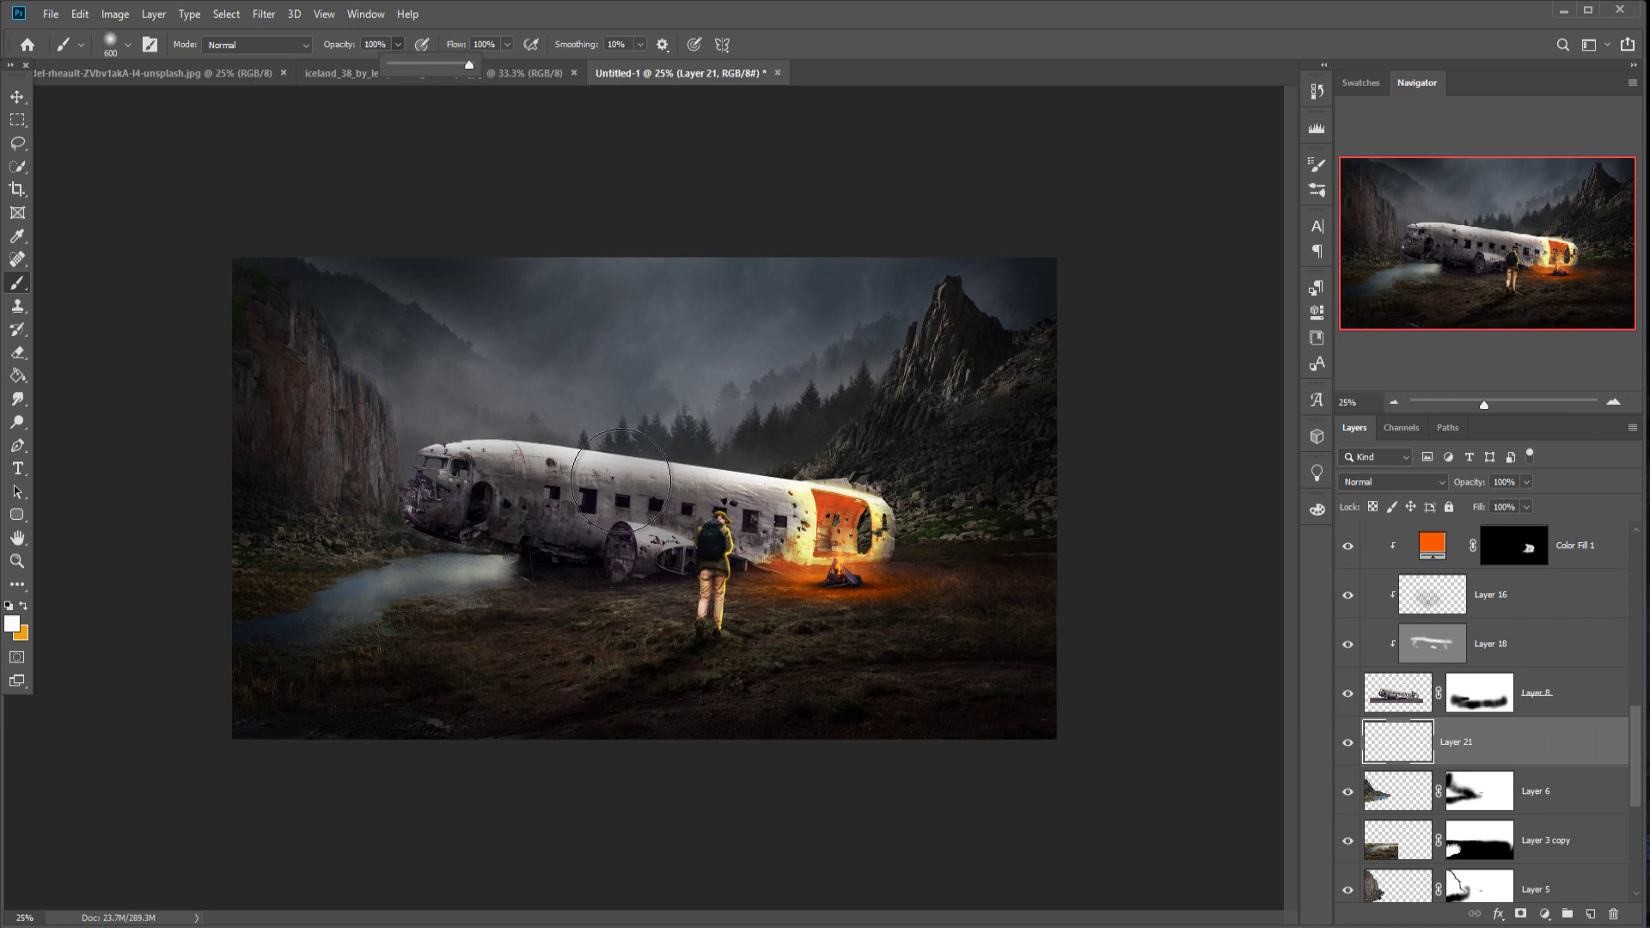
key(v)
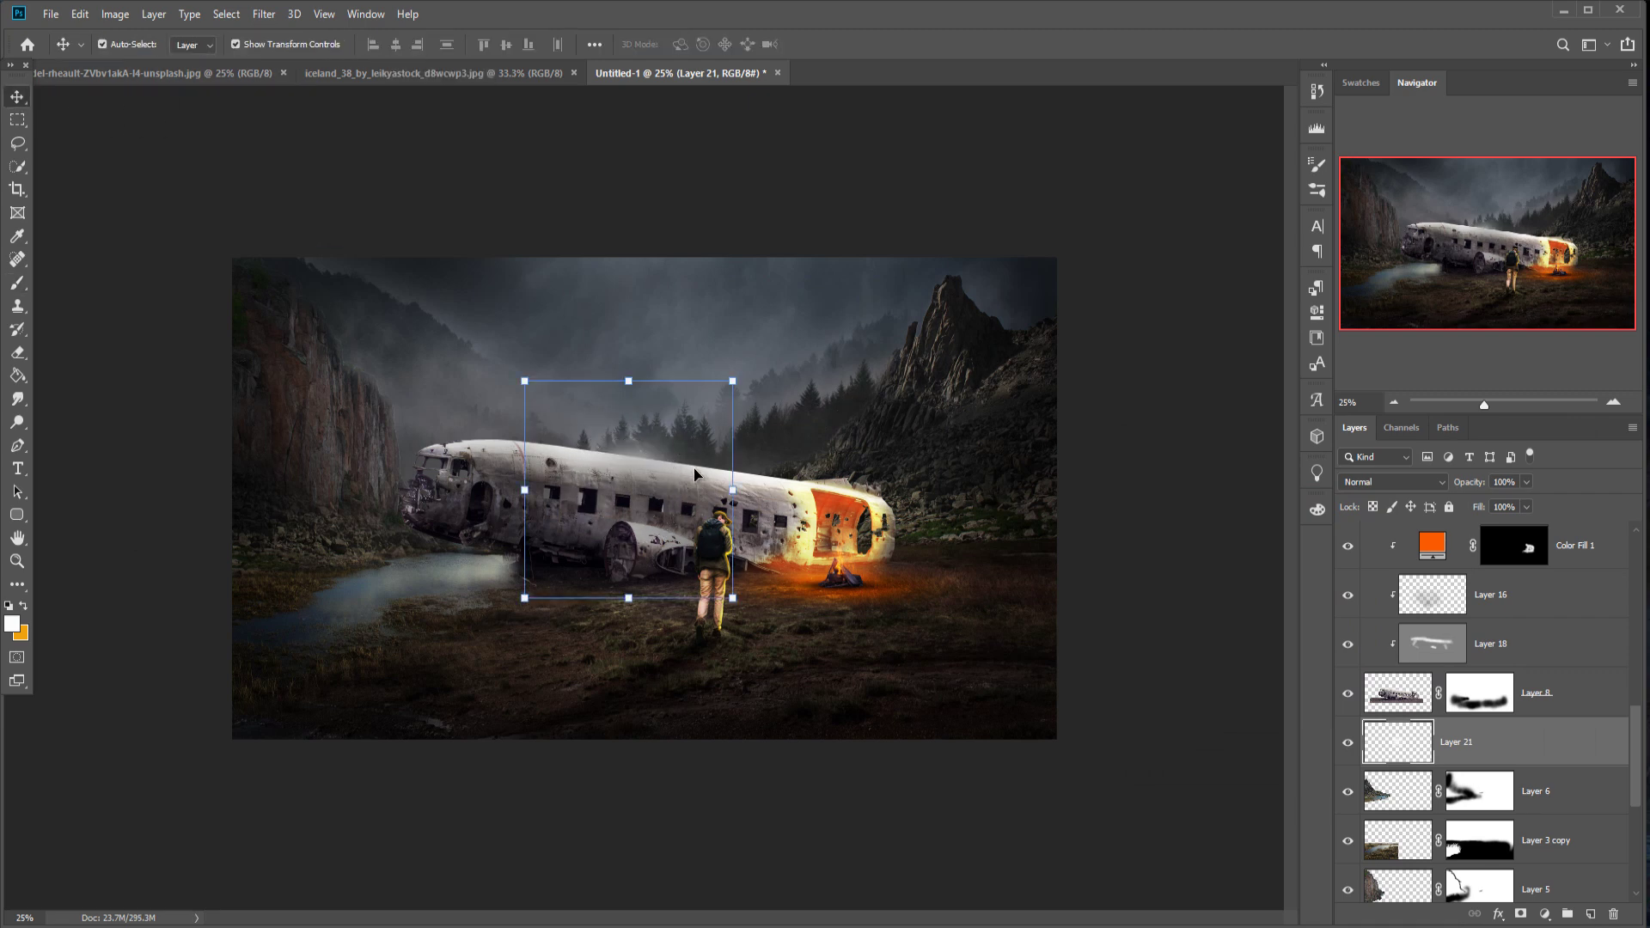
Step: Stretch the white glow to about 286% width and 244% height, center it behind the plane, and set its layer opacity to 61%
drag(737, 491, 943, 490)
drag(436, 480, 344, 483)
drag(642, 447, 657, 399)
drag(622, 525, 623, 695)
drag(622, 310, 622, 166)
drag(633, 400, 628, 438)
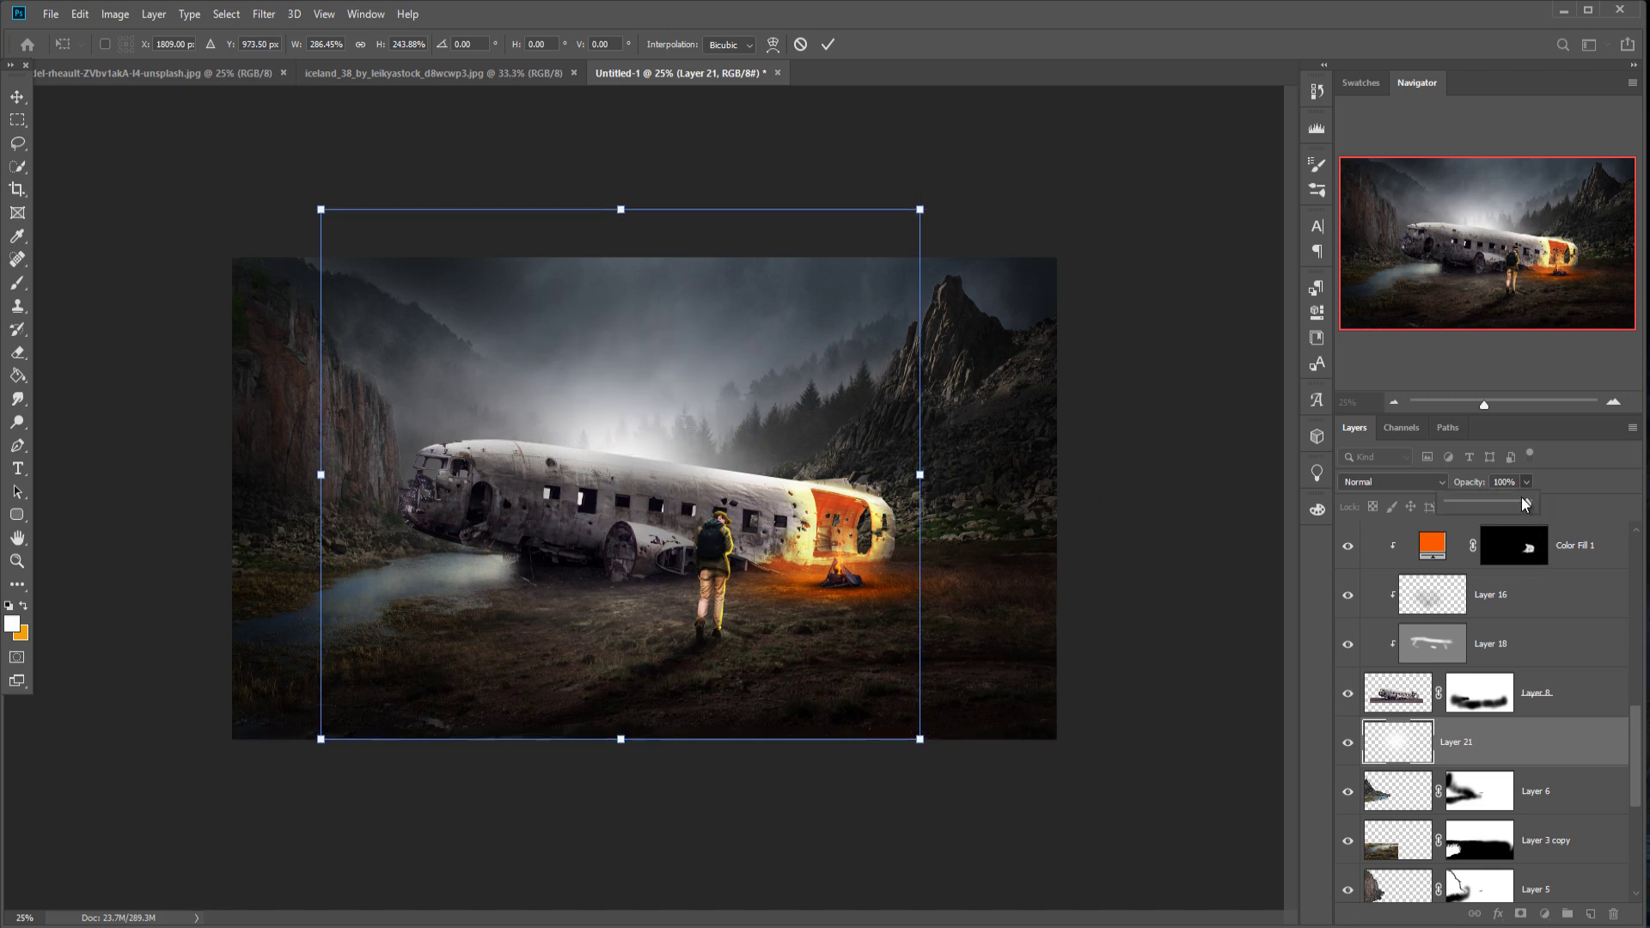
drag(1518, 507, 1498, 506)
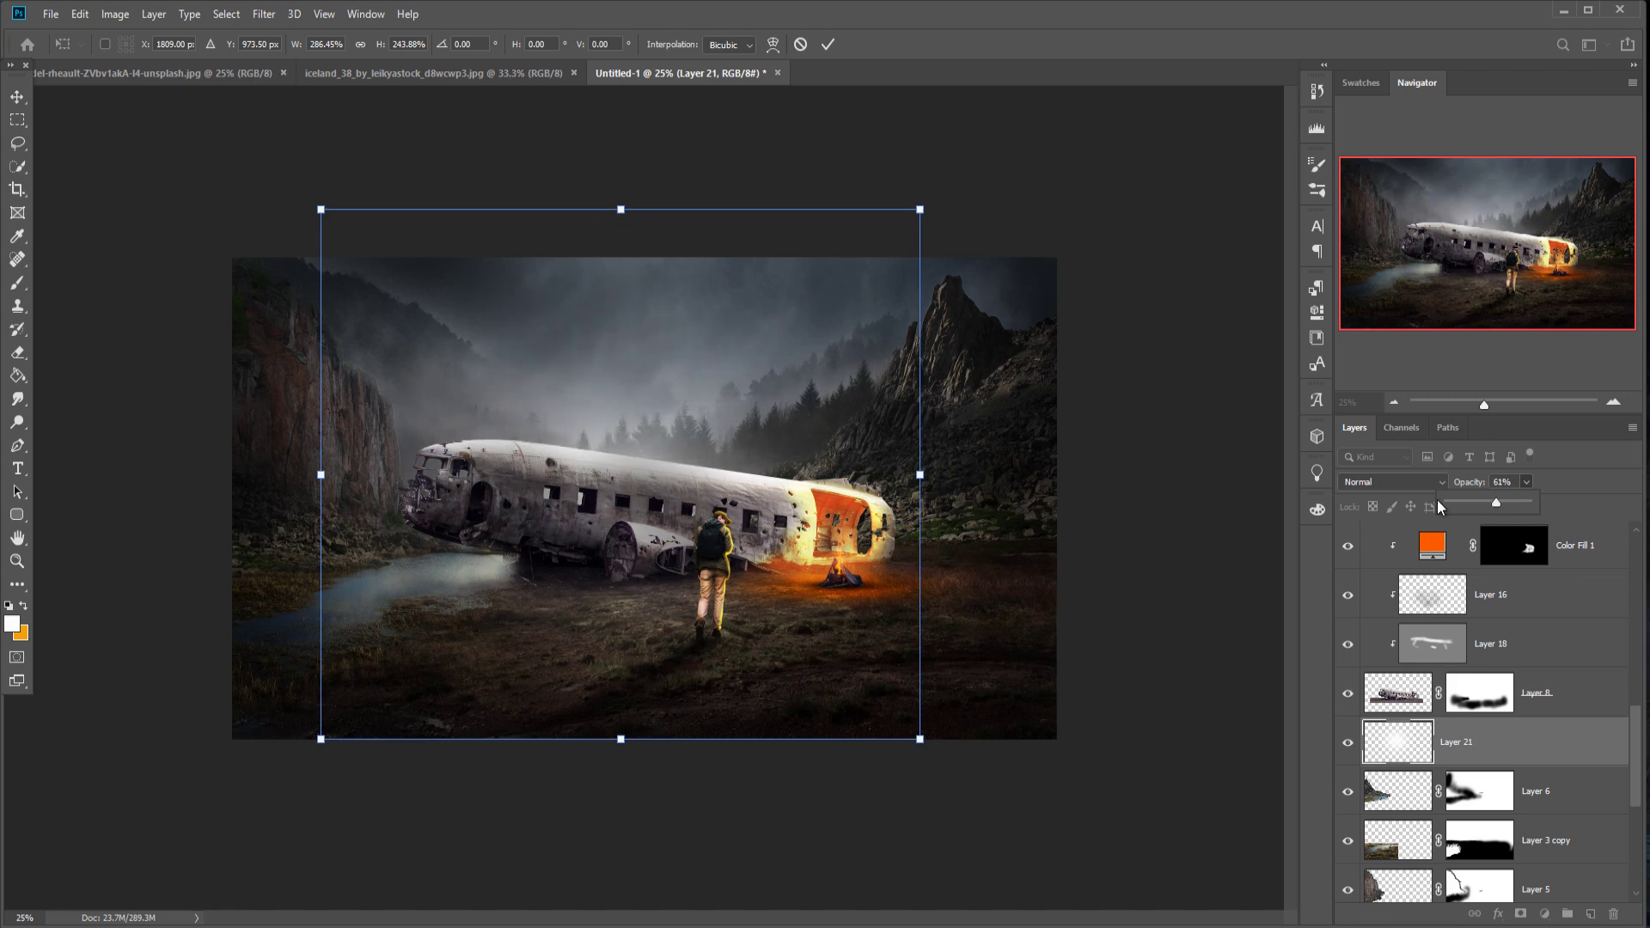
click(17, 96)
Step: Stamp all visible layers into a new unclipped layer above Layer 20 and convert it to a Smart Object
scroll(1553, 638, up, 5)
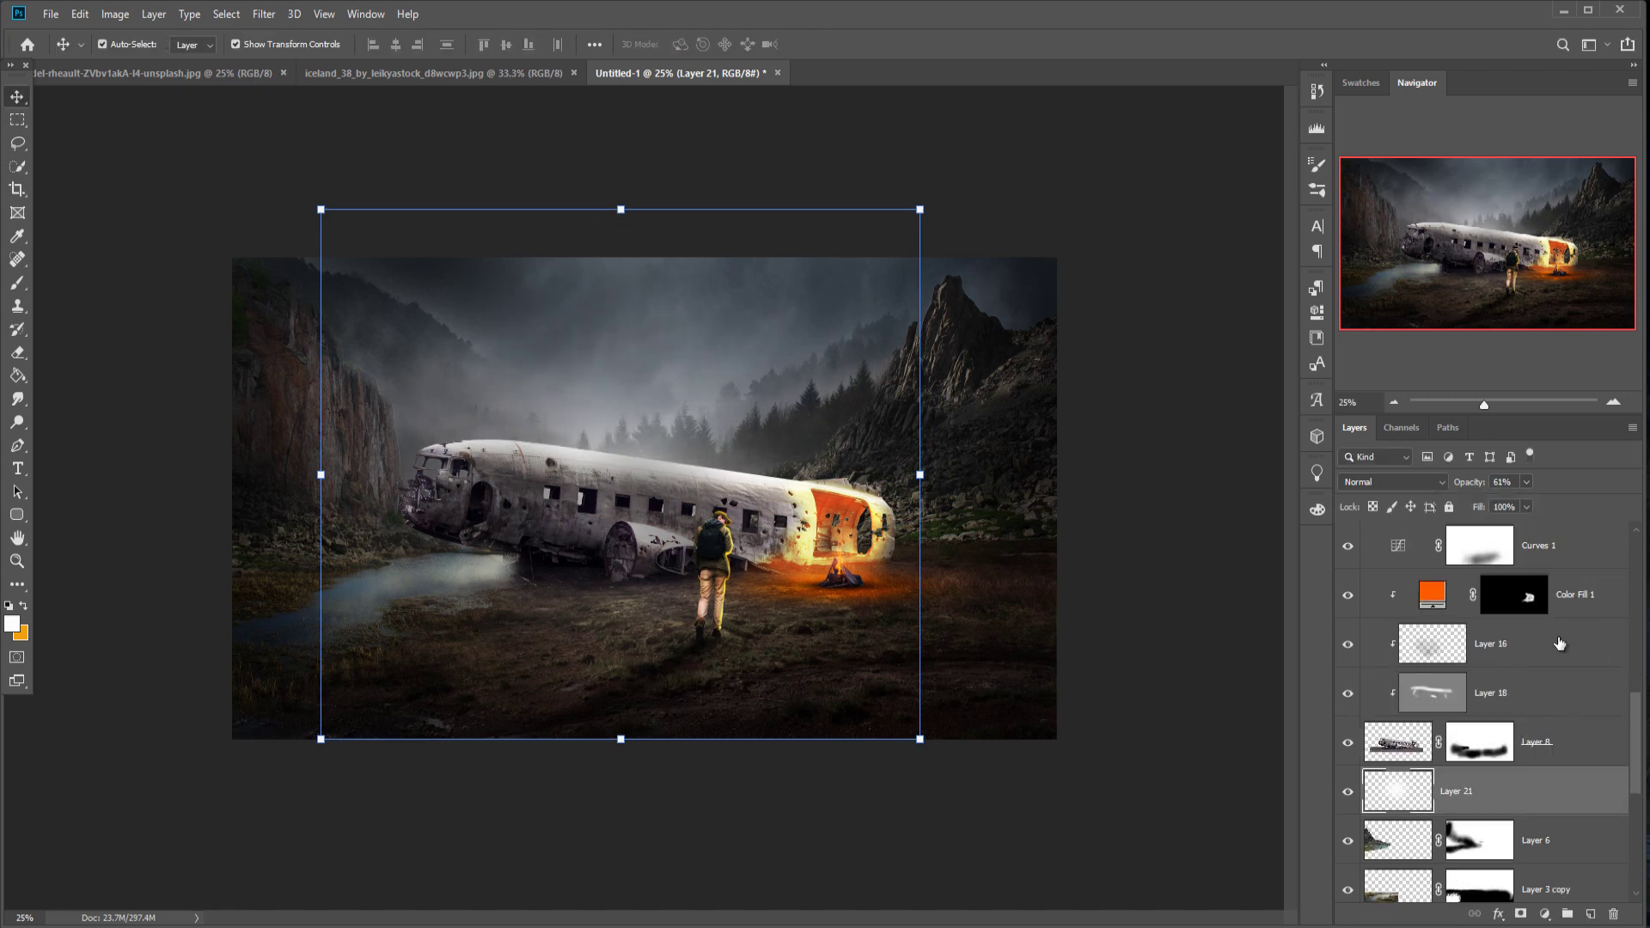
scroll(1552, 638, up, 2)
click(1490, 551)
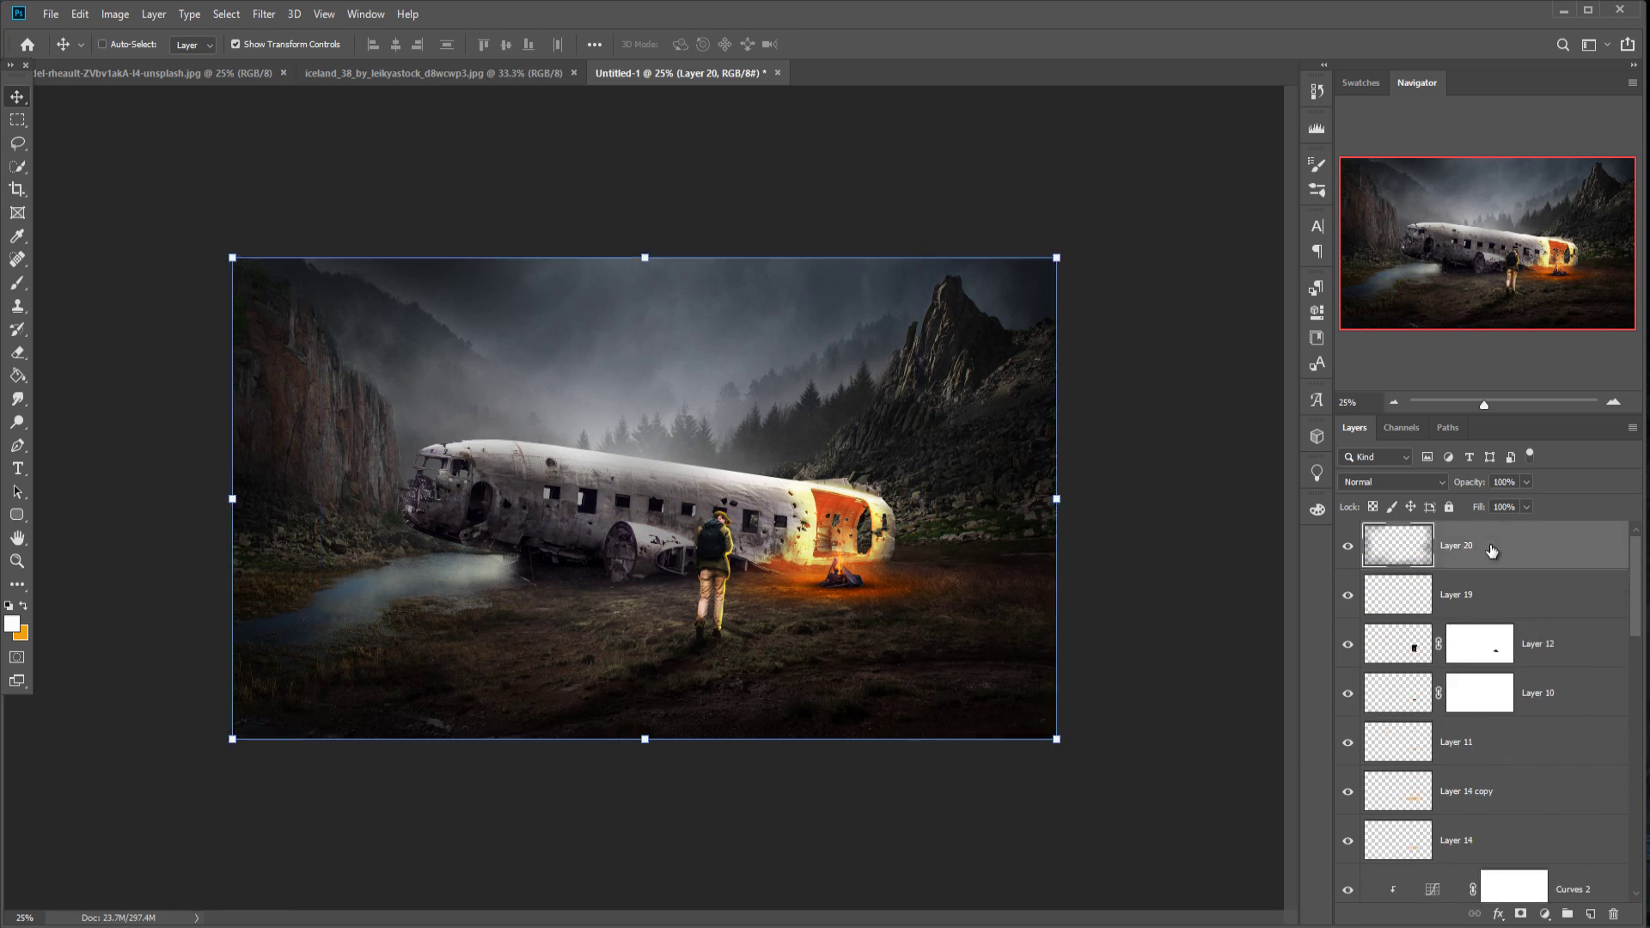
key(ctrl+shift+alt+e)
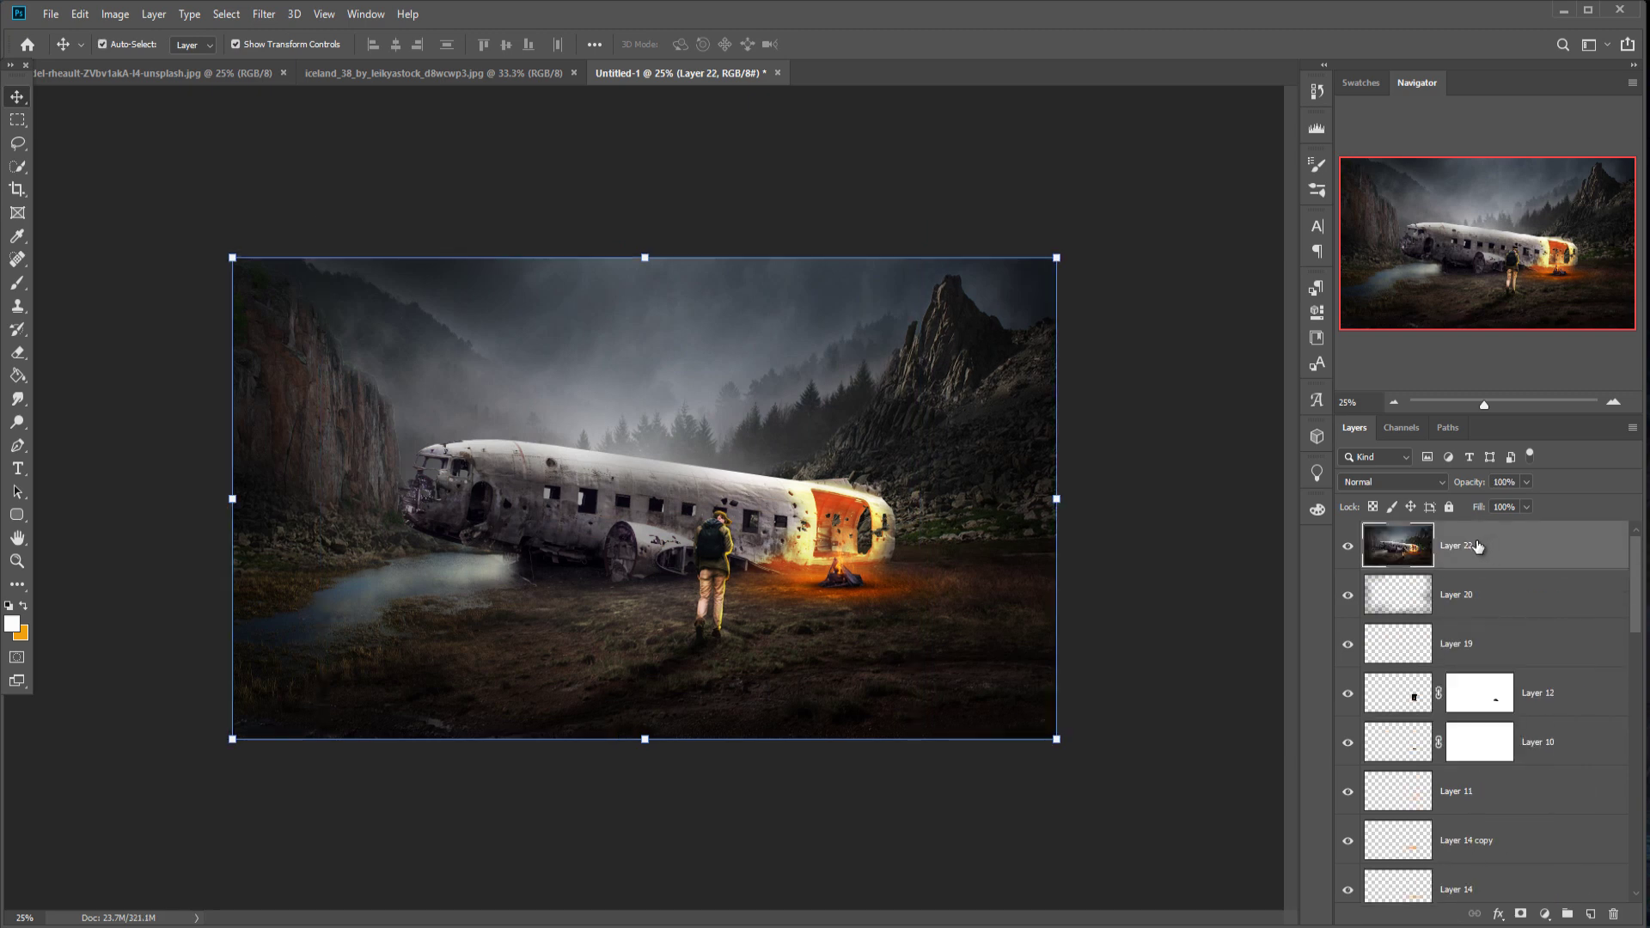
right_click(1478, 537)
click(1349, 515)
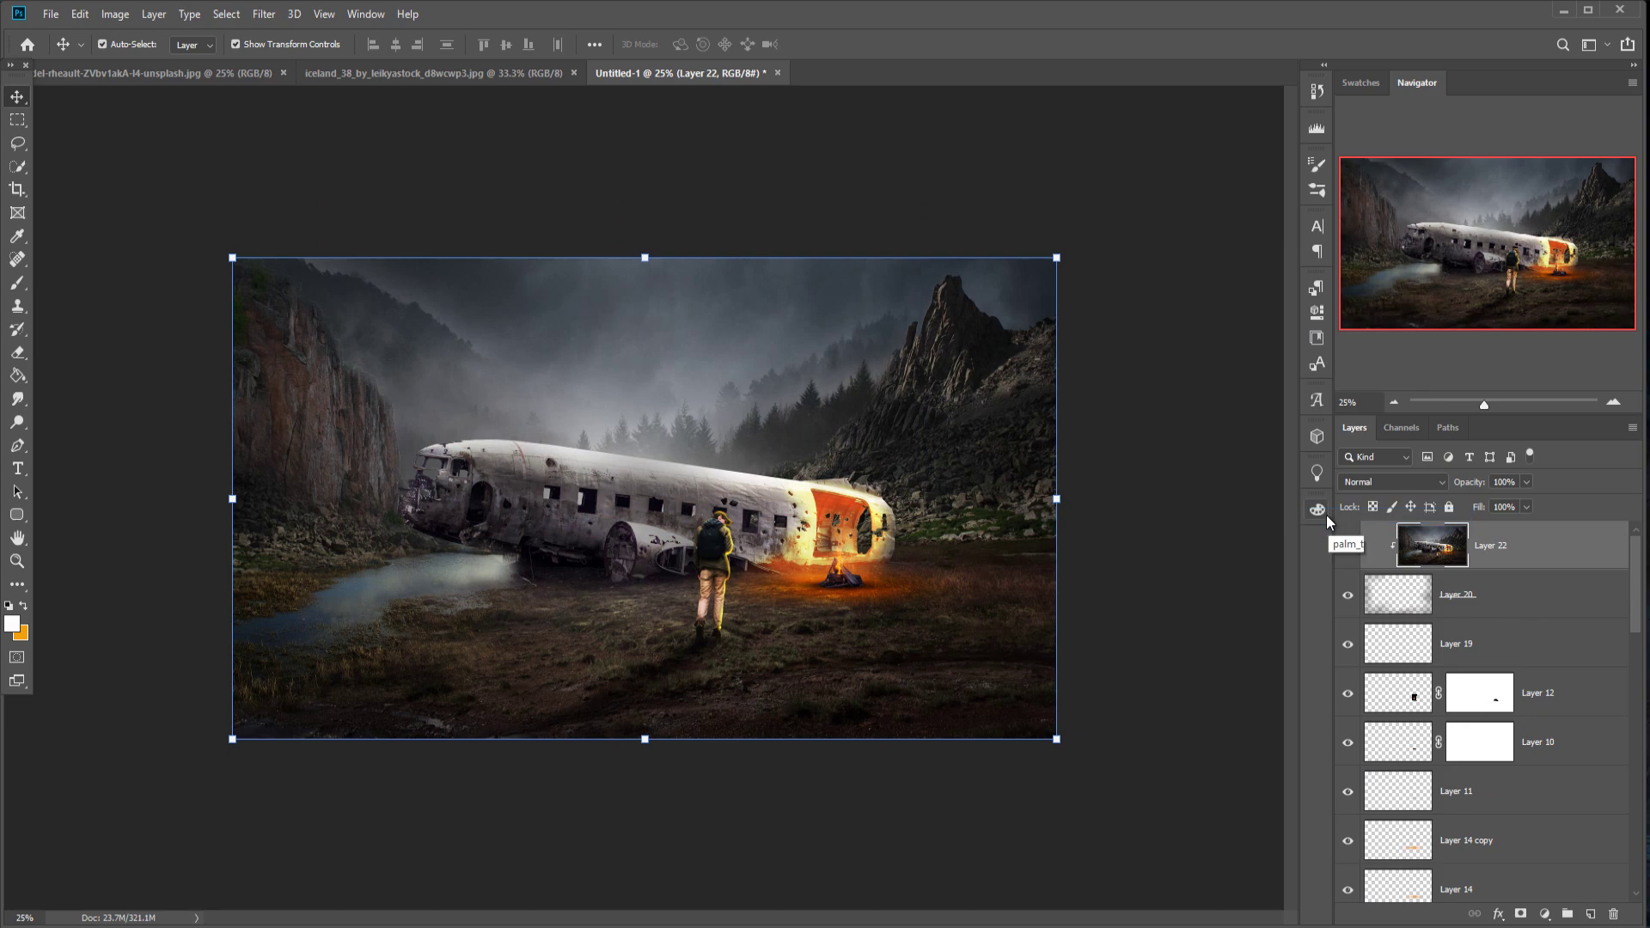
key(ctrl+alt+g)
right_click(1581, 543)
click(1409, 421)
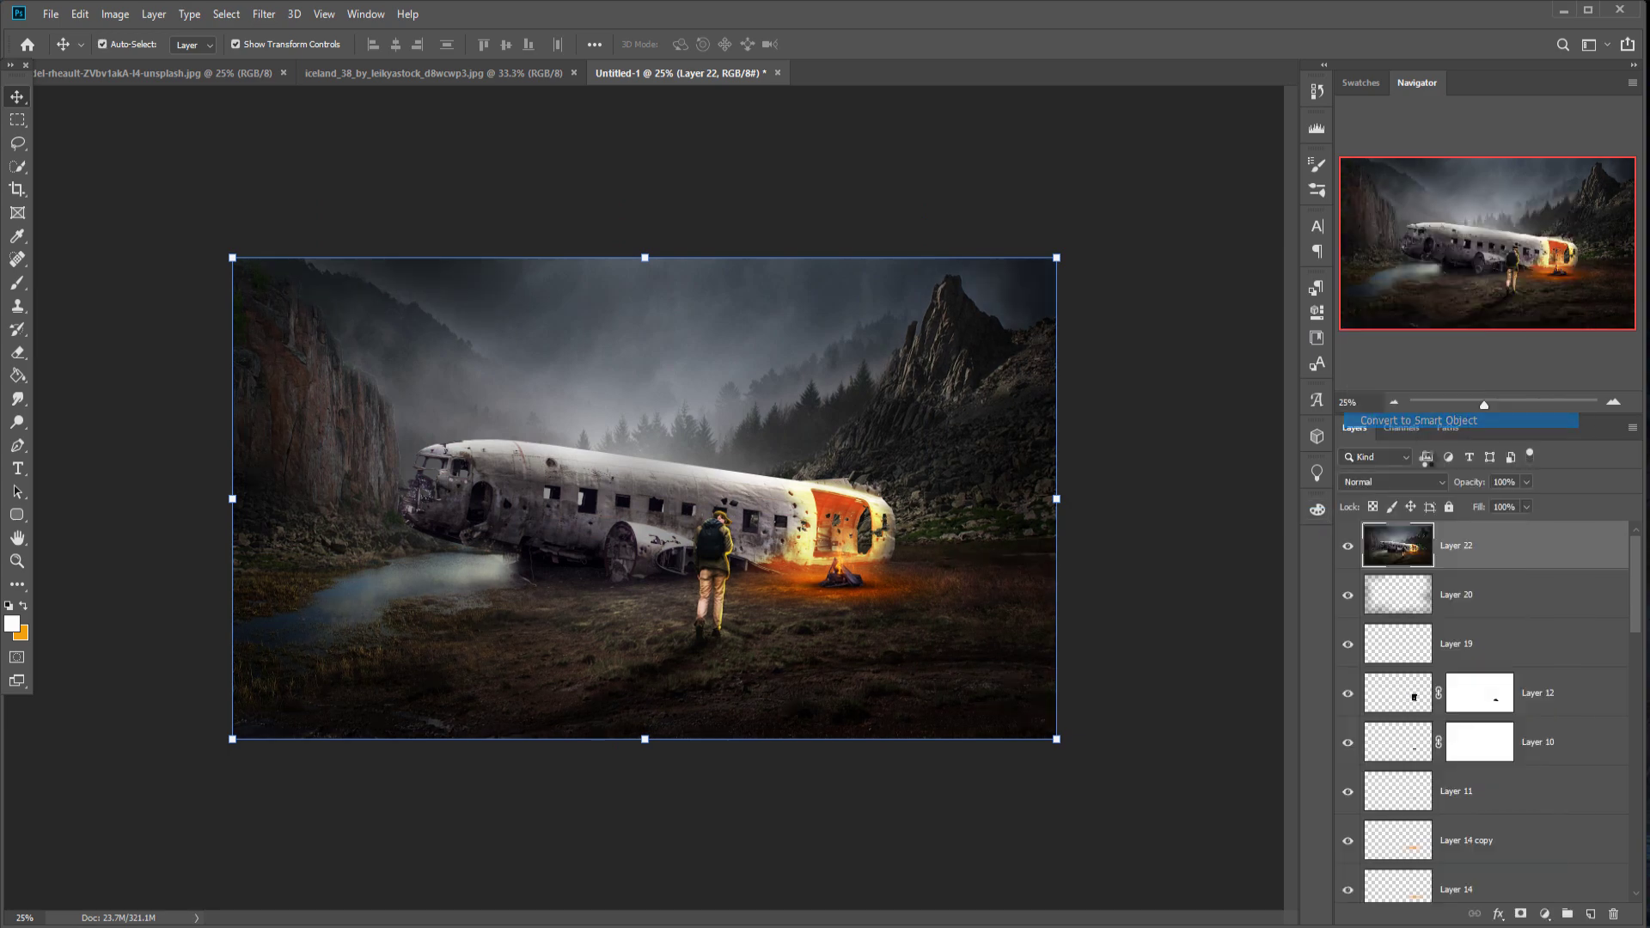
Step: Open the Camera Raw Filter on the stamped layer and set Exposure -0.30, Highlights +22, Shadows -14, Whites +24 and Blacks -2
click(264, 13)
click(352, 120)
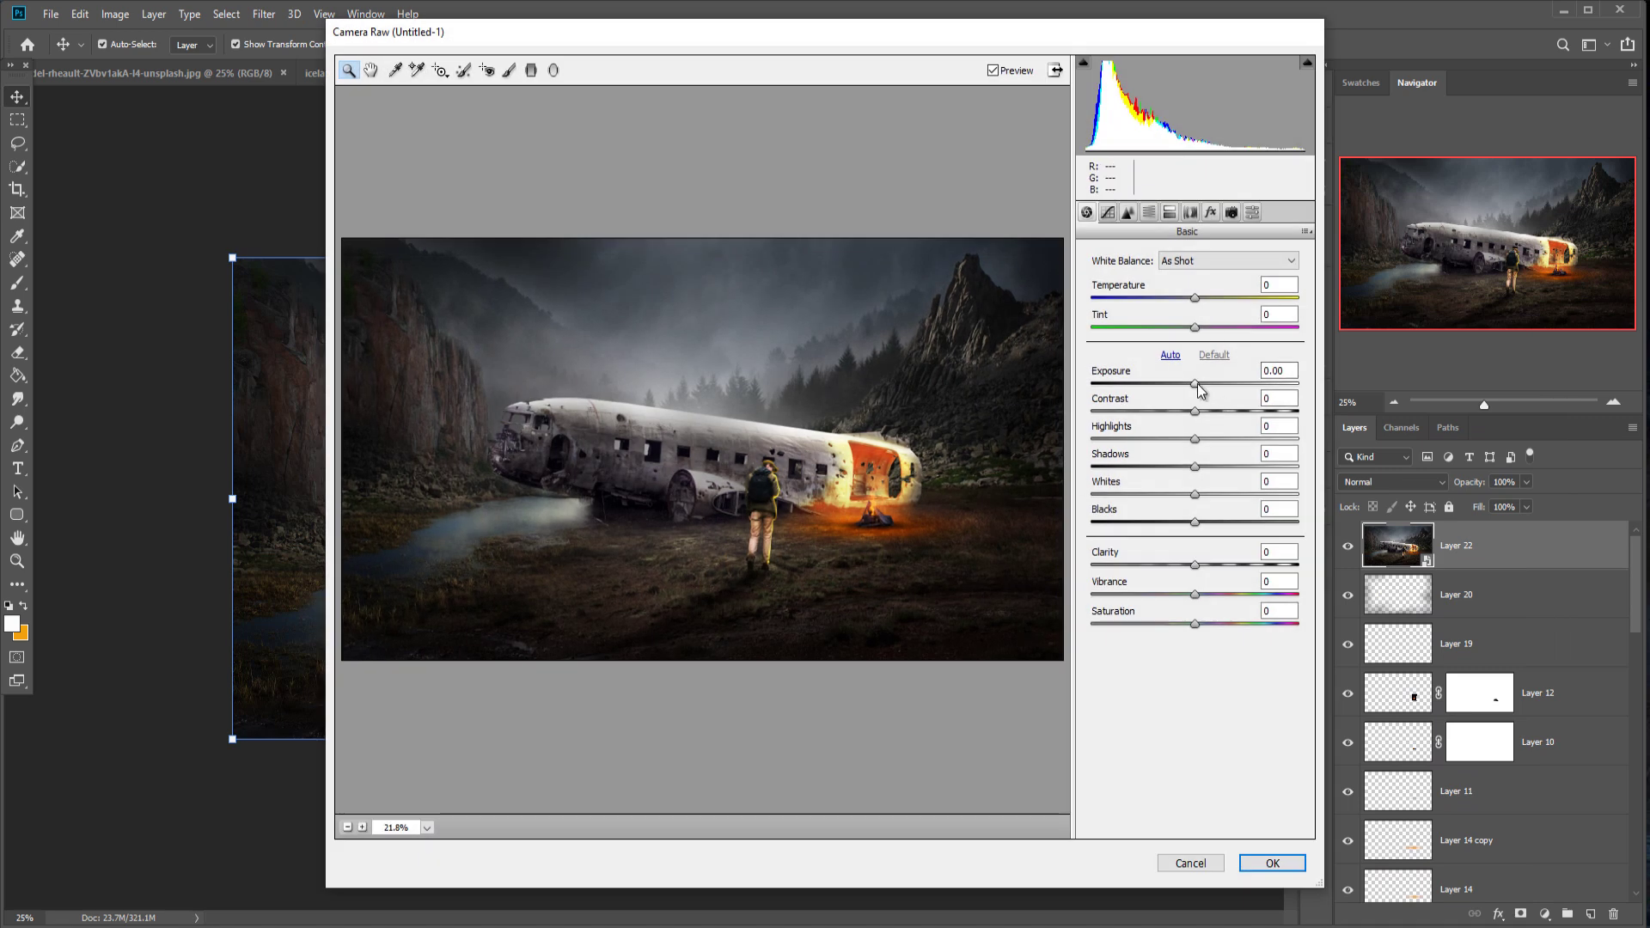
drag(1197, 385, 1217, 439)
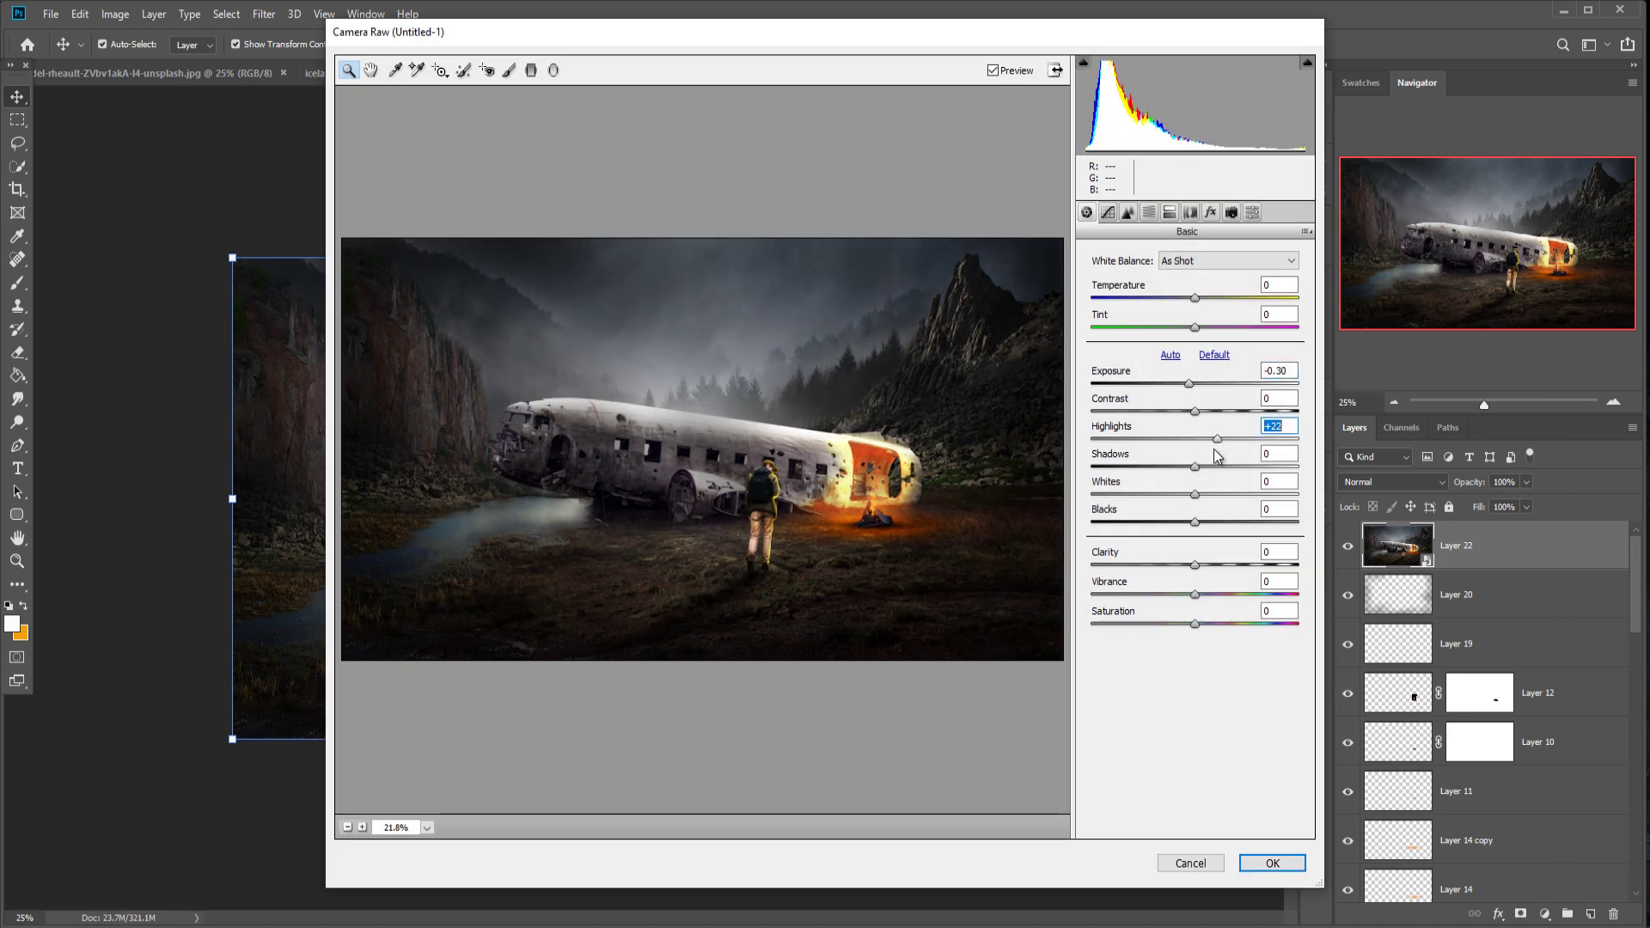
mouse_move(1195, 494)
mouse_down()
mouse_move(1219, 495)
mouse_move(1180, 467)
mouse_up()
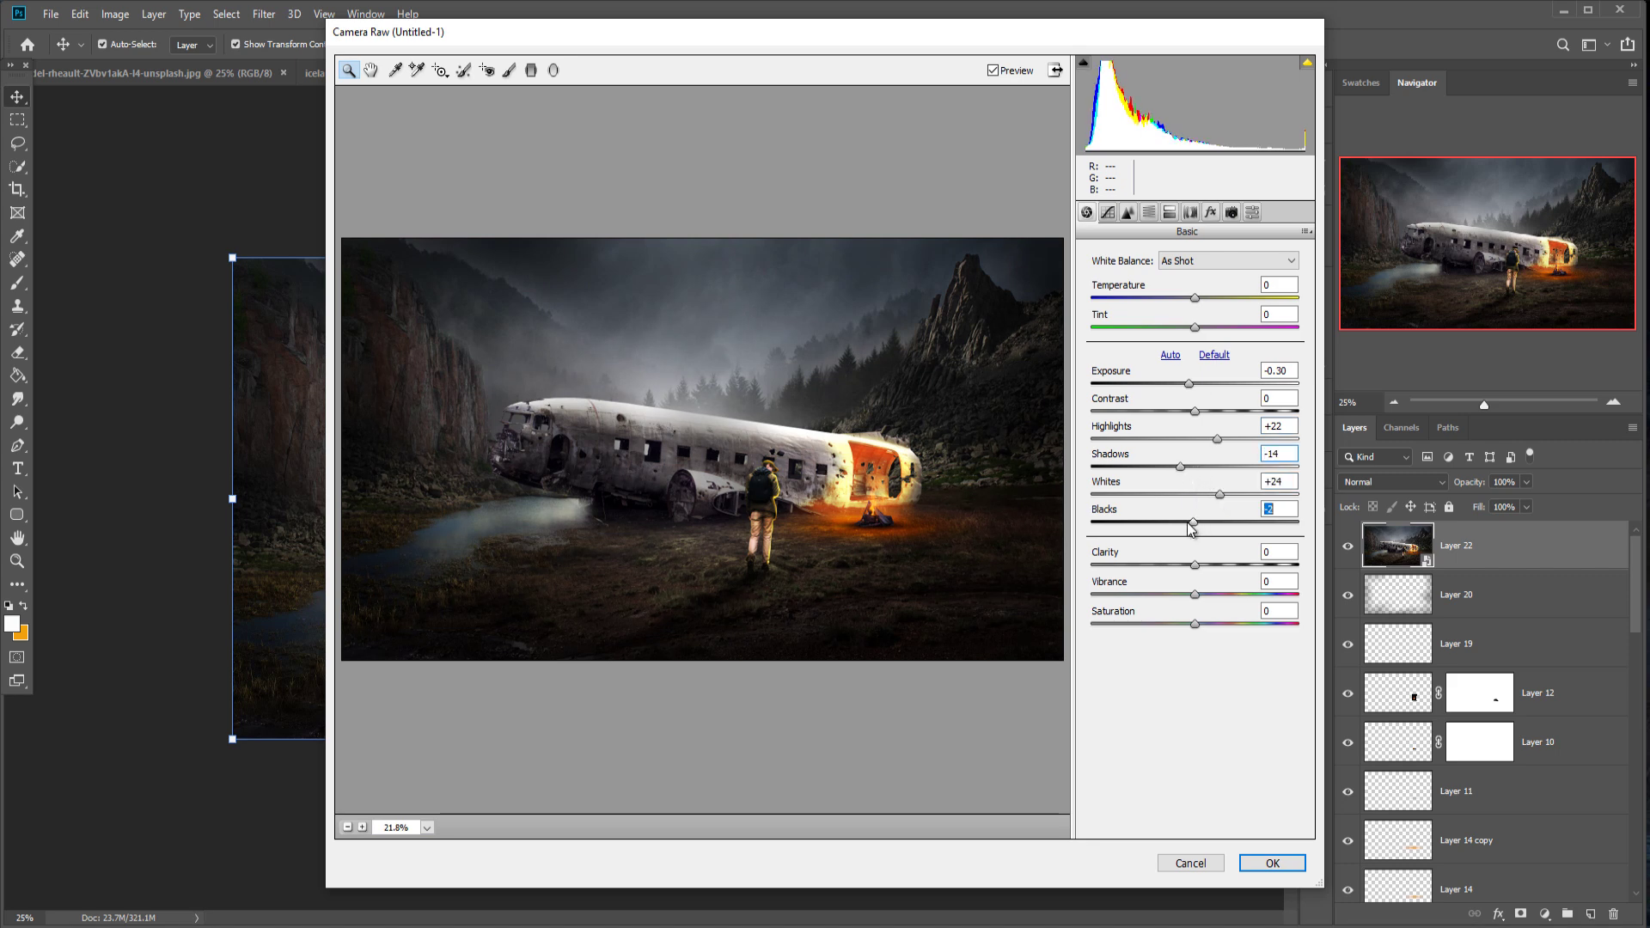
Step: Set the HSL saturation to +18 for Reds, +32 for Oranges and +58 for Blues
click(1148, 212)
click(1134, 281)
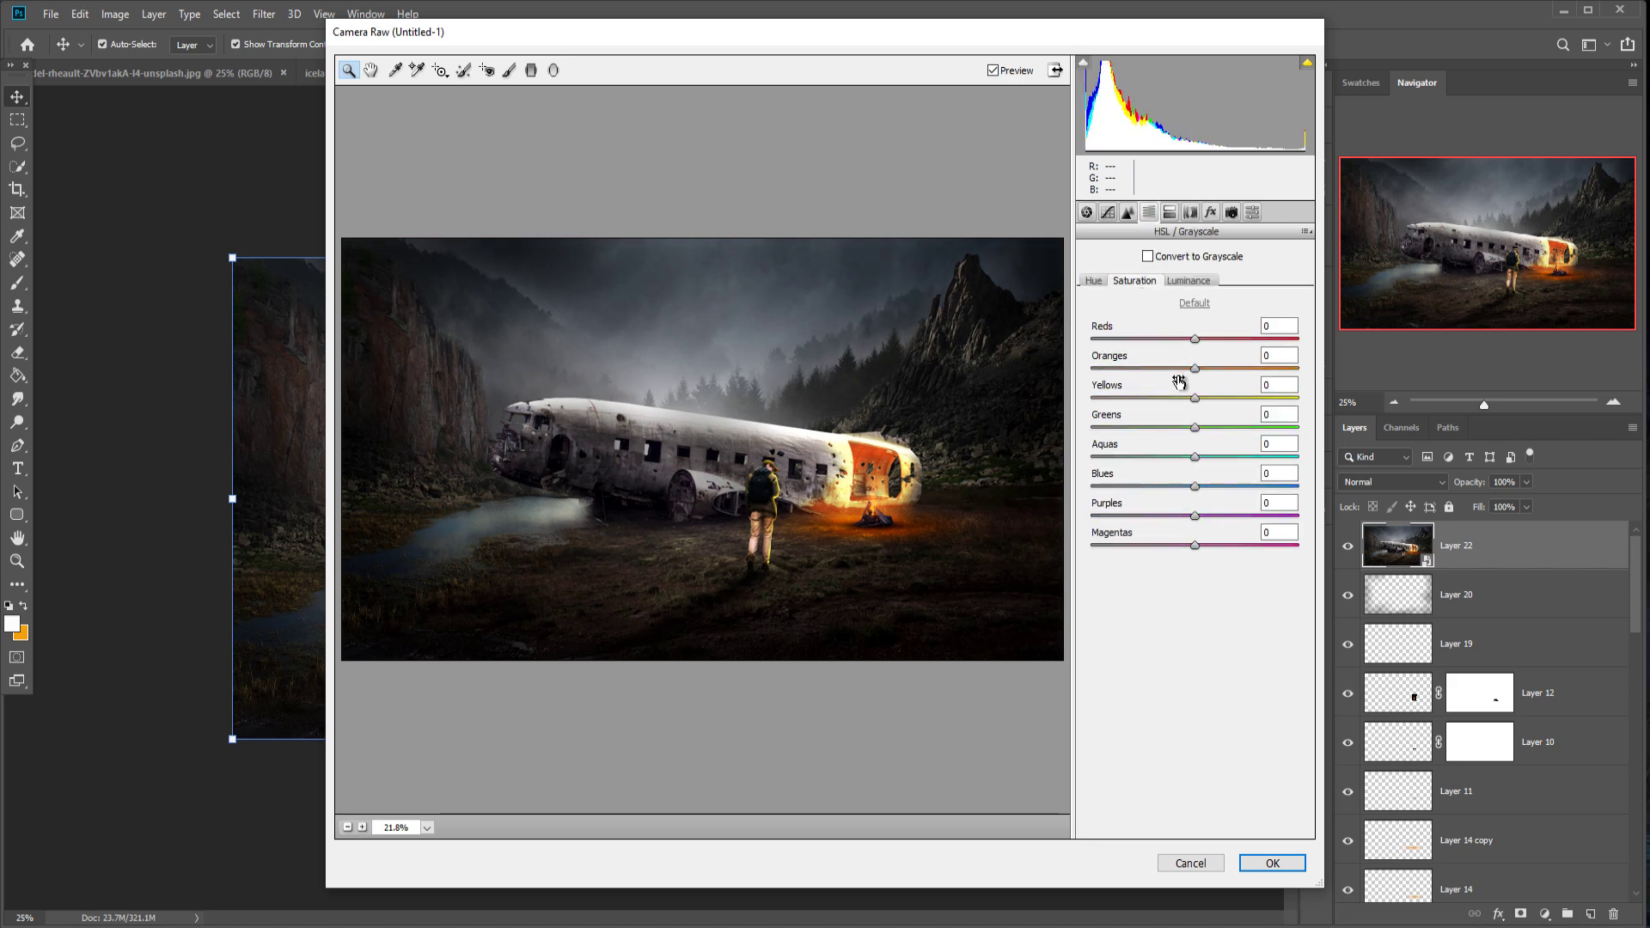
drag(1194, 370, 1235, 339)
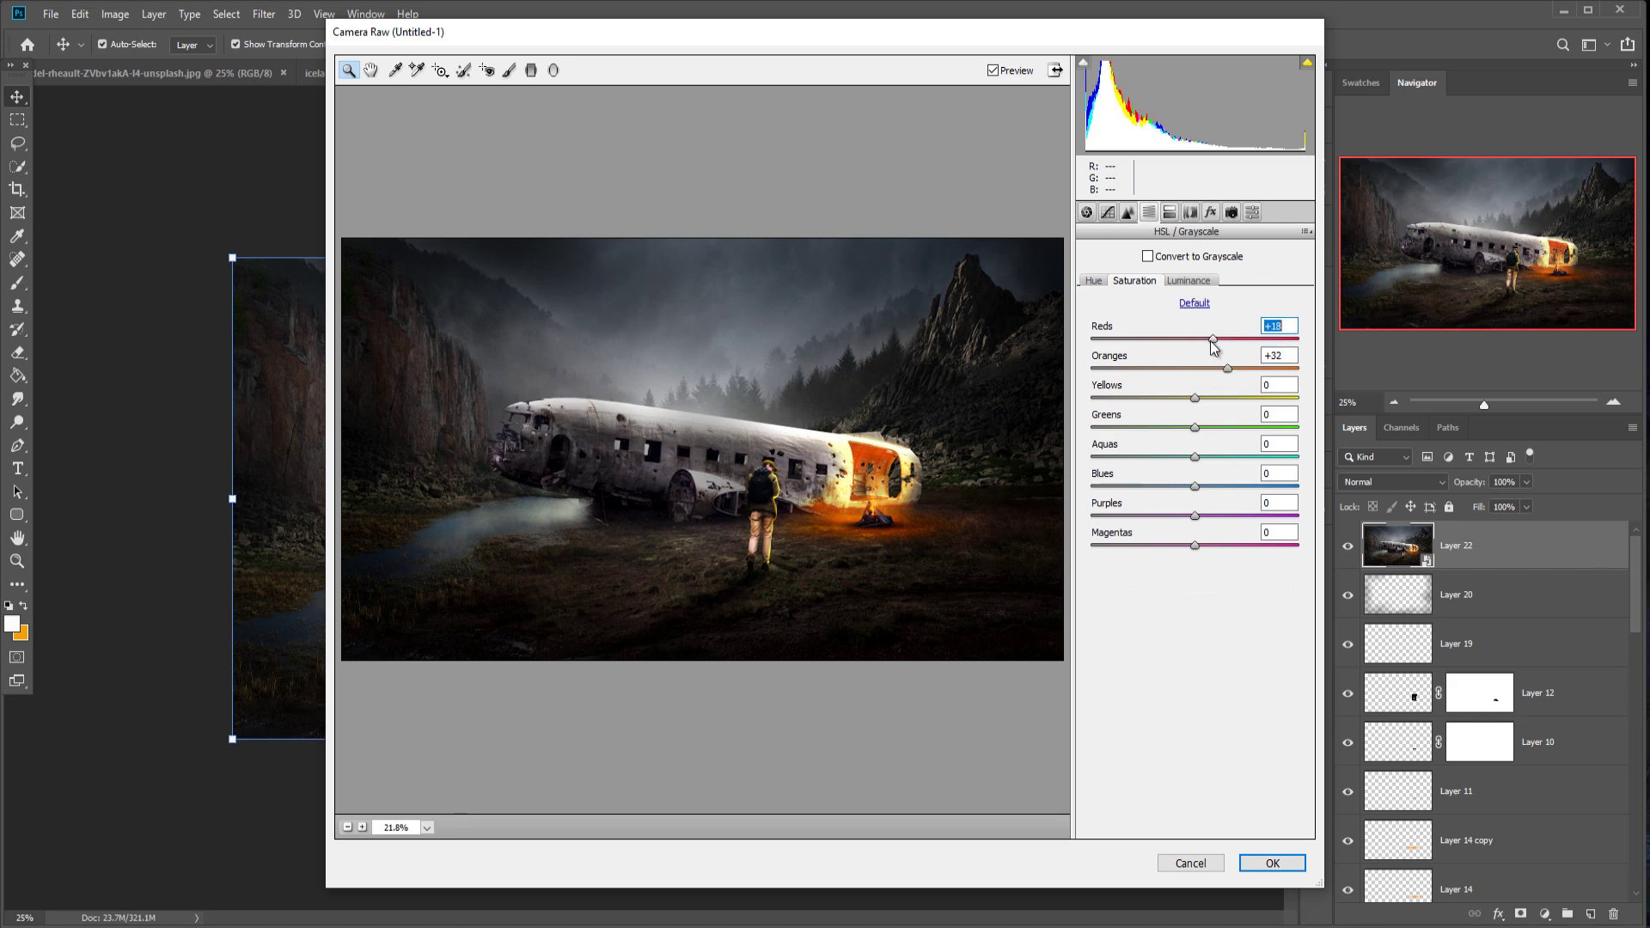
drag(1194, 487, 1255, 487)
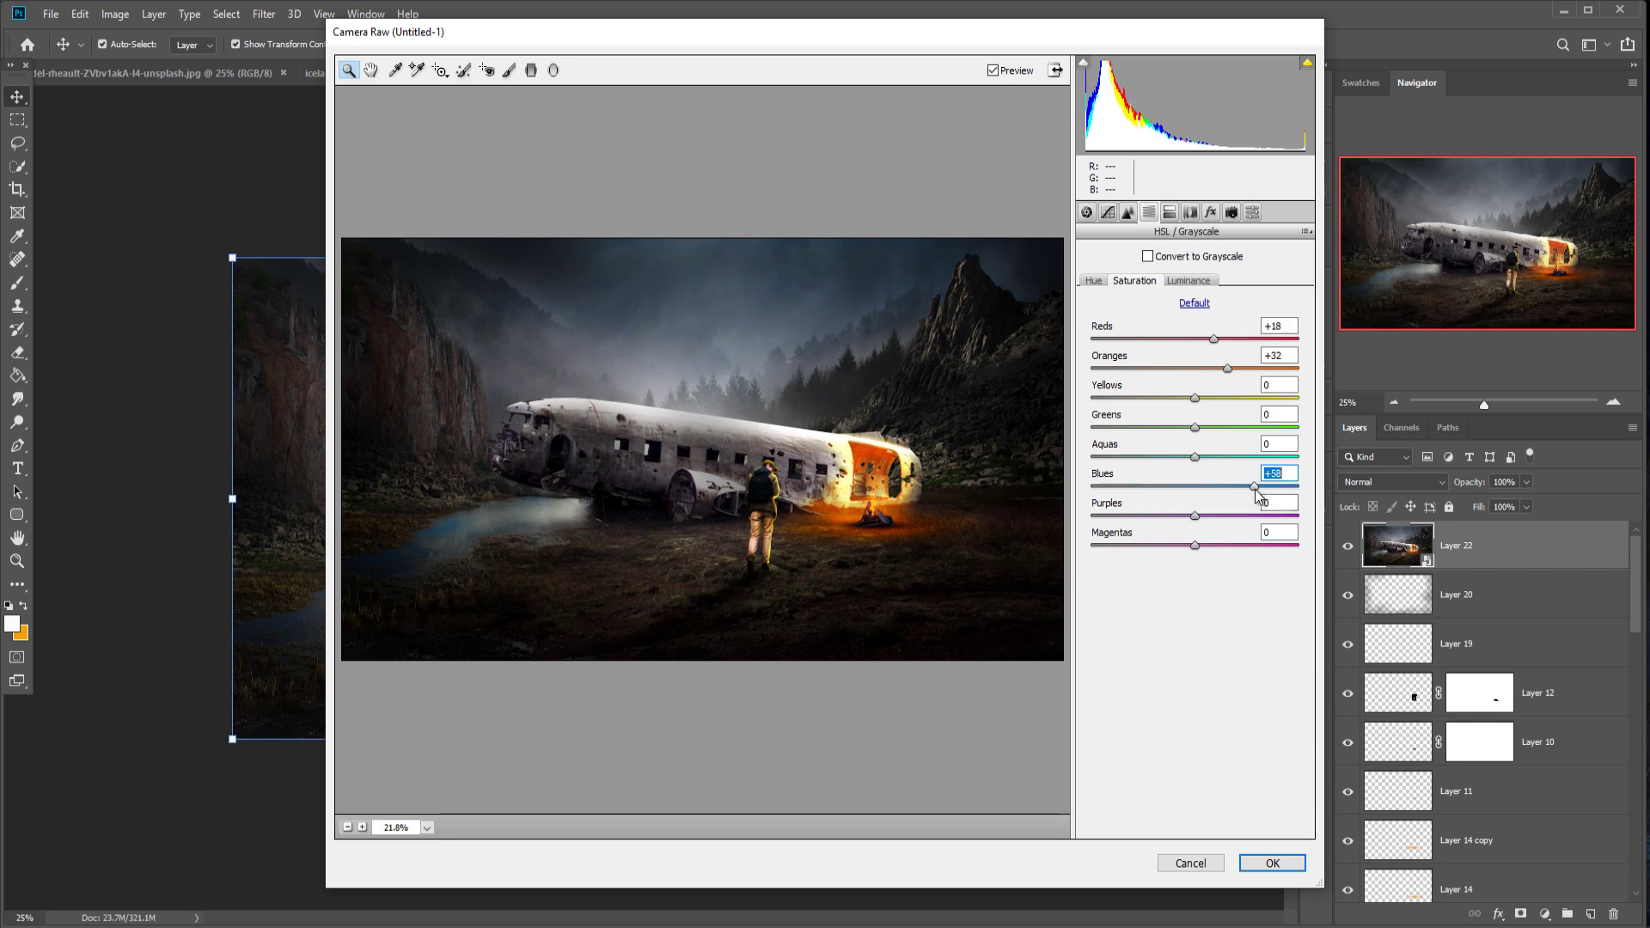
Step: Raise the sharpening amount to a bit over half its range and set the post-crop vignetting amount to -21
click(1127, 213)
drag(1091, 284, 1208, 284)
click(1210, 213)
drag(1195, 446, 1173, 448)
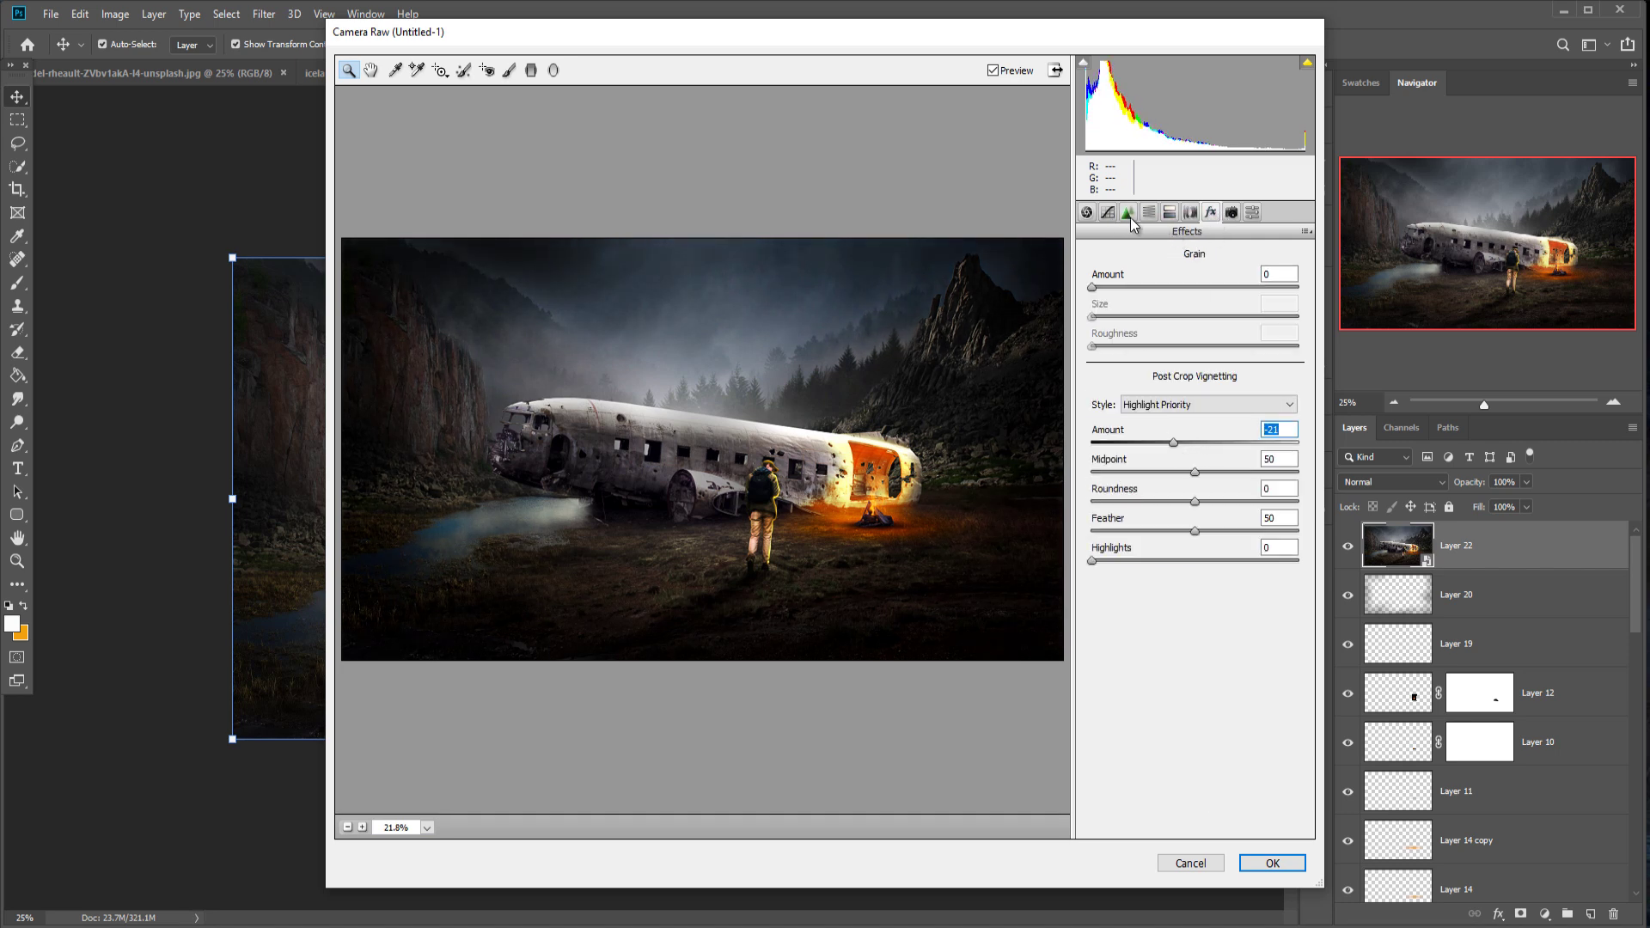
Step: Adjust the parametric tone curve to Highlights +5, Lights +9 and Darks -5, and apply the Camera Raw grading
click(1107, 212)
drag(1195, 535, 1194, 599)
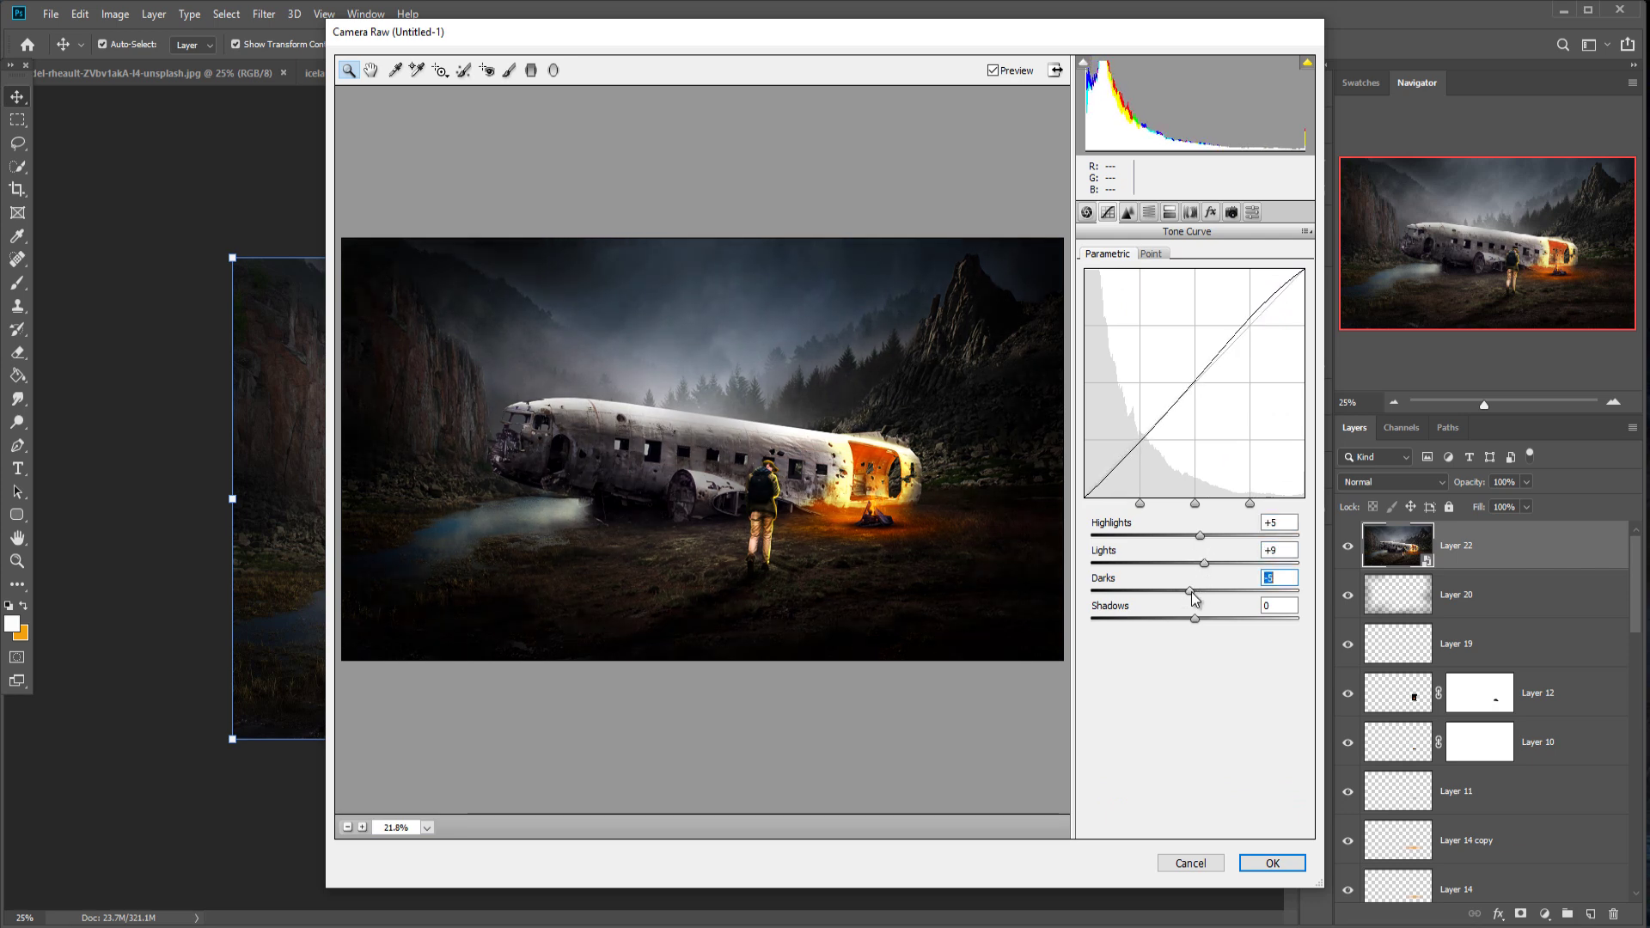
click(1250, 861)
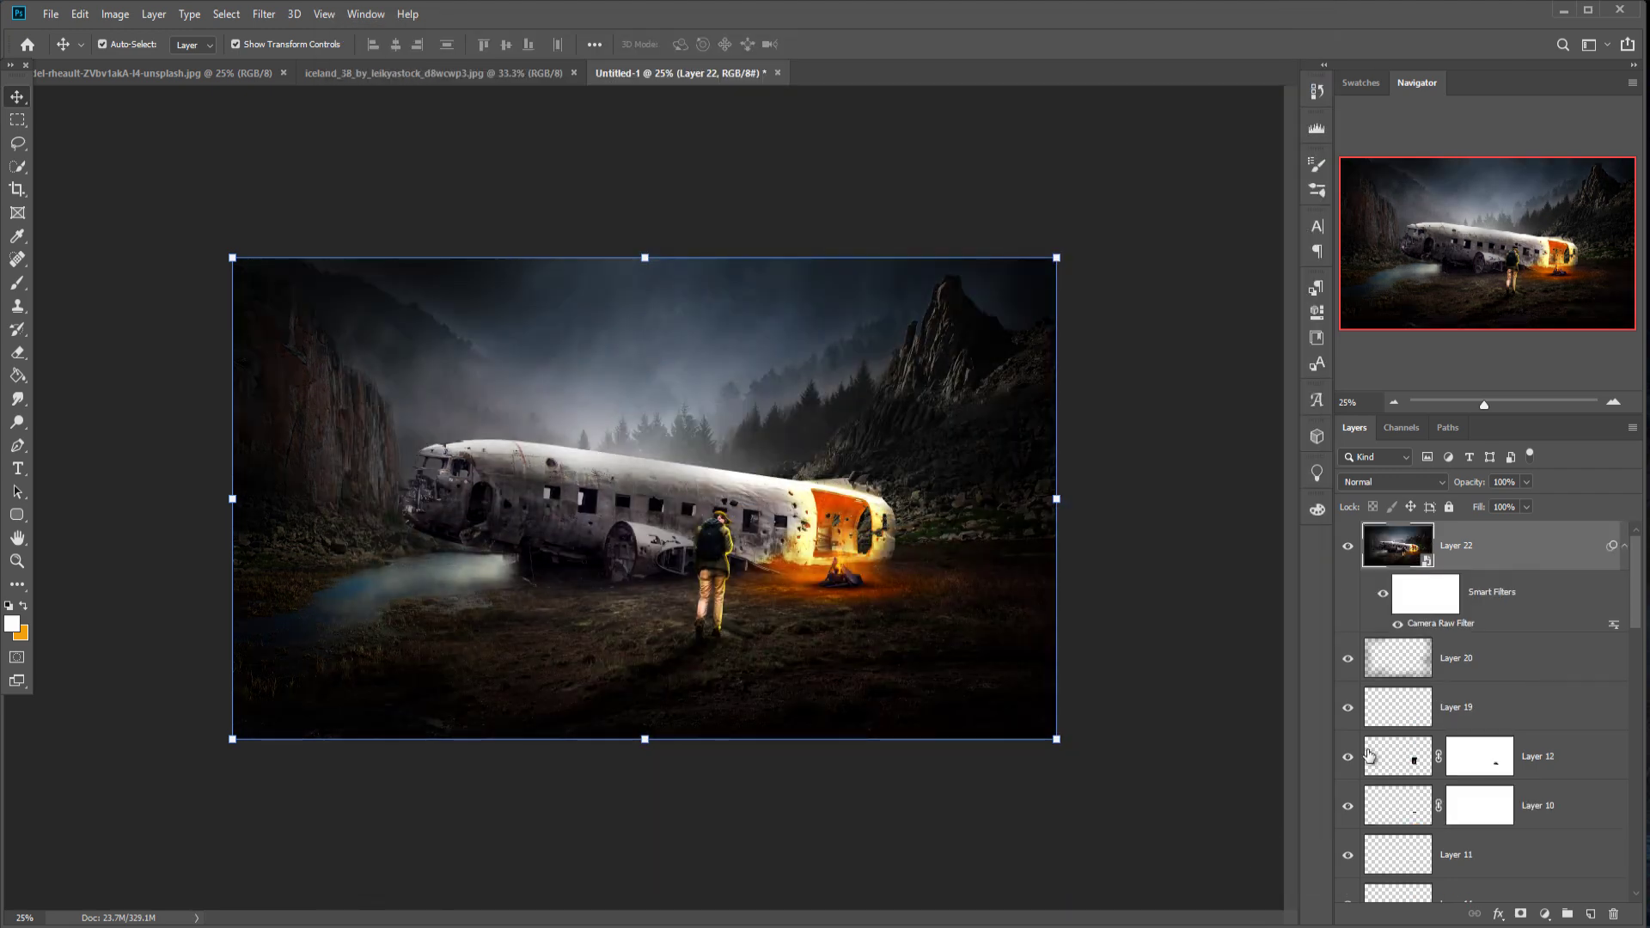